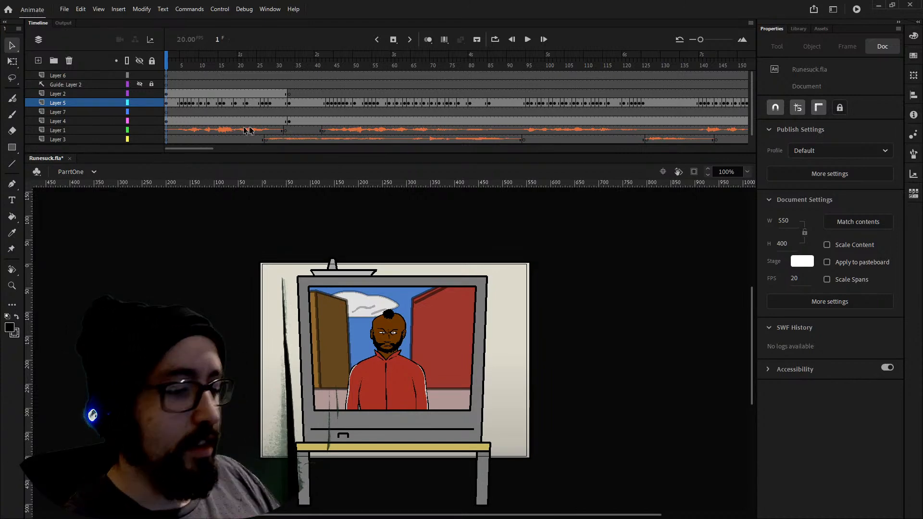
Zoom in on the television scene and scrub the timeline from frame 1 to frame 33 and back to frame 20.
{"action": "key", "text": "ctrl+equal"}
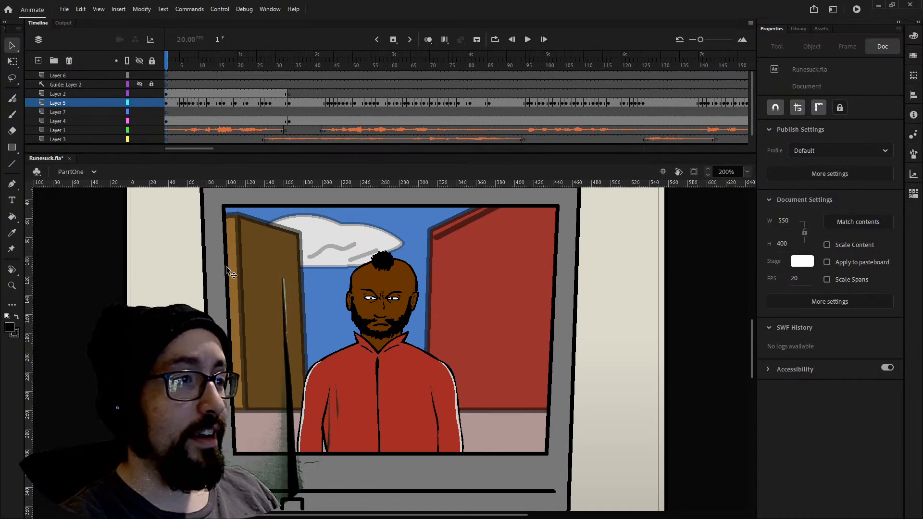
{"action": "mouse_move", "coordinate": [174, 264]}
{"action": "left_mouse_down"}
{"action": "mouse_move", "coordinate": [180, 332]}
{"action": "mouse_move", "coordinate": [166, 275]}
{"action": "left_mouse_up"}
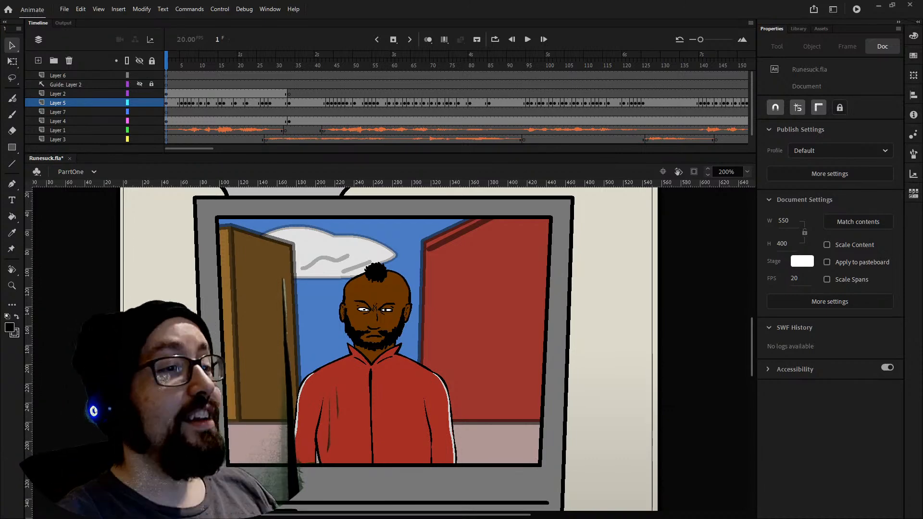
{"action": "left_click_drag", "start_coordinate": [168, 62], "coordinate": [271, 77]}
{"action": "key", "text": "period"}
{"action": "key", "text": "period"}
{"action": "key", "text": "period"}
{"action": "key", "text": "period"}
{"action": "key", "text": "period"}
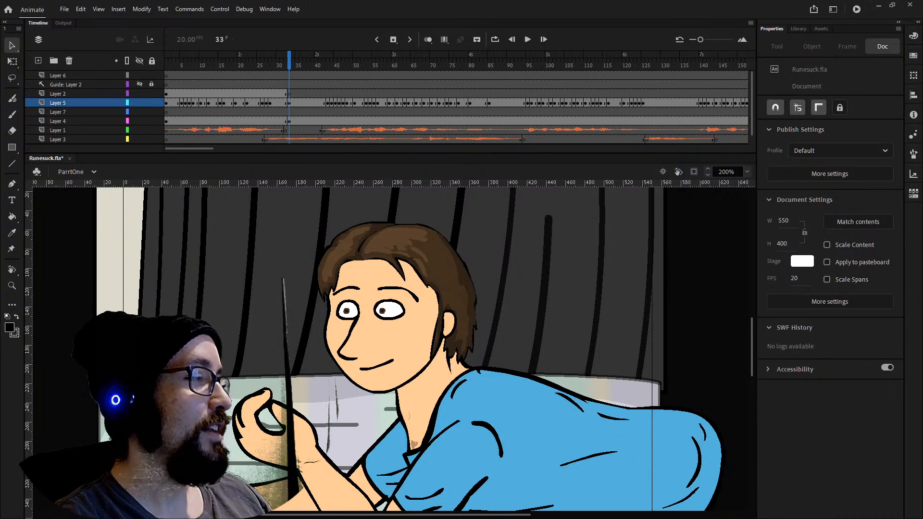
{"action": "left_click_drag", "start_coordinate": [253, 59], "coordinate": [239, 74]}
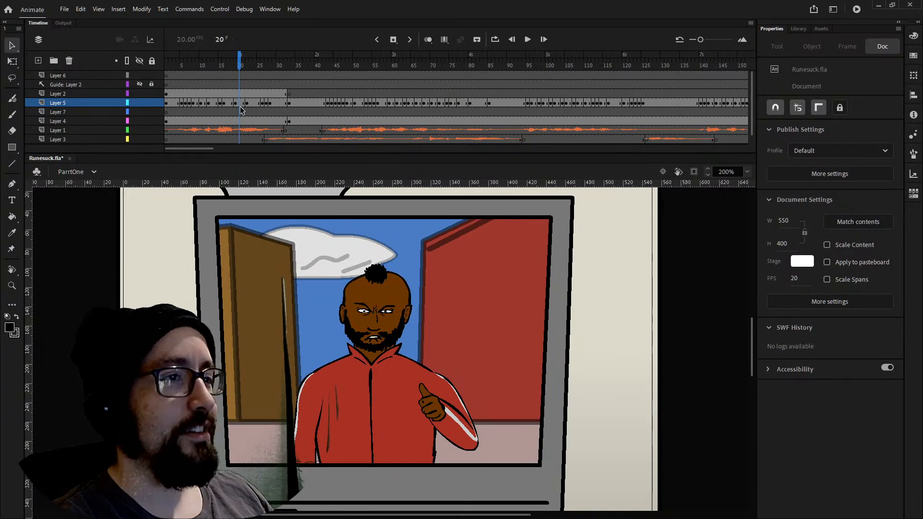
Examine the grouped character parts on Layer 5 at frames 20 and 21 up close.
{"action": "left_click", "coordinate": [243, 111]}
{"action": "left_click", "coordinate": [243, 103]}
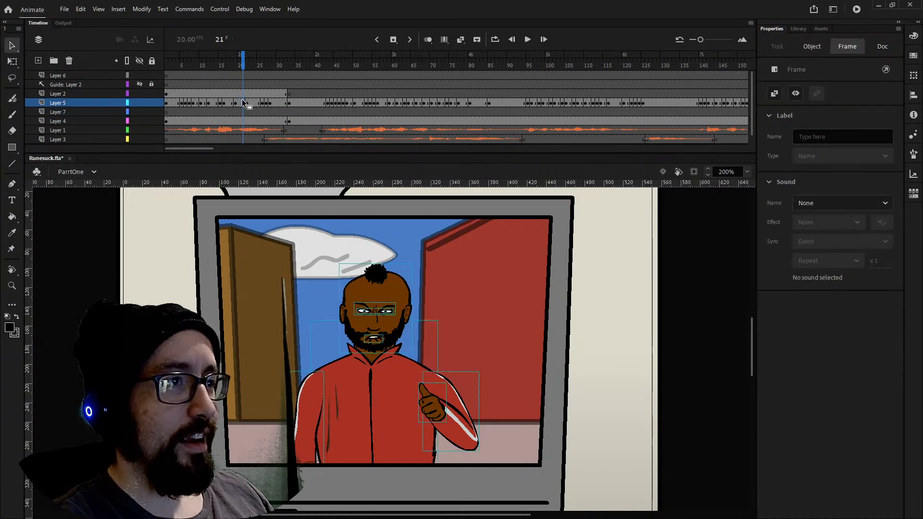
{"action": "key", "text": "ctrl+="}
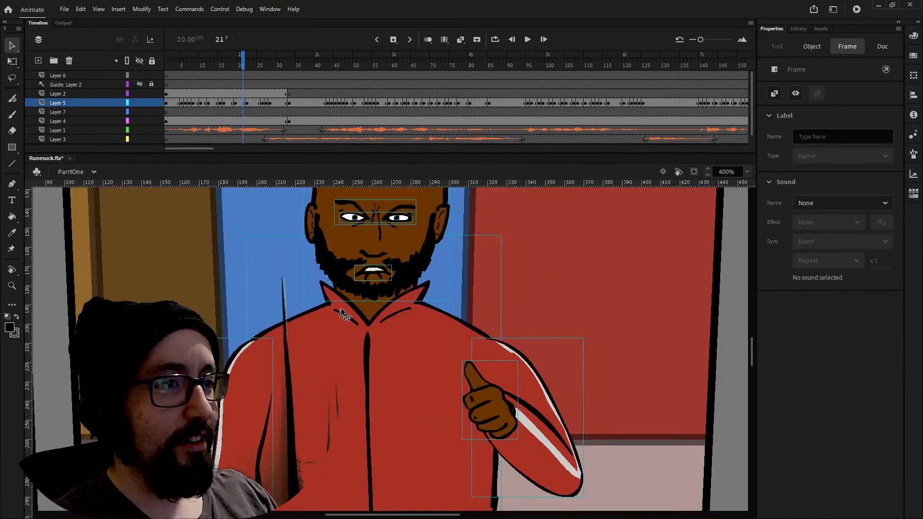
{"action": "left_click", "coordinate": [240, 103]}
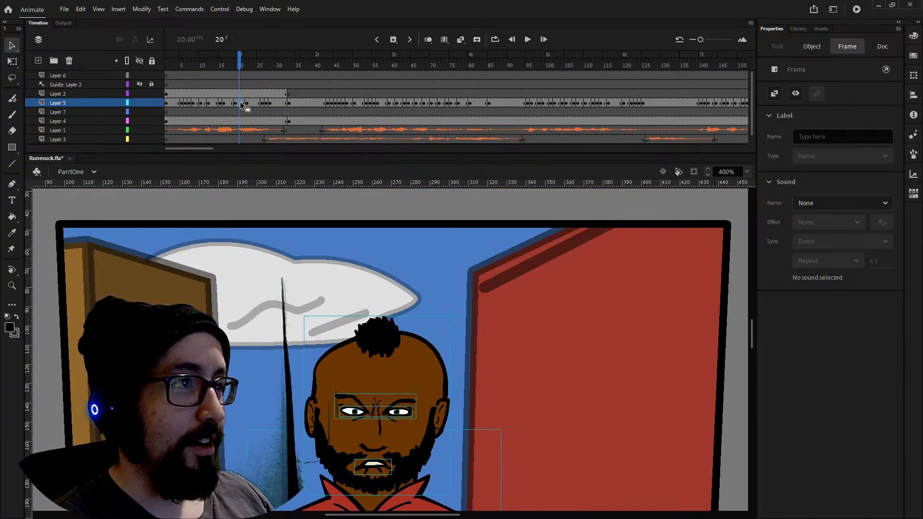
{"action": "scroll", "coordinate": [376, 322], "scroll_direction": "down", "scroll_amount": 5}
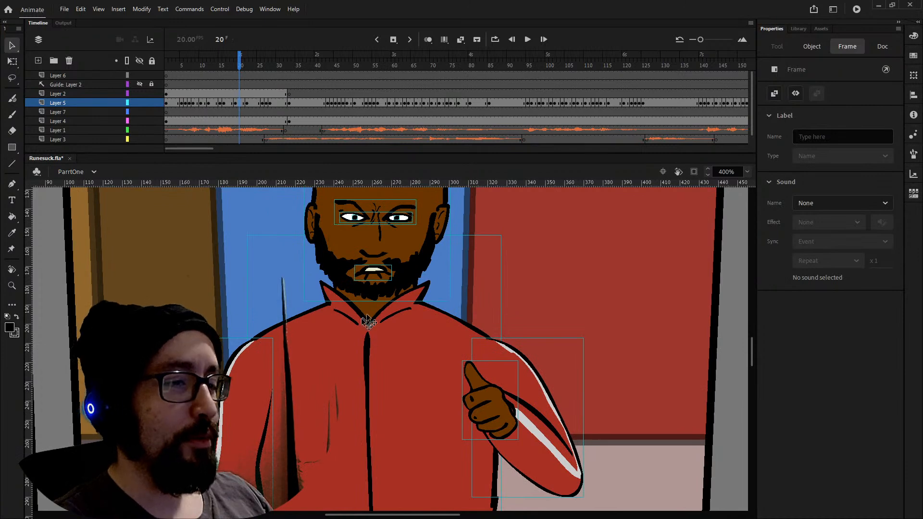
{"action": "scroll", "coordinate": [356, 308], "scroll_direction": "up", "scroll_amount": 3}
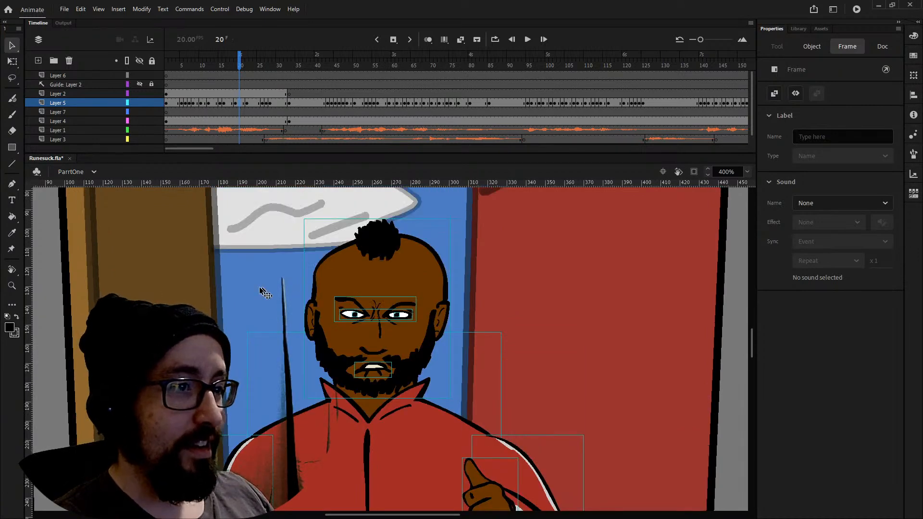
Open the bearded character's head group on frame 20 for editing.
{"action": "left_click", "coordinate": [278, 278]}
{"action": "left_click", "coordinate": [325, 276]}
{"action": "scroll", "coordinate": [326, 276], "scroll_direction": "up", "scroll_amount": 1}
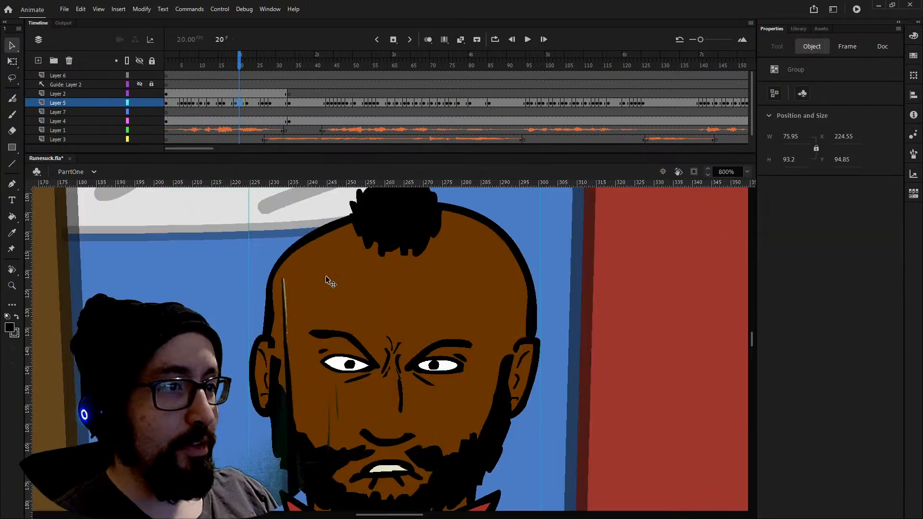
{"action": "double_click", "coordinate": [328, 269]}
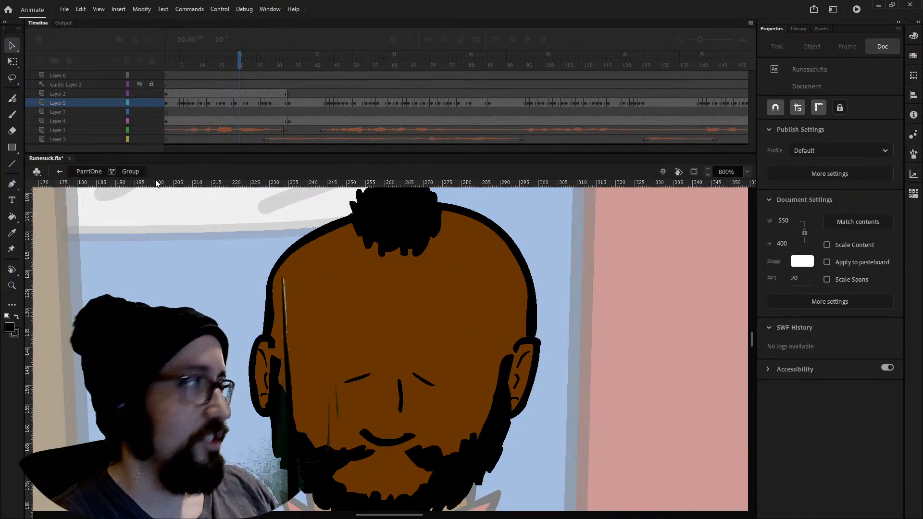
Examine the fill and outline shapes inside the head group and exit back to the scene.
{"action": "left_click", "coordinate": [291, 260]}
{"action": "left_click", "coordinate": [309, 258]}
{"action": "left_click", "coordinate": [319, 238]}
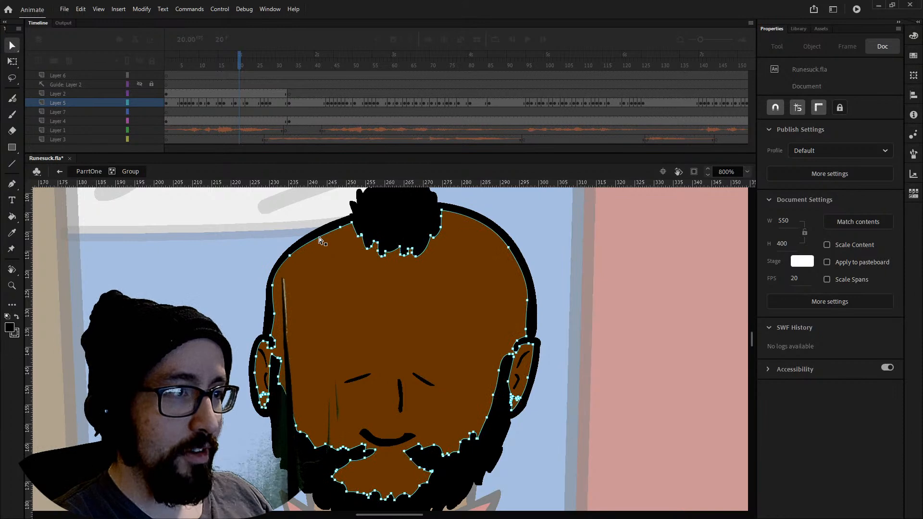
{"action": "left_click", "coordinate": [310, 234]}
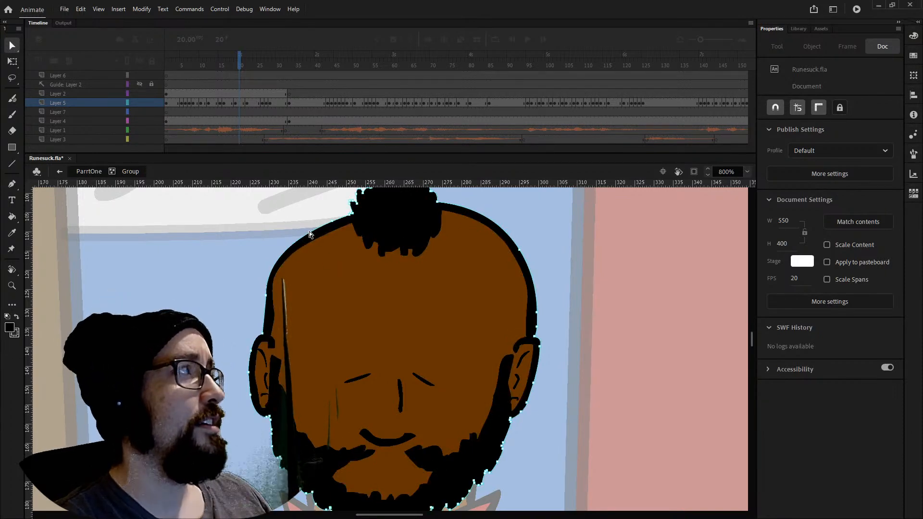
{"action": "left_click", "coordinate": [317, 241]}
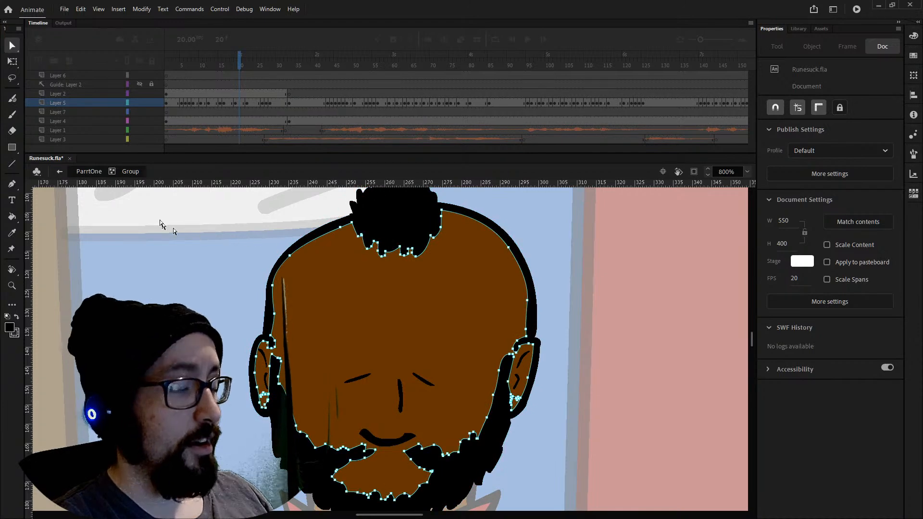
{"action": "left_click", "coordinate": [206, 238]}
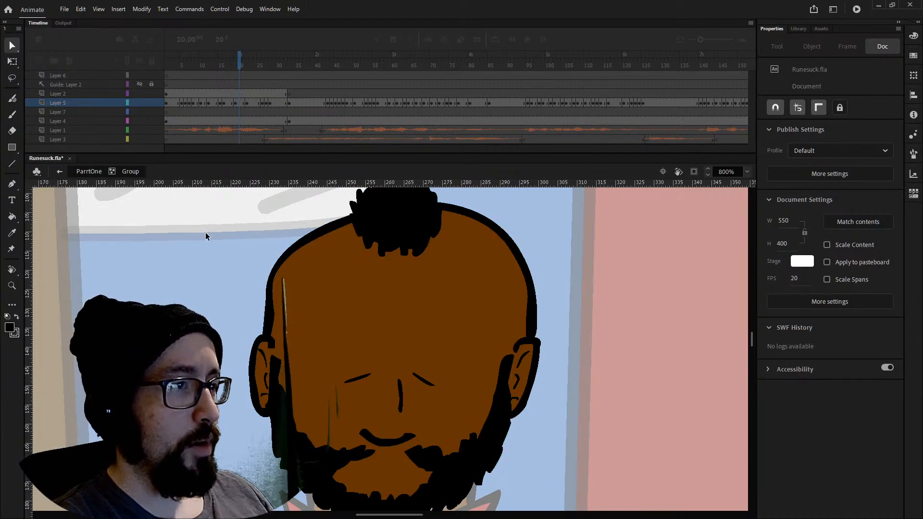
{"action": "double_click", "coordinate": [208, 240]}
Nudge the eyebrow group on frame 20 down to Y 141.35 and move it back up to Y 135.35.
{"action": "left_click", "coordinate": [322, 330]}
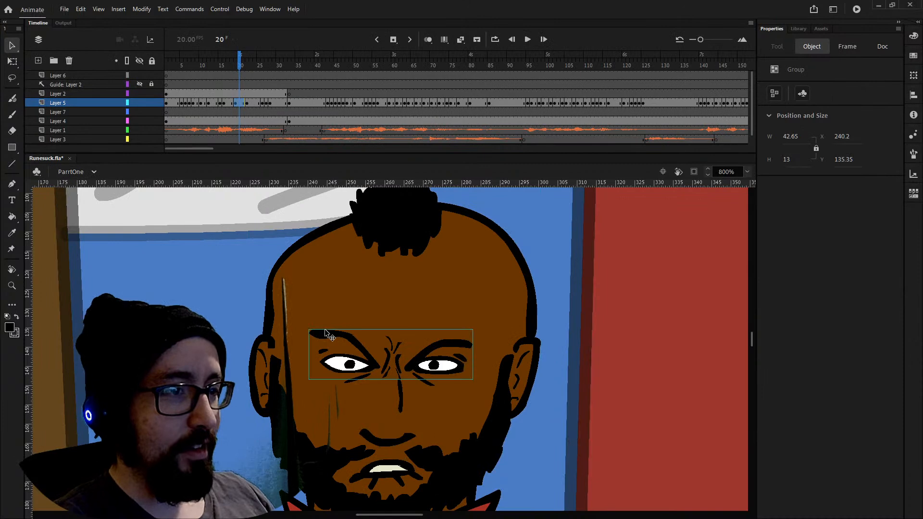
{"action": "key", "text": "Down"}
{"action": "key", "text": "Down"}
{"action": "key", "text": "Down"}
{"action": "key", "text": "Down"}
{"action": "key", "text": "Down"}
{"action": "key", "text": "Down"}
{"action": "key", "text": "Down"}
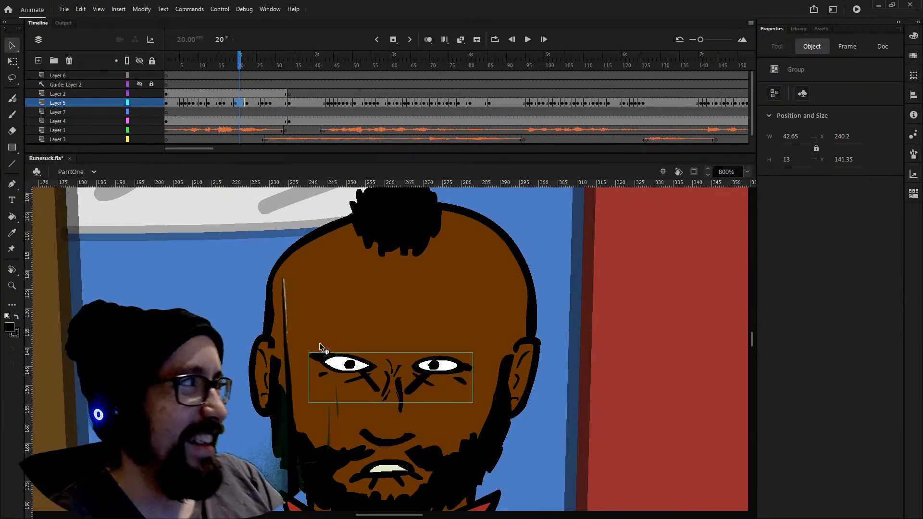
{"action": "key", "text": "Up"}
{"action": "key", "text": "Up"}
{"action": "key", "text": "Up"}
{"action": "key", "text": "Up"}
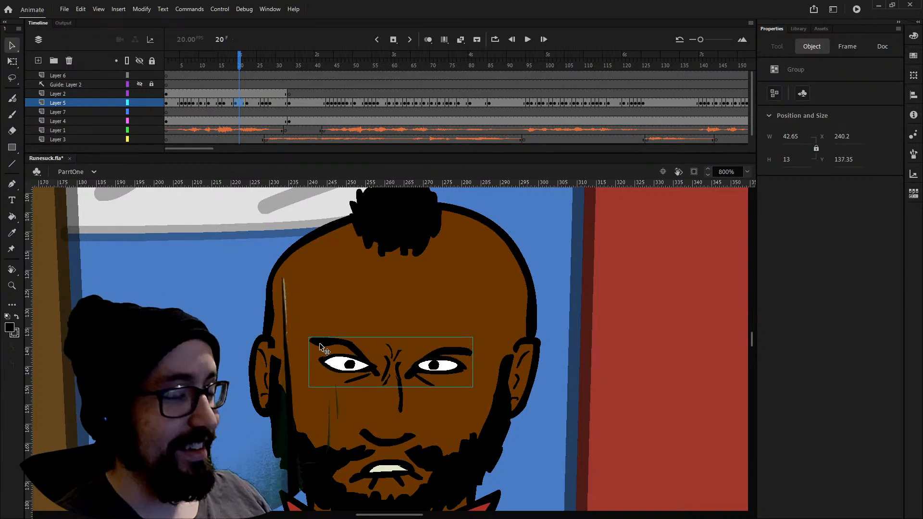
{"action": "key", "text": "Up"}
{"action": "key", "text": "Up"}
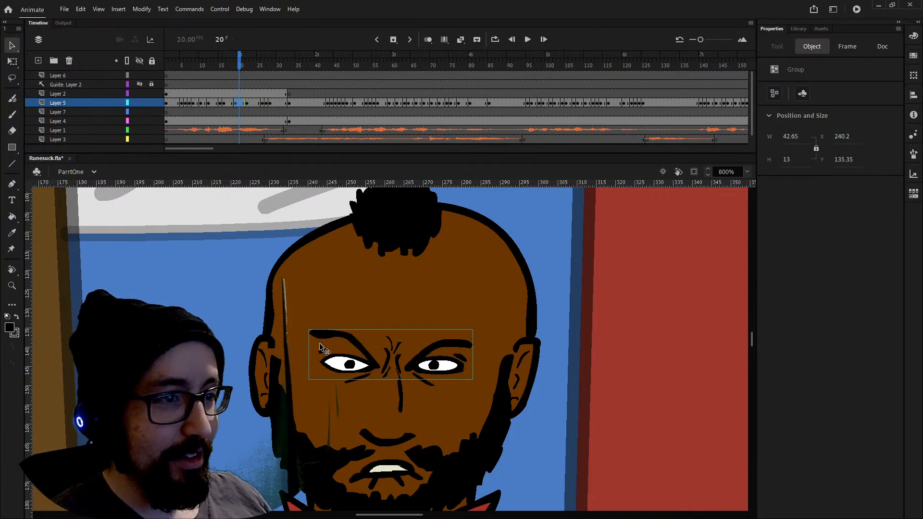
Lower the eyebrows over the eyes once more and raise them back to Y 135.35.
{"action": "key", "text": "Down"}
{"action": "key", "text": "Down"}
{"action": "key", "text": "Down"}
{"action": "key", "text": "Down"}
{"action": "key", "text": "Down"}
{"action": "key", "text": "Down"}
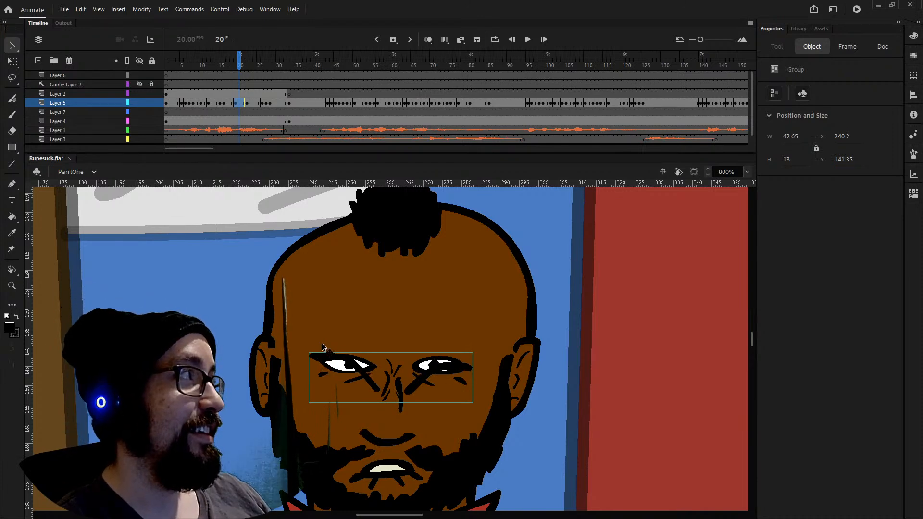
{"action": "key", "text": "Up"}
{"action": "key", "text": "Up"}
{"action": "key", "text": "Up"}
{"action": "key", "text": "Up"}
{"action": "key", "text": "Up"}
{"action": "key", "text": "Up"}
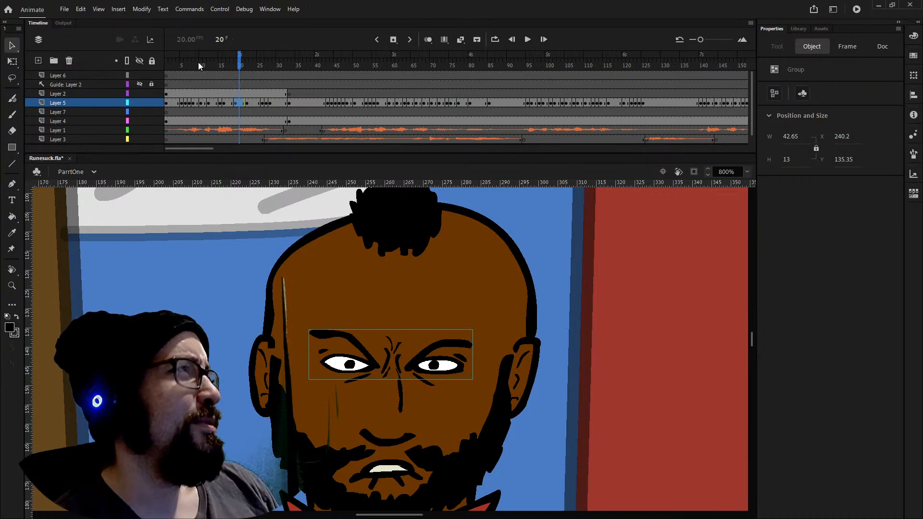
Scrub to frame 29 and select the bearded character's mouth group.
{"action": "left_click_drag", "start_coordinate": [196, 62], "coordinate": [275, 71]}
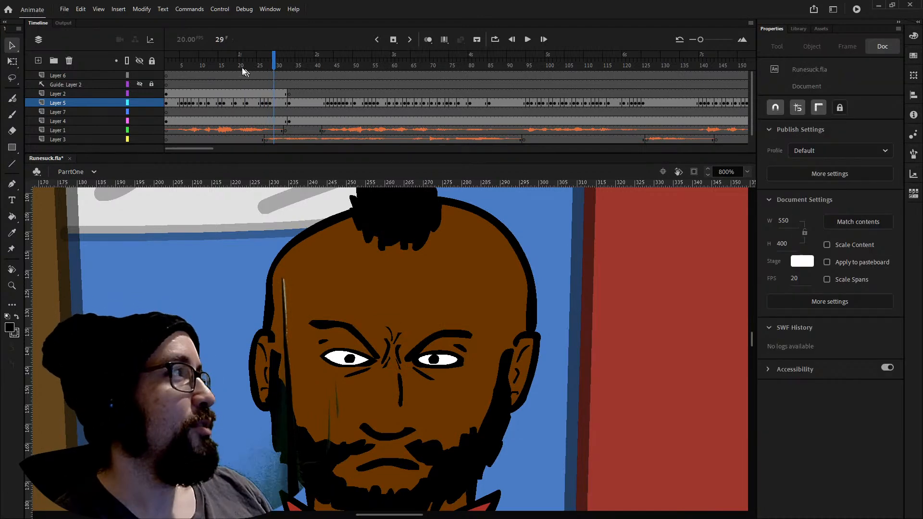
{"action": "scroll", "coordinate": [386, 366], "scroll_direction": "down", "scroll_amount": 2}
{"action": "left_click", "coordinate": [384, 365]}
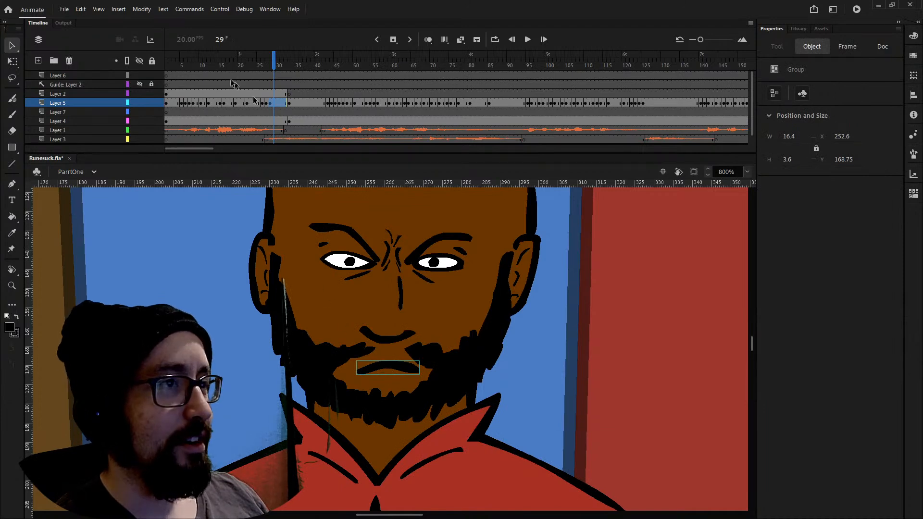
Scrub through the mouth animation and play it from the opening frames, stopping at frame 33.
{"action": "left_click_drag", "start_coordinate": [178, 64], "coordinate": [275, 66]}
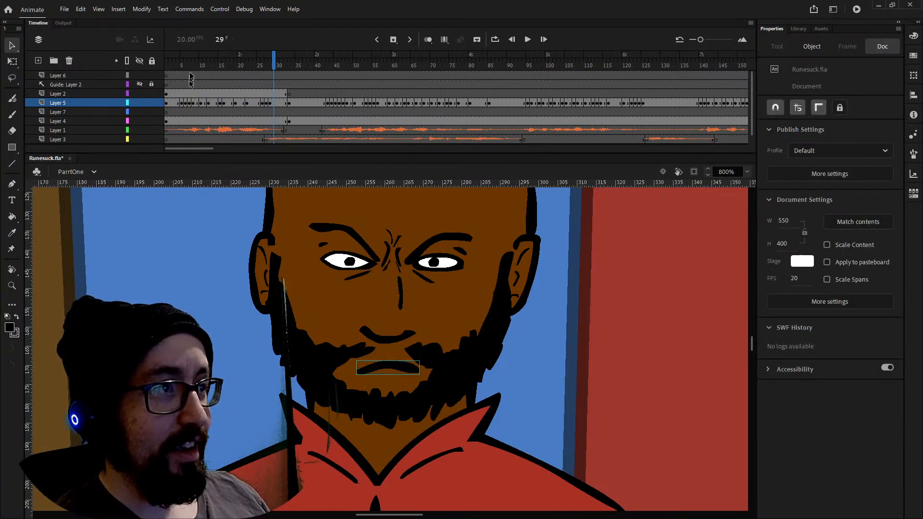
{"action": "left_click", "coordinate": [217, 65]}
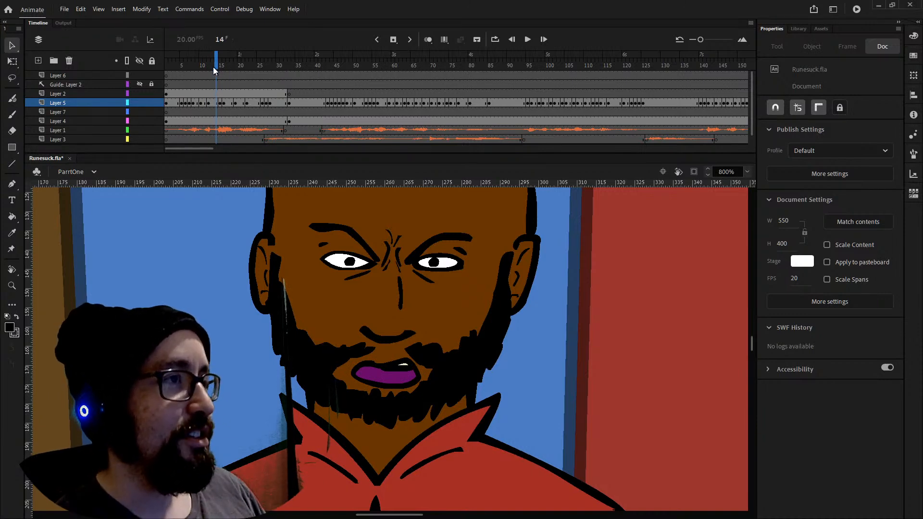
{"action": "left_click", "coordinate": [177, 67]}
{"action": "key", "text": "Return"}
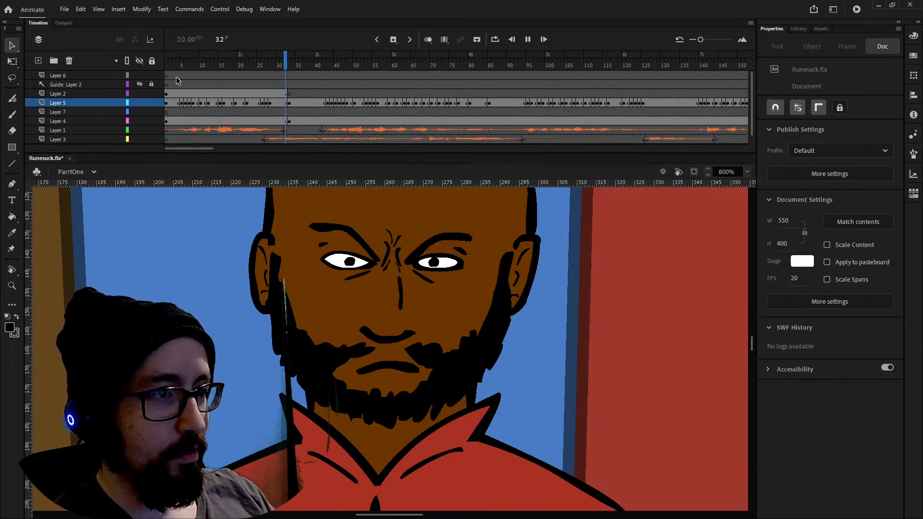
{"action": "key", "text": "Return"}
Try moving the reclining character's hair group off his head to X 383.95, Y 15.2 on frame 33, and undo the move.
{"action": "scroll", "coordinate": [415, 283], "scroll_direction": "up", "scroll_amount": 3}
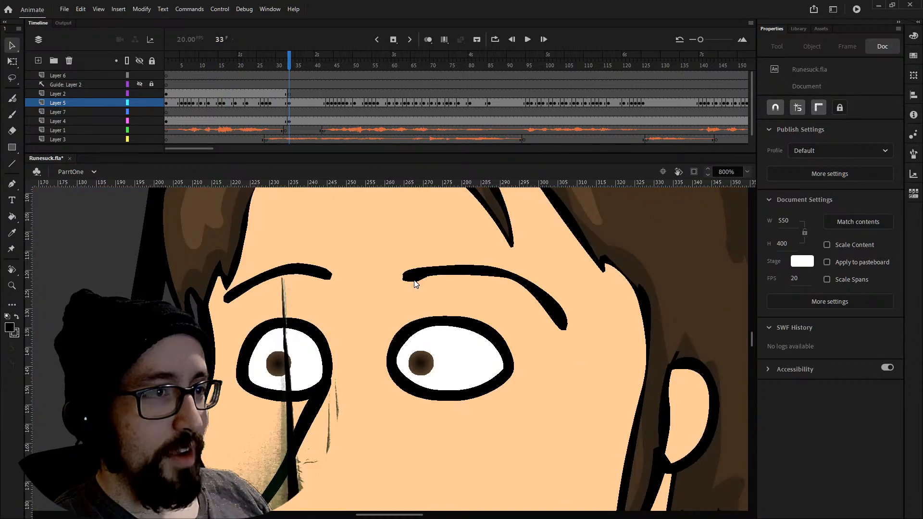
{"action": "scroll", "coordinate": [415, 282], "scroll_direction": "down", "scroll_amount": 5}
{"action": "scroll", "coordinate": [415, 284], "scroll_direction": "up", "scroll_amount": 5}
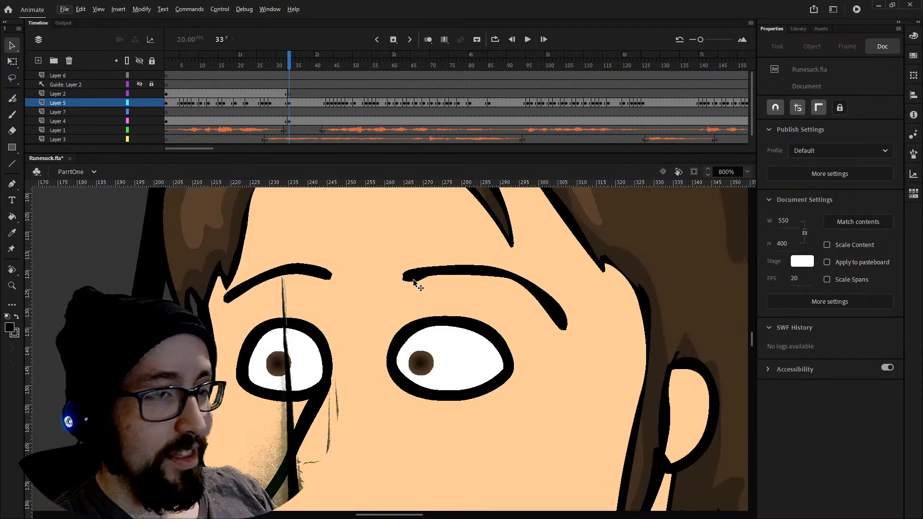
{"action": "scroll", "coordinate": [414, 281], "scroll_direction": "down", "scroll_amount": 2}
{"action": "scroll", "coordinate": [413, 282], "scroll_direction": "down", "scroll_amount": 3}
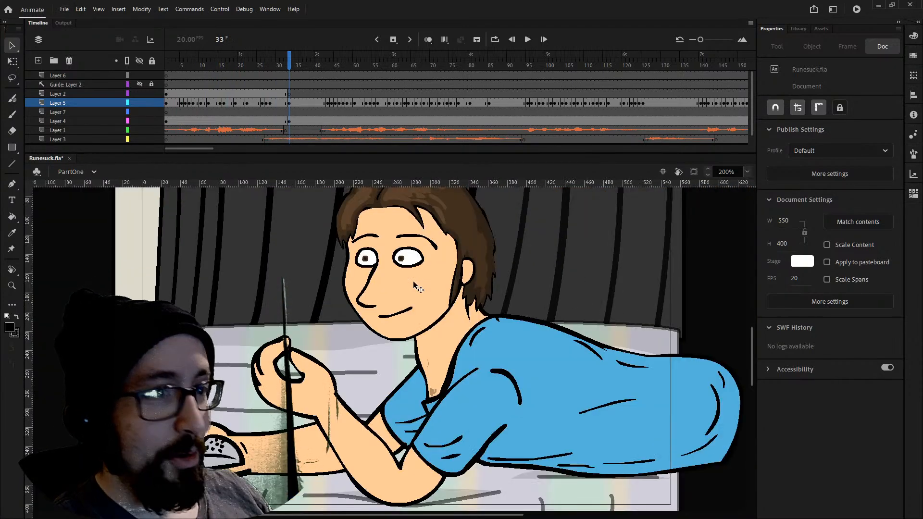
{"action": "scroll", "coordinate": [413, 282], "scroll_direction": "up", "scroll_amount": 3}
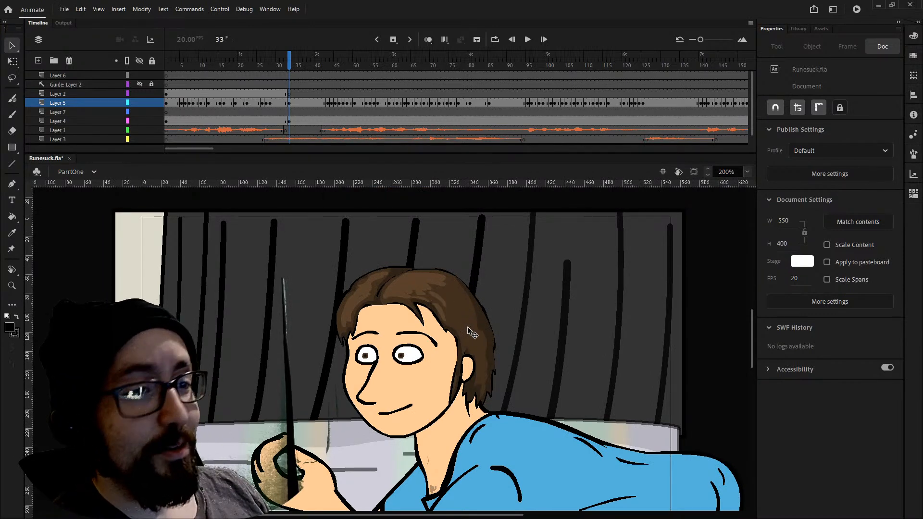
{"action": "left_click", "coordinate": [455, 309]}
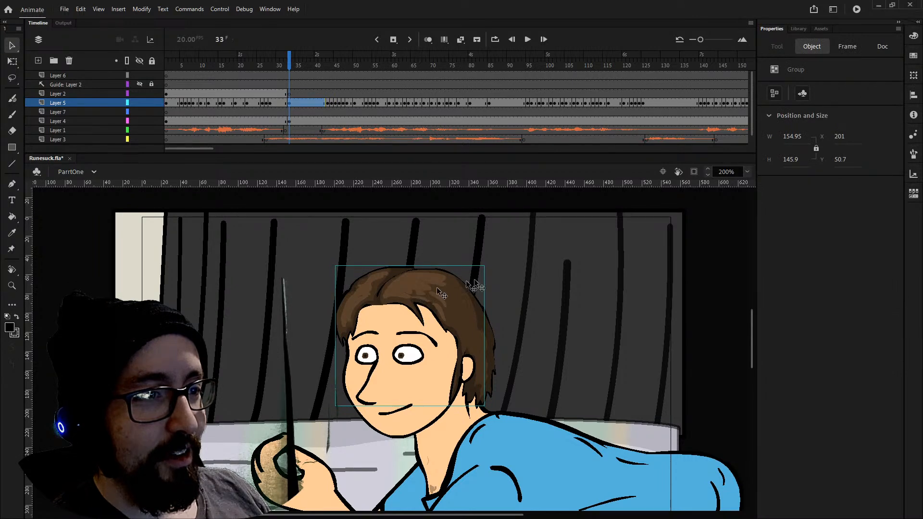
{"action": "left_click_drag", "start_coordinate": [425, 300], "coordinate": [595, 262]}
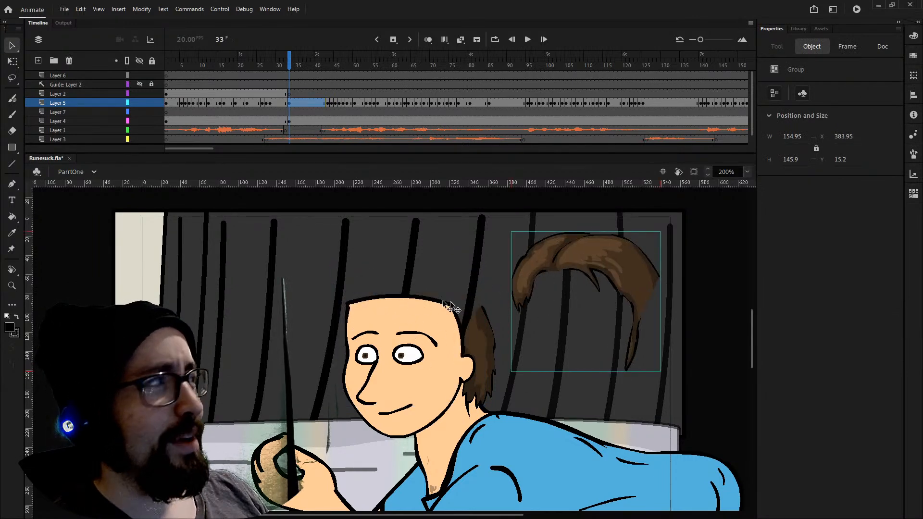
{"action": "key", "text": "ctrl+z"}
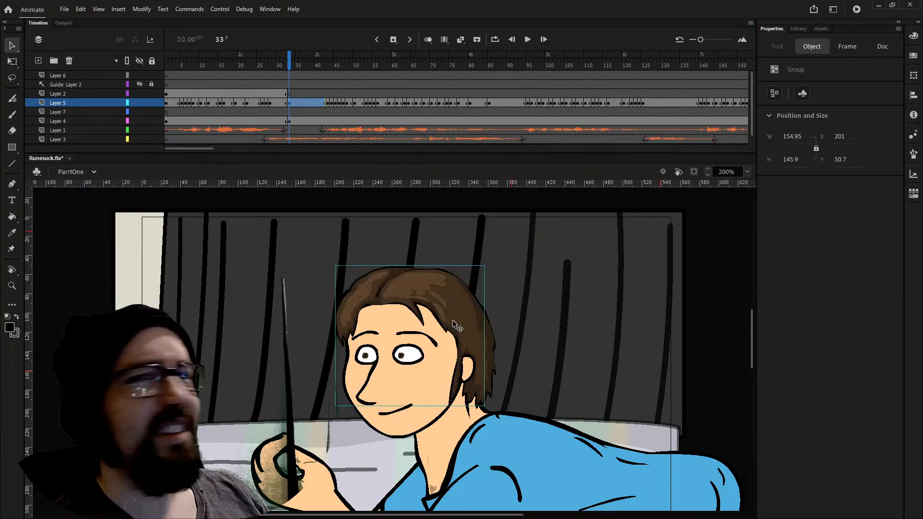
Open the reclining character's face group to view its head drawing in isolation, and return to the PartOne scene.
{"action": "scroll", "coordinate": [457, 321], "scroll_direction": "down", "scroll_amount": 3}
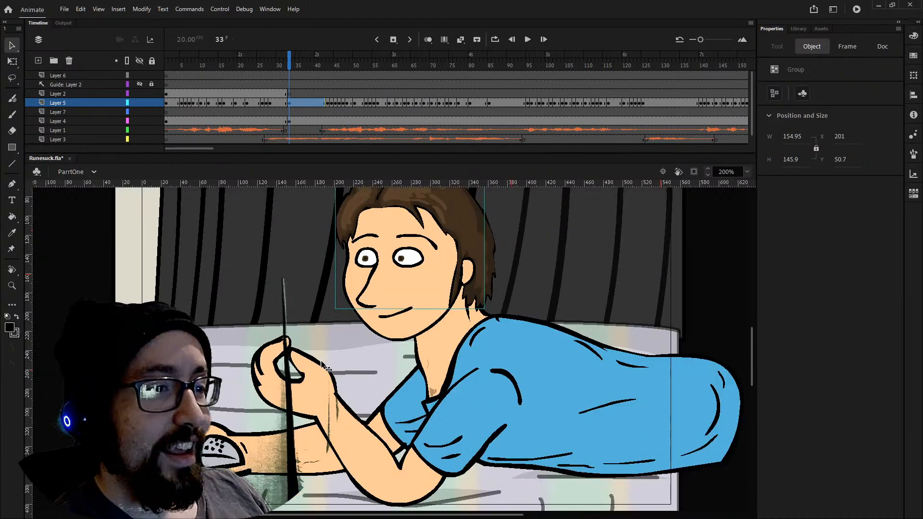
{"action": "left_click", "coordinate": [371, 284]}
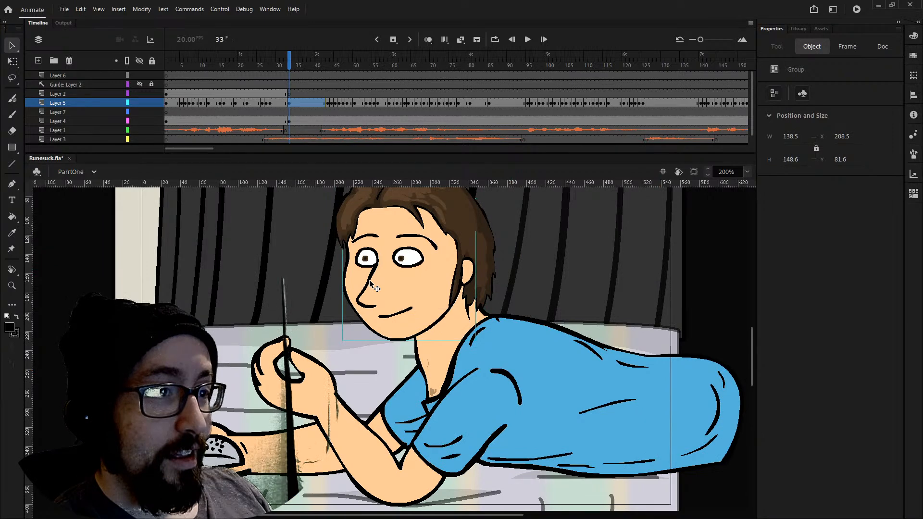
{"action": "double_click", "coordinate": [370, 282]}
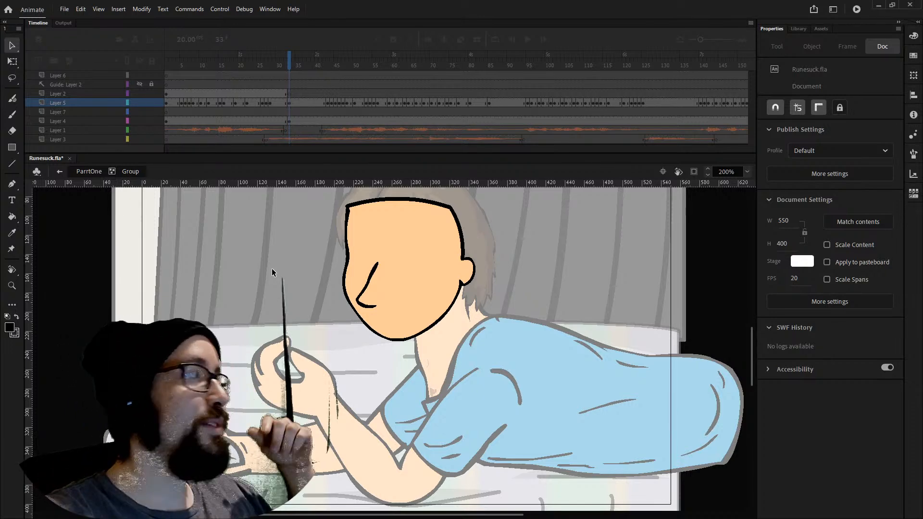
{"action": "scroll", "coordinate": [295, 248], "scroll_direction": "up", "scroll_amount": 3}
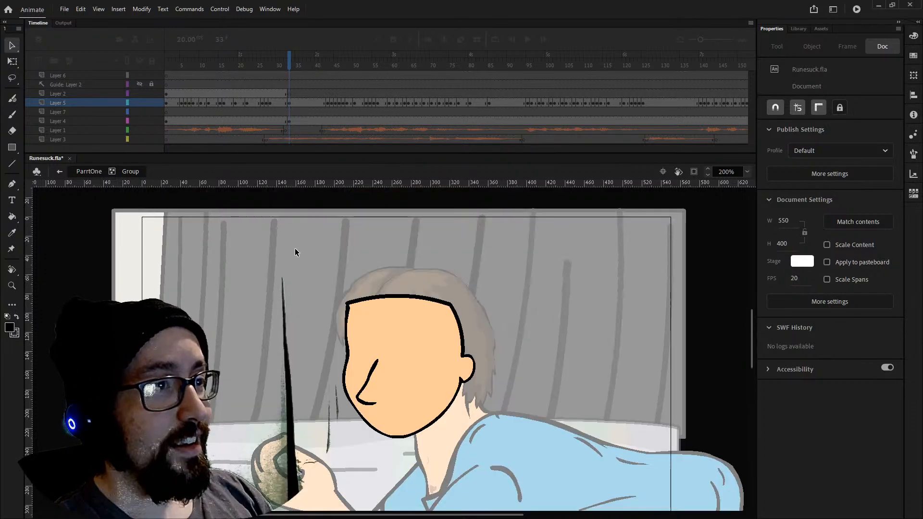
{"action": "scroll", "coordinate": [297, 249], "scroll_direction": "down", "scroll_amount": 3}
{"action": "scroll", "coordinate": [327, 219], "scroll_direction": "up", "scroll_amount": 3}
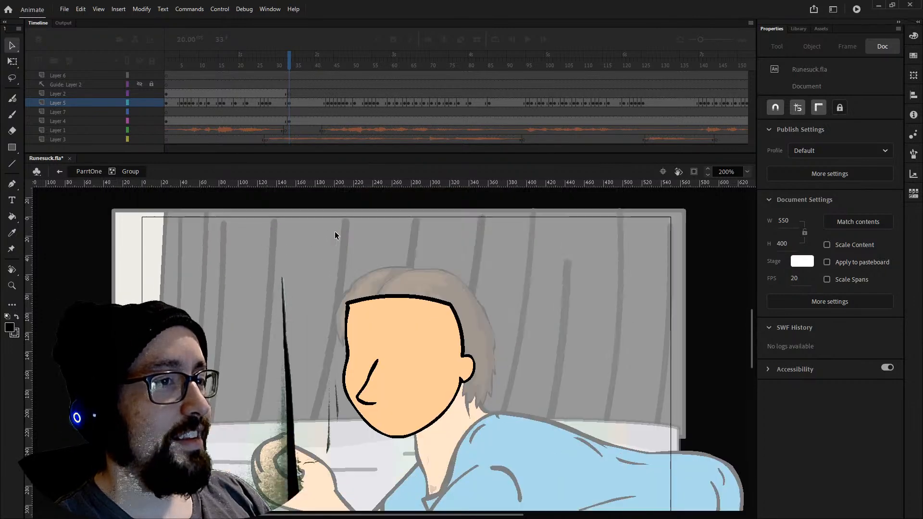
{"action": "double_click", "coordinate": [297, 282]}
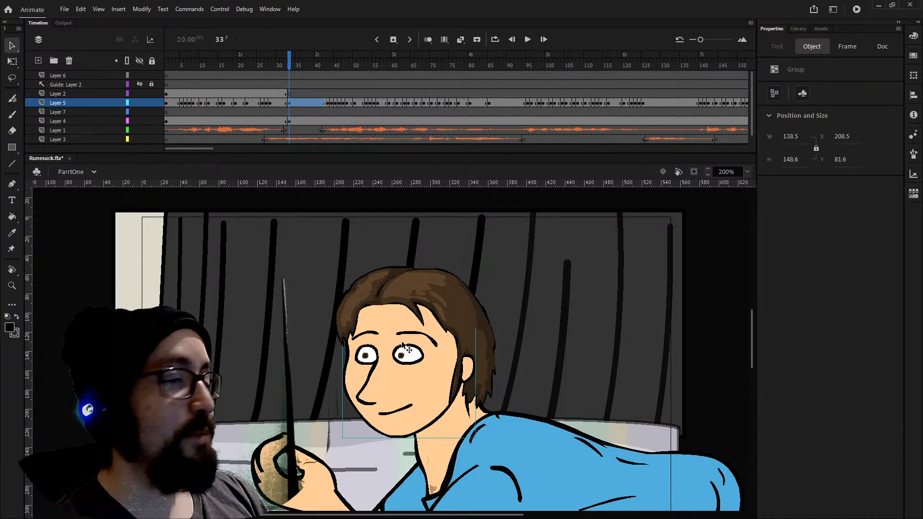
Scrub forward to frame 42 and show the document's library items.
{"action": "scroll", "coordinate": [403, 345], "scroll_direction": "down", "scroll_amount": 3}
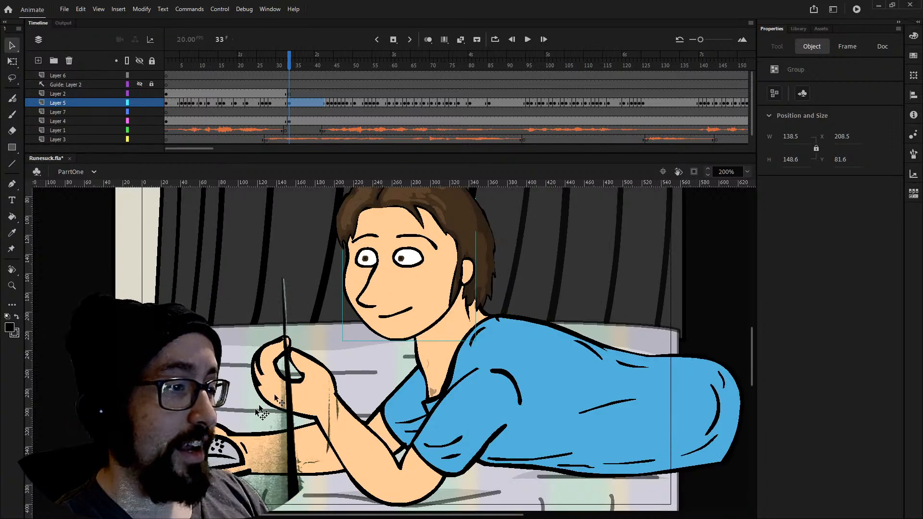
{"action": "scroll", "coordinate": [260, 356], "scroll_direction": "down", "scroll_amount": 3}
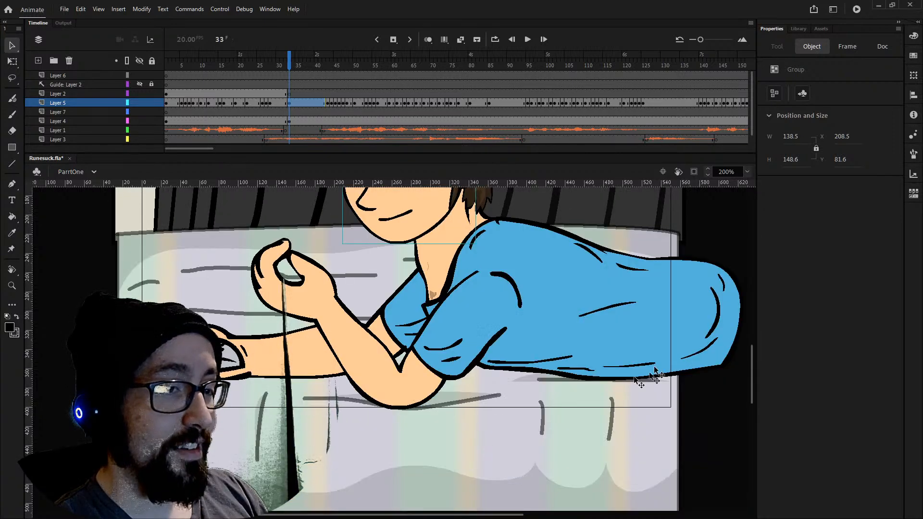
{"action": "scroll", "coordinate": [347, 351], "scroll_direction": "up", "scroll_amount": 3}
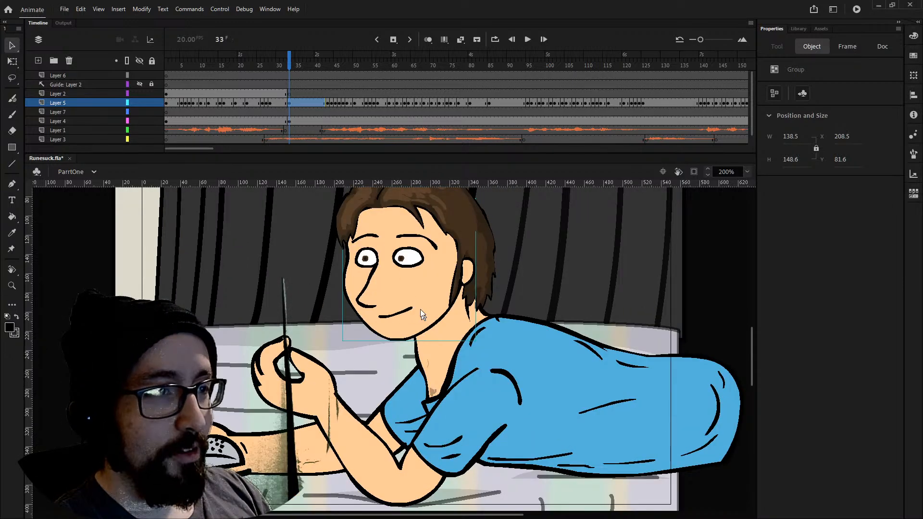
{"action": "left_click", "coordinate": [301, 62]}
{"action": "left_click_drag", "start_coordinate": [300, 62], "coordinate": [323, 62]}
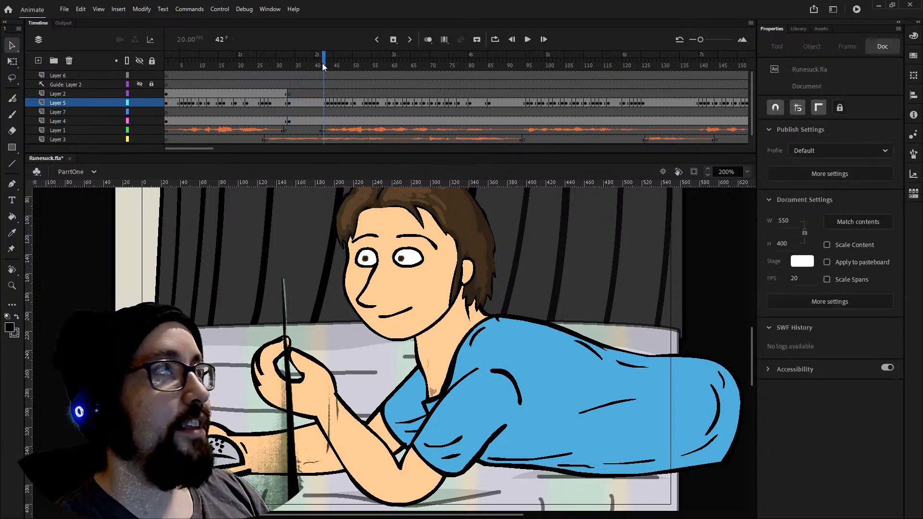
{"action": "left_click", "coordinate": [800, 27]}
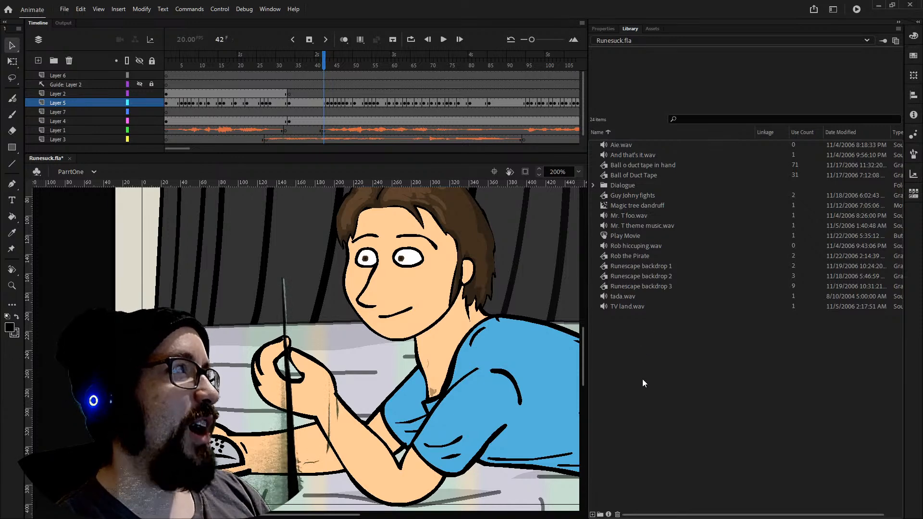
Try moving the eyebrow group off the reclining character's face on frame 42, and undo the move.
{"action": "key", "text": "alt+shift+o"}
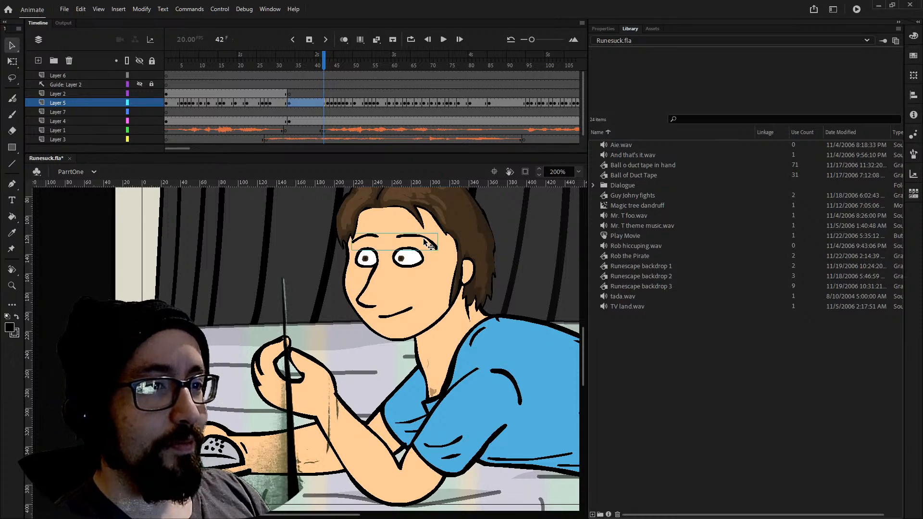
{"action": "left_click_drag", "start_coordinate": [267, 250], "coordinate": [264, 251]}
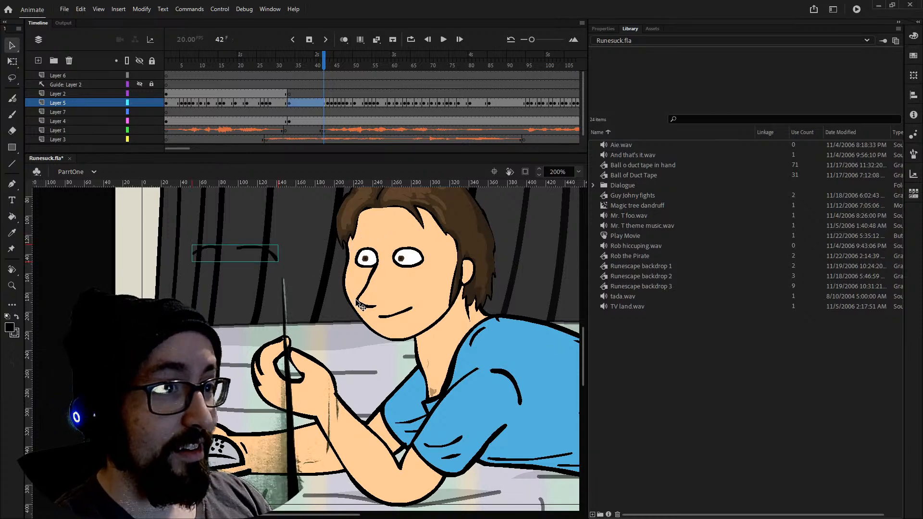
{"action": "key", "text": "ctrl+z"}
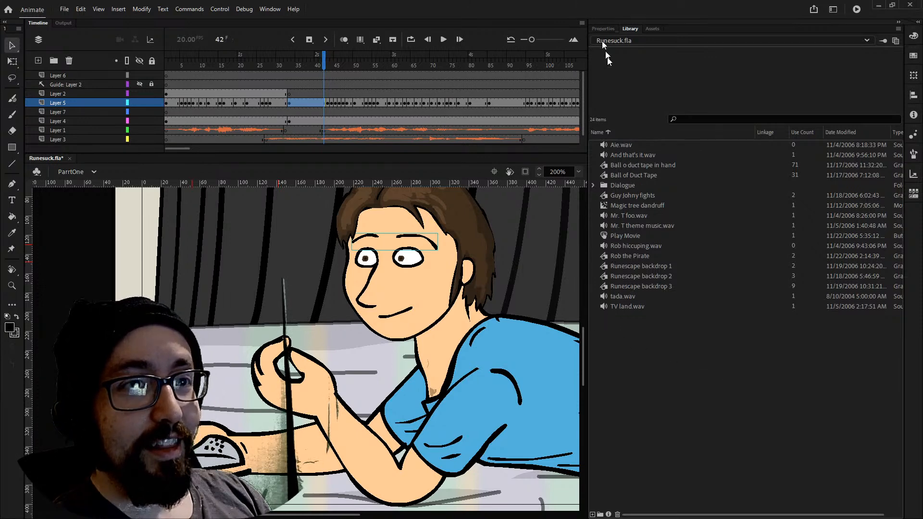
Expand the library's Dialogue folder to view its sound clips, and return to the object properties.
{"action": "left_click", "coordinate": [593, 186]}
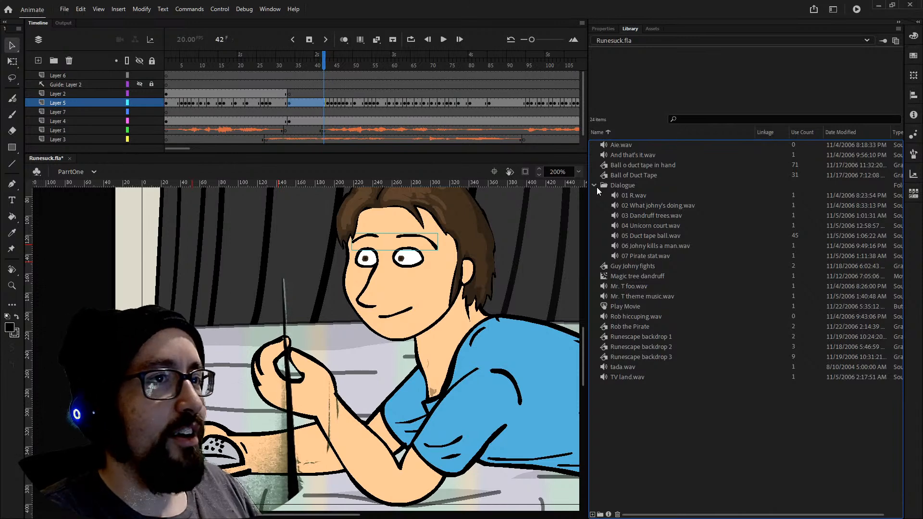
{"action": "left_click", "coordinate": [603, 28]}
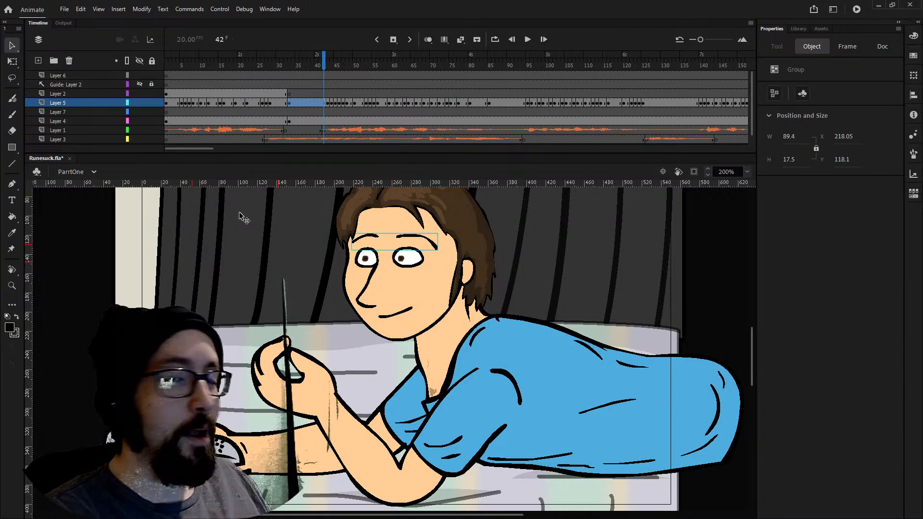
Scrub back and forth over the reclining character's mouth change, stopping at frame 43.
{"action": "left_click", "coordinate": [310, 66]}
{"action": "left_click_drag", "start_coordinate": [311, 64], "coordinate": [316, 65]}
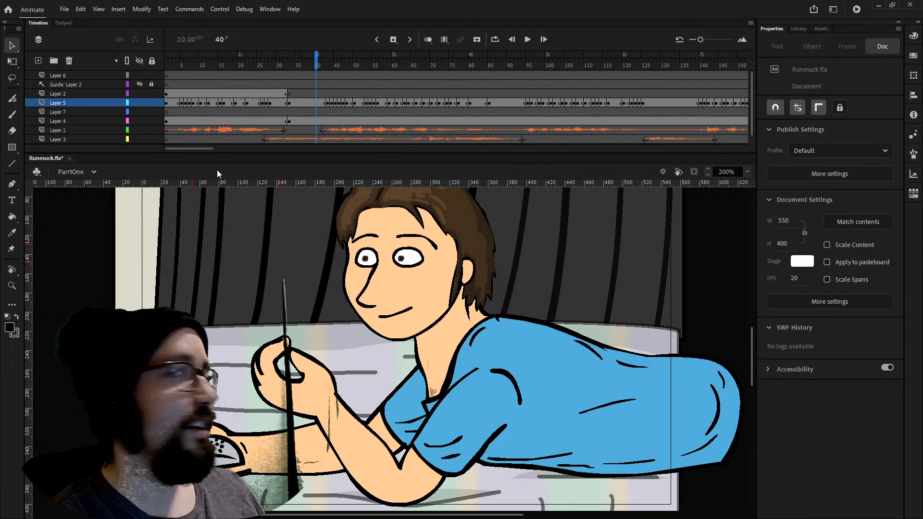
{"action": "left_click_drag", "start_coordinate": [276, 58], "coordinate": [329, 75]}
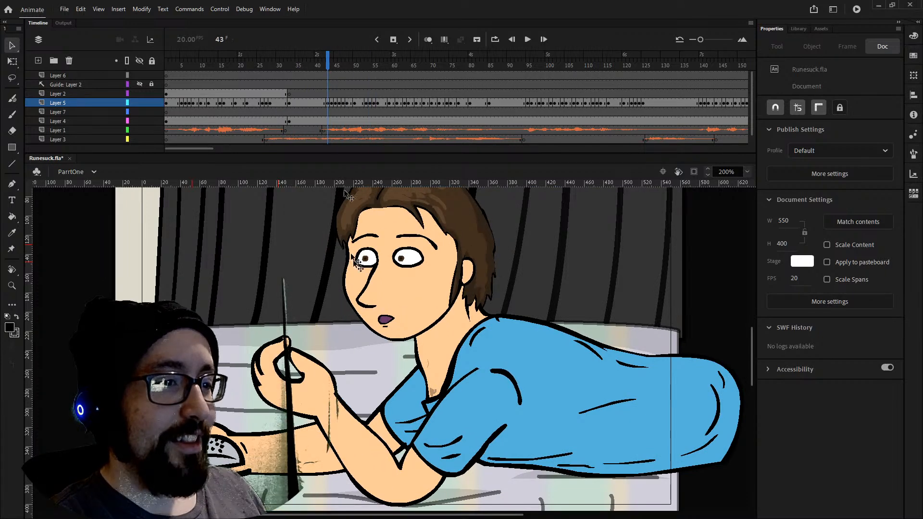
Select the raised arm group on frame 43, and hide and show Layer 5 to check which artwork it holds.
{"action": "left_click", "coordinate": [452, 421]}
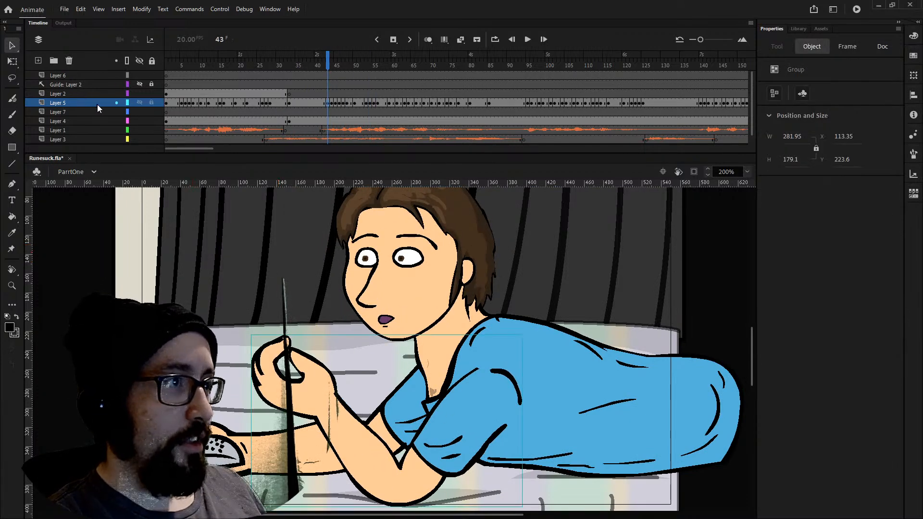
{"action": "left_click", "coordinate": [140, 102]}
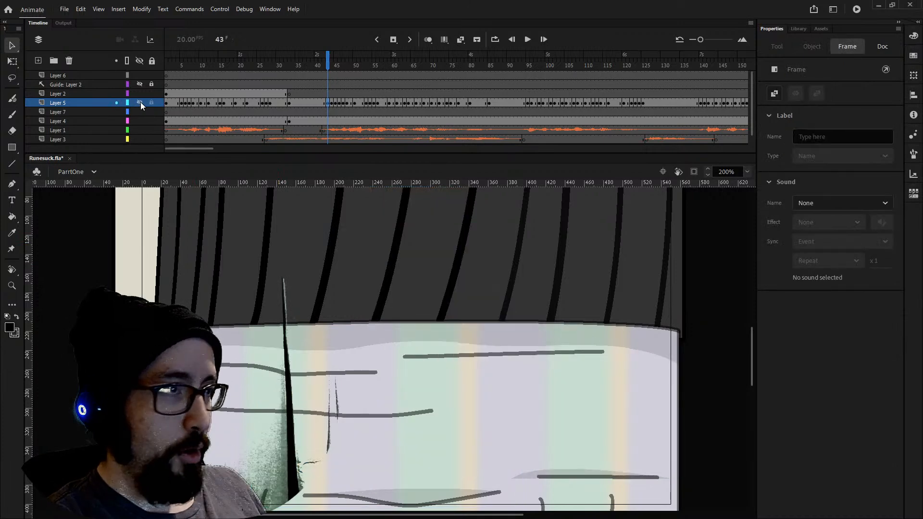
{"action": "left_click", "coordinate": [140, 102]}
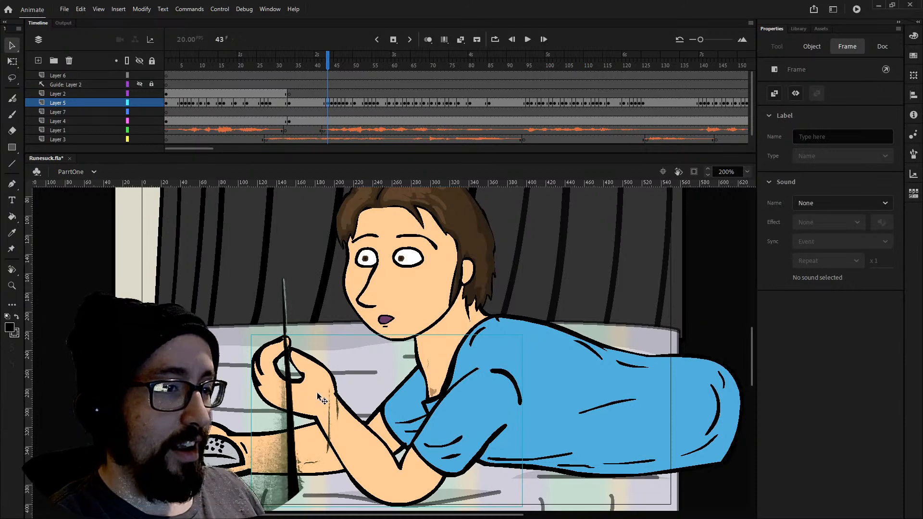
Try moving the raised arm group away from the body on frame 43, and undo the move.
{"action": "left_click_drag", "start_coordinate": [317, 396], "coordinate": [593, 295]}
{"action": "key", "text": "ctrl+z"}
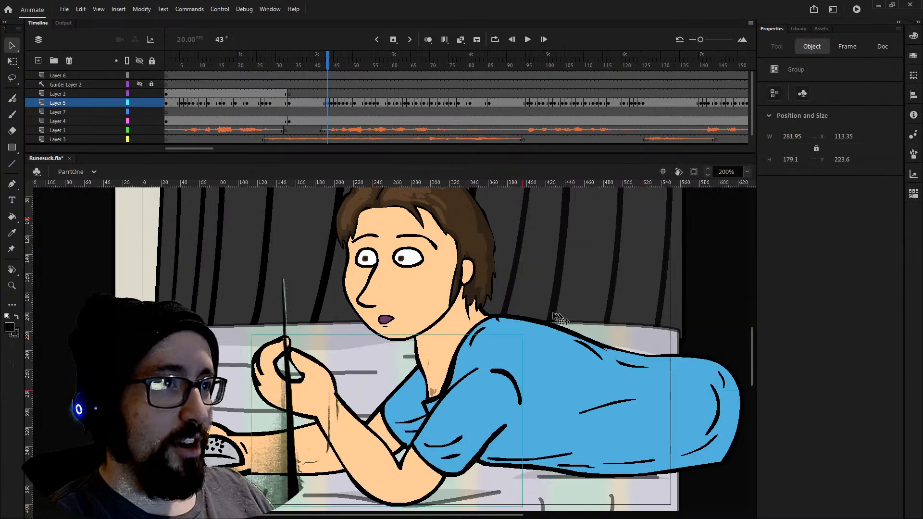
Step back and forth through the Layer 5 keyframes from frame 44 onward to compare the arm and head poses.
{"action": "left_click", "coordinate": [336, 102]}
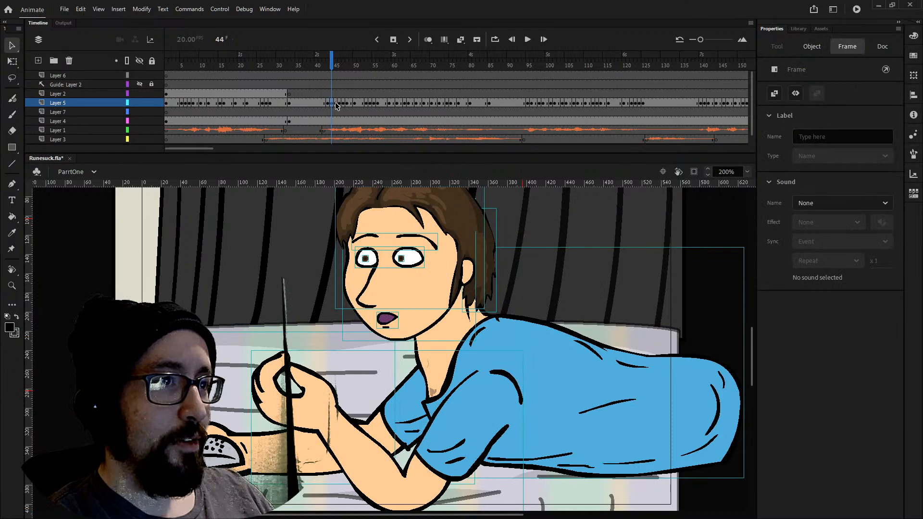
{"action": "left_click", "coordinate": [335, 102]}
{"action": "left_click", "coordinate": [339, 102]}
{"action": "left_click", "coordinate": [344, 106]}
{"action": "left_click", "coordinate": [340, 103]}
{"action": "left_click", "coordinate": [336, 103]}
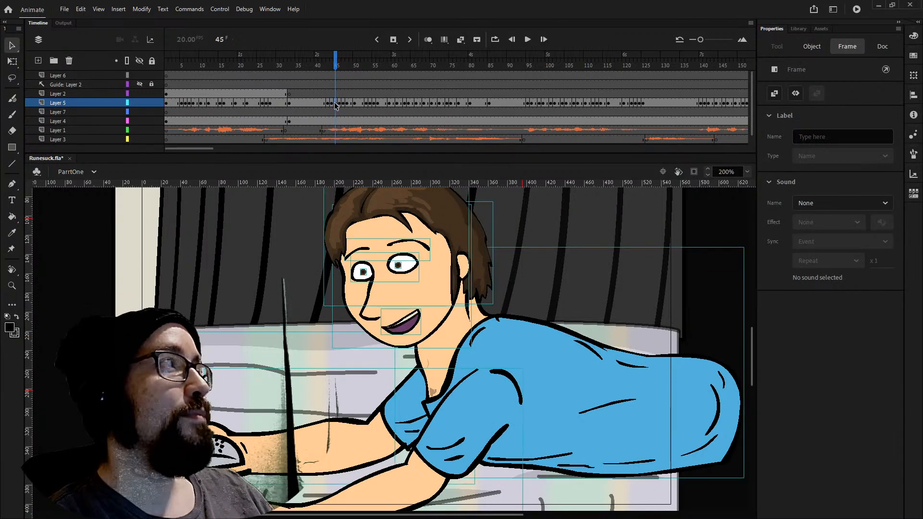
{"action": "left_click", "coordinate": [332, 105]}
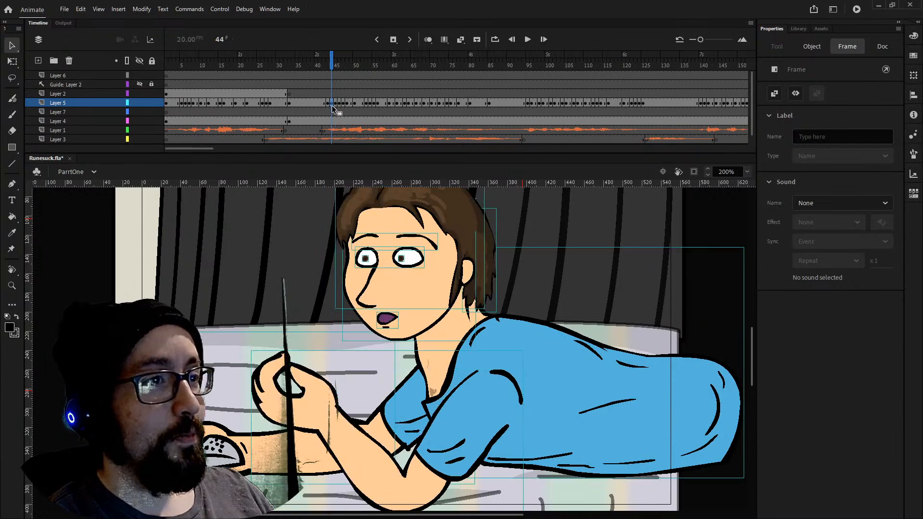
Play the animation from frame 45 and stop it at frame 132.
{"action": "left_click", "coordinate": [336, 105]}
{"action": "key", "text": "Return"}
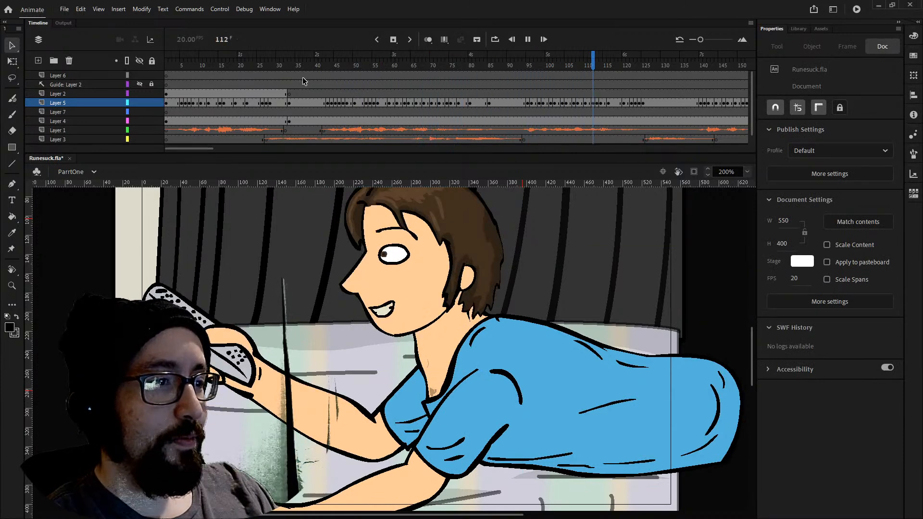
{"action": "key", "text": "Return"}
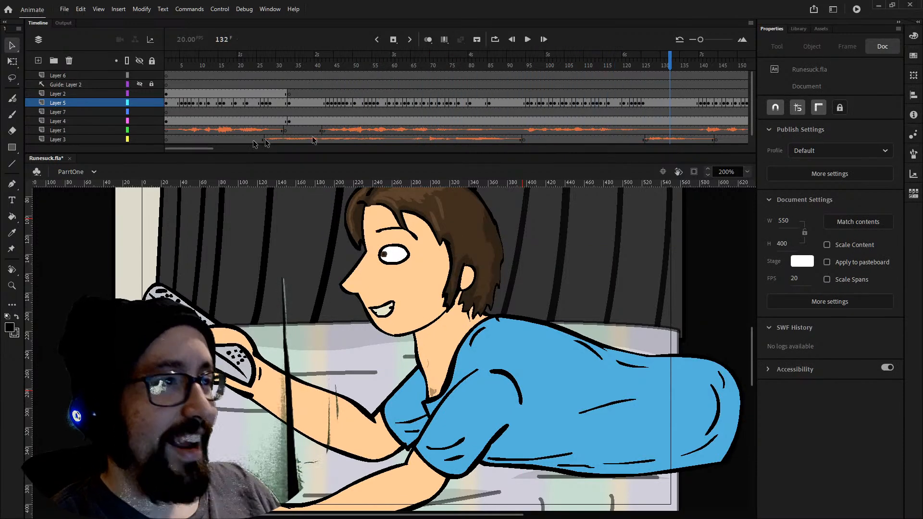
Inspect the audio on Layer 1 at frames 16 and 48 and the sound track on Layer 3.
{"action": "mouse_move", "coordinate": [207, 148]}
{"action": "left_mouse_down"}
{"action": "mouse_move", "coordinate": [245, 147]}
{"action": "mouse_move", "coordinate": [200, 154]}
{"action": "left_mouse_up"}
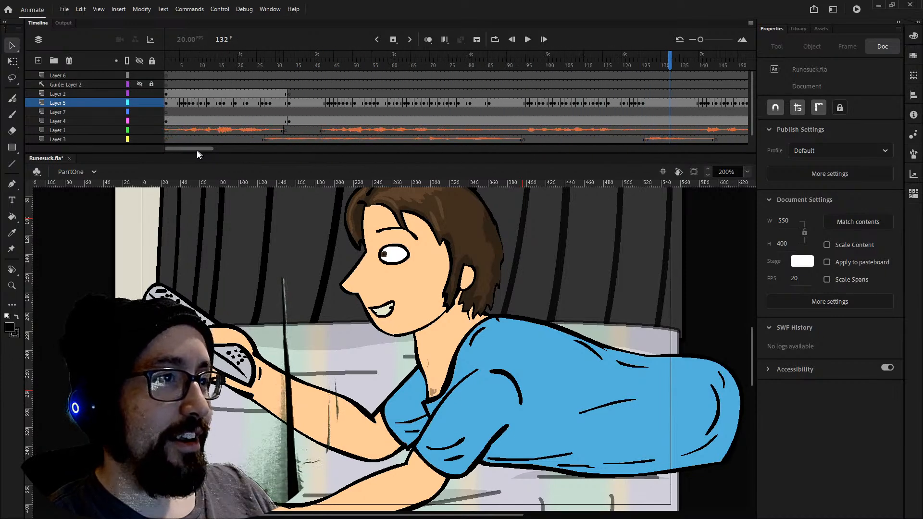
{"action": "left_click", "coordinate": [223, 130]}
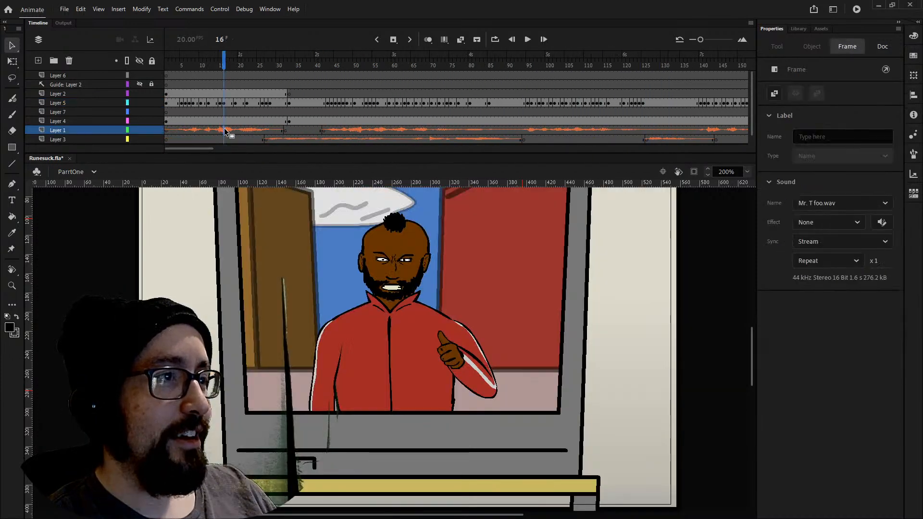
{"action": "left_click", "coordinate": [300, 140]}
{"action": "left_click", "coordinate": [346, 133]}
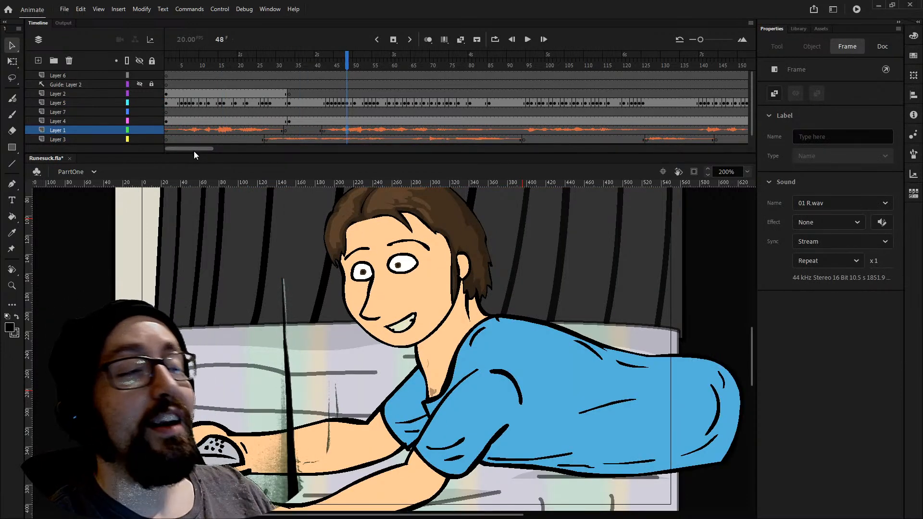
Scrub through the dialogue to frame 78 and further along the timeline to frame 182, selecting that frame on Layer 1.
{"action": "left_click", "coordinate": [239, 64]}
{"action": "left_click_drag", "start_coordinate": [237, 68], "coordinate": [463, 72]}
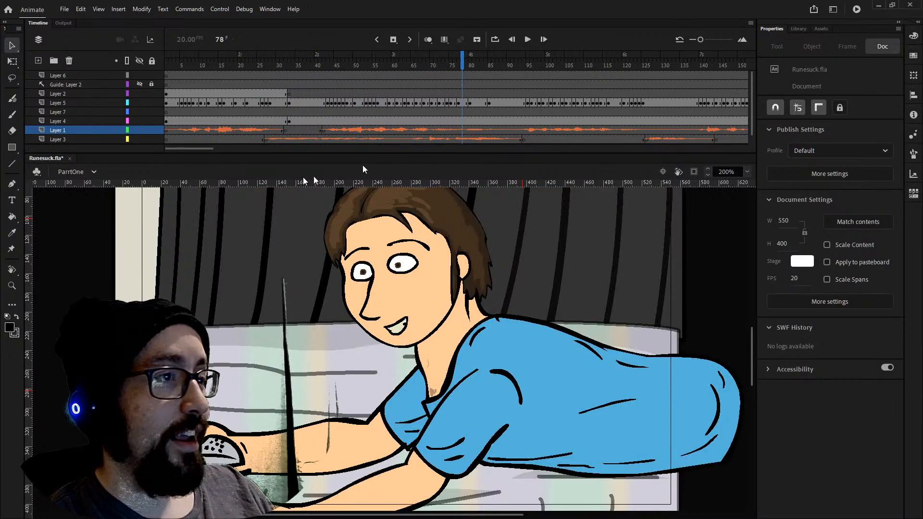
{"action": "left_click_drag", "start_coordinate": [189, 147], "coordinate": [222, 149]}
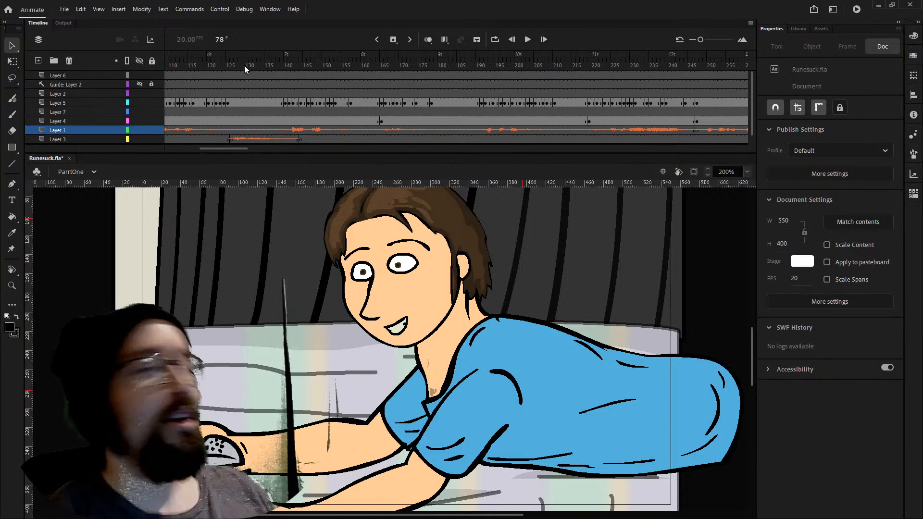
{"action": "mouse_move", "coordinate": [212, 67]}
{"action": "left_mouse_down"}
{"action": "mouse_move", "coordinate": [404, 94]}
{"action": "mouse_move", "coordinate": [446, 134]}
{"action": "left_mouse_up"}
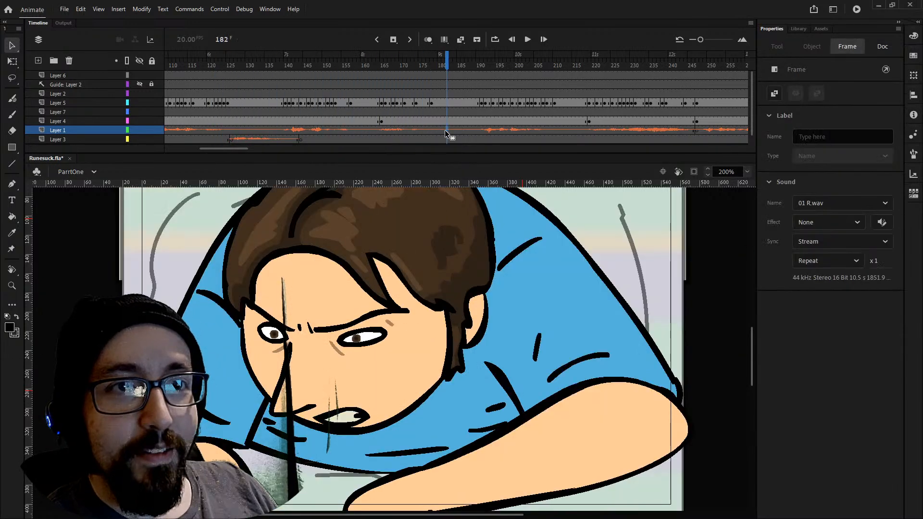
View the library and the default animated assets, and return to the frame properties.
{"action": "left_click", "coordinate": [808, 29]}
{"action": "left_click", "coordinate": [652, 29]}
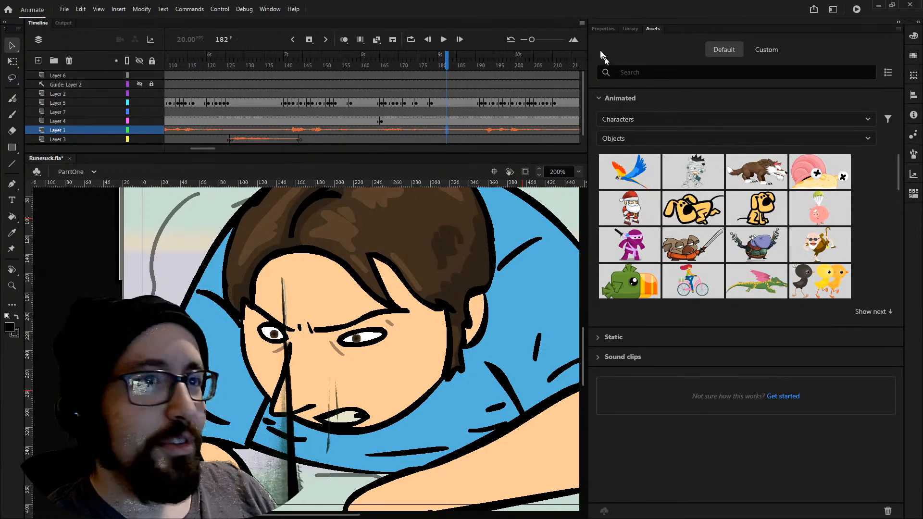
{"action": "left_click", "coordinate": [599, 30]}
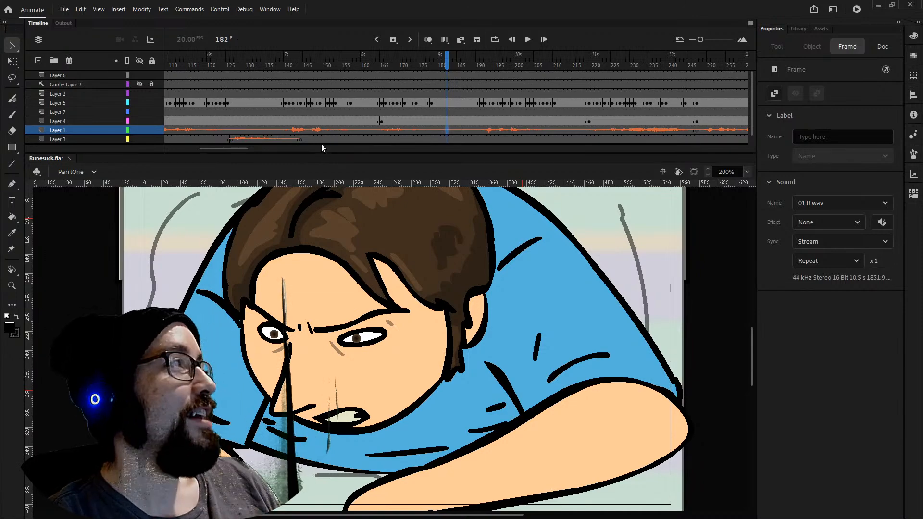
Scrub the dialogue timeline through frames 194, 214 and 246 to the character's front view at frame 254.
{"action": "left_click_drag", "start_coordinate": [275, 62], "coordinate": [495, 77]}
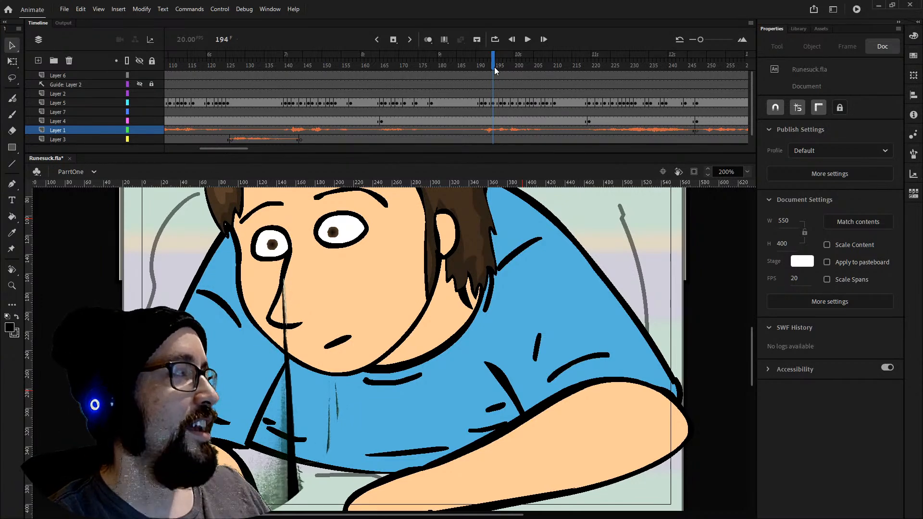
{"action": "left_click_drag", "start_coordinate": [496, 71], "coordinate": [569, 66]}
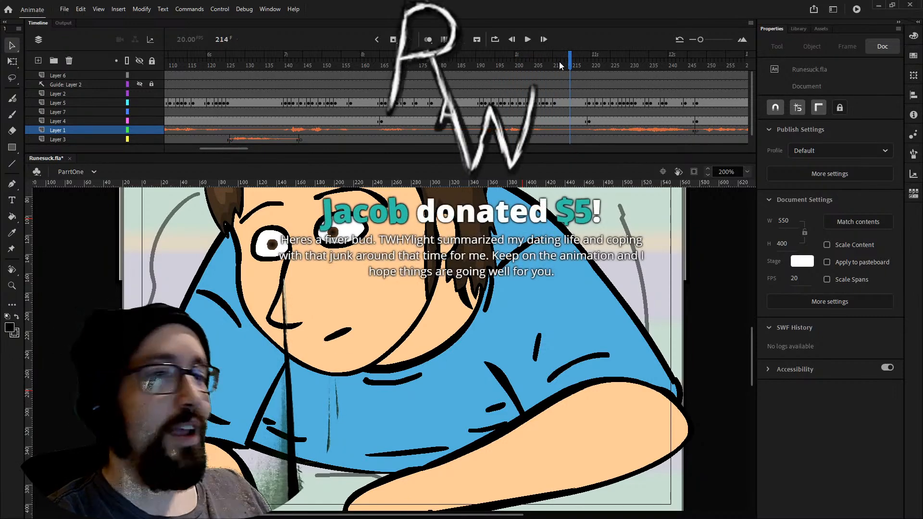
{"action": "left_click_drag", "start_coordinate": [560, 66], "coordinate": [693, 67]}
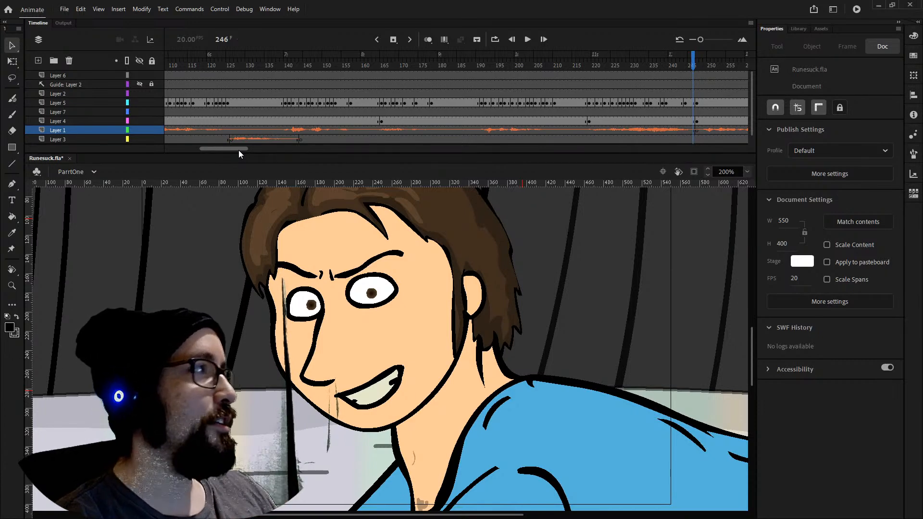
{"action": "left_click_drag", "start_coordinate": [232, 149], "coordinate": [268, 150]}
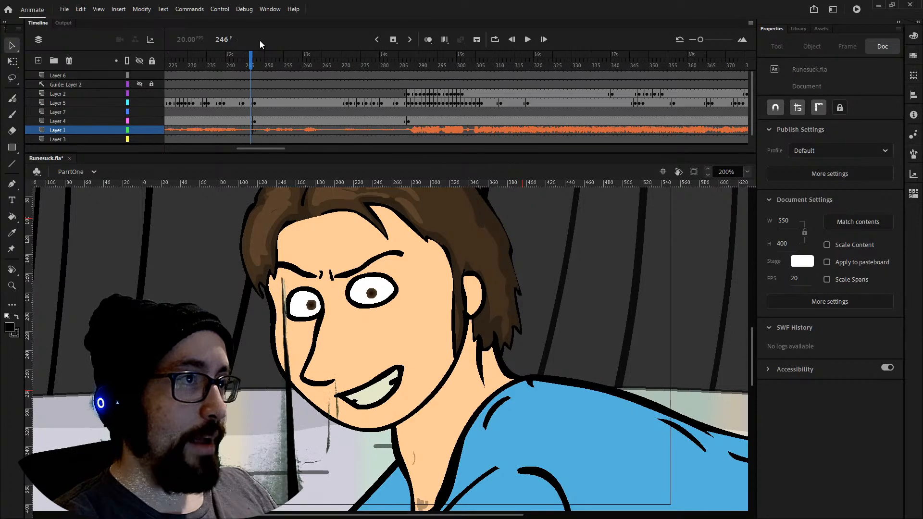
{"action": "left_click_drag", "start_coordinate": [257, 67], "coordinate": [282, 67]}
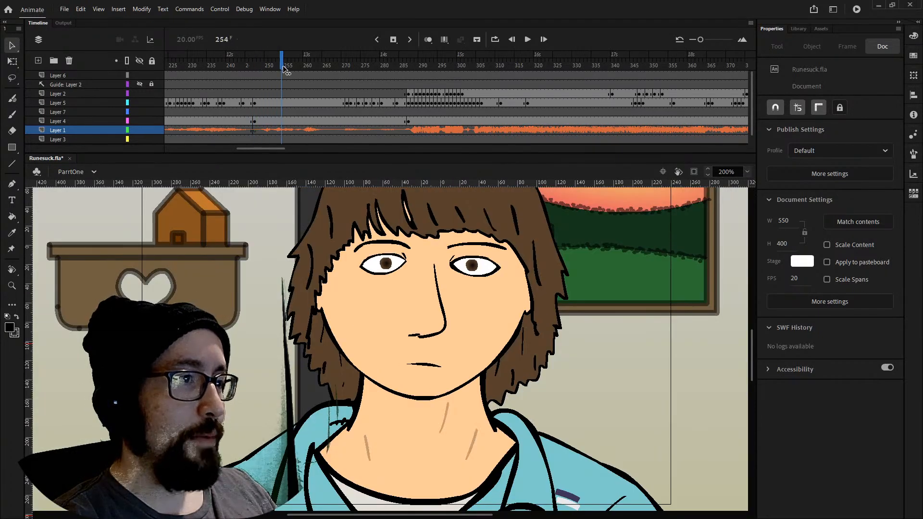
{"action": "scroll", "coordinate": [236, 295], "scroll_direction": "up", "scroll_amount": 3}
{"action": "scroll", "coordinate": [235, 296], "scroll_direction": "down", "scroll_amount": 3}
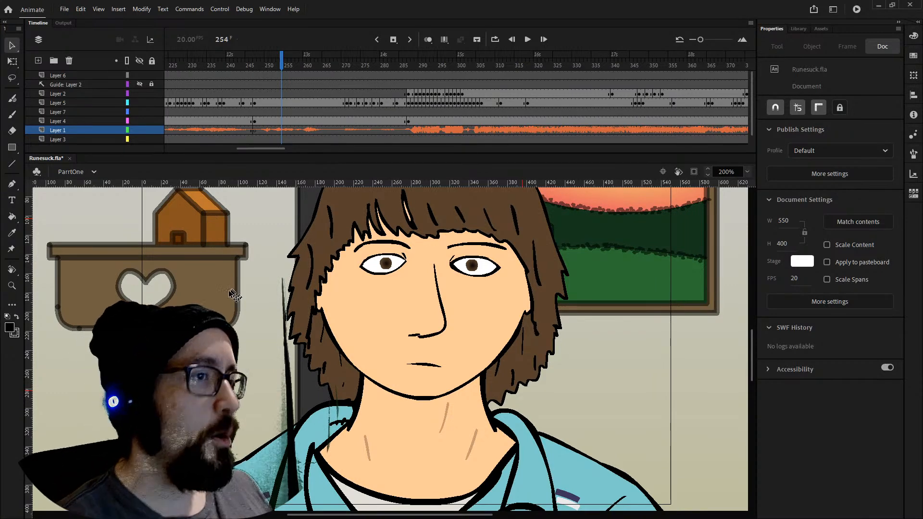
{"action": "scroll", "coordinate": [214, 290], "scroll_direction": "up", "scroll_amount": 2}
{"action": "scroll", "coordinate": [215, 291], "scroll_direction": "down", "scroll_amount": 2}
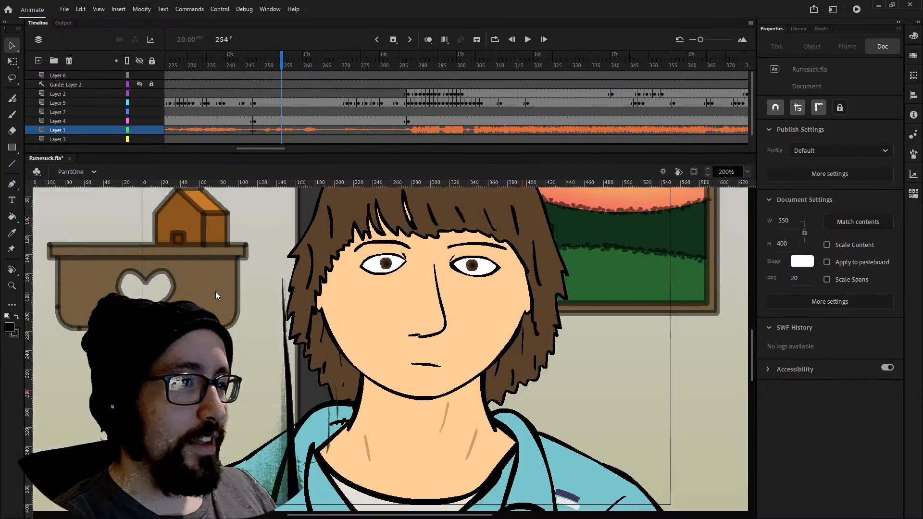
At frame 244, try moving the dark wall group and the bed group out of place, undoing each move.
{"action": "left_click", "coordinate": [243, 65]}
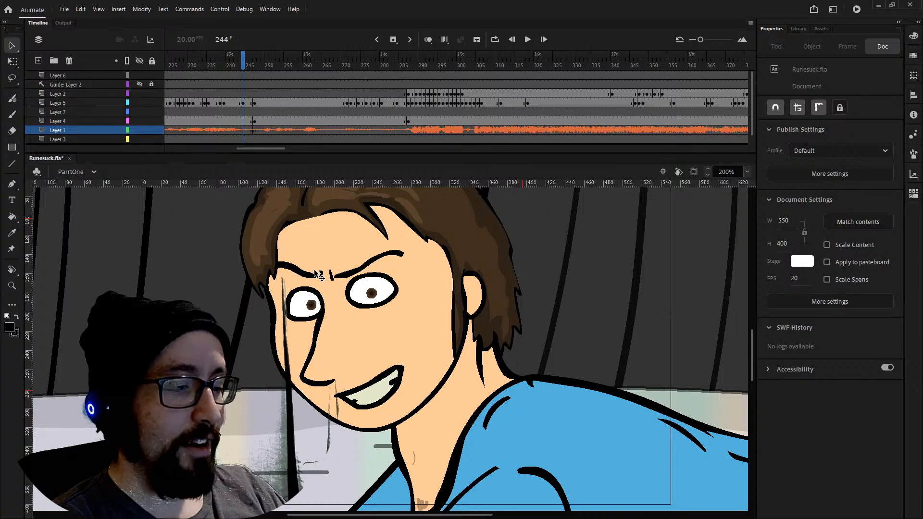
{"action": "key", "text": "ctrl+1"}
{"action": "key", "text": "ctrl+minus"}
{"action": "key", "text": "ctrl+equal"}
{"action": "scroll", "coordinate": [327, 335], "scroll_direction": "down", "scroll_amount": 4}
{"action": "scroll", "coordinate": [308, 327], "scroll_direction": "up", "scroll_amount": 4}
{"action": "left_click_drag", "start_coordinate": [295, 262], "coordinate": [495, 253]}
{"action": "key", "text": "ctrl+z"}
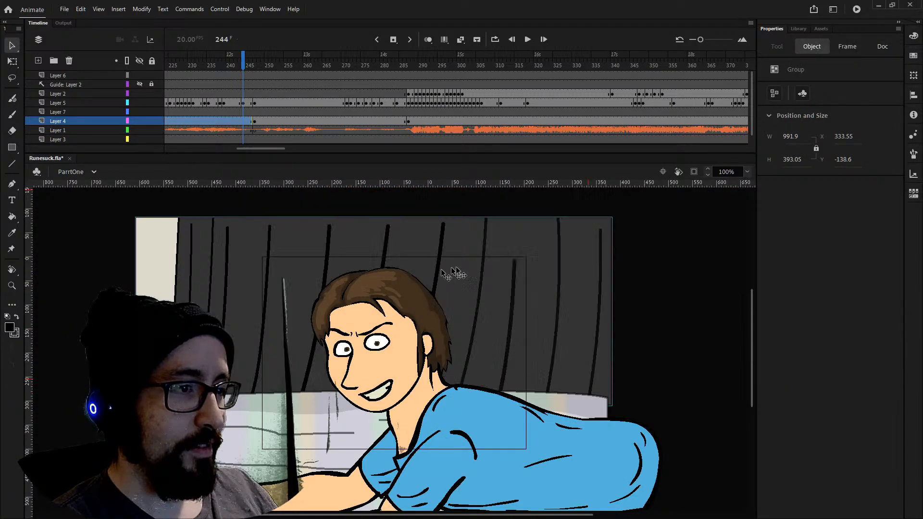
{"action": "left_click_drag", "start_coordinate": [327, 404], "coordinate": [531, 232]}
{"action": "key", "text": "ctrl+z"}
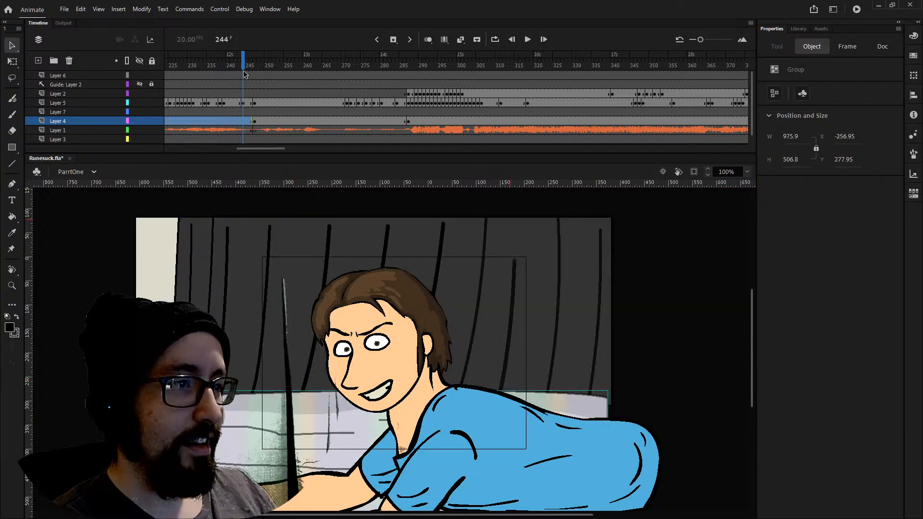
Open the wall decorations group at frame 250 and inspect the stroke properties of the shelf's side outline.
{"action": "left_click", "coordinate": [266, 53]}
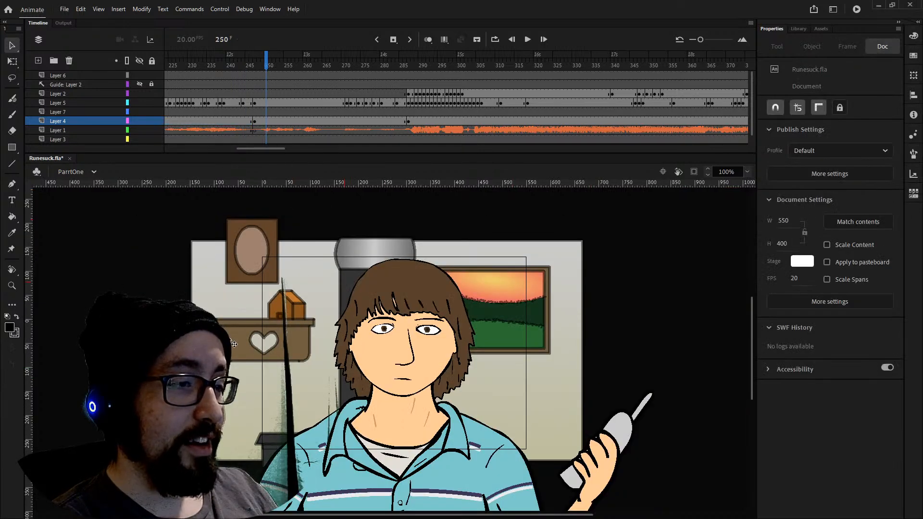
{"action": "key", "text": "ctrl+equal"}
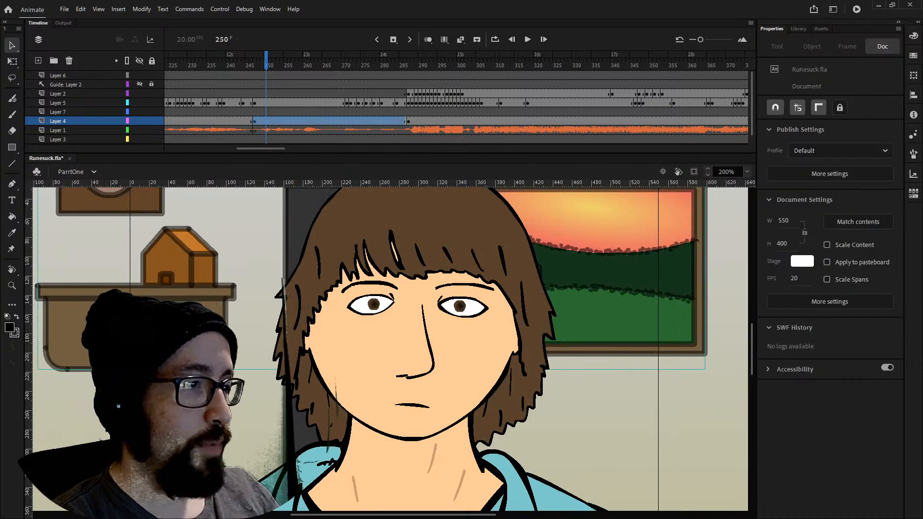
{"action": "double_click", "coordinate": [234, 343]}
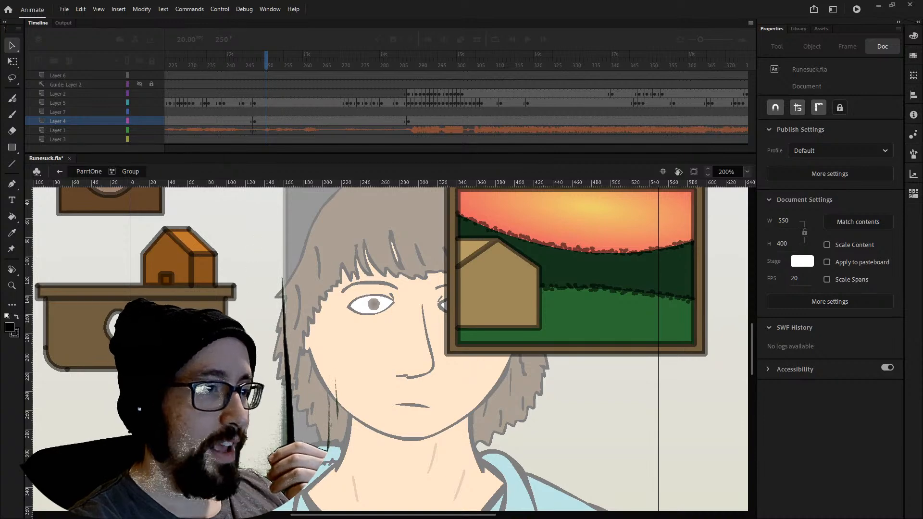
{"action": "left_click", "coordinate": [228, 307]}
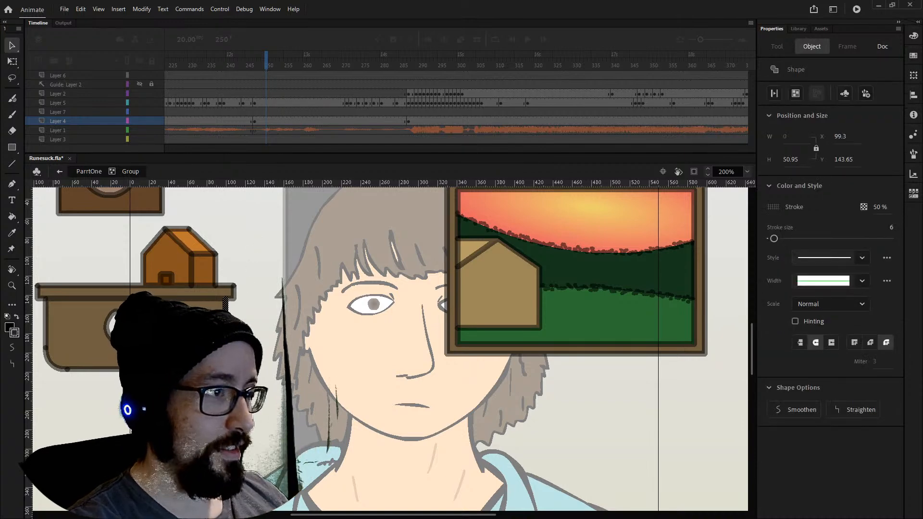
{"action": "double_click", "coordinate": [226, 305]}
{"action": "left_click", "coordinate": [237, 316]}
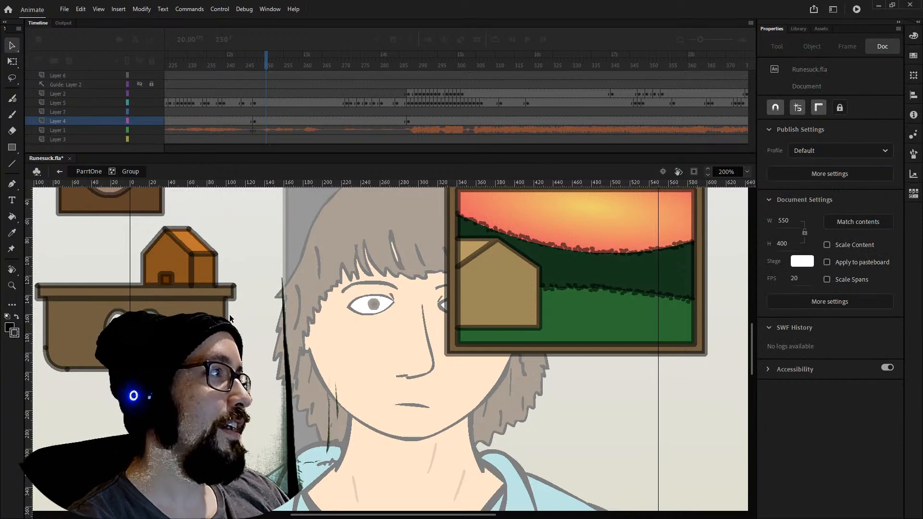
Examine the anchor points of the shelf and toy house outlines at 400% zoom, and leave the group.
{"action": "key", "text": "ctrl+="}
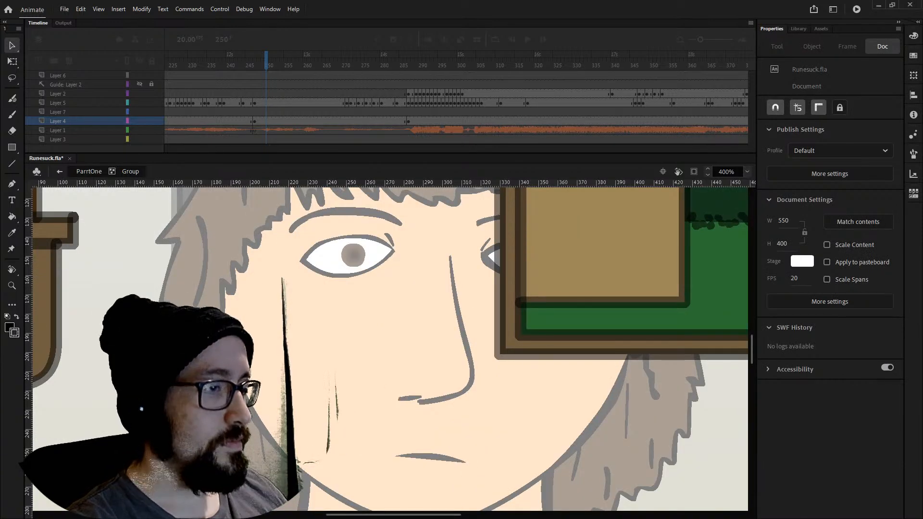
{"action": "left_click_drag", "start_coordinate": [374, 516], "coordinate": [308, 387]}
{"action": "left_click", "coordinate": [308, 385]}
{"action": "scroll", "coordinate": [326, 380], "scroll_direction": "up", "scroll_amount": 3}
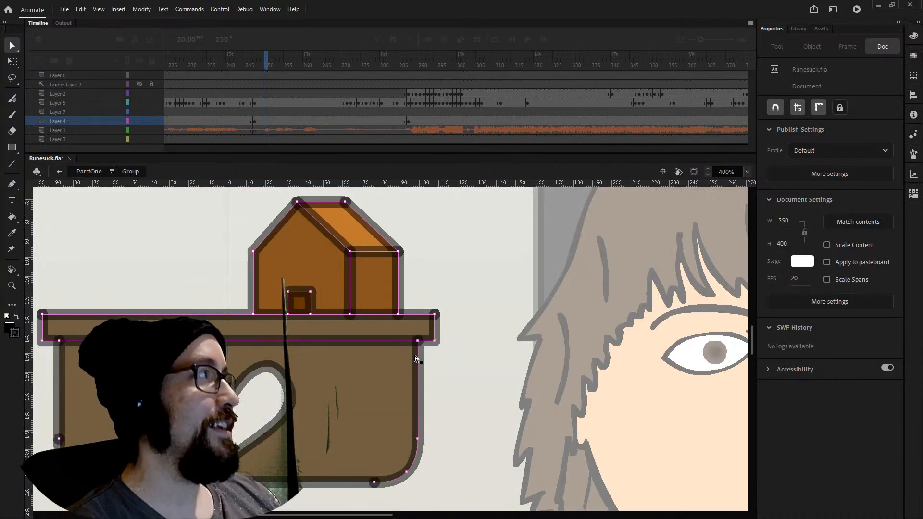
{"action": "left_click", "coordinate": [287, 388]}
{"action": "left_click", "coordinate": [365, 346]}
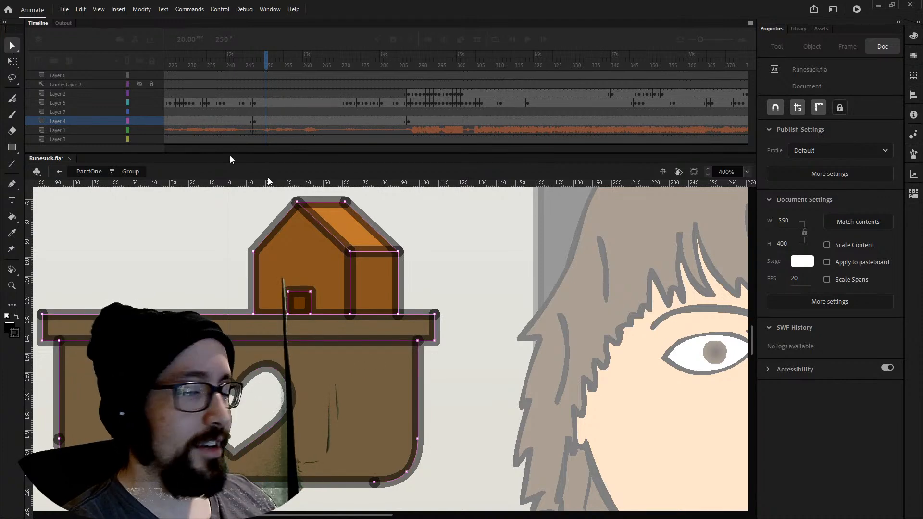
{"action": "left_click", "coordinate": [436, 268]}
{"action": "double_click", "coordinate": [437, 268]}
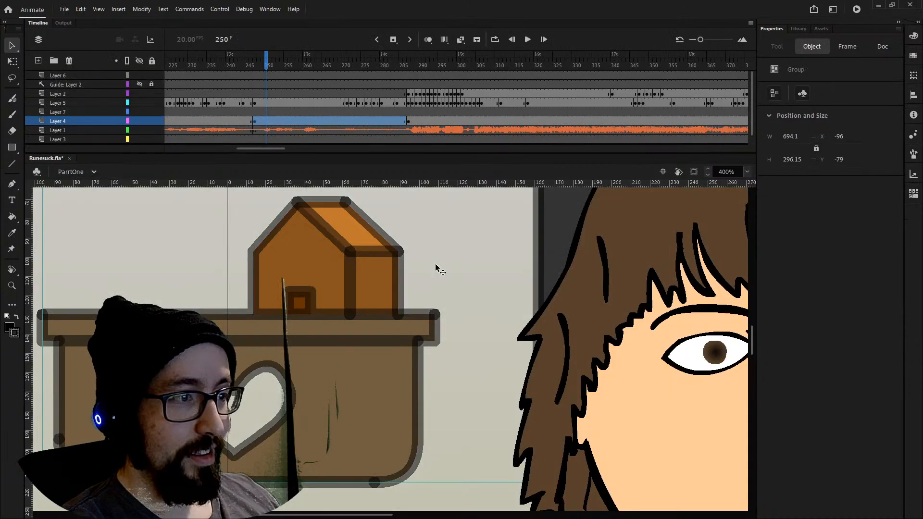
View the whole room shot at 100% and scrub between frames 250 and 272 to review the mouth animation.
{"action": "key", "text": "ctrl+minus"}
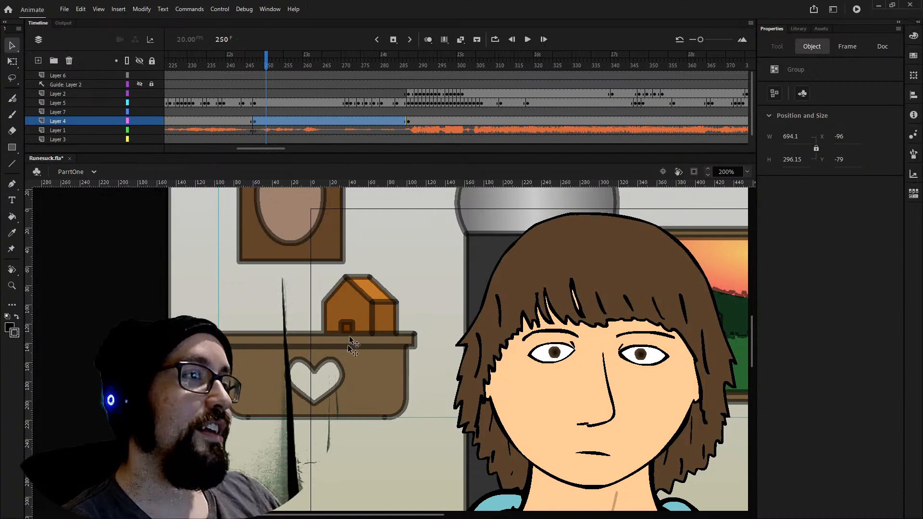
{"action": "scroll", "coordinate": [349, 331], "scroll_direction": "down", "scroll_amount": 3}
{"action": "key", "text": "ctrl+minus"}
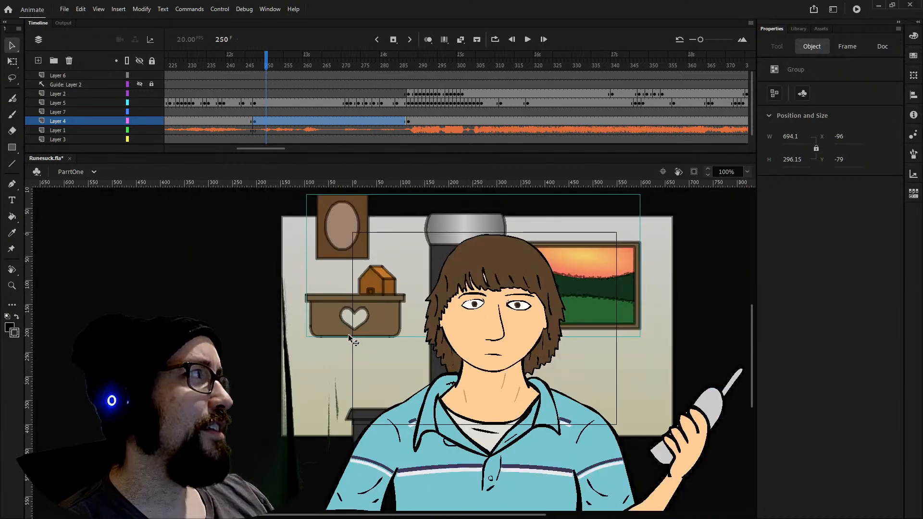
{"action": "left_click_drag", "start_coordinate": [272, 65], "coordinate": [313, 70]}
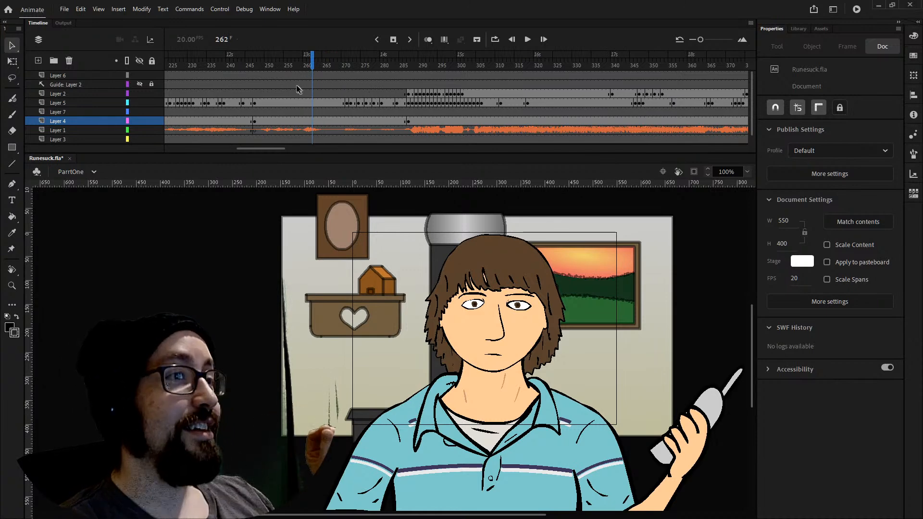
{"action": "left_click_drag", "start_coordinate": [298, 65], "coordinate": [350, 65]}
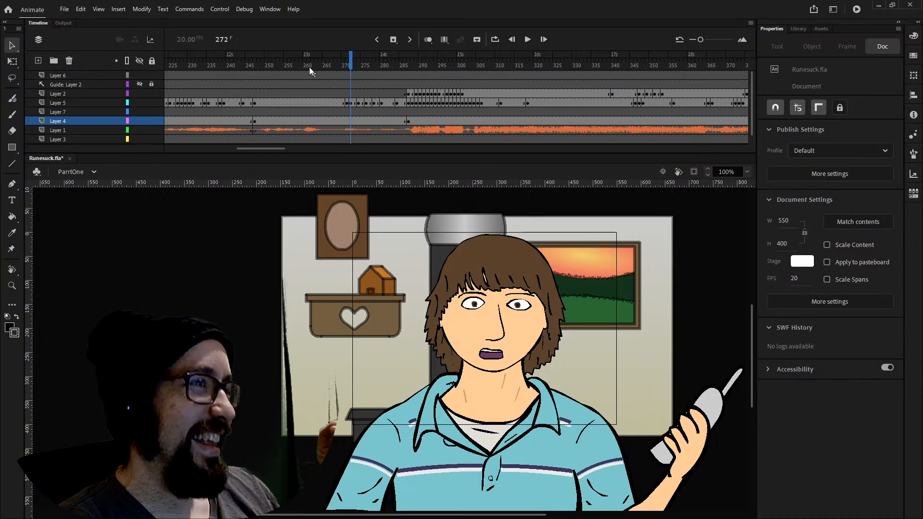
{"action": "left_click_drag", "start_coordinate": [296, 67], "coordinate": [347, 60]}
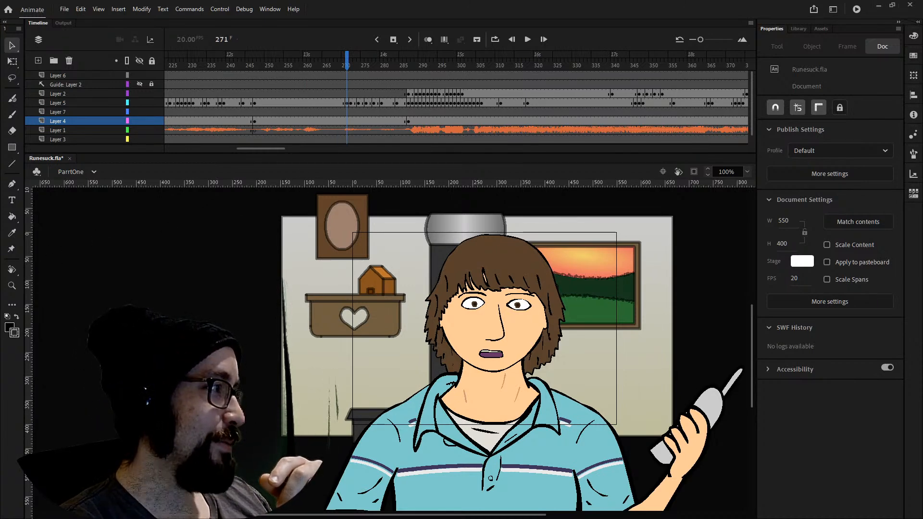
Move the playhead back near frame 250, play the animation and stop it at frame 409.
{"action": "left_click_drag", "start_coordinate": [319, 61], "coordinate": [271, 63]}
{"action": "key", "text": "Return"}
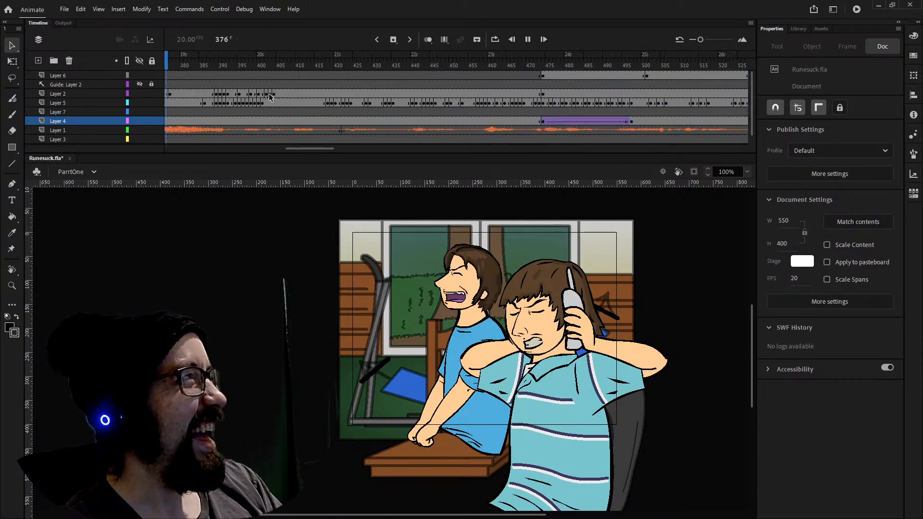
{"action": "key", "text": "Return"}
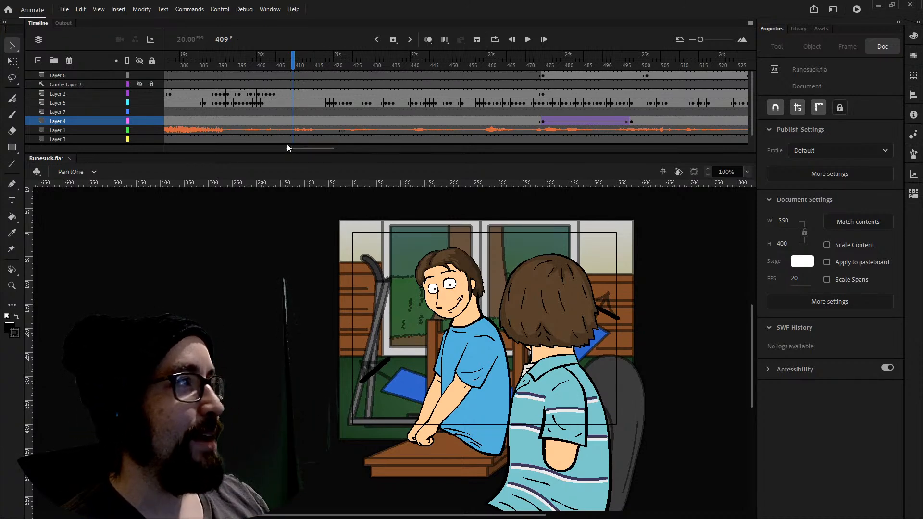
Select the seated character's cut-off arm group on Layer 2 at frame 409 and view the surrounding scene.
{"action": "scroll", "coordinate": [596, 362], "scroll_direction": "down", "scroll_amount": 3}
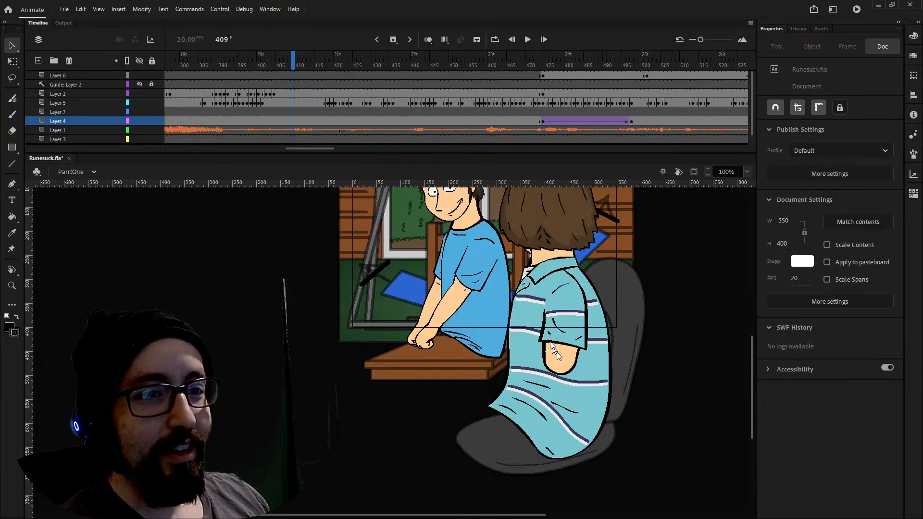
{"action": "left_click", "coordinate": [551, 310]}
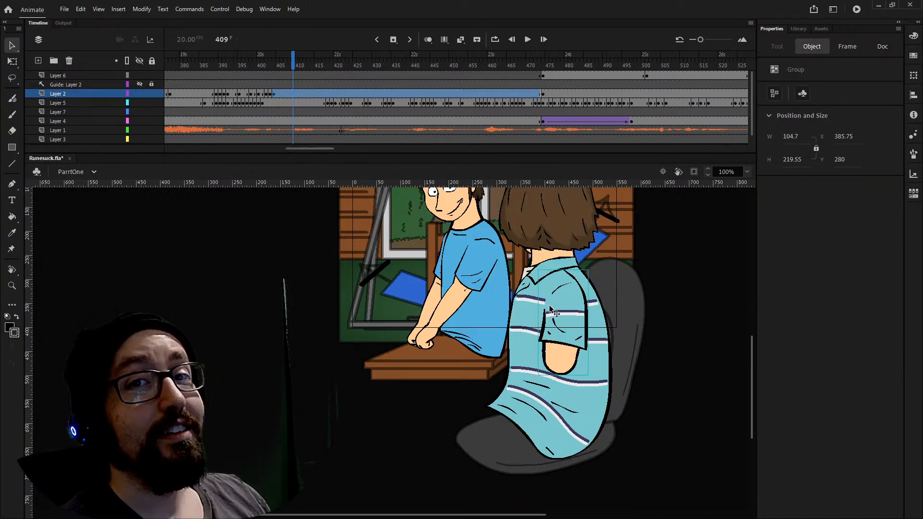
{"action": "scroll", "coordinate": [554, 313], "scroll_direction": "up", "scroll_amount": 6}
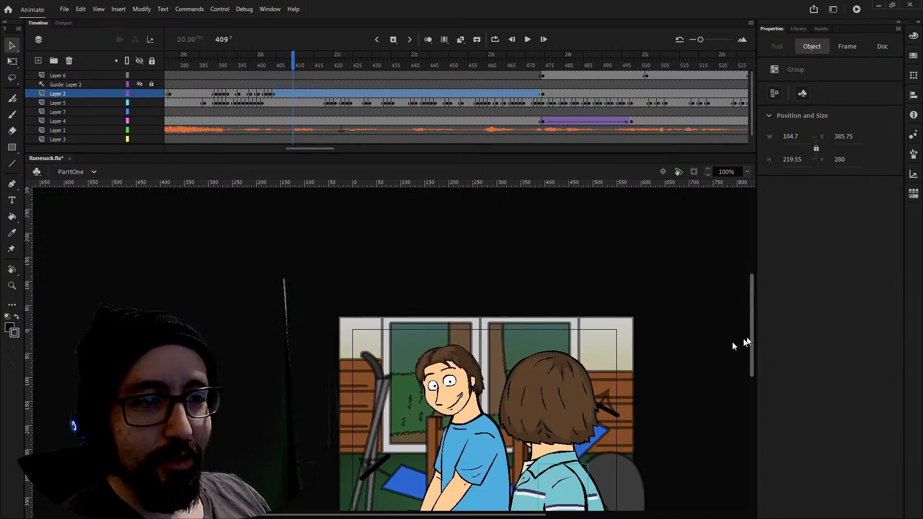
{"action": "left_click_drag", "start_coordinate": [751, 336], "coordinate": [751, 336]}
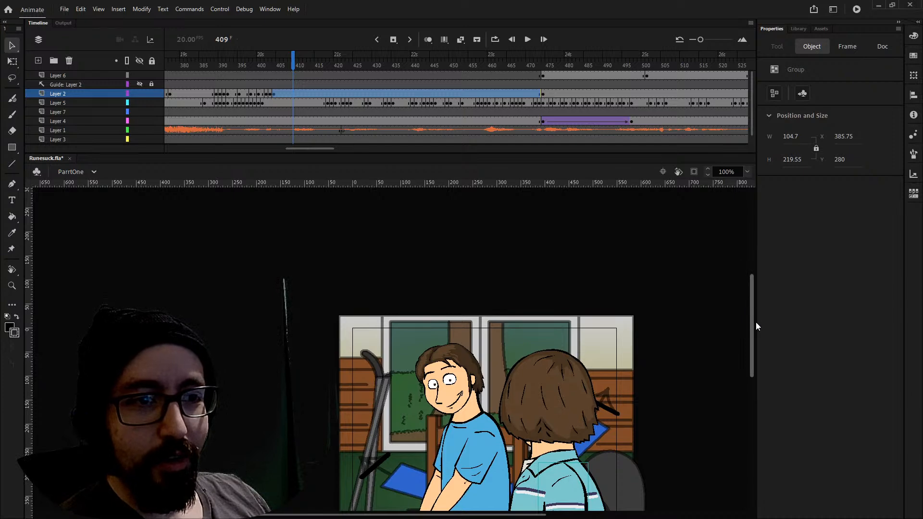
{"action": "scroll", "coordinate": [752, 338], "scroll_direction": "down", "scroll_amount": 2}
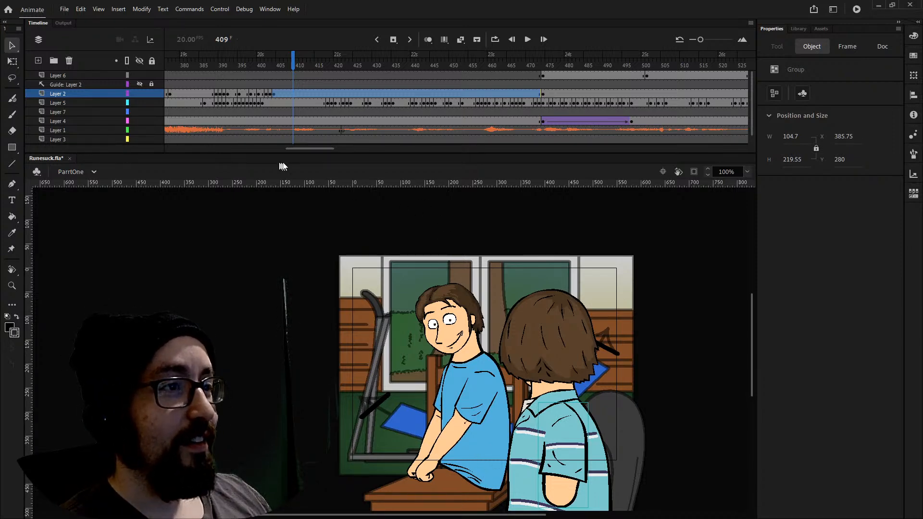
Scrub back to the screaming shot and review its poses at frames 370, 372 and 374.
{"action": "left_click_drag", "start_coordinate": [298, 151], "coordinate": [287, 149]}
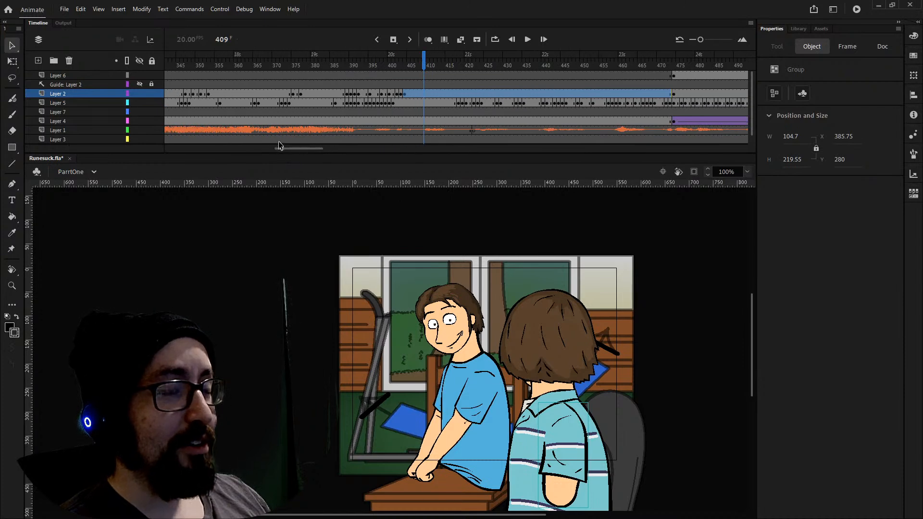
{"action": "left_click", "coordinate": [273, 68]}
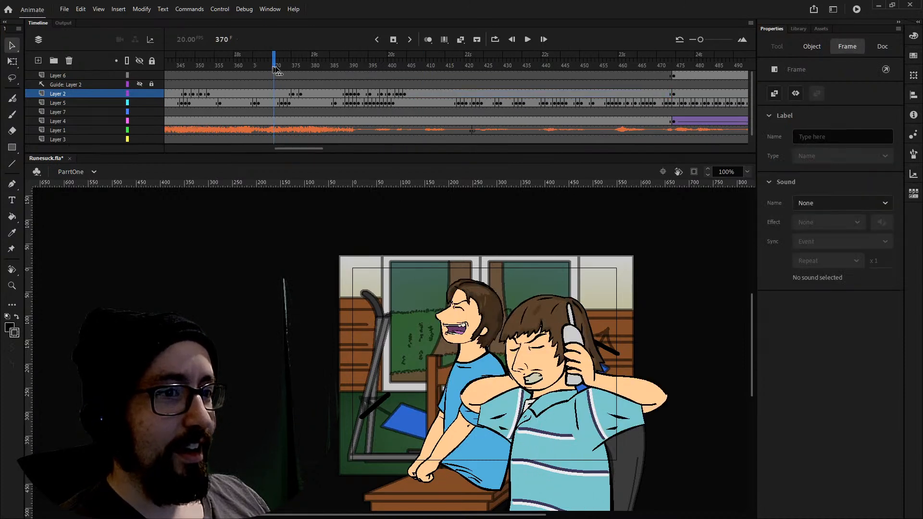
{"action": "left_click", "coordinate": [280, 68]}
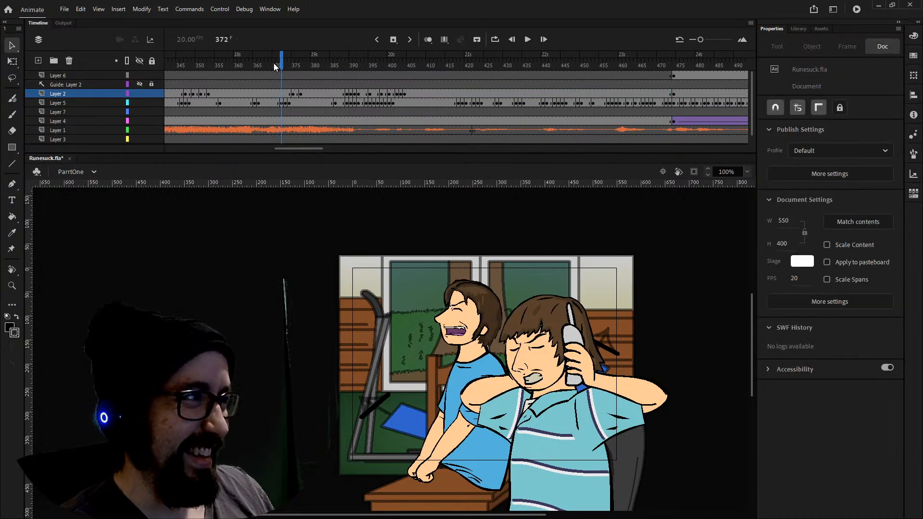
{"action": "left_click_drag", "start_coordinate": [272, 66], "coordinate": [286, 70]}
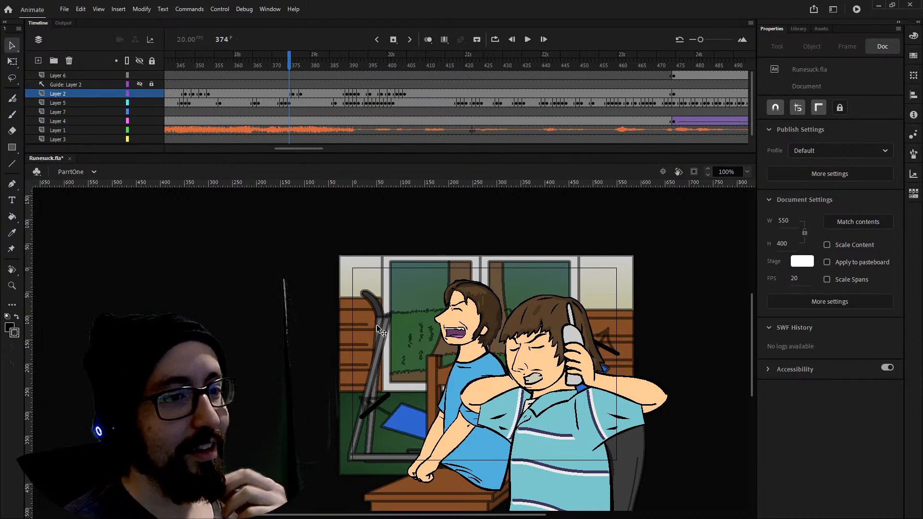
Scrub forward past frame 395 to frame 423 and examine the two characters in the room shot at 200%.
{"action": "left_click_drag", "start_coordinate": [291, 51], "coordinate": [371, 70]}
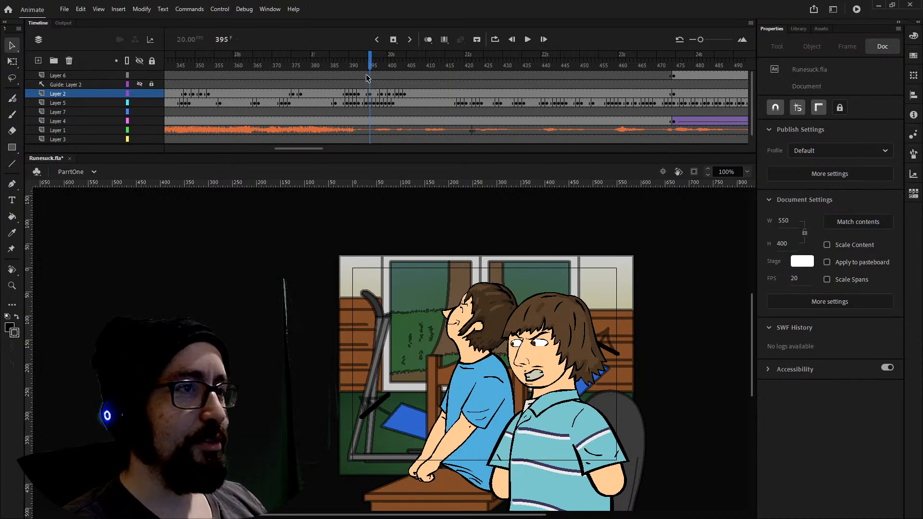
{"action": "mouse_move", "coordinate": [375, 67]}
{"action": "left_mouse_down"}
{"action": "mouse_move", "coordinate": [367, 70]}
{"action": "mouse_move", "coordinate": [477, 68]}
{"action": "left_mouse_up"}
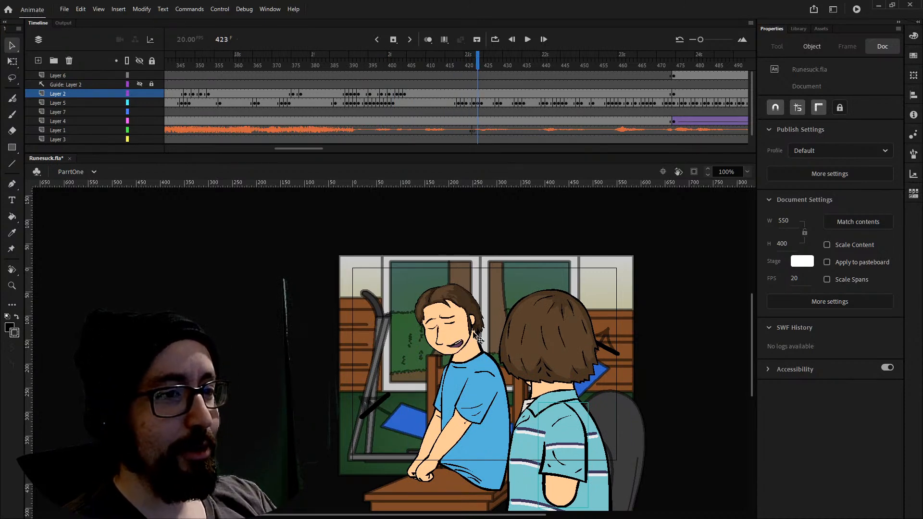
{"action": "key", "text": "ctrl+equal"}
{"action": "left_click_drag", "start_coordinate": [752, 385], "coordinate": [754, 328]}
{"action": "scroll", "coordinate": [751, 336], "scroll_direction": "down", "scroll_amount": 3}
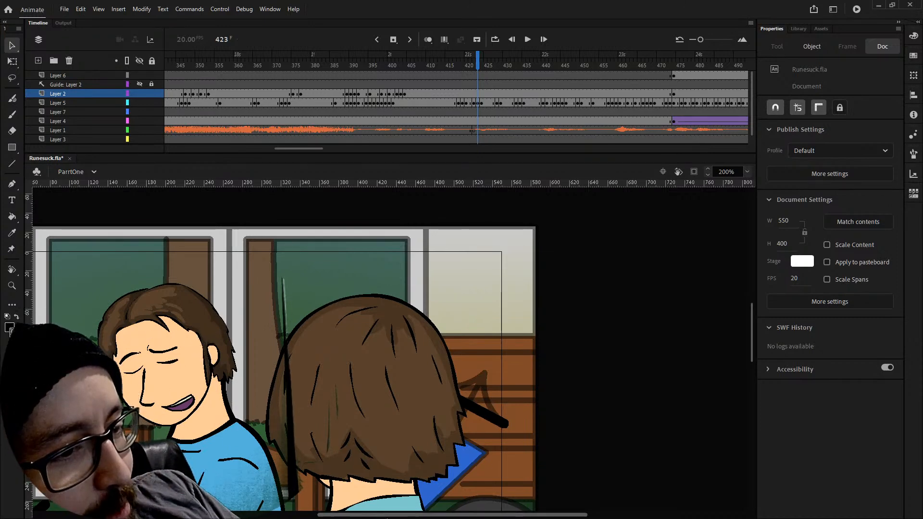
{"action": "left_click_drag", "start_coordinate": [443, 515], "coordinate": [377, 516]}
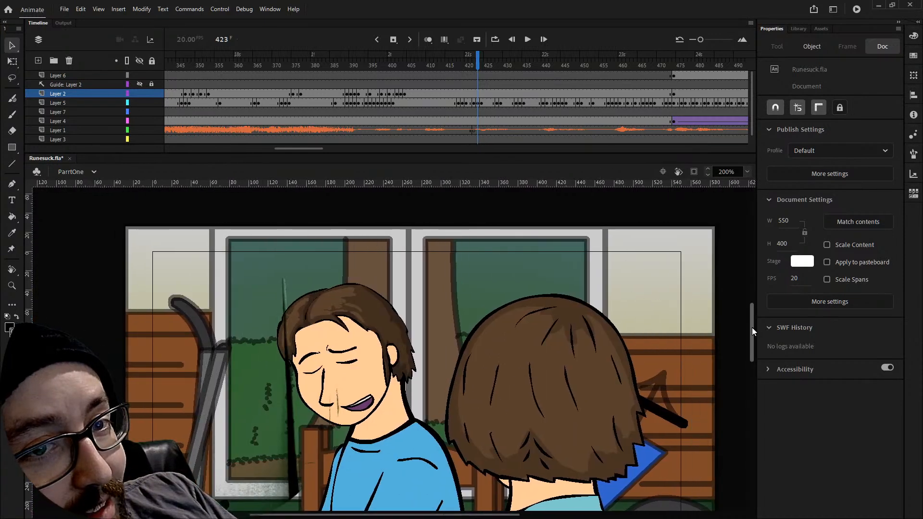
{"action": "left_click_drag", "start_coordinate": [752, 327], "coordinate": [754, 349]}
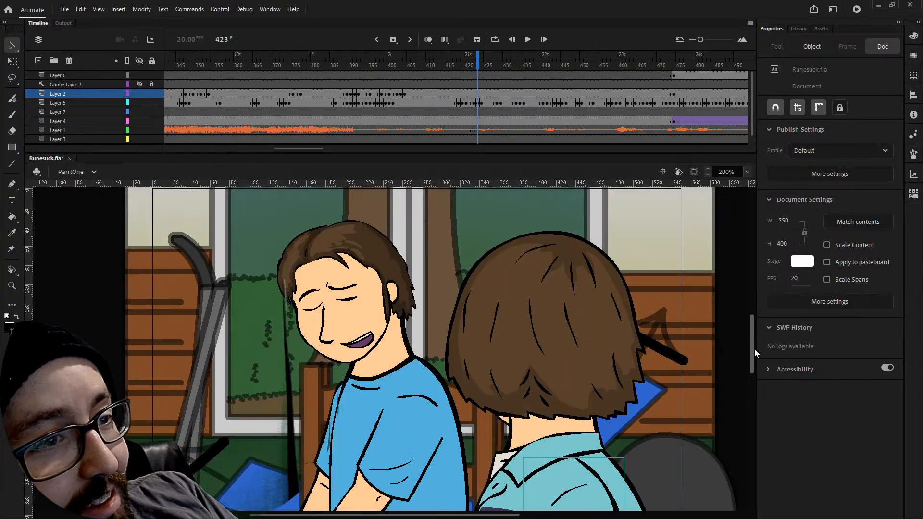
{"action": "scroll", "coordinate": [705, 330], "scroll_direction": "down", "scroll_amount": 1}
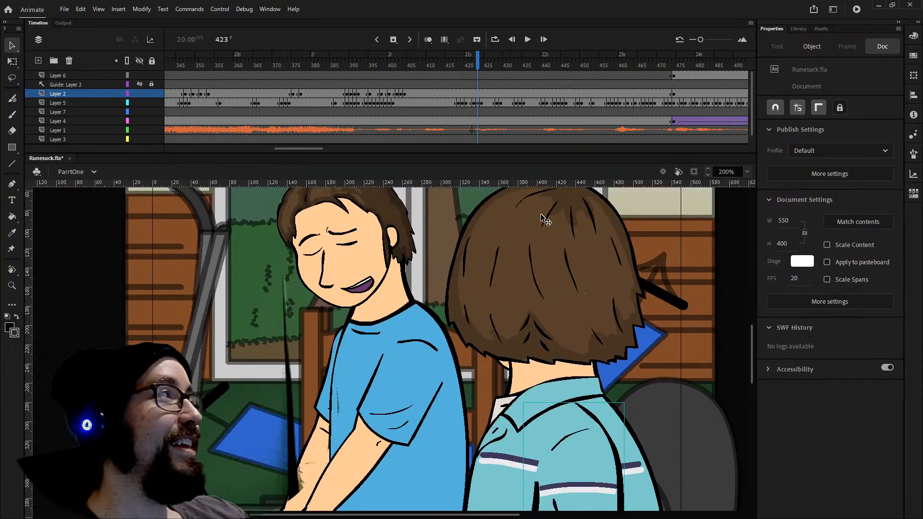
Scrub from frame 420 to the game scene at frame 486 and view its chat box text at 400%.
{"action": "left_click_drag", "start_coordinate": [440, 64], "coordinate": [466, 62]}
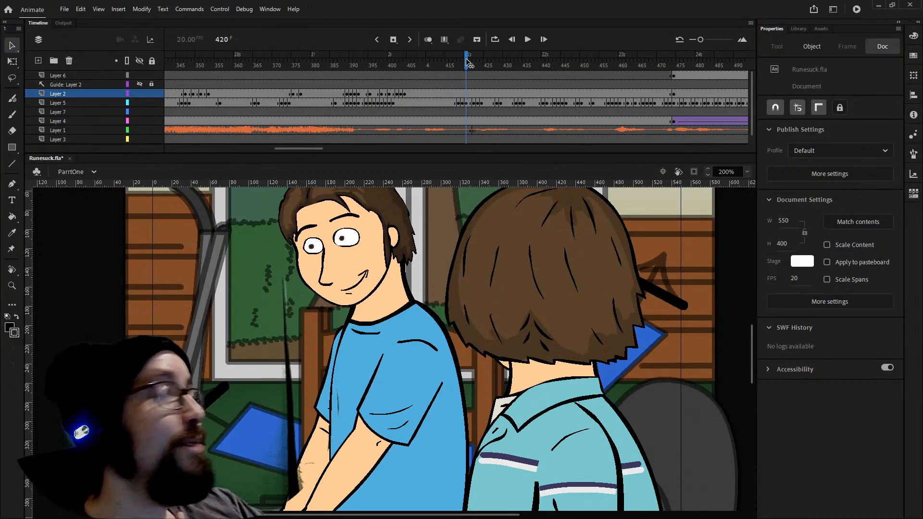
{"action": "left_click_drag", "start_coordinate": [466, 60], "coordinate": [718, 81]}
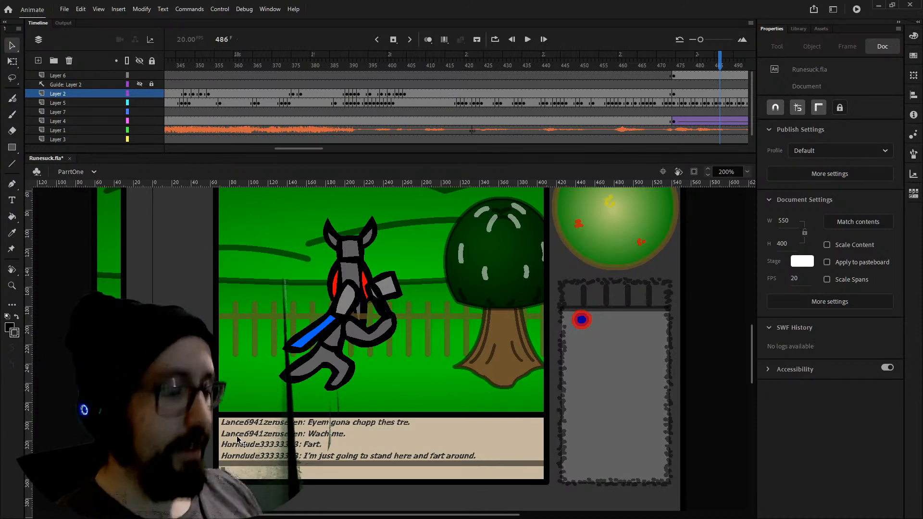
{"action": "key", "text": "ctrl+equal"}
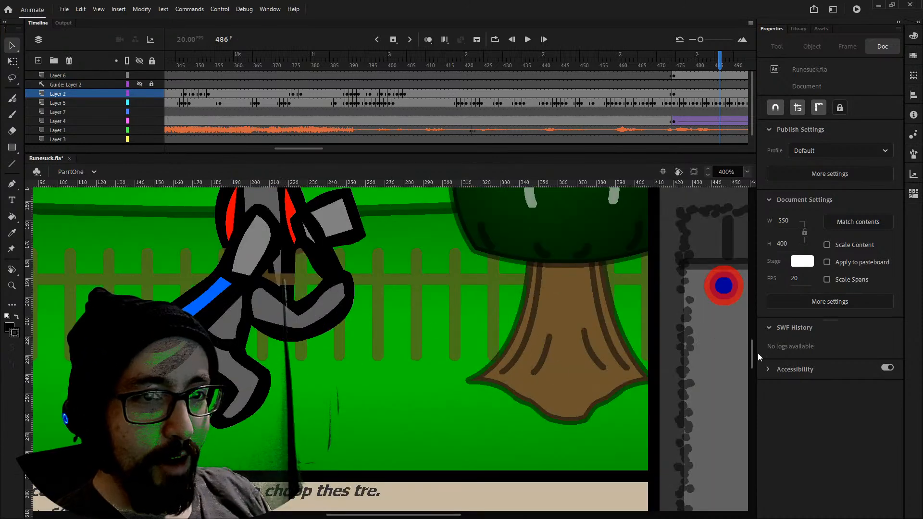
{"action": "left_click_drag", "start_coordinate": [752, 354], "coordinate": [758, 374]}
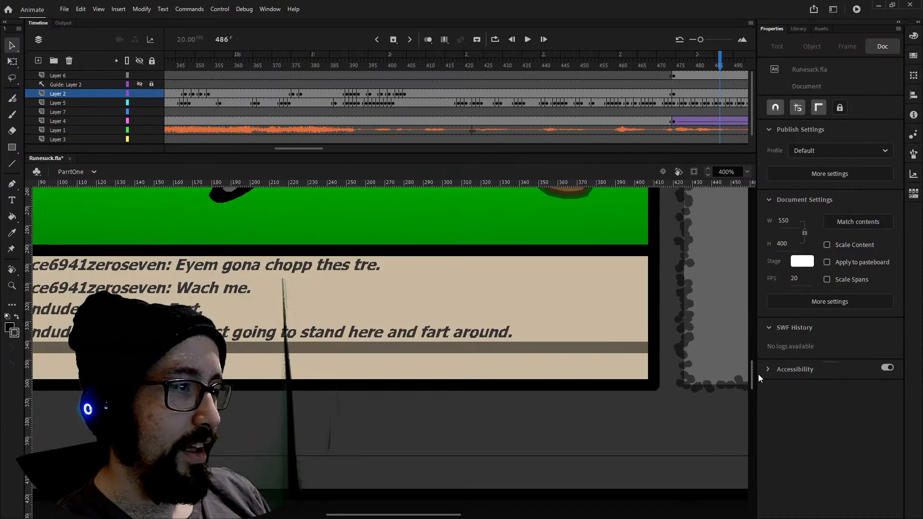
{"action": "left_click_drag", "start_coordinate": [417, 515], "coordinate": [381, 516]}
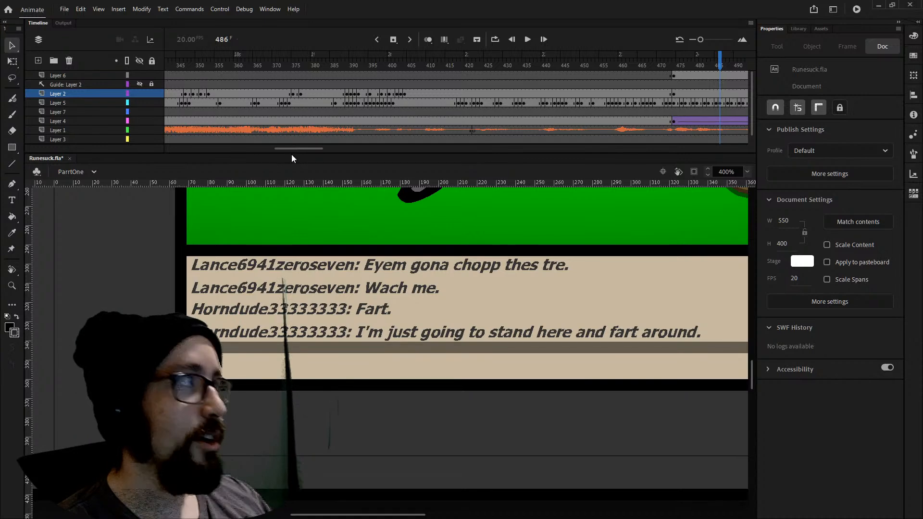
Scrub ahead to frame 541 and examine the tree-chopping game scene and its chat box at 200%.
{"action": "left_click_drag", "start_coordinate": [295, 148], "coordinate": [322, 151]}
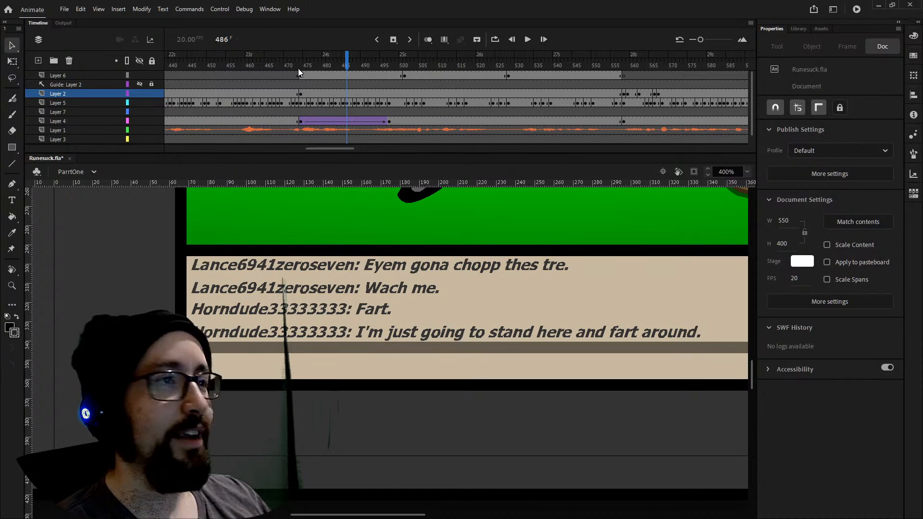
{"action": "left_click_drag", "start_coordinate": [302, 68], "coordinate": [558, 67]}
{"action": "scroll", "coordinate": [515, 241], "scroll_direction": "up", "scroll_amount": 3}
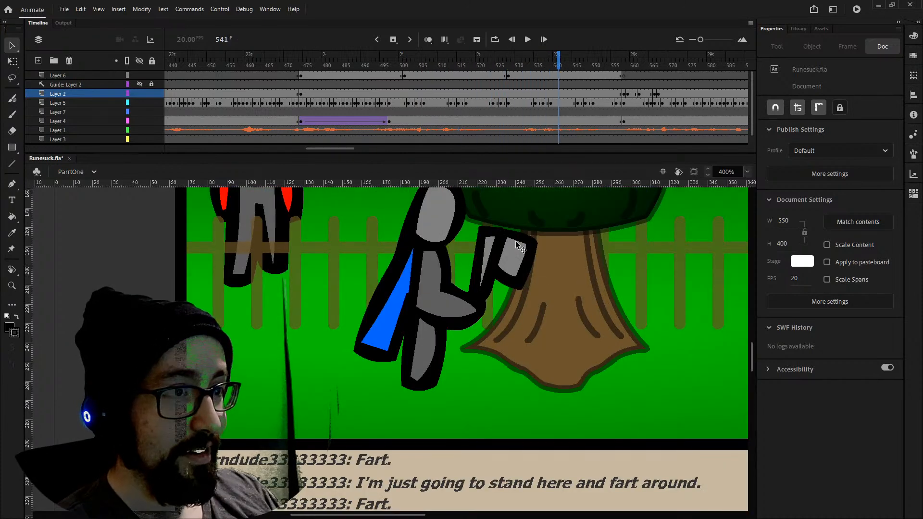
{"action": "key", "text": "ctrl+minus"}
{"action": "scroll", "coordinate": [595, 244], "scroll_direction": "up", "scroll_amount": 3}
{"action": "scroll", "coordinate": [598, 244], "scroll_direction": "down", "scroll_amount": 5}
{"action": "scroll", "coordinate": [597, 244], "scroll_direction": "up", "scroll_amount": 4}
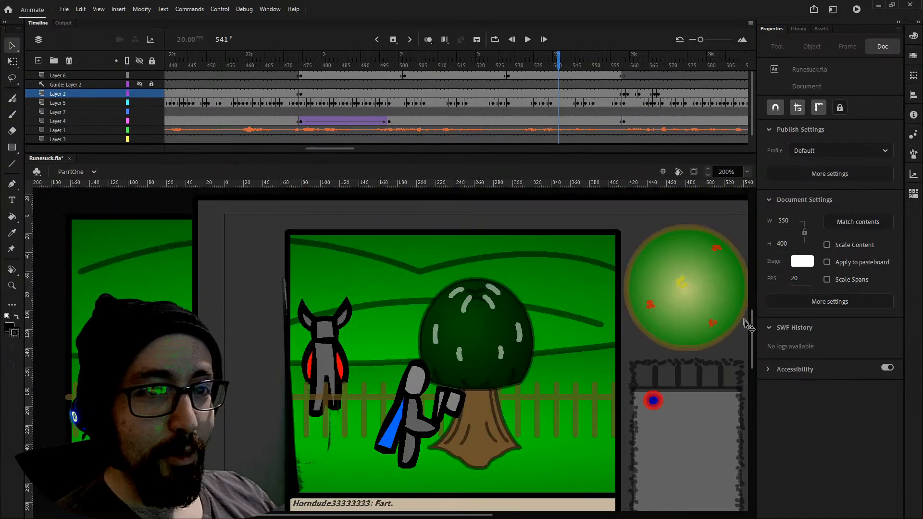
{"action": "scroll", "coordinate": [755, 339], "scroll_direction": "down", "scroll_amount": 3}
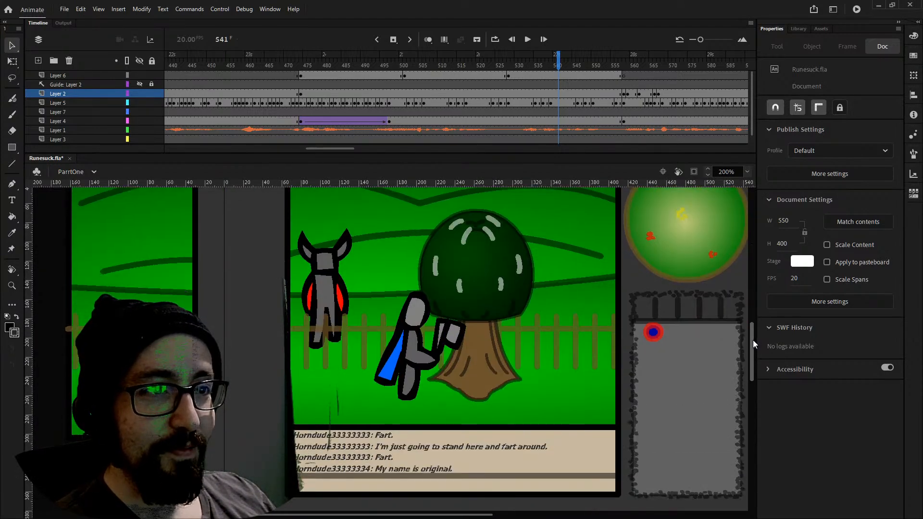
Scrub through frames 552 and 555 to review the end of the game scene, continuing to the room shot at frame 585.
{"action": "left_click_drag", "start_coordinate": [331, 152], "coordinate": [354, 150]}
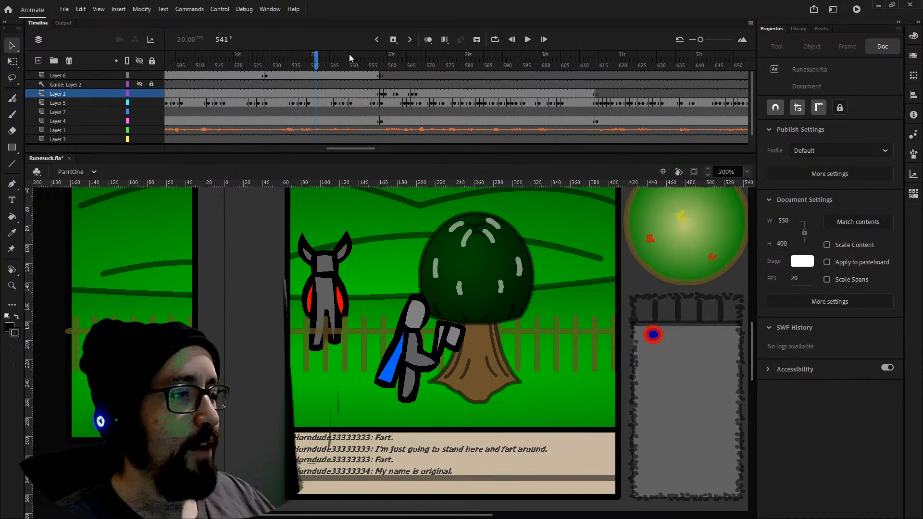
{"action": "left_click_drag", "start_coordinate": [321, 64], "coordinate": [360, 66]}
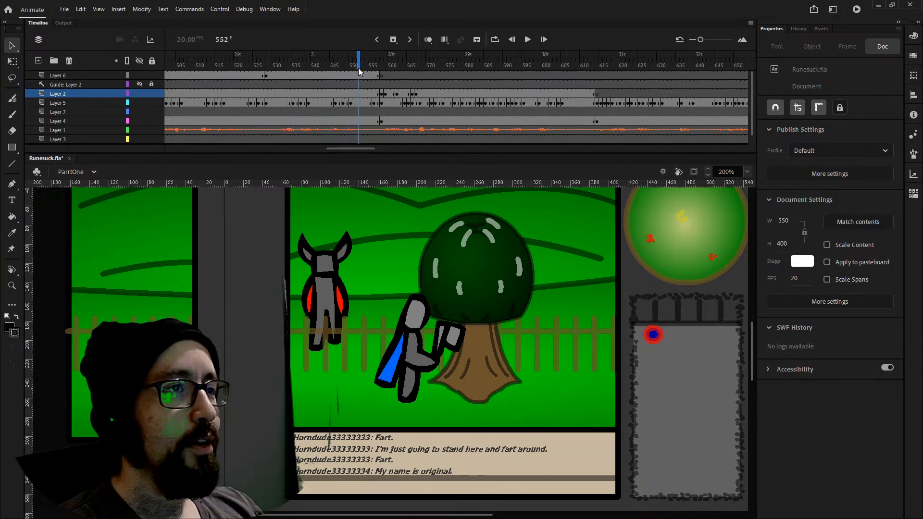
{"action": "left_click_drag", "start_coordinate": [359, 68], "coordinate": [370, 68]}
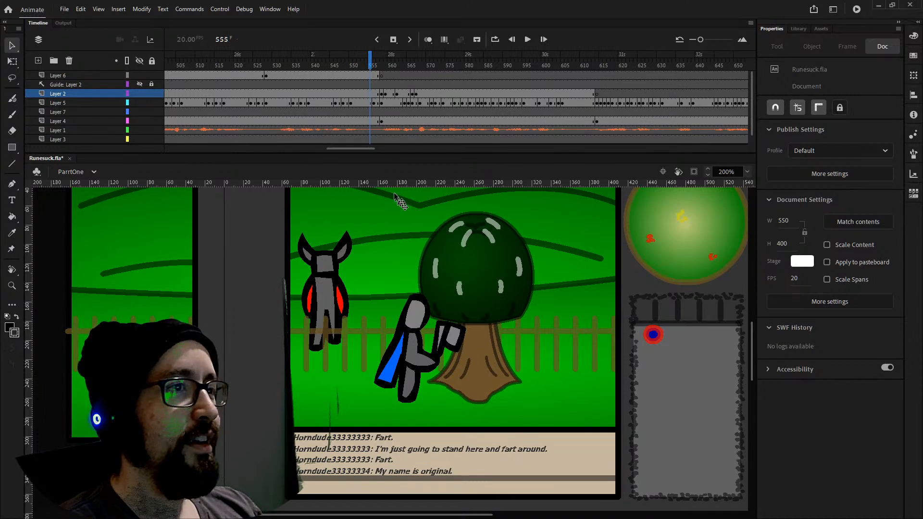
{"action": "left_click_drag", "start_coordinate": [362, 148], "coordinate": [369, 148]}
{"action": "left_click_drag", "start_coordinate": [302, 75], "coordinate": [404, 73]}
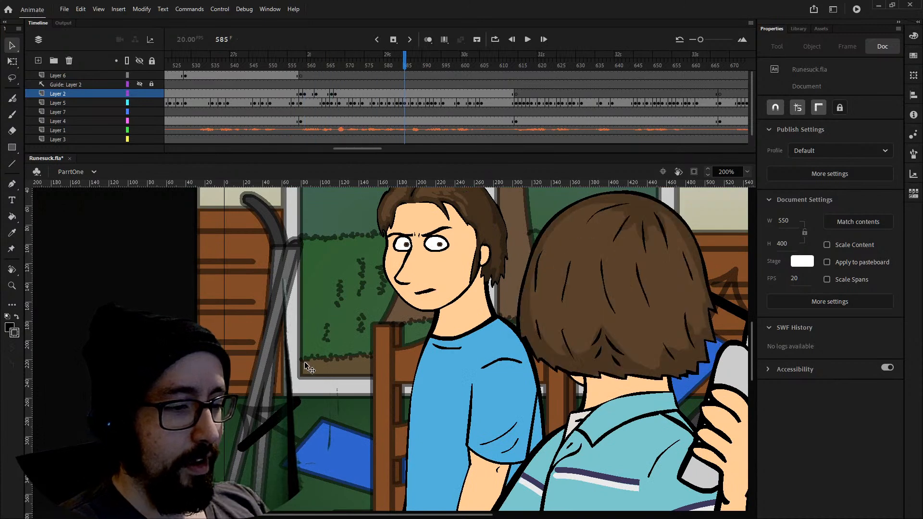
Move the chair group on Layer 4 outside the room background at frame 585, then undo the move.
{"action": "scroll", "coordinate": [305, 362], "scroll_direction": "down", "scroll_amount": 1}
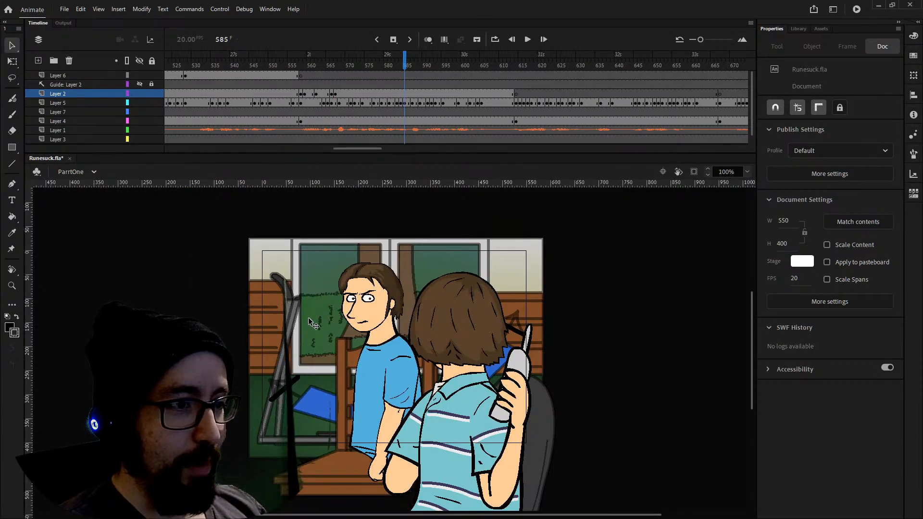
{"action": "left_click_drag", "start_coordinate": [333, 470], "coordinate": [126, 350]}
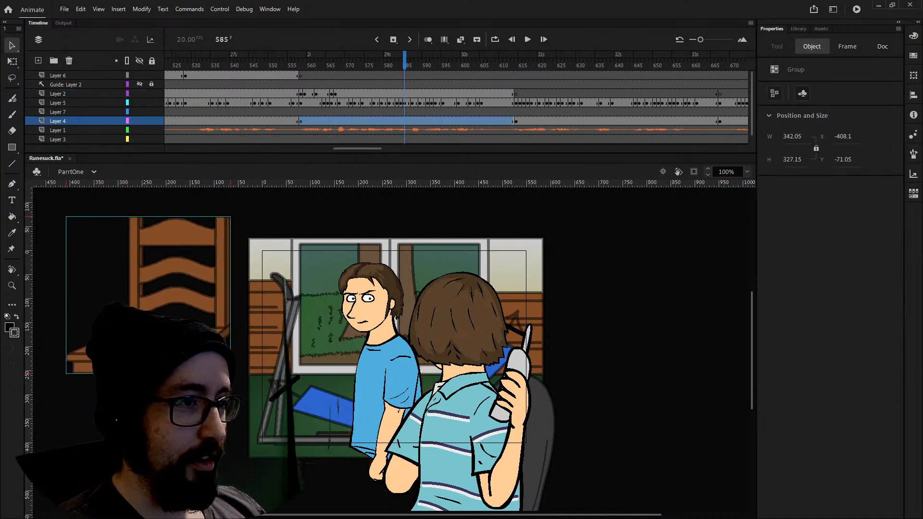
{"action": "key", "text": "ctrl+z"}
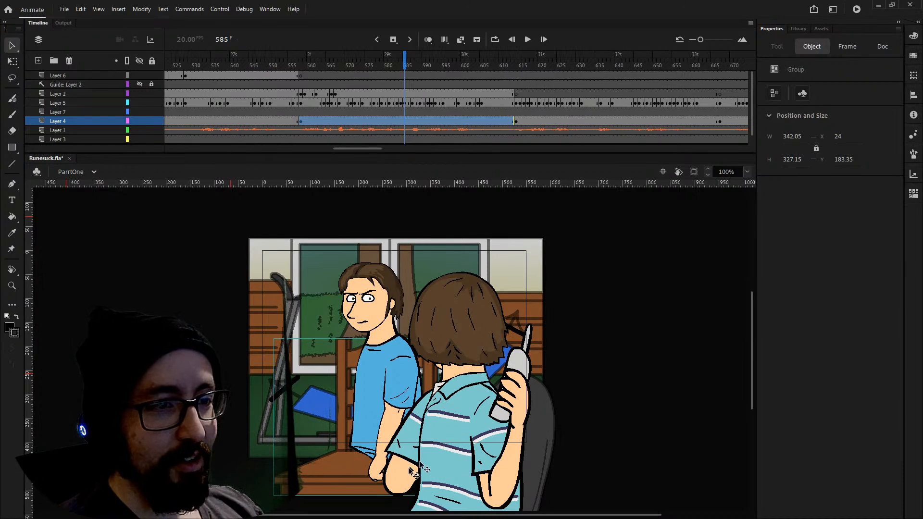
Scrub to frame 620, inspect a stroke inside the brown furry background object's group on Layer 4, and exit the group.
{"action": "left_click_drag", "start_coordinate": [402, 64], "coordinate": [543, 67]}
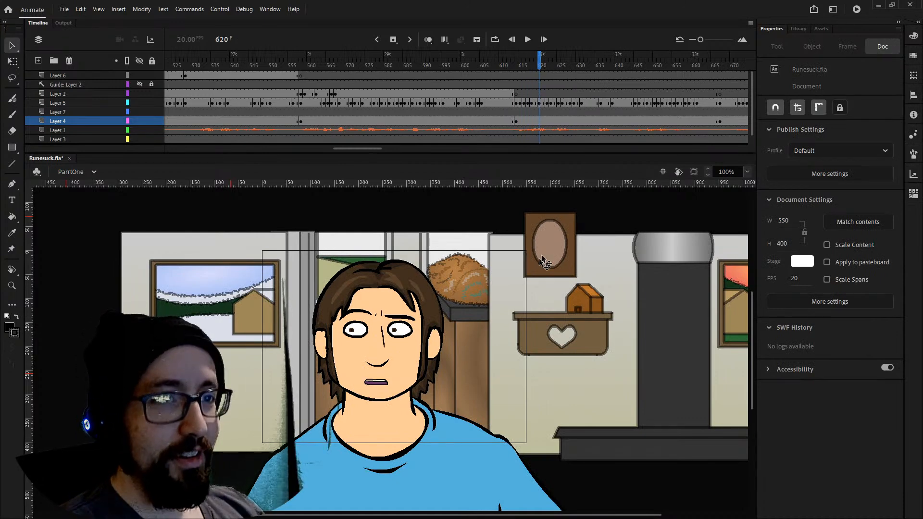
{"action": "double_click", "coordinate": [458, 276]}
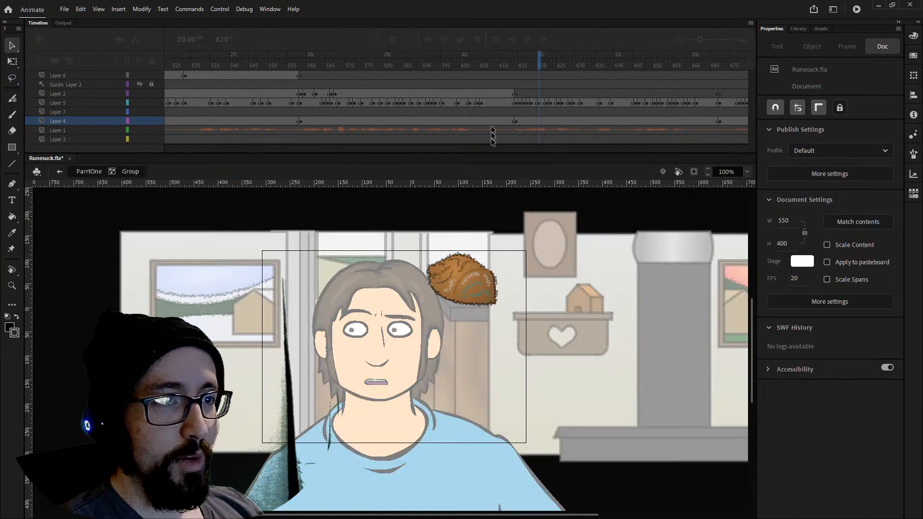
{"action": "left_click", "coordinate": [450, 275]}
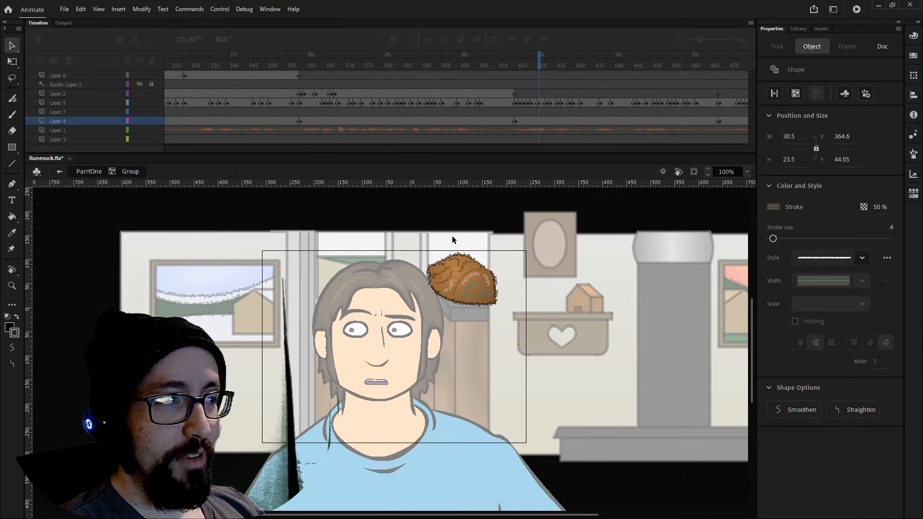
{"action": "double_click", "coordinate": [461, 200]}
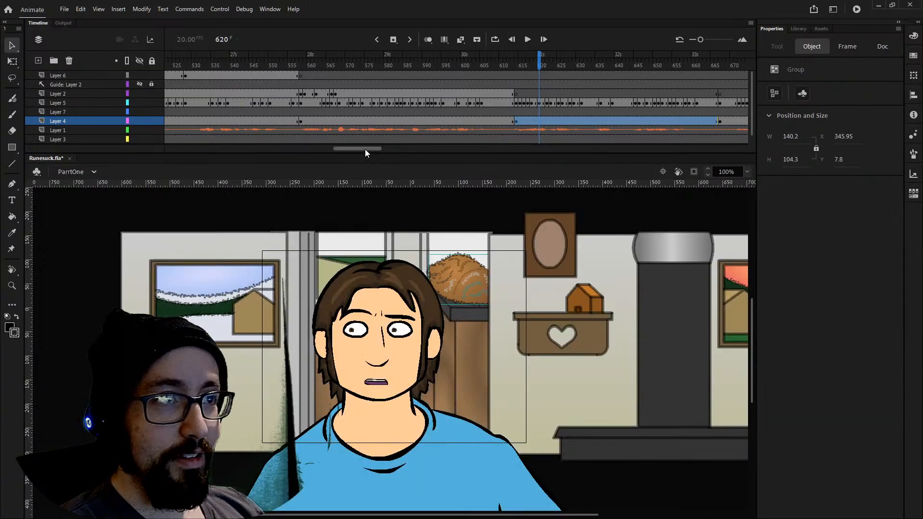
Play the animation from about frame 618, stop it at frame 737 and view the whole game scene with the white unicorns.
{"action": "left_click_drag", "start_coordinate": [365, 149], "coordinate": [393, 151]}
{"action": "left_click", "coordinate": [223, 75]}
{"action": "left_click_drag", "start_coordinate": [224, 72], "coordinate": [196, 67]}
{"action": "key", "text": "Return"}
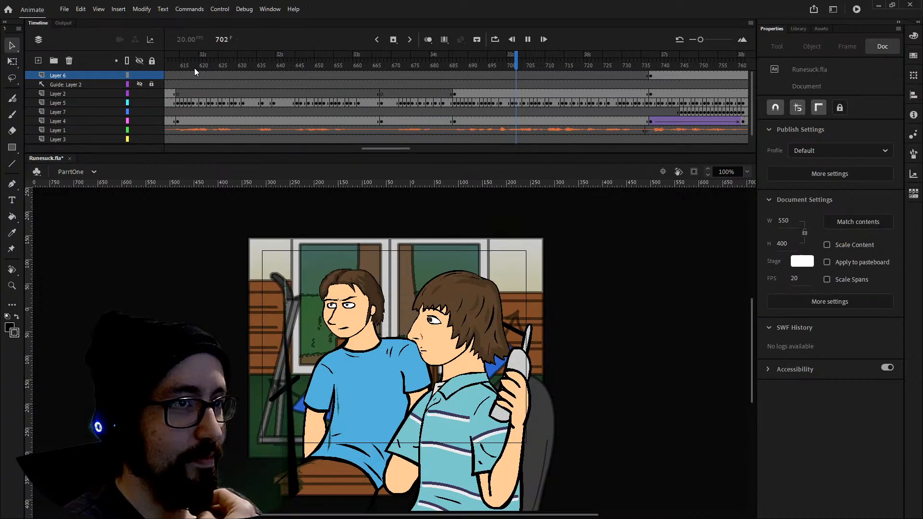
{"action": "key", "text": "Return"}
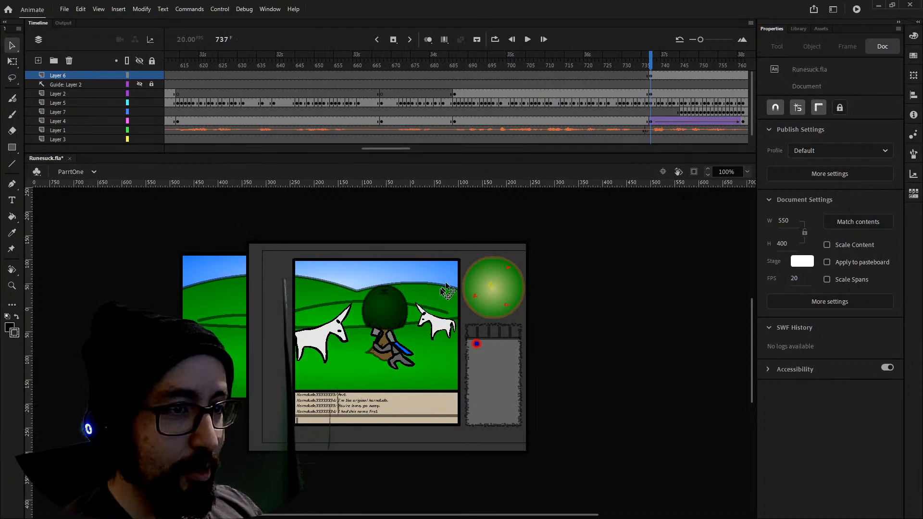
{"action": "scroll", "coordinate": [413, 349], "scroll_direction": "down", "scroll_amount": 4}
{"action": "scroll", "coordinate": [413, 349], "scroll_direction": "up", "scroll_amount": 6}
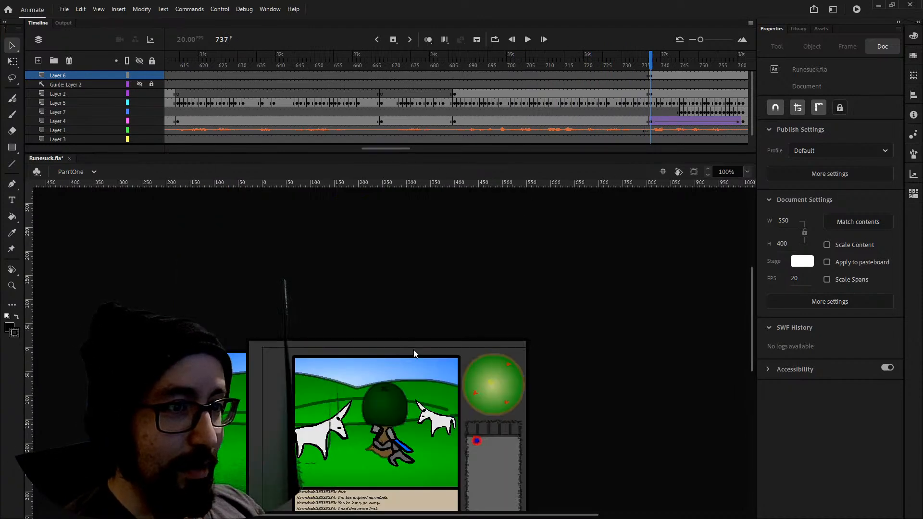
{"action": "scroll", "coordinate": [414, 350], "scroll_direction": "down", "scroll_amount": 4}
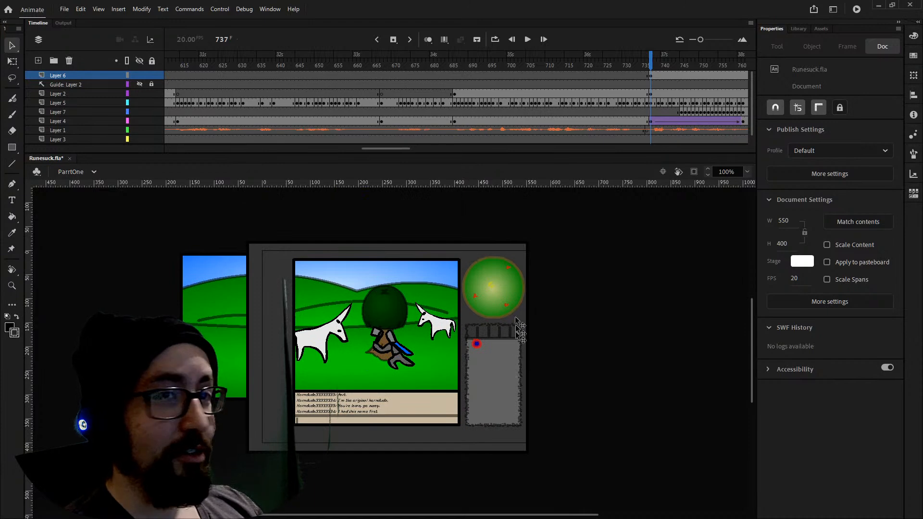
Scrub through the Layer 4 tween between frames 737 and 761 to review the game scene's background pan, ending at frame 763.
{"action": "left_click_drag", "start_coordinate": [388, 148], "coordinate": [404, 150]}
{"action": "left_click_drag", "start_coordinate": [408, 62], "coordinate": [531, 65]}
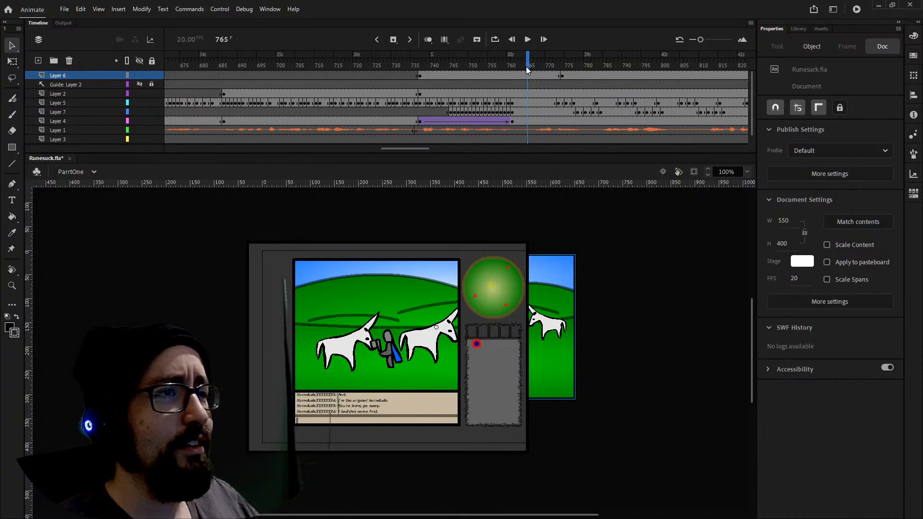
{"action": "left_click_drag", "start_coordinate": [420, 65], "coordinate": [514, 62]}
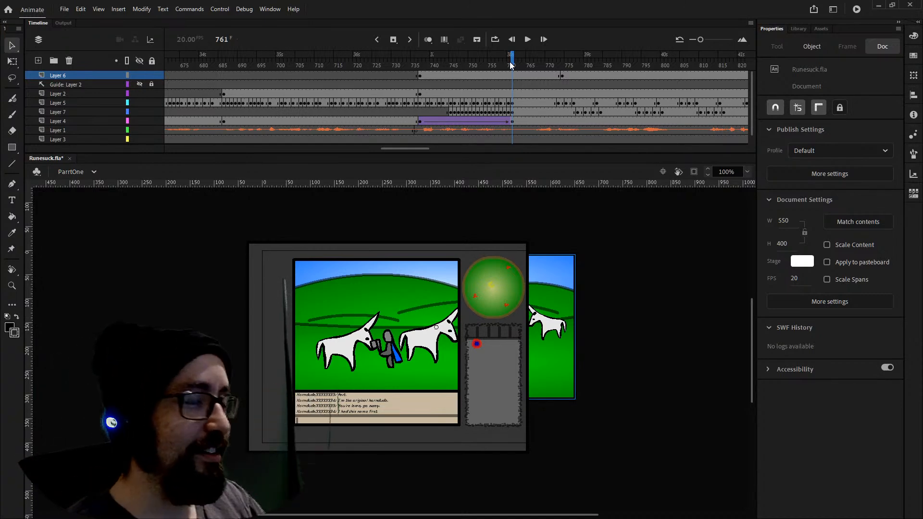
{"action": "left_click_drag", "start_coordinate": [511, 60], "coordinate": [521, 56]}
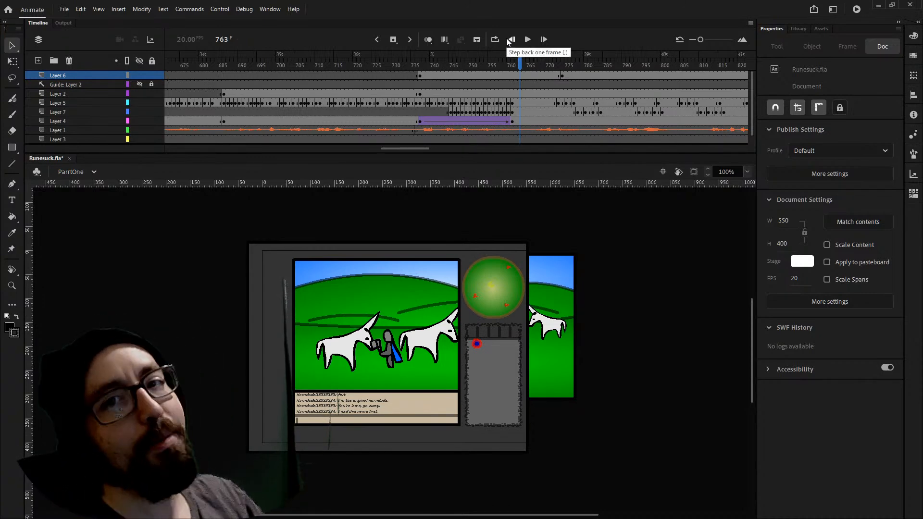
Scrub forward to frame 835 and examine the knight attacking the unicorn at 200%.
{"action": "left_click_drag", "start_coordinate": [414, 149], "coordinate": [433, 148]}
{"action": "left_click_drag", "start_coordinate": [319, 65], "coordinate": [586, 67]}
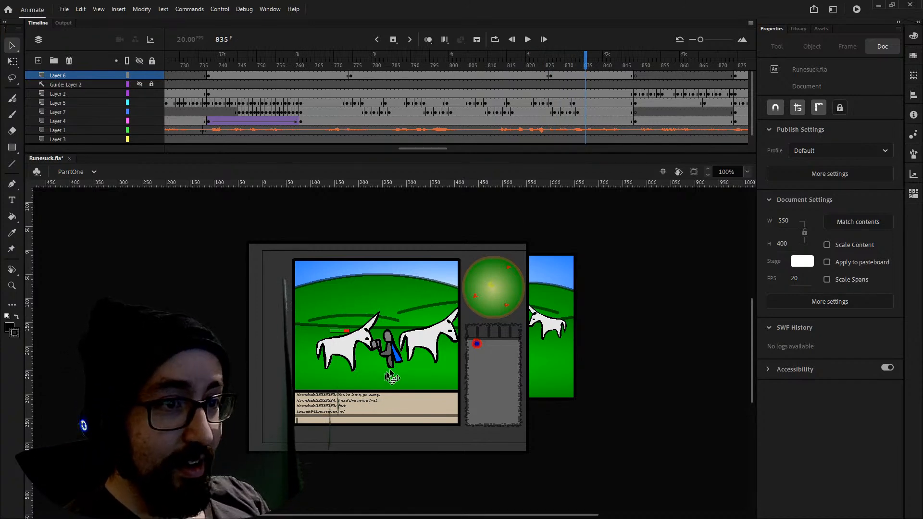
{"action": "key", "text": "ctrl+="}
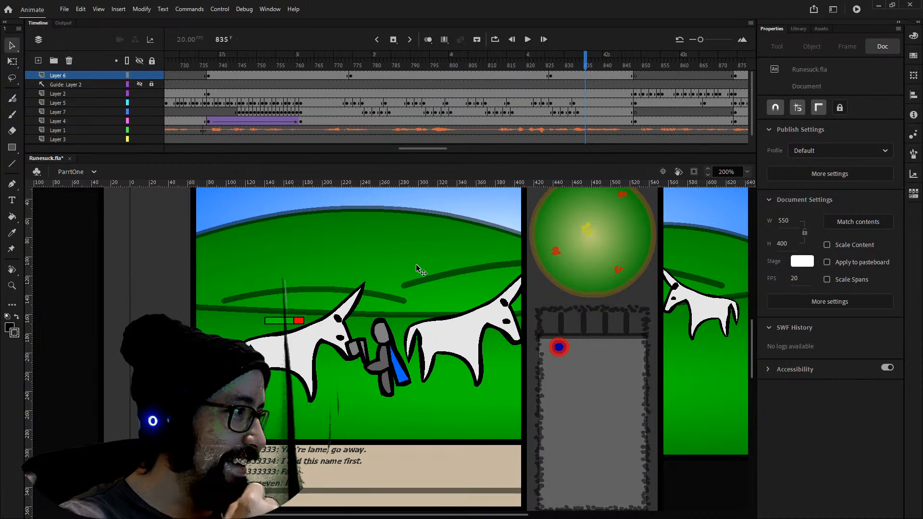
Scrub back from the game scene through frame 734 to the shot of the two characters at frame 686.
{"action": "left_click", "coordinate": [318, 62]}
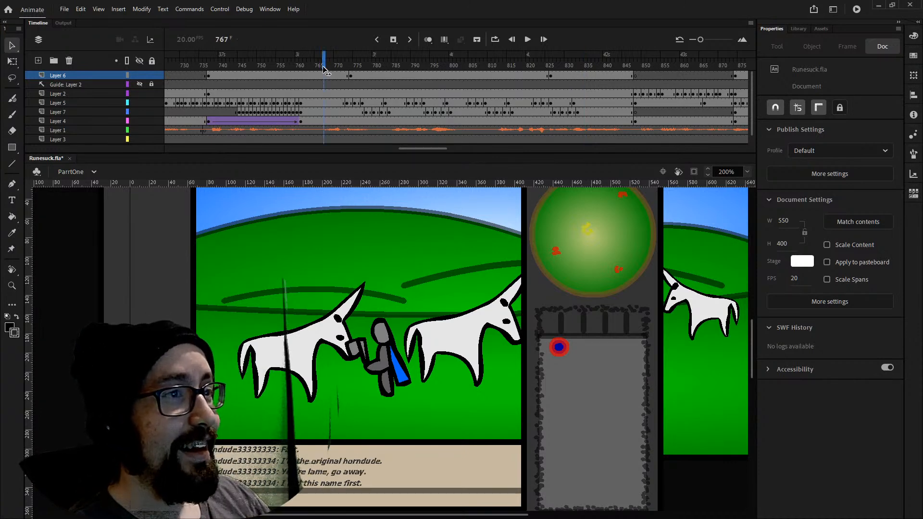
{"action": "left_click", "coordinate": [197, 62]}
{"action": "mouse_move", "coordinate": [183, 62]}
{"action": "left_mouse_down"}
{"action": "mouse_move", "coordinate": [206, 68]}
{"action": "mouse_move", "coordinate": [195, 73]}
{"action": "left_mouse_up"}
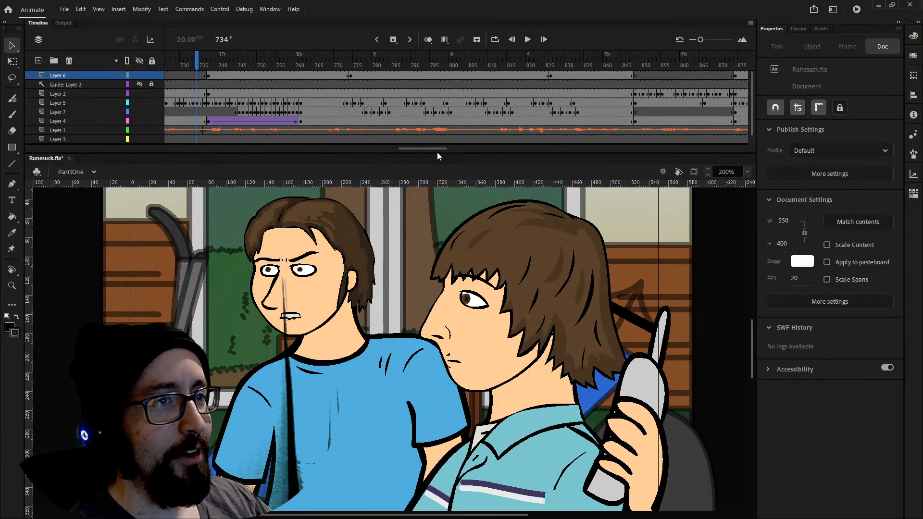
{"action": "left_click_drag", "start_coordinate": [437, 148], "coordinate": [409, 156]}
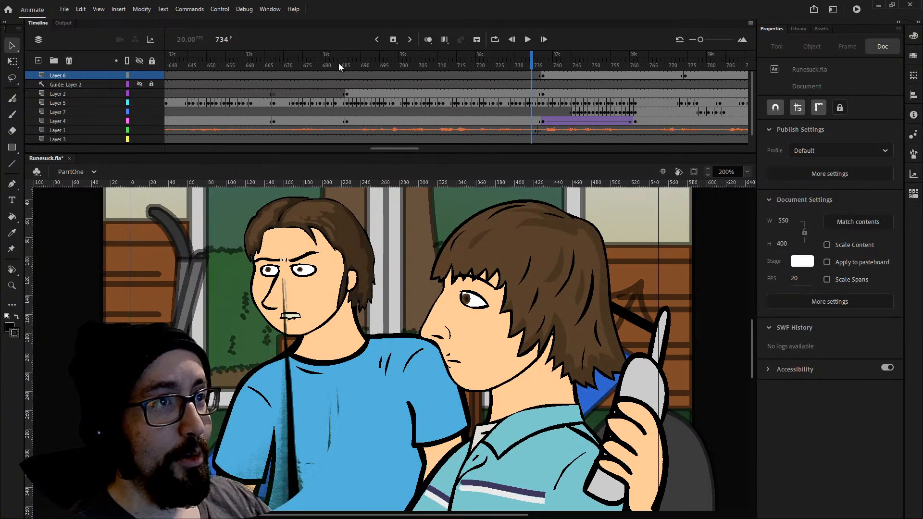
{"action": "left_click", "coordinate": [339, 62]}
{"action": "left_click_drag", "start_coordinate": [339, 62], "coordinate": [347, 87]}
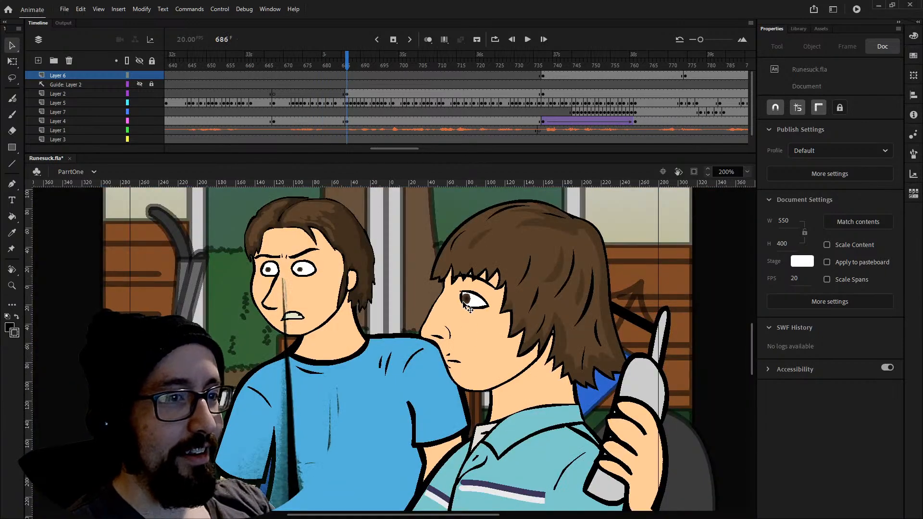
Examine the two characters' eyes and faces at 400% on frame 686, and return to the 200% view.
{"action": "key", "text": "ctrl+equal"}
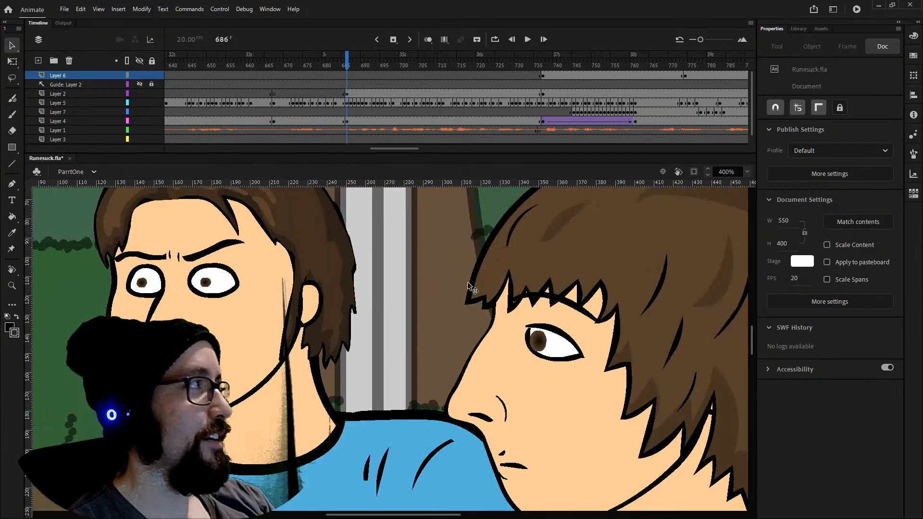
{"action": "scroll", "coordinate": [468, 283], "scroll_direction": "up", "scroll_amount": 3}
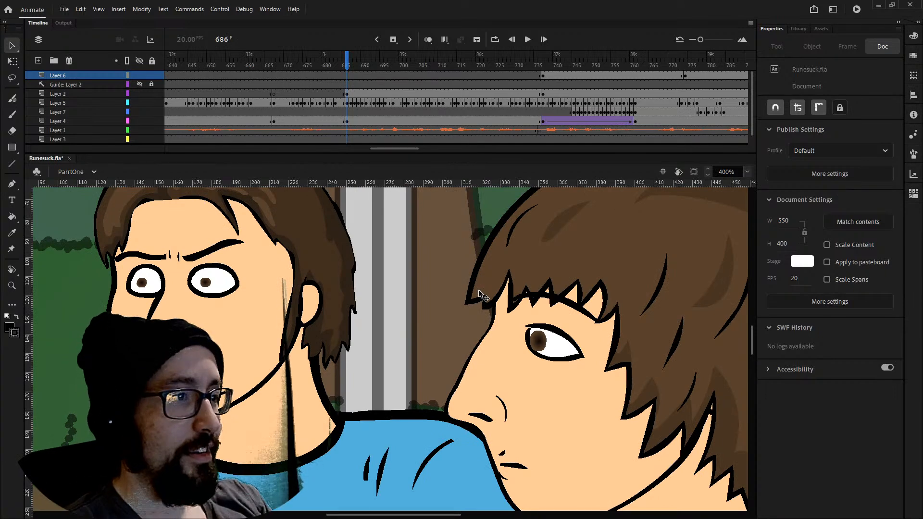
{"action": "scroll", "coordinate": [548, 356], "scroll_direction": "up", "scroll_amount": 3}
{"action": "scroll", "coordinate": [545, 396], "scroll_direction": "down", "scroll_amount": 3}
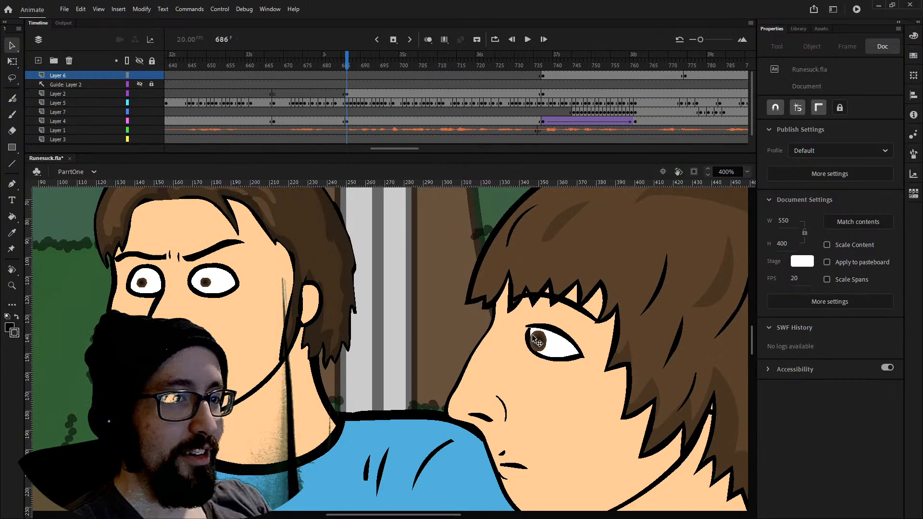
{"action": "key", "text": "ctrl+minus"}
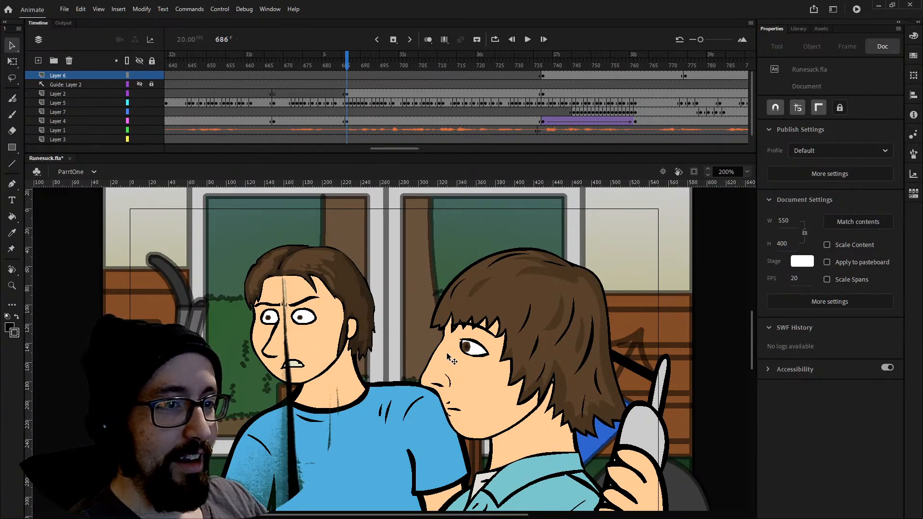
Scrub forward to frame 833 in the game scene, play the animation from there and stop it at frame 927.
{"action": "left_click_drag", "start_coordinate": [373, 67], "coordinate": [703, 68]}
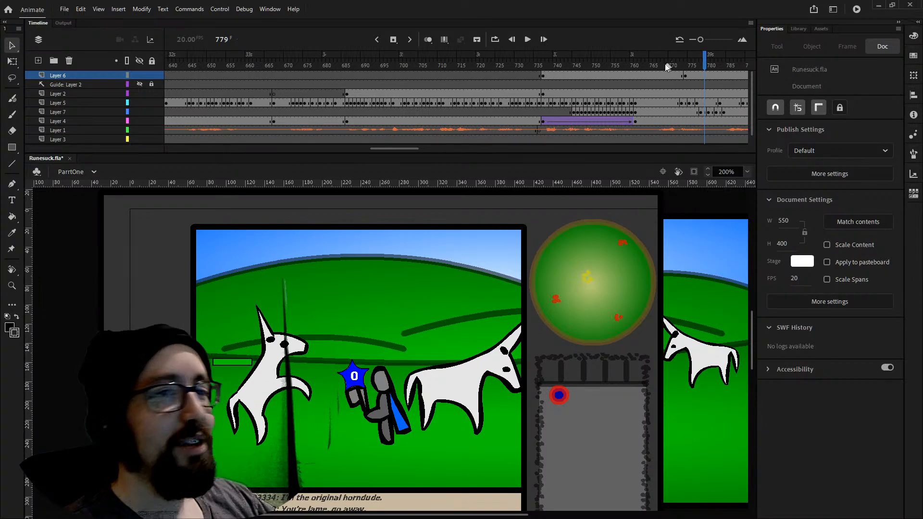
{"action": "left_click_drag", "start_coordinate": [415, 153], "coordinate": [452, 149]}
{"action": "left_click", "coordinate": [423, 66]}
{"action": "mouse_move", "coordinate": [423, 65]}
{"action": "left_mouse_down"}
{"action": "mouse_move", "coordinate": [535, 63]}
{"action": "mouse_move", "coordinate": [477, 64]}
{"action": "left_mouse_up"}
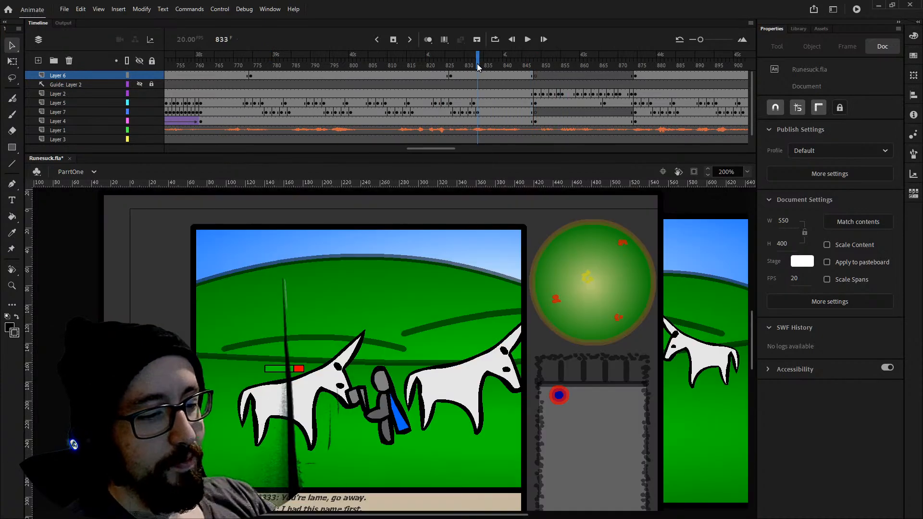
{"action": "key", "text": "Return"}
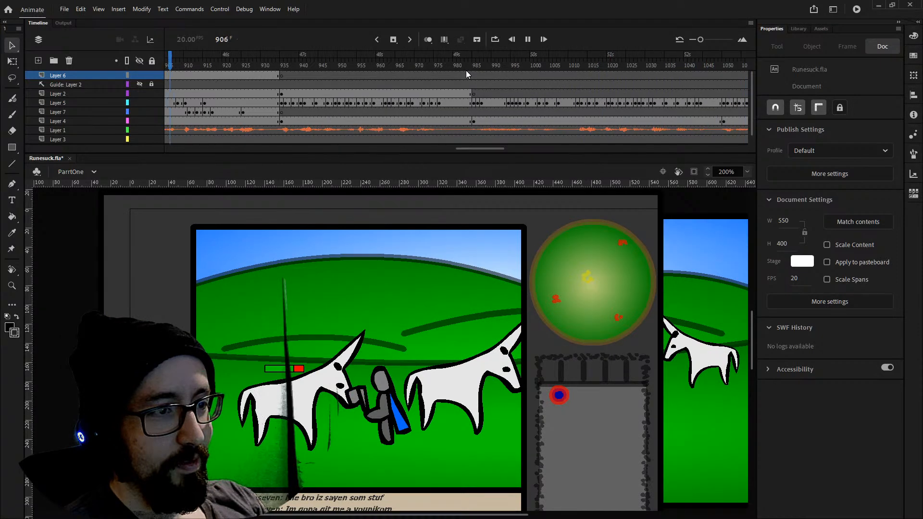
{"action": "key", "text": "Return"}
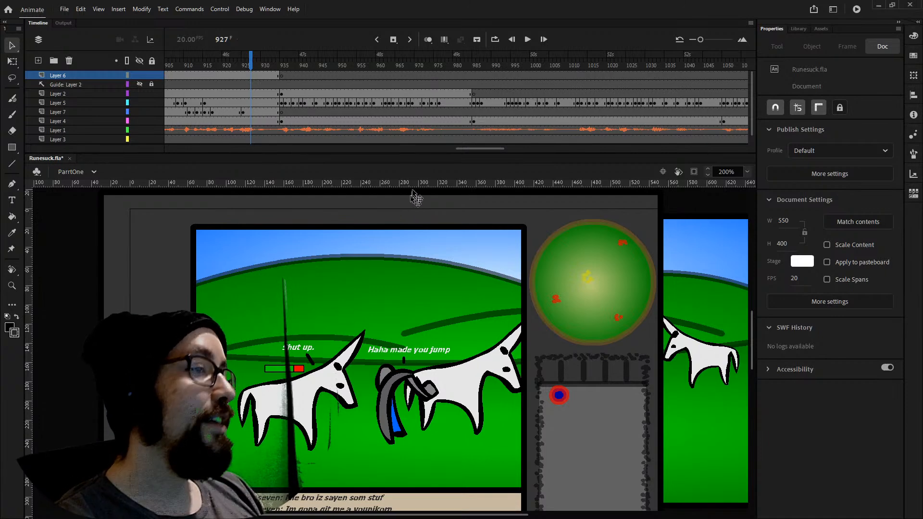
Play the animation onward from frame 926, and go back to frame 979 with the pointing character.
{"action": "left_click_drag", "start_coordinate": [251, 66], "coordinate": [260, 68]}
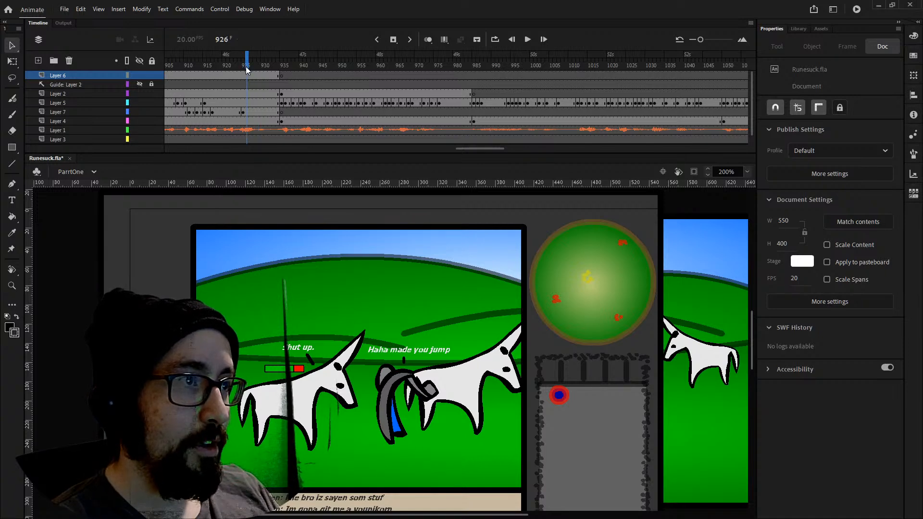
{"action": "key", "text": "Return"}
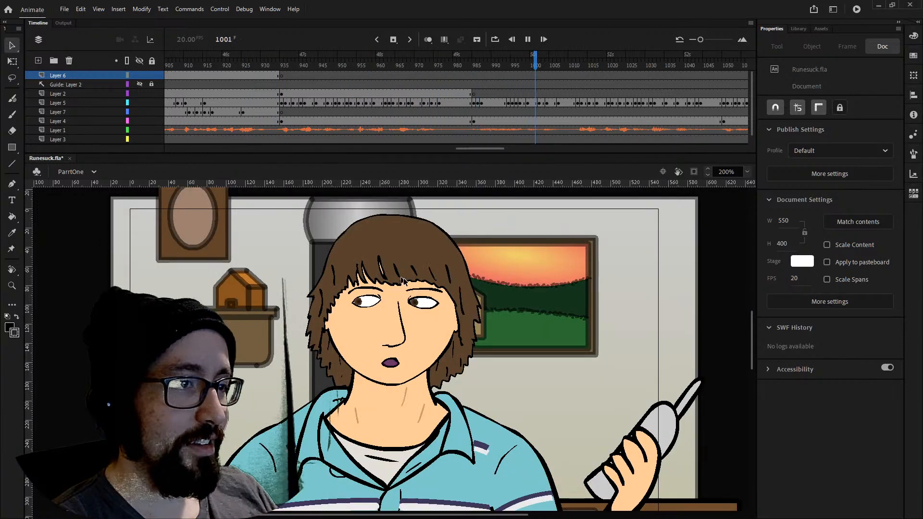
{"action": "left_click", "coordinate": [451, 66]}
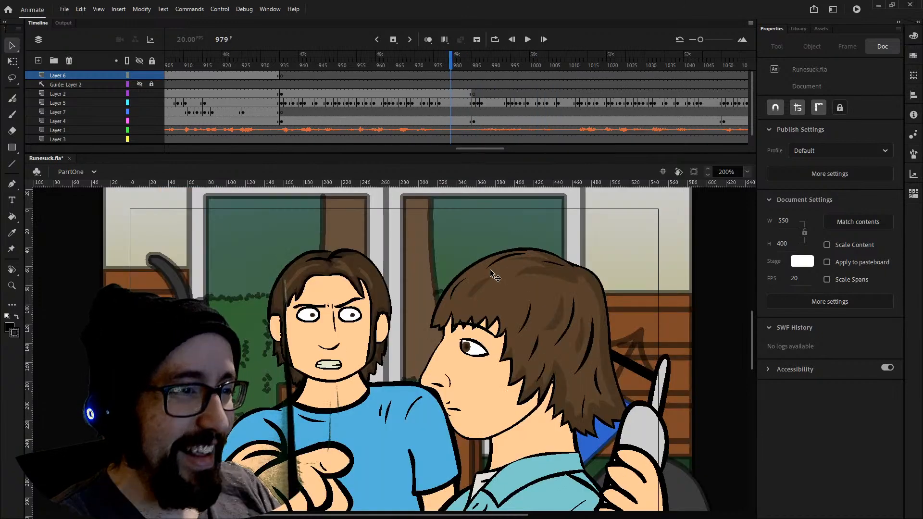
Inspect the pointing hand's outline inside its group on Layer 5 at frame 979, and exit the group.
{"action": "scroll", "coordinate": [725, 313], "scroll_direction": "down", "scroll_amount": 3}
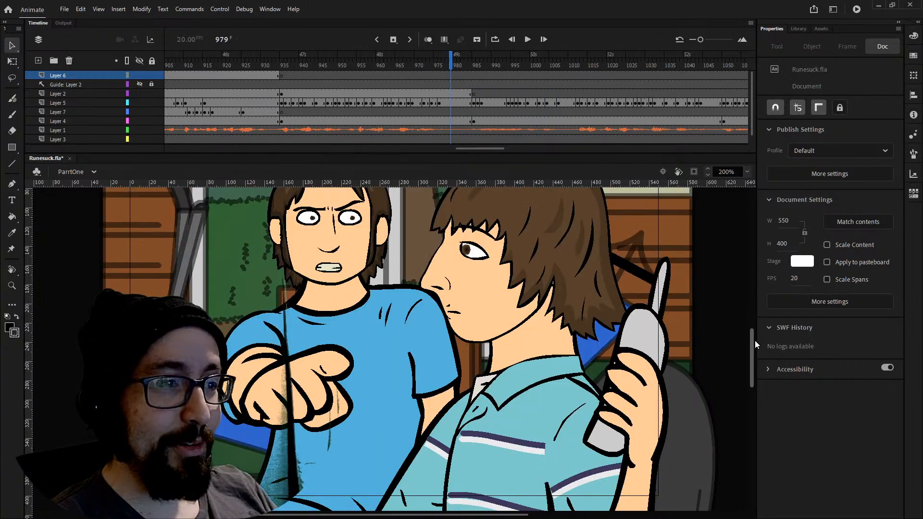
{"action": "scroll", "coordinate": [755, 347], "scroll_direction": "down", "scroll_amount": 2}
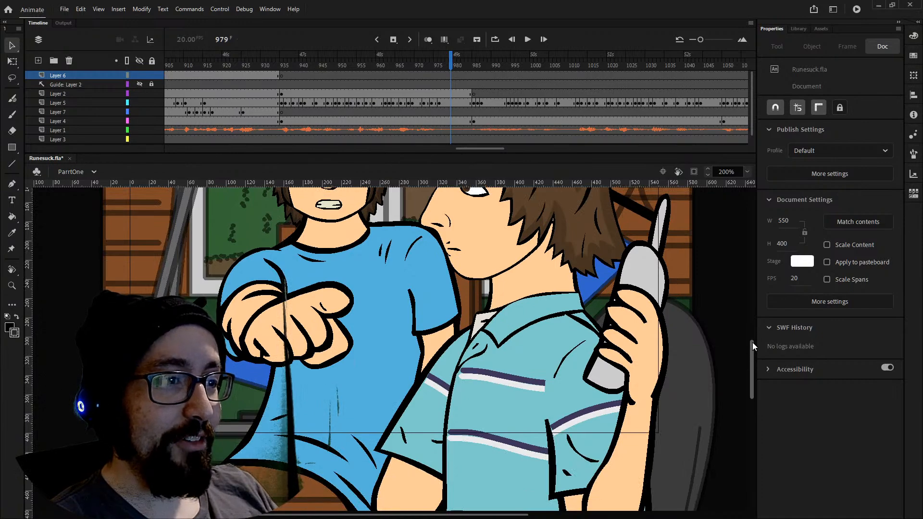
{"action": "scroll", "coordinate": [752, 340], "scroll_direction": "up", "scroll_amount": 2}
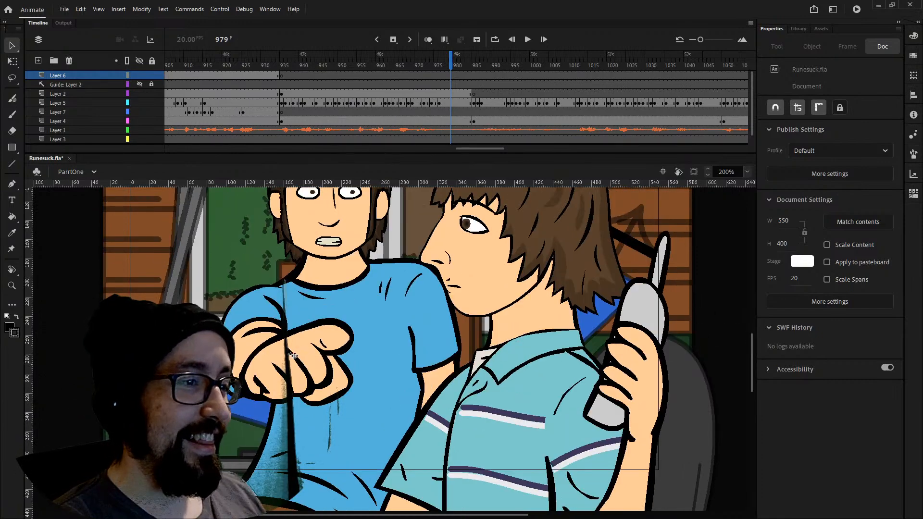
{"action": "double_click", "coordinate": [292, 355]}
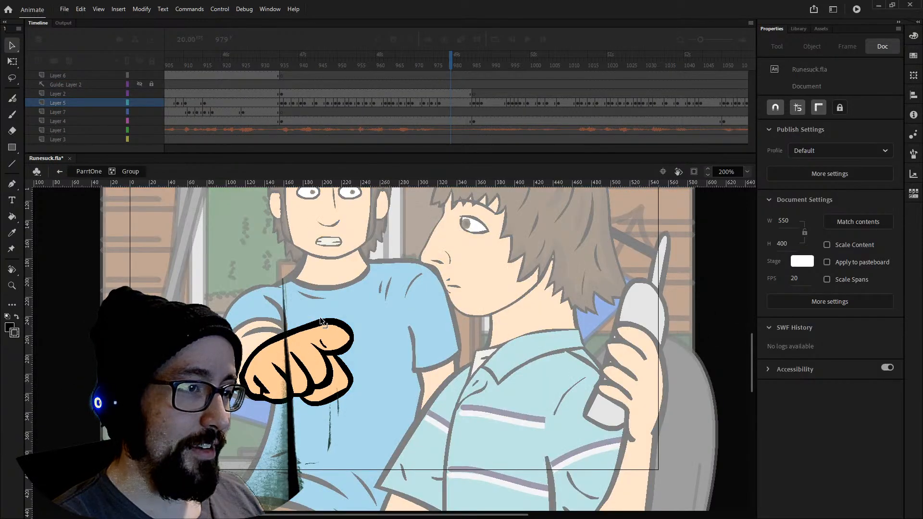
{"action": "left_click", "coordinate": [322, 322]}
{"action": "left_click", "coordinate": [318, 291]}
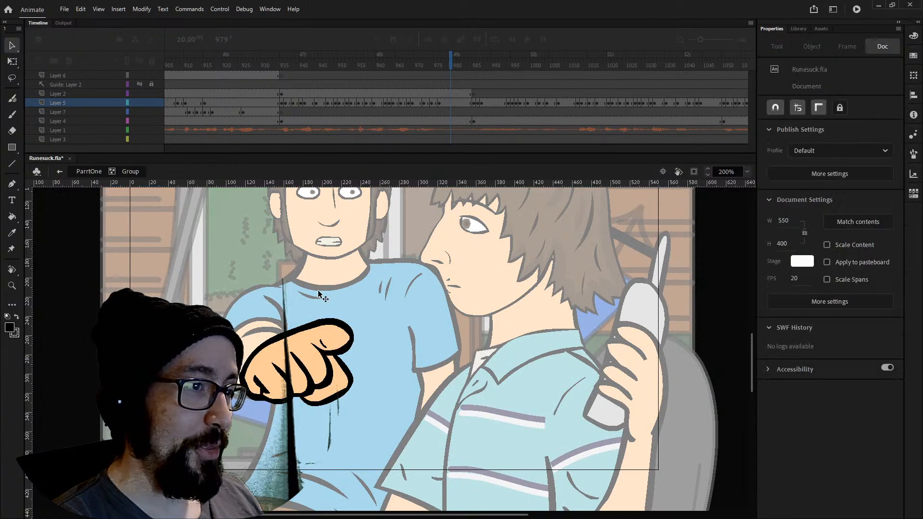
{"action": "double_click", "coordinate": [318, 291]}
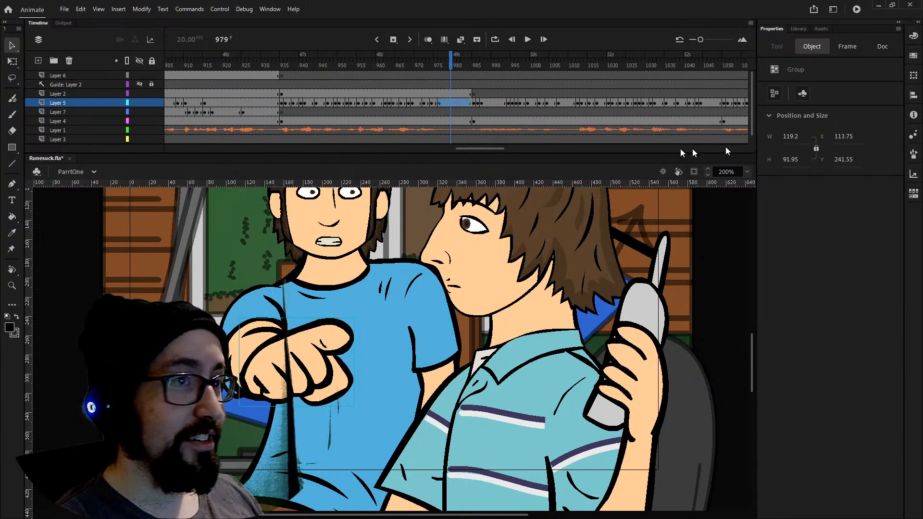
Step through the shot change to frame 985 and examine the front-facing character's face at 400%.
{"action": "left_click_drag", "start_coordinate": [473, 150], "coordinate": [482, 149]}
{"action": "left_click_drag", "start_coordinate": [337, 66], "coordinate": [340, 68]}
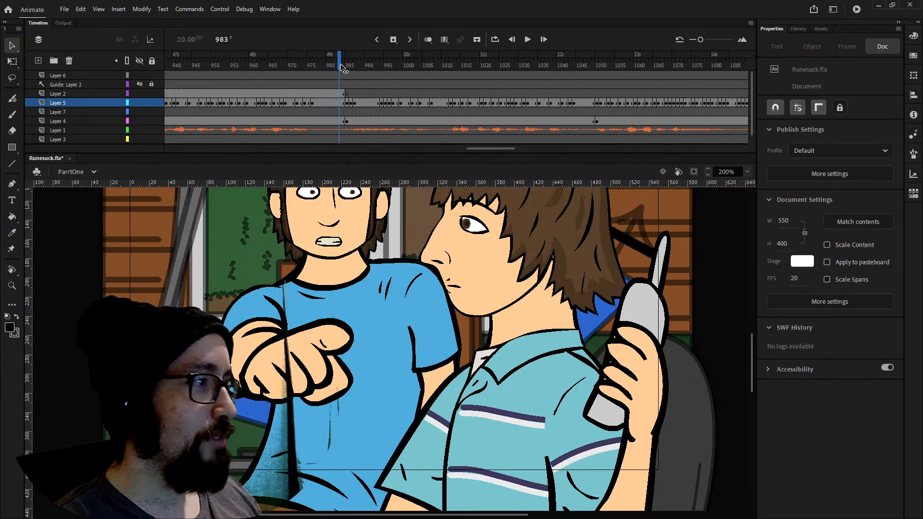
{"action": "left_click", "coordinate": [335, 66]}
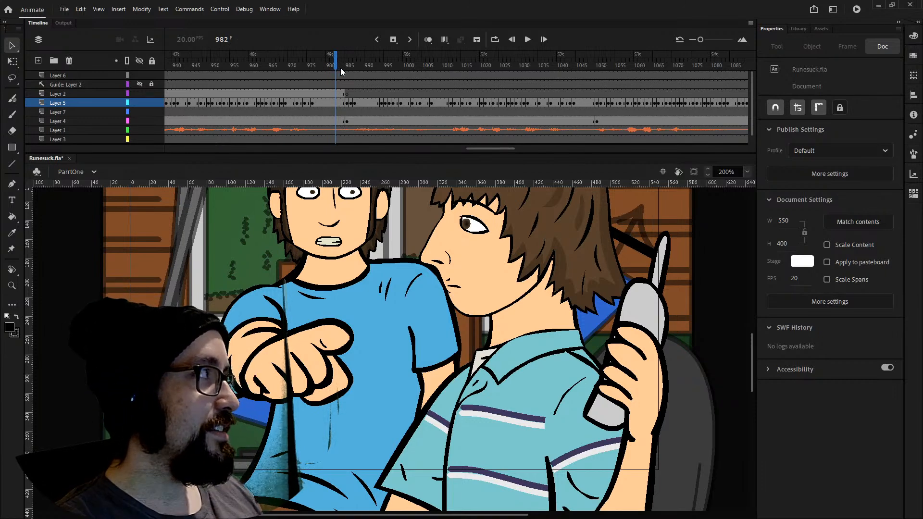
{"action": "left_click", "coordinate": [347, 67]}
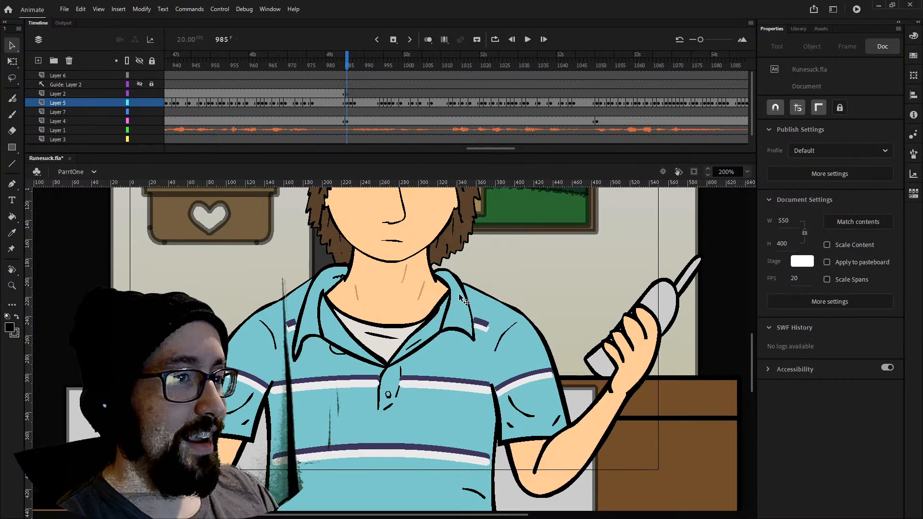
{"action": "scroll", "coordinate": [461, 296], "scroll_direction": "up", "scroll_amount": 5}
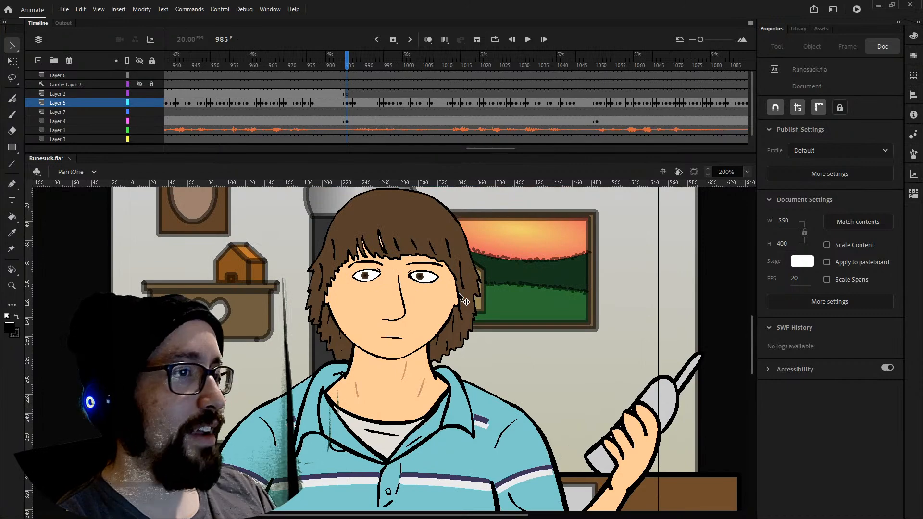
{"action": "key", "text": "ctrl+equal"}
{"action": "scroll", "coordinate": [432, 282], "scroll_direction": "up", "scroll_amount": 5}
{"action": "scroll", "coordinate": [436, 309], "scroll_direction": "down", "scroll_amount": 5}
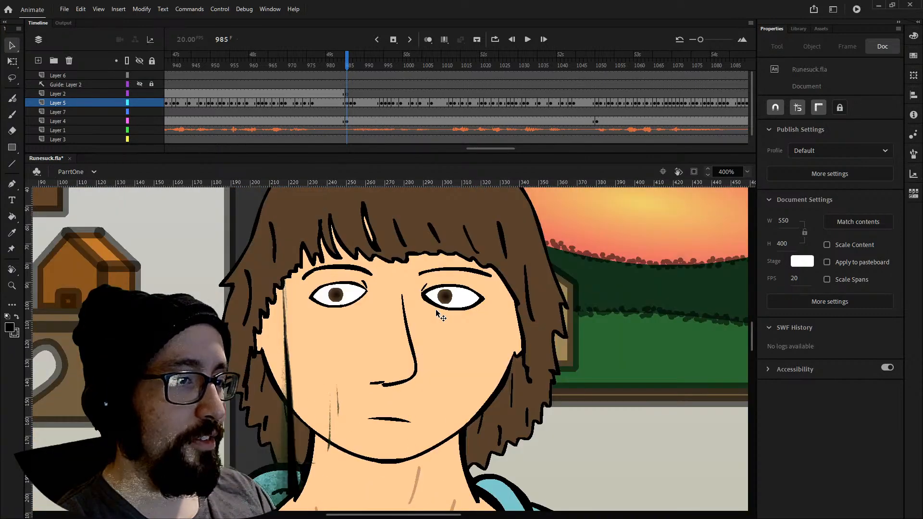
{"action": "key", "text": "ctrl+minus"}
Try a vertical black Classic Brush stroke of size 30 beside the character's head, and inspect the face's line work at up to 800%.
{"action": "key", "text": "b"}
{"action": "left_click_drag", "start_coordinate": [289, 264], "coordinate": [292, 356]}
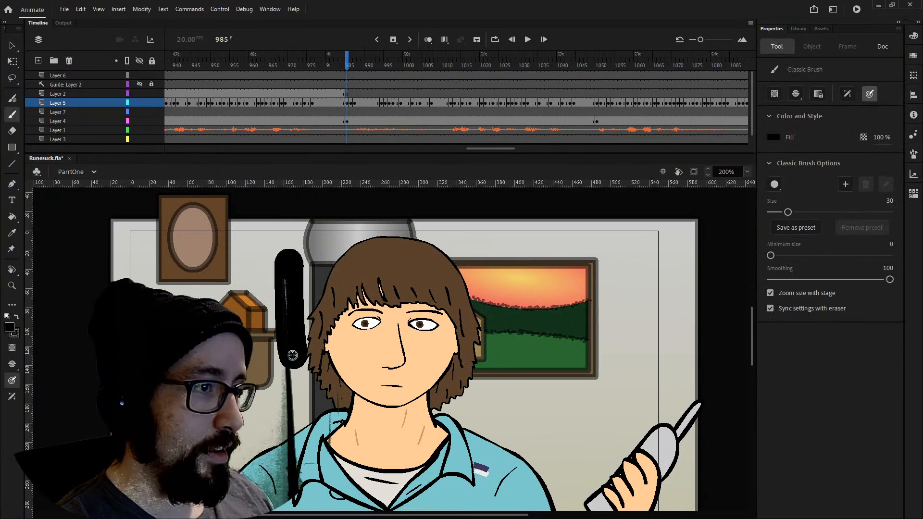
{"action": "key", "text": "ctrl+equal"}
{"action": "key", "text": "ctrl+equal"}
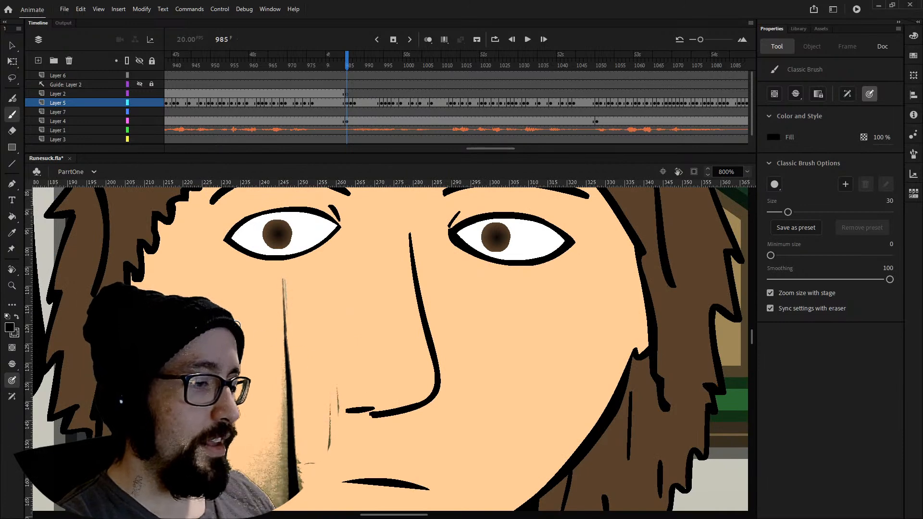
{"action": "key", "text": "ctrl+minus"}
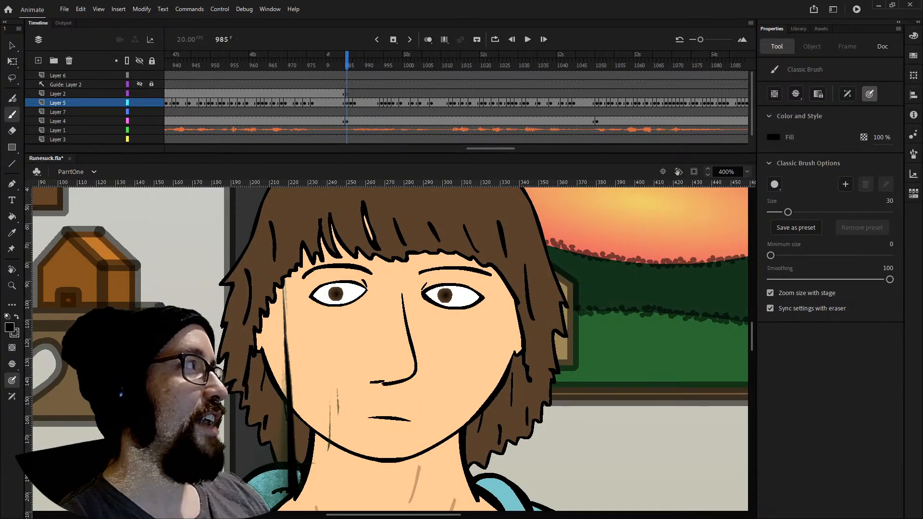
{"action": "key", "text": "ctrl+minus"}
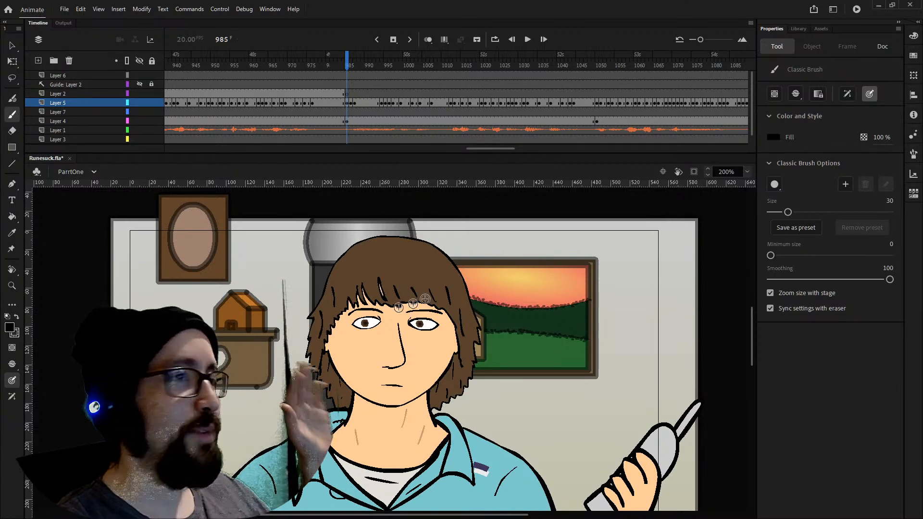
Play the animation from frame 981 and stop it at frame 1118.
{"action": "scroll", "coordinate": [491, 323], "scroll_direction": "down", "scroll_amount": 3}
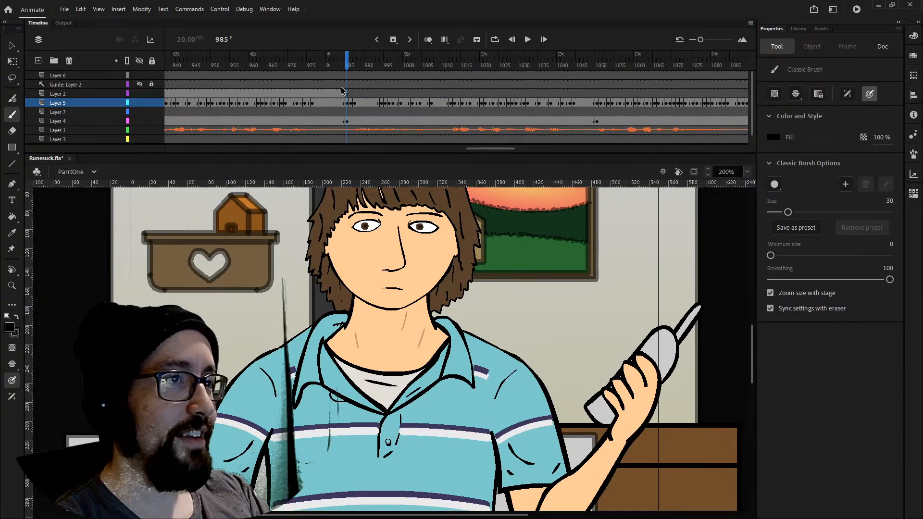
{"action": "left_click", "coordinate": [331, 65]}
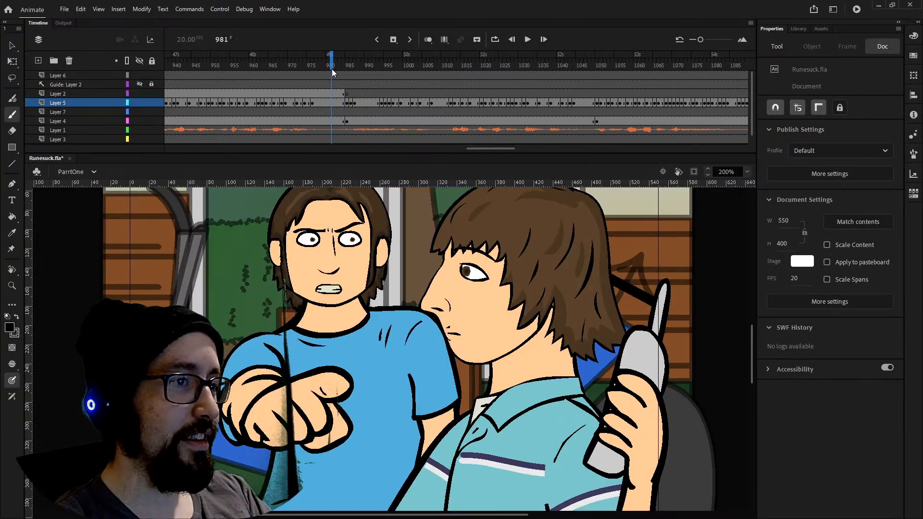
{"action": "key", "text": "Return"}
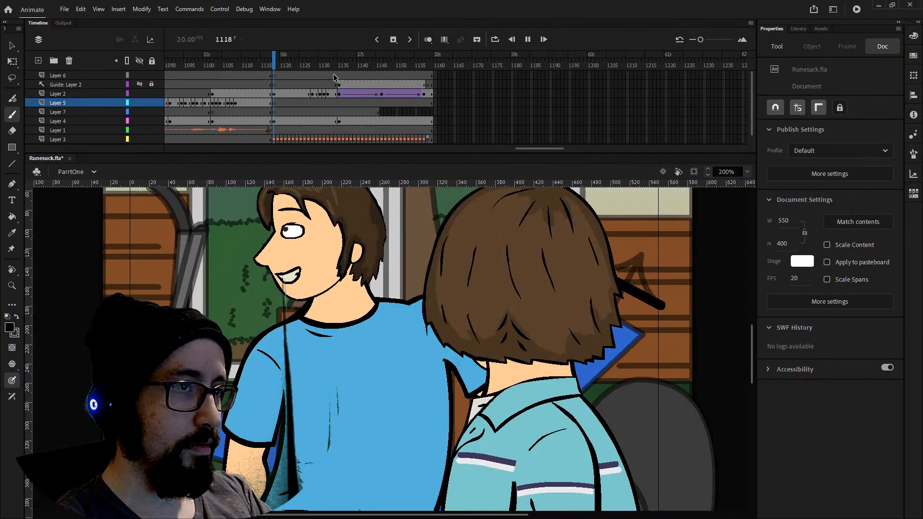
{"action": "key", "text": "Return"}
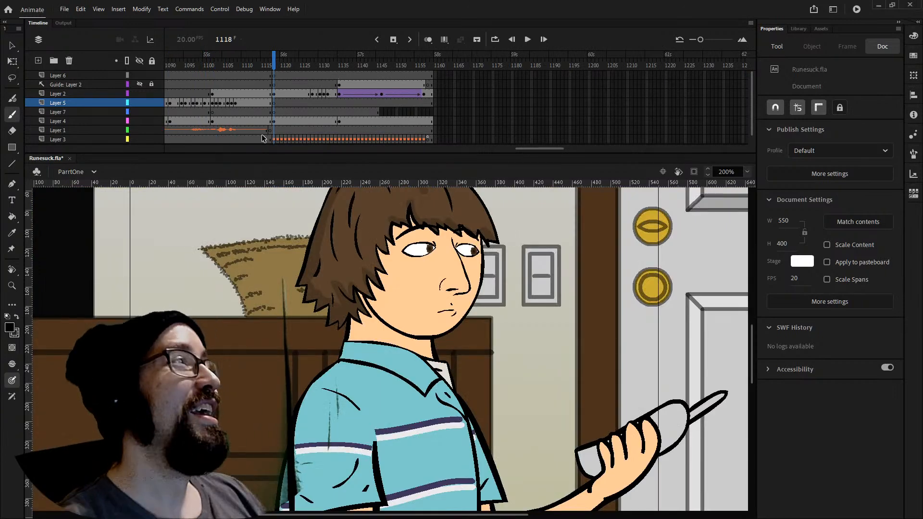
Select frame 1138 on Layer 3 to show the sound settings of its audio clip.
{"action": "left_click", "coordinate": [350, 139]}
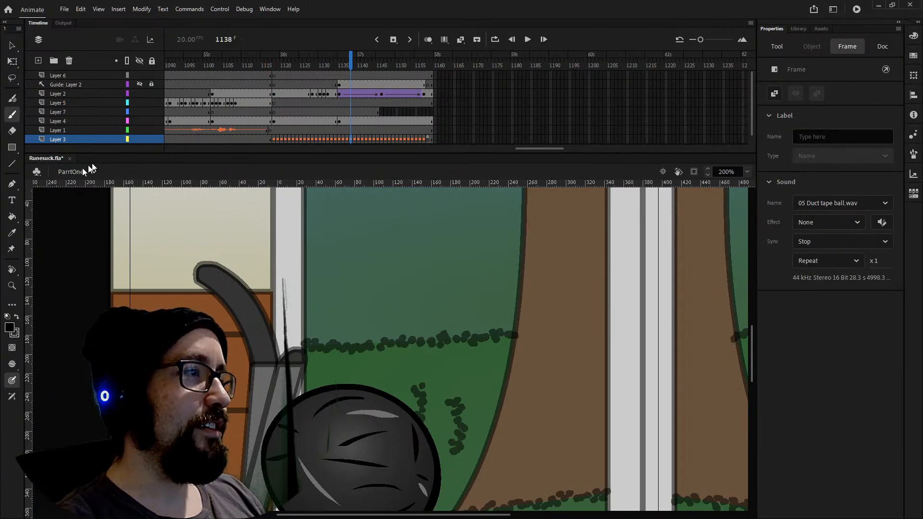
Compare the sound settings of the Layer 3 audio at frames 1120 and 1123 with the Layer 1 clip at frame 1104.
{"action": "left_click", "coordinate": [70, 172]}
{"action": "left_click", "coordinate": [162, 173]}
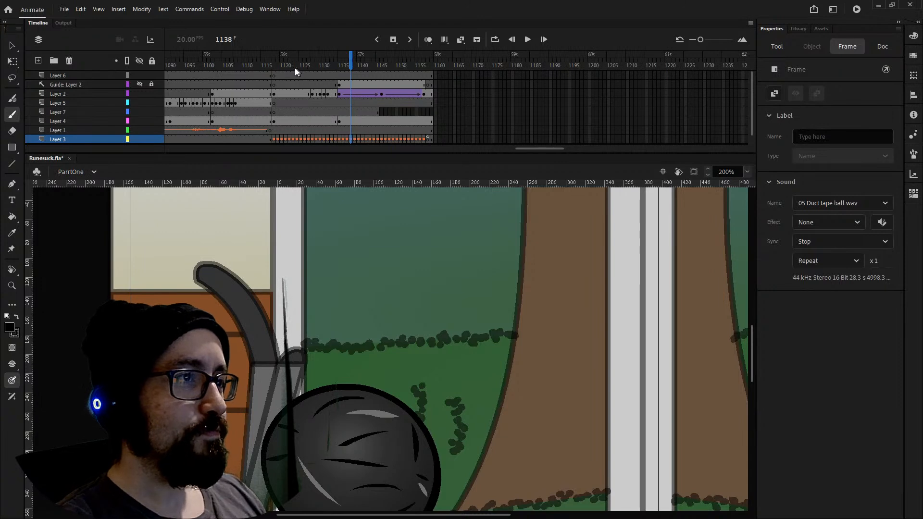
{"action": "left_click", "coordinate": [270, 65]}
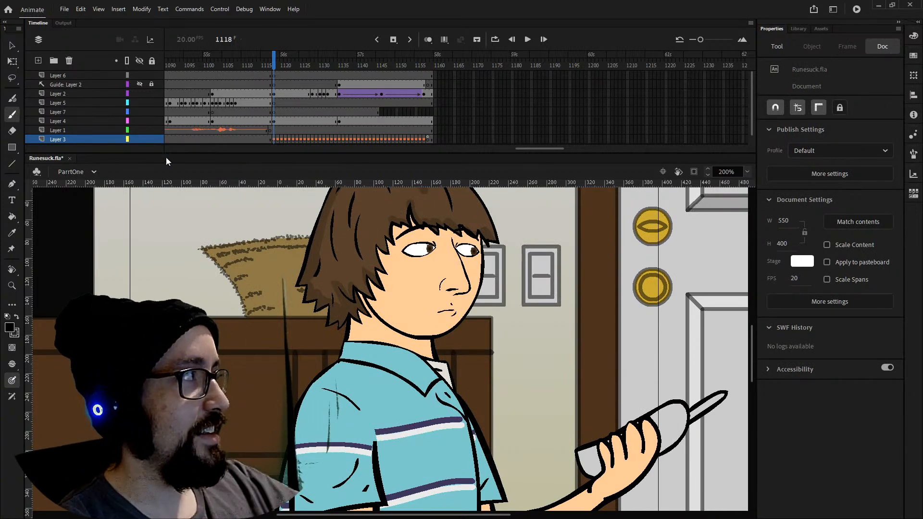
{"action": "left_click", "coordinate": [293, 139]}
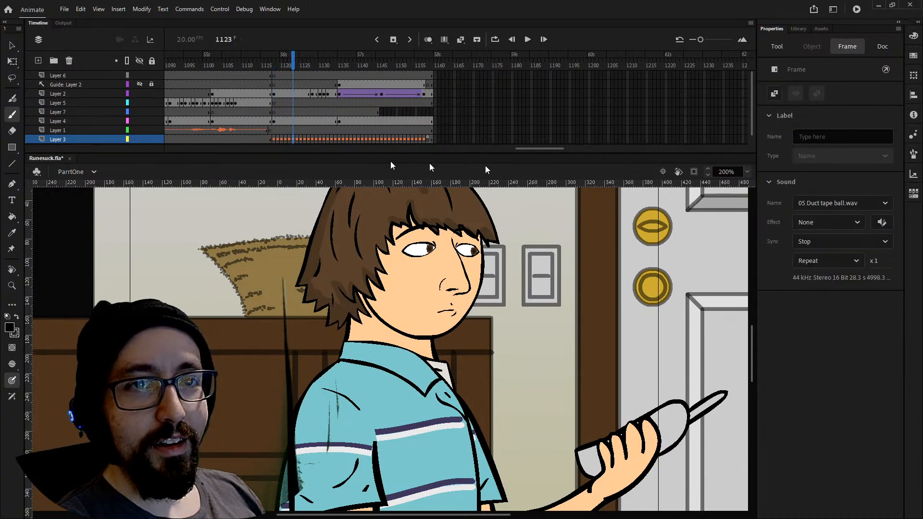
{"action": "left_click", "coordinate": [219, 134]}
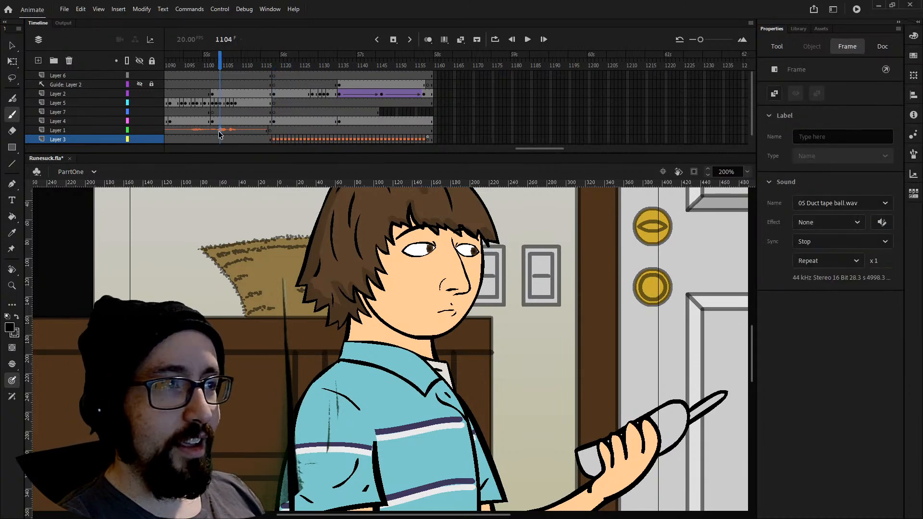
{"action": "left_click", "coordinate": [282, 140]}
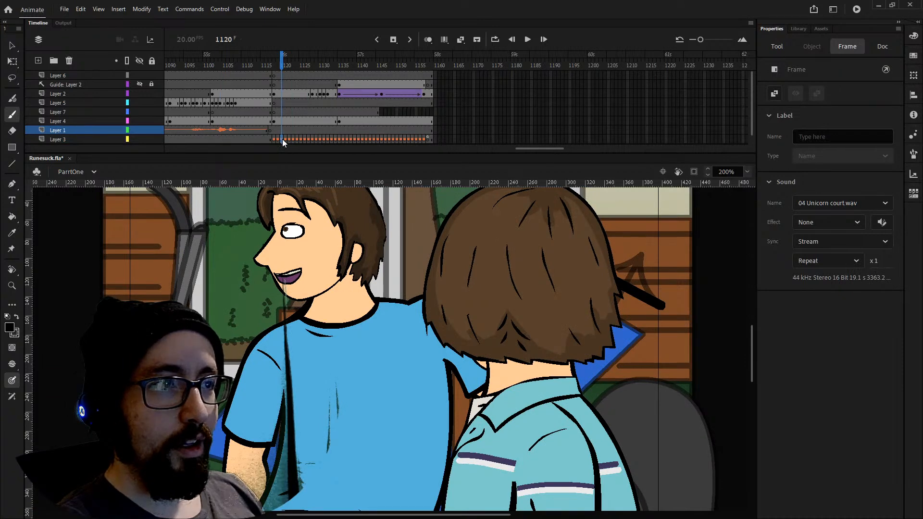
Select frame 1158 on Layer 3 and examine the duct tape ball and the full window backdrop at 100%.
{"action": "left_click", "coordinate": [428, 139]}
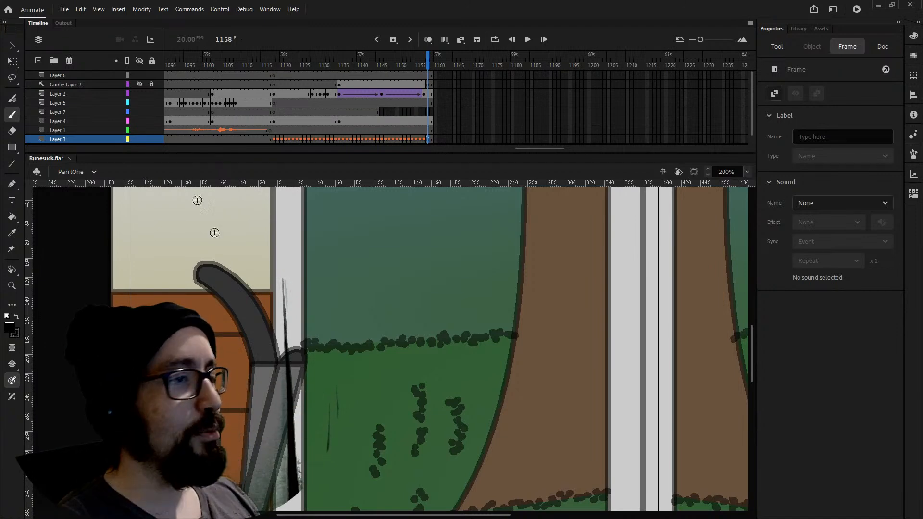
{"action": "scroll", "coordinate": [710, 348], "scroll_direction": "down", "scroll_amount": 10}
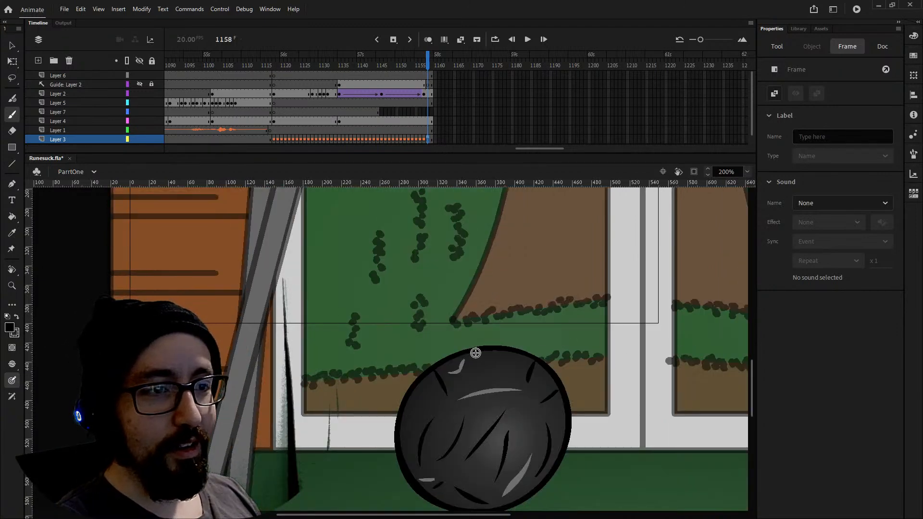
{"action": "scroll", "coordinate": [471, 351], "scroll_direction": "down", "scroll_amount": 5}
{"action": "key", "text": "ctrl+minus"}
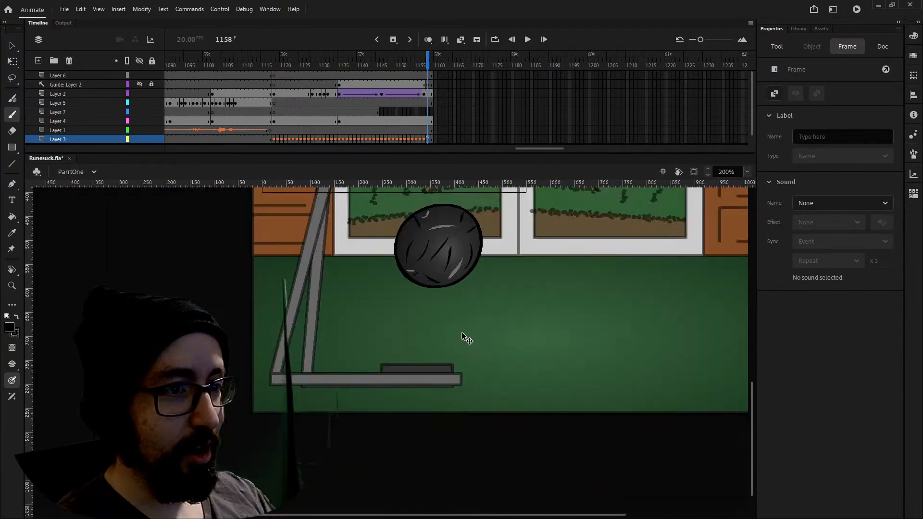
{"action": "scroll", "coordinate": [441, 318], "scroll_direction": "up", "scroll_amount": 14}
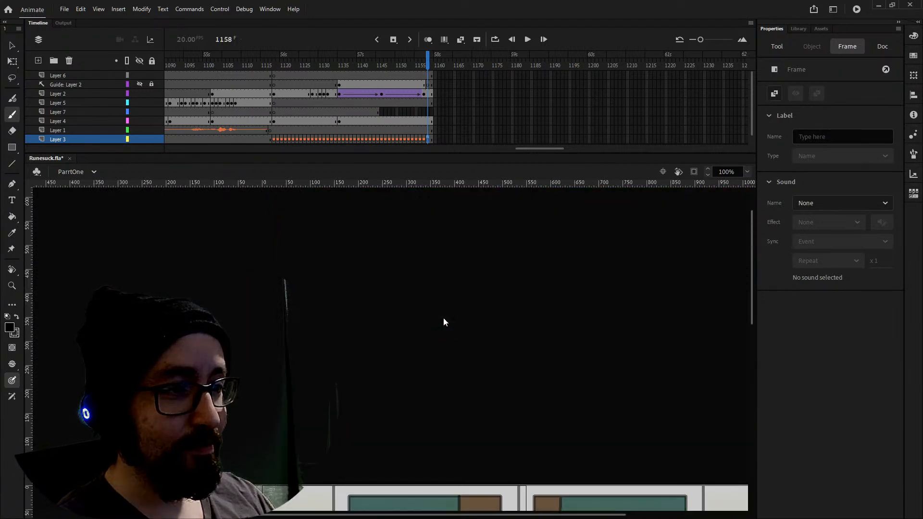
{"action": "scroll", "coordinate": [446, 319], "scroll_direction": "down", "scroll_amount": 8}
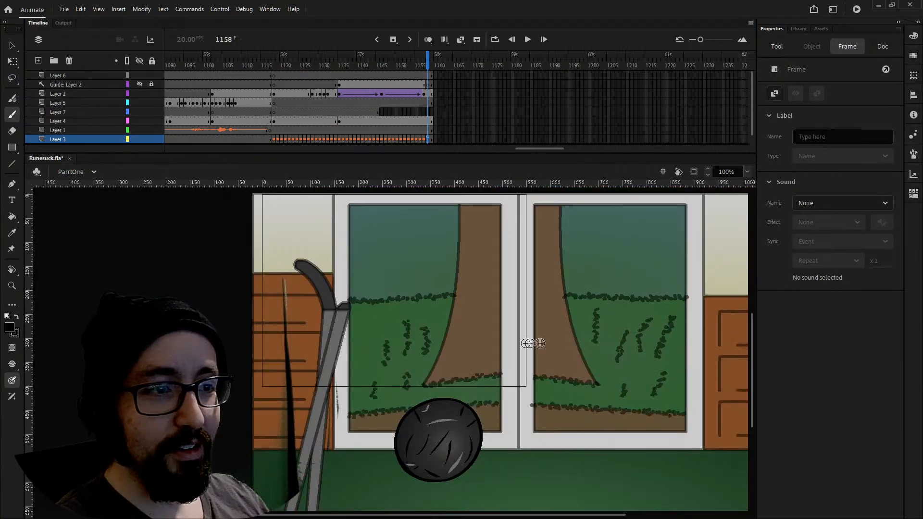
Switch to the ParrtTwo scene, return to frame 1 and activate the Selection tool.
{"action": "left_click", "coordinate": [61, 172]}
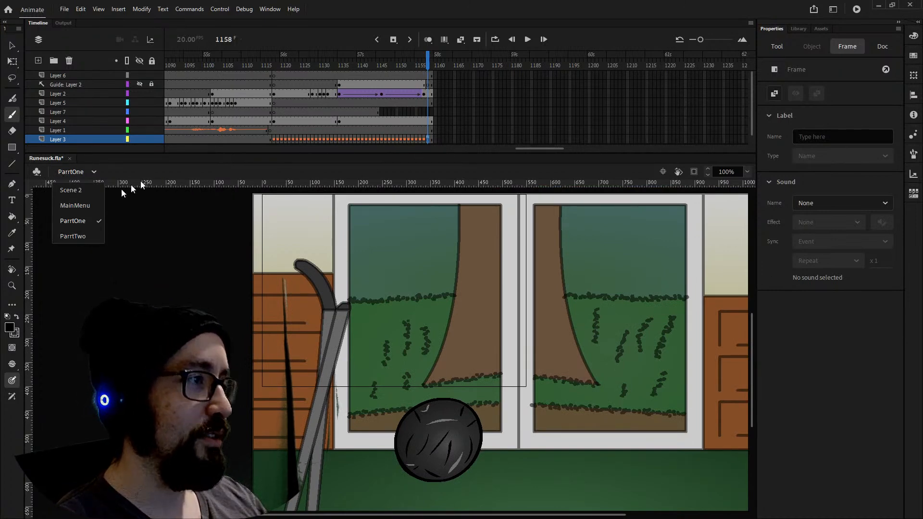
{"action": "left_click", "coordinate": [78, 235]}
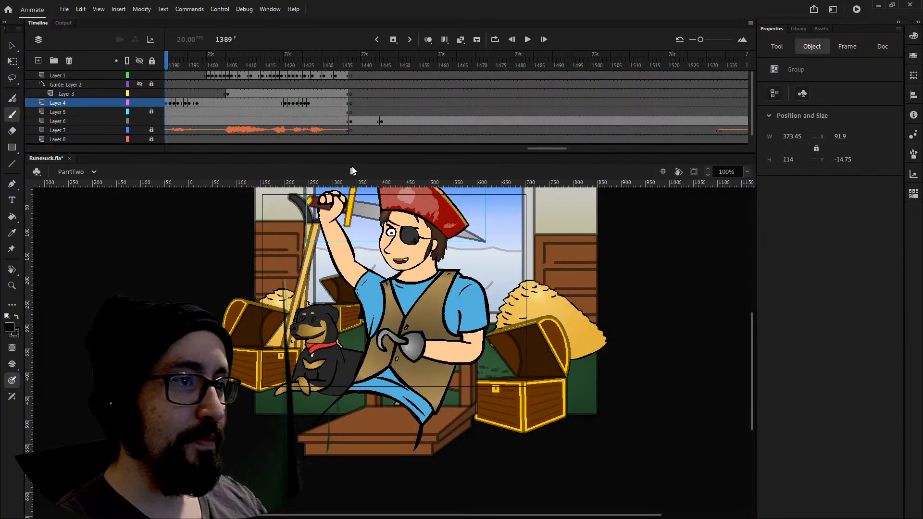
{"action": "left_click_drag", "start_coordinate": [541, 149], "coordinate": [166, 148]}
{"action": "left_click_drag", "start_coordinate": [179, 64], "coordinate": [164, 66]}
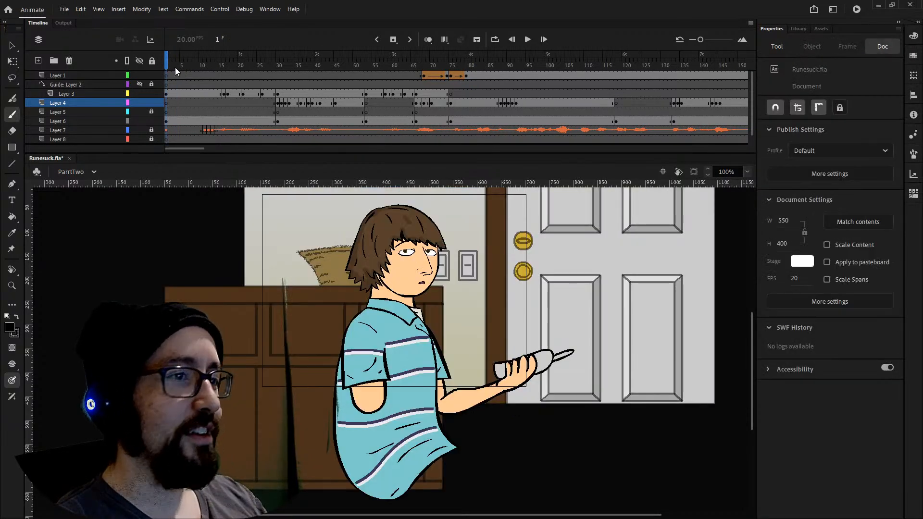
{"action": "left_click", "coordinate": [12, 45]}
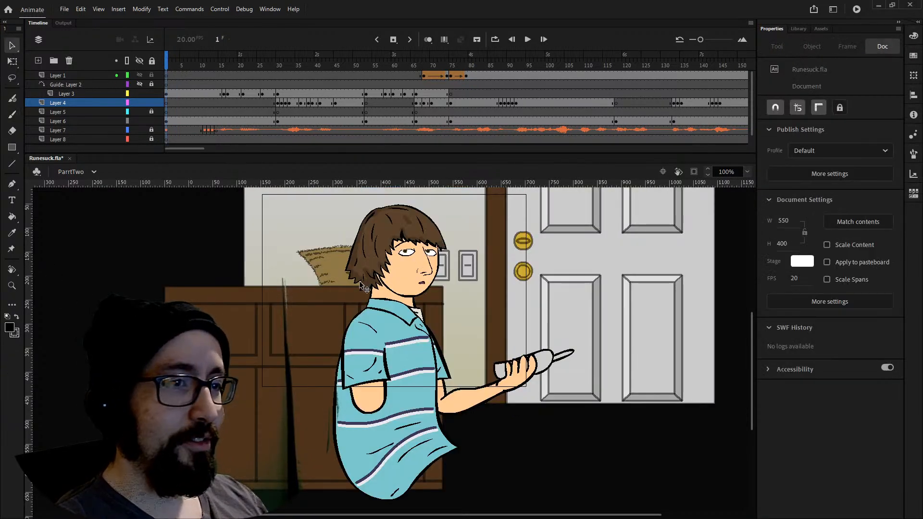
{"action": "left_click_drag", "start_coordinate": [752, 363], "coordinate": [751, 348]}
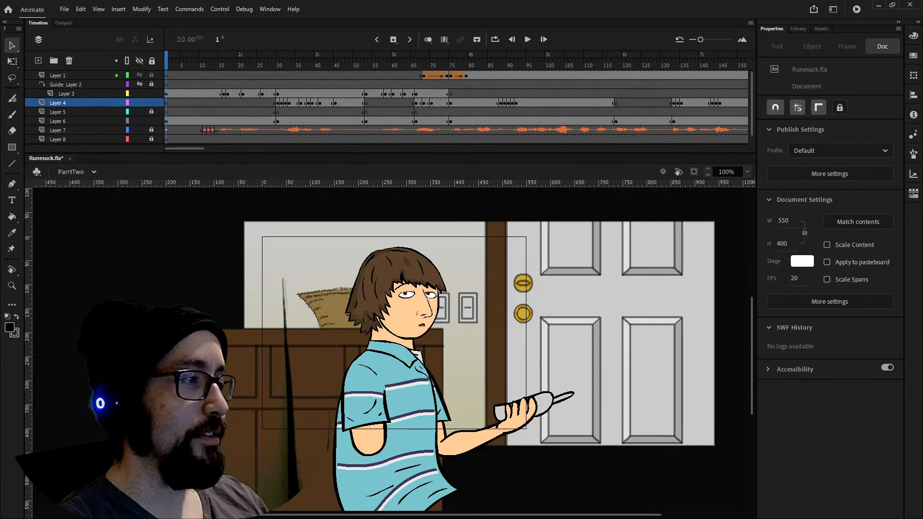
Review the library's dialogue sound files, and inspect the Layer 7 sound settings at frames 1 and 19.
{"action": "left_click", "coordinate": [798, 29]}
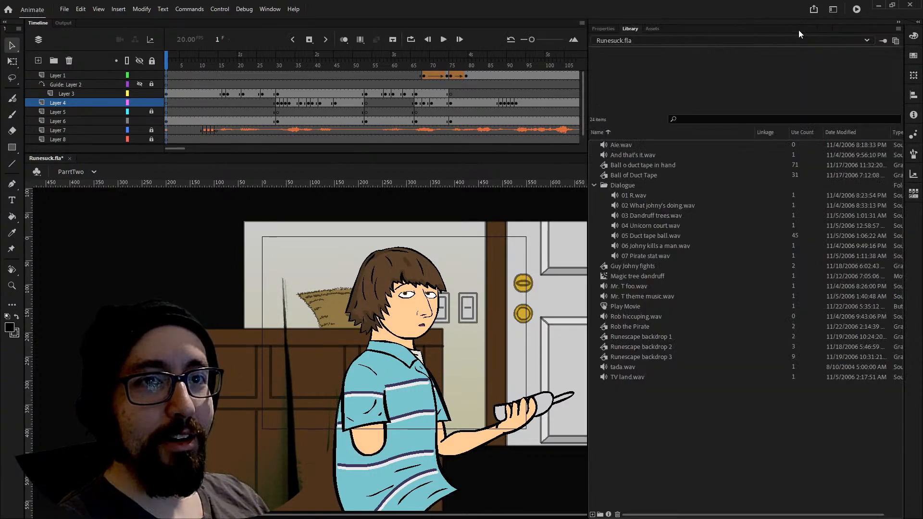
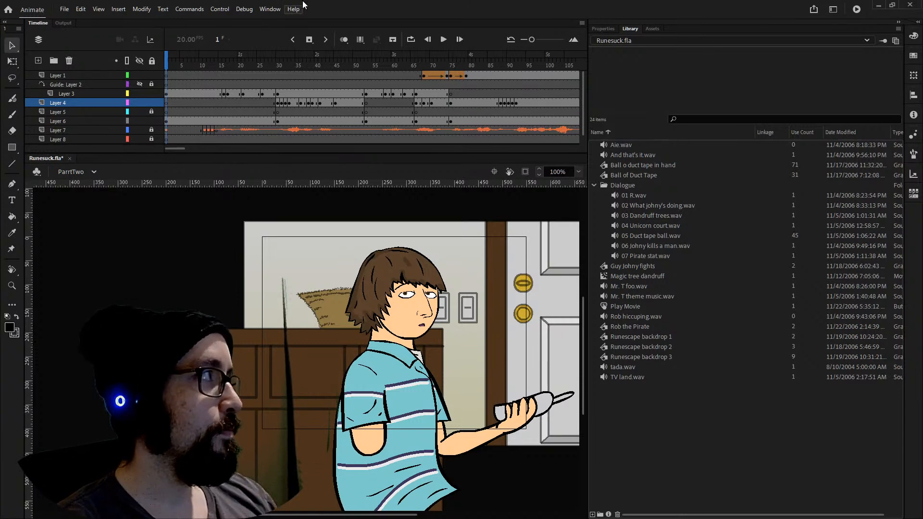
{"action": "mouse_move", "coordinate": [178, 64]}
{"action": "left_mouse_down"}
{"action": "mouse_move", "coordinate": [215, 65]}
{"action": "mouse_move", "coordinate": [165, 68]}
{"action": "left_mouse_up"}
{"action": "left_click", "coordinate": [169, 131]}
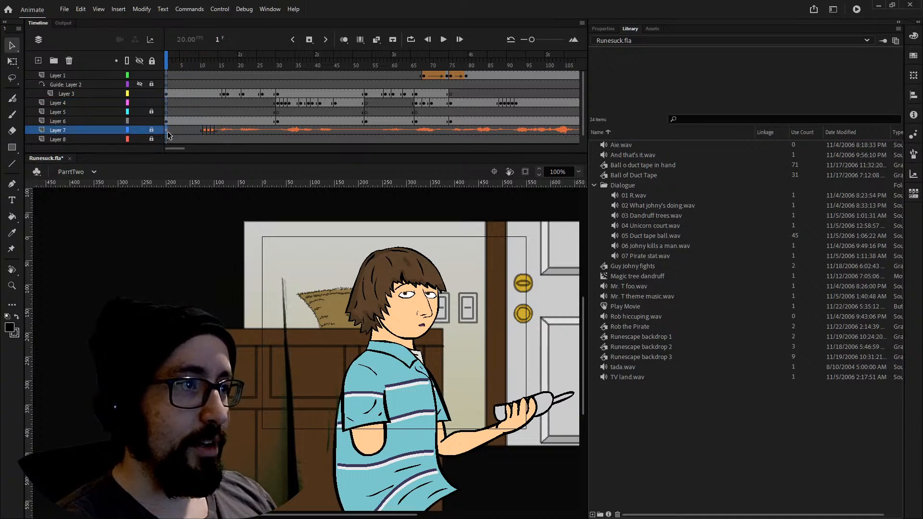
{"action": "left_click", "coordinate": [606, 29]}
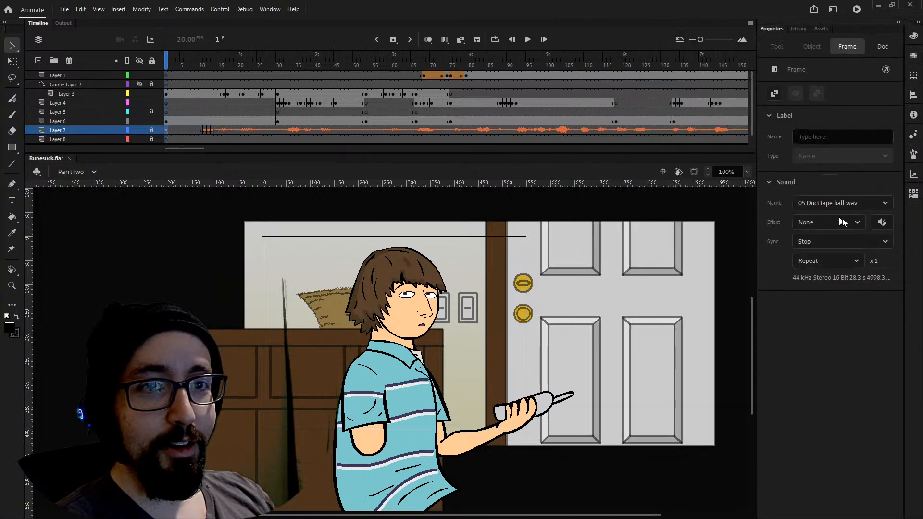
{"action": "left_click", "coordinate": [235, 131]}
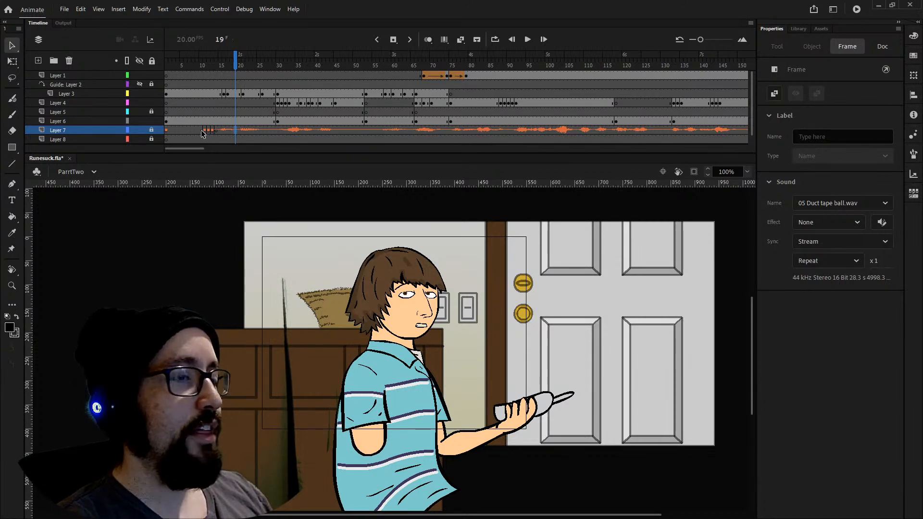
Play the scene from frame 1, stop in the DUCT shot, scrub to frame 94 and examine it at 200%.
{"action": "left_click_drag", "start_coordinate": [179, 64], "coordinate": [154, 64]}
{"action": "key", "text": "Return"}
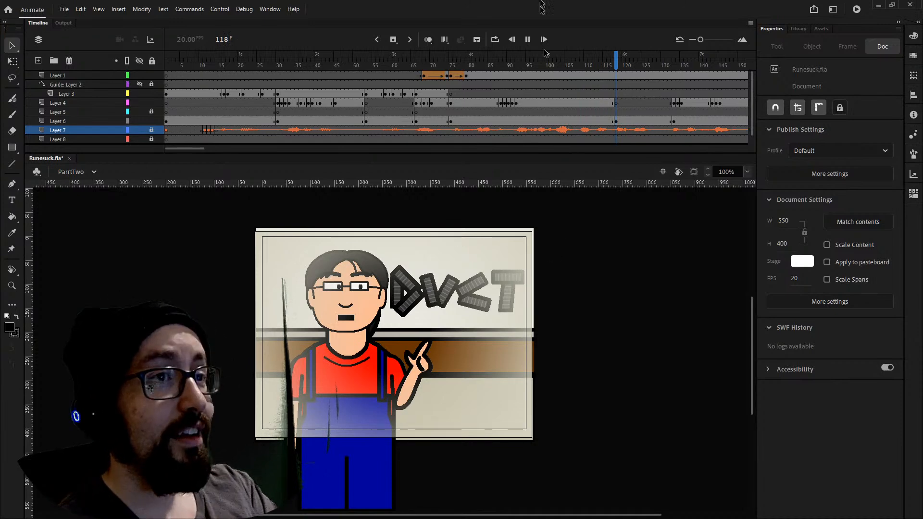
{"action": "left_click", "coordinate": [550, 67]}
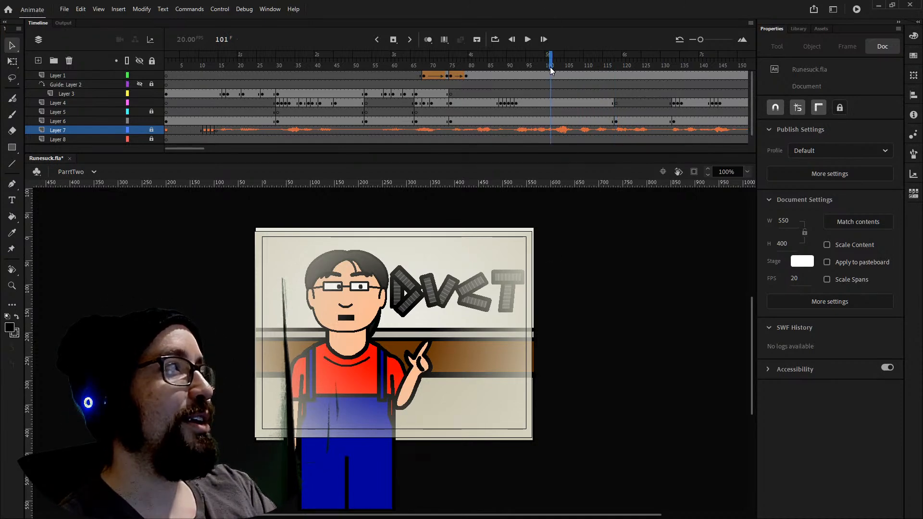
{"action": "left_click", "coordinate": [477, 68]}
{"action": "left_click_drag", "start_coordinate": [477, 69], "coordinate": [523, 72]}
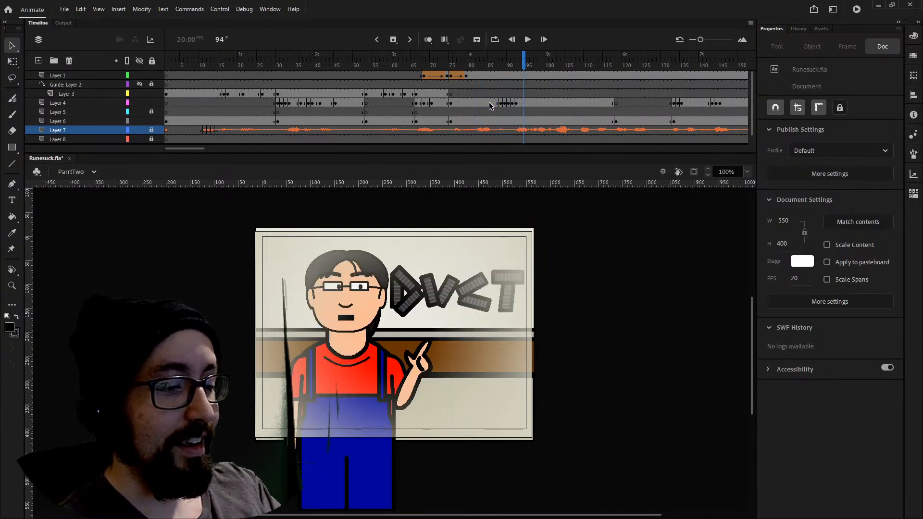
{"action": "key", "text": "ctrl+equal"}
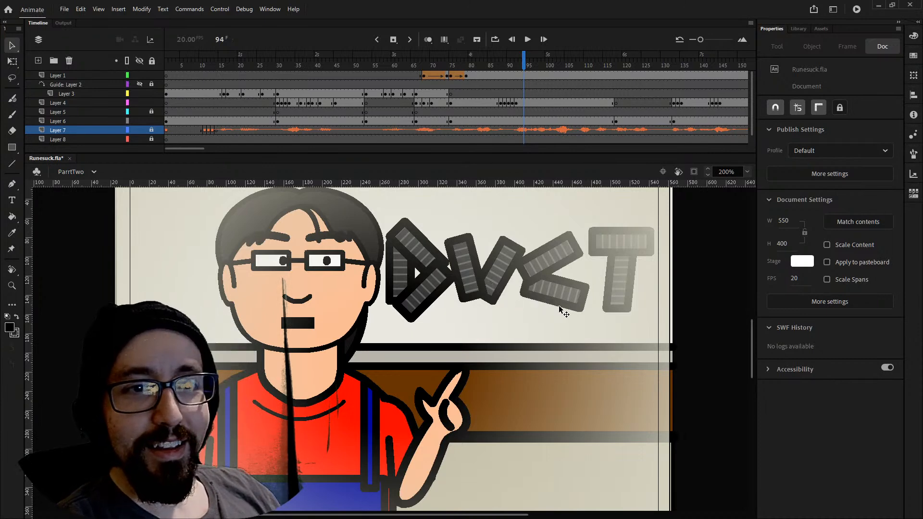
Compare the Layer 7 sound settings at frames 8 and 27, and step through the tweened shot change to frame 95.
{"action": "left_click", "coordinate": [192, 130]}
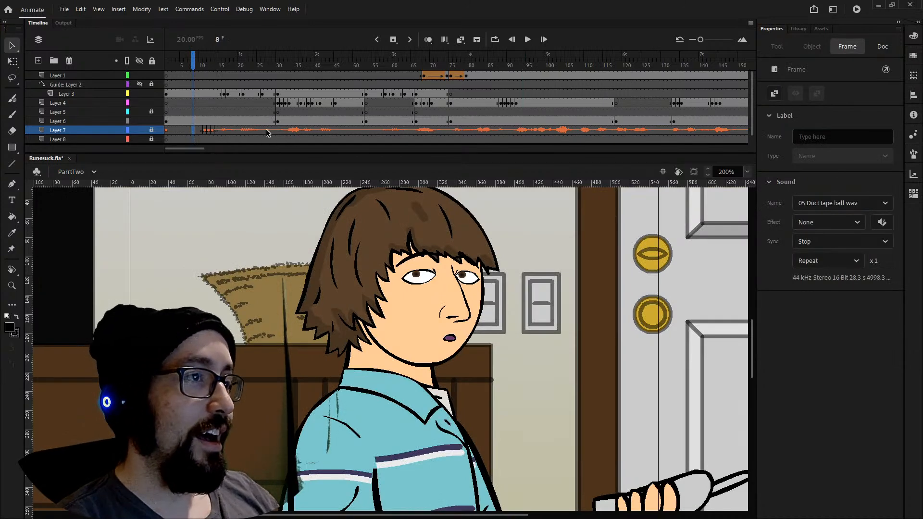
{"action": "left_click", "coordinate": [266, 129]}
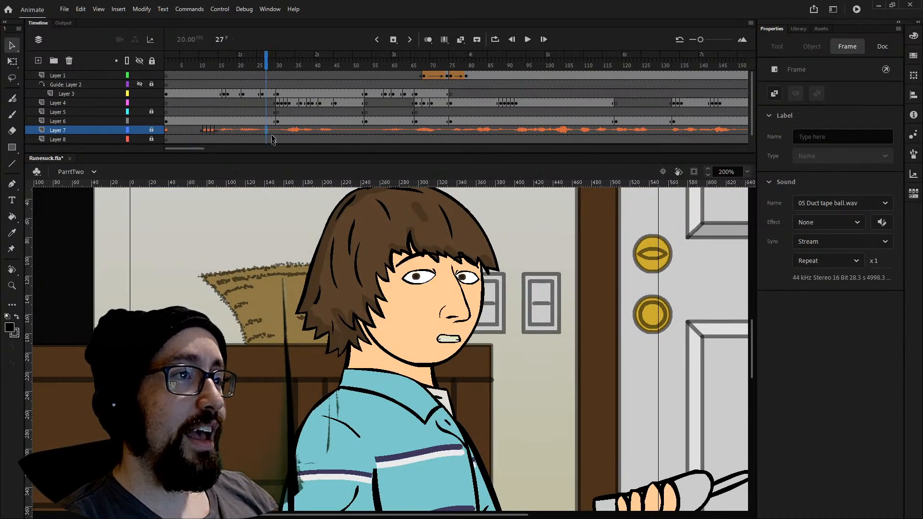
{"action": "left_click", "coordinate": [371, 65]}
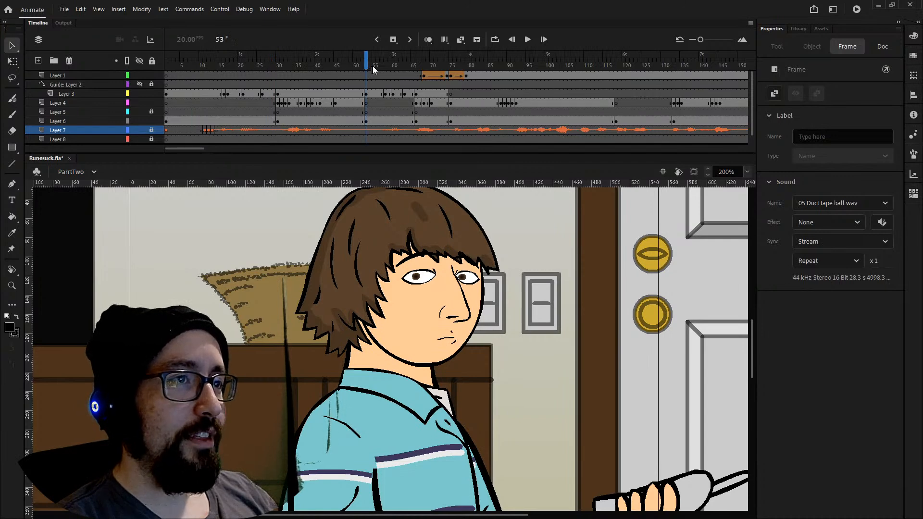
{"action": "left_click", "coordinate": [432, 65]}
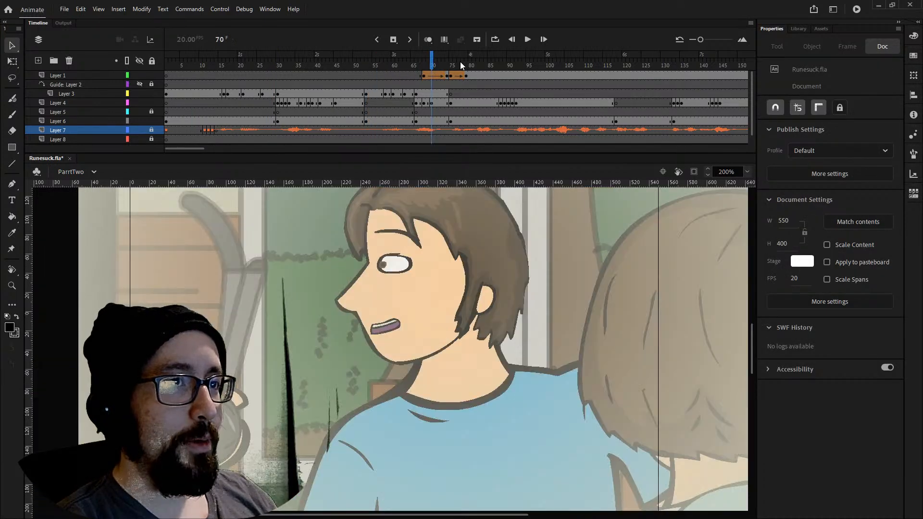
{"action": "left_click", "coordinate": [460, 63]}
{"action": "left_click", "coordinate": [474, 64]}
{"action": "left_click", "coordinate": [527, 65]}
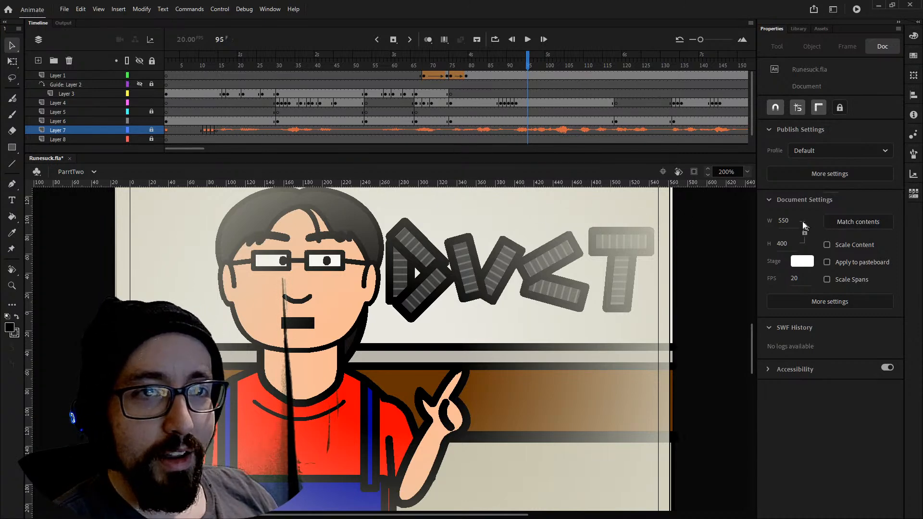
Enable content scaling and set the document width to 1080.
{"action": "left_click", "coordinate": [827, 245]}
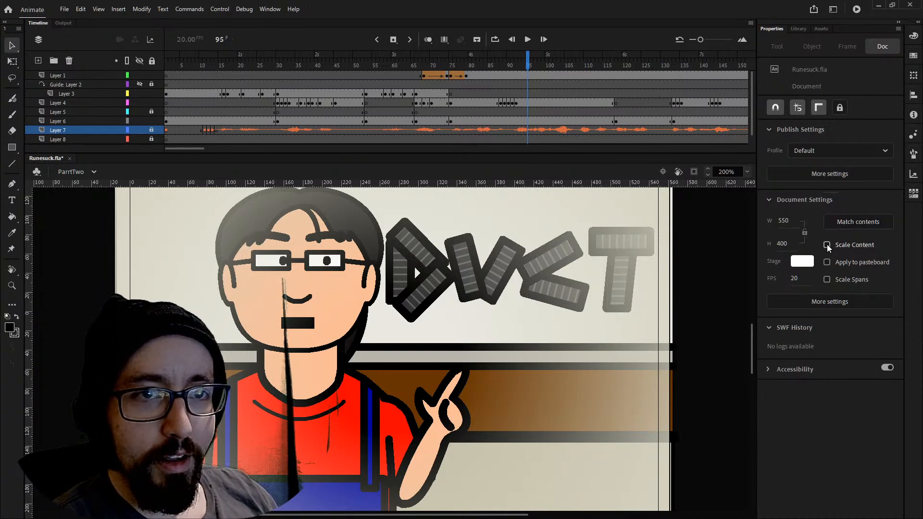
{"action": "left_click", "coordinate": [784, 220]}
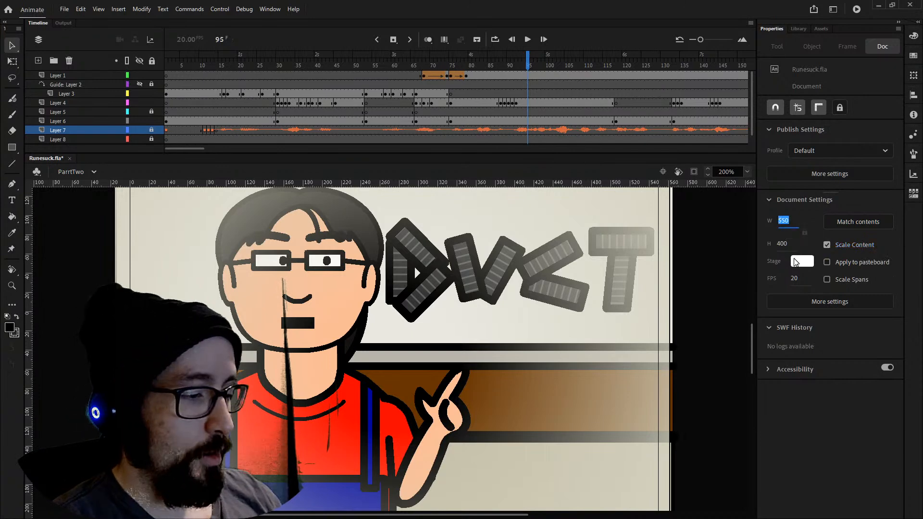
{"action": "type", "text": "1080"}
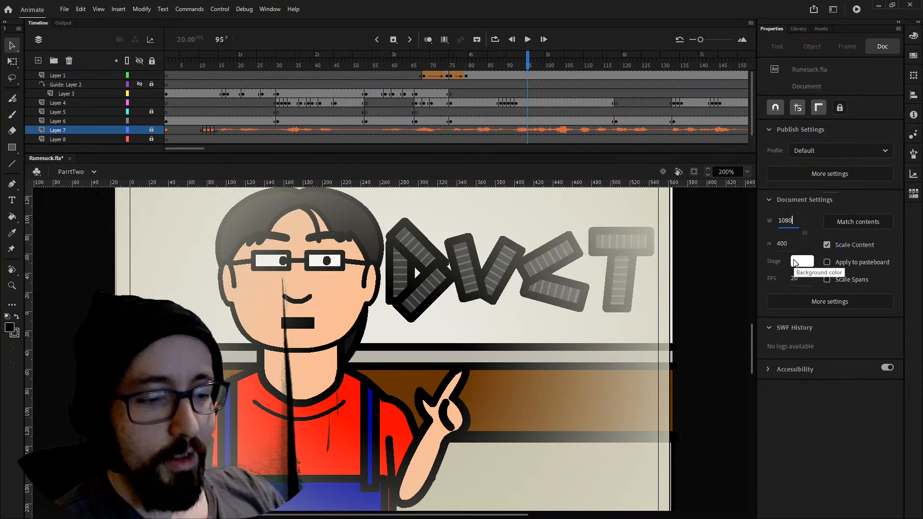
{"action": "key", "text": "Return"}
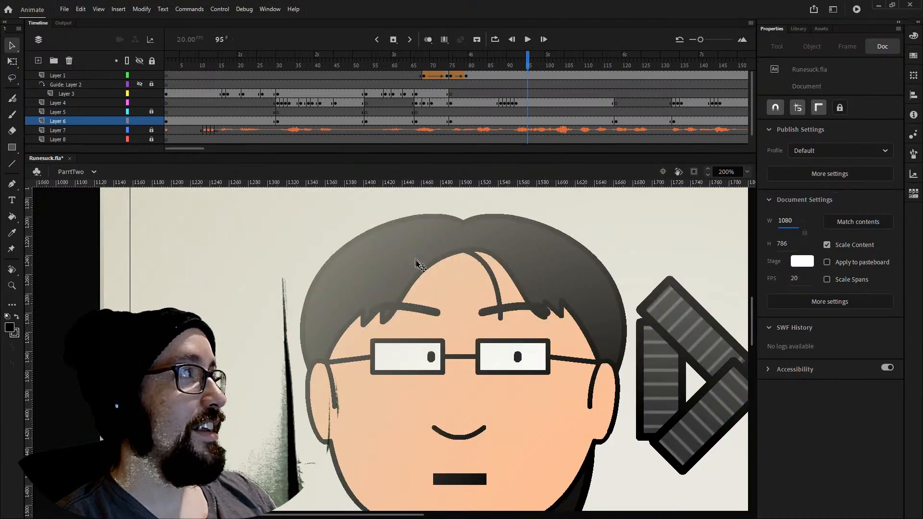
View the rescaled DUCT shot at 50% and scrub to frame 117 to check its artwork.
{"action": "scroll", "coordinate": [448, 290], "scroll_direction": "down", "scroll_amount": 2}
{"action": "key", "text": "ctrl+minus"}
{"action": "key", "text": "ctrl+minus"}
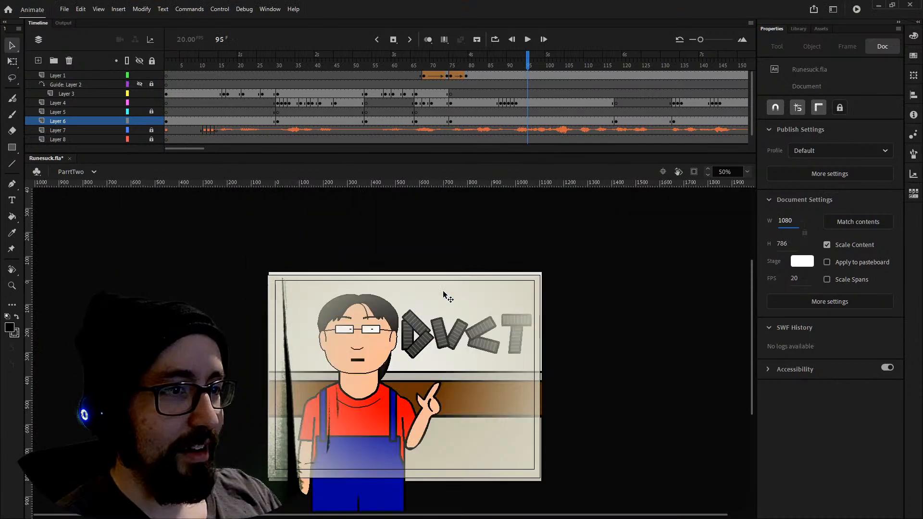
{"action": "left_click", "coordinate": [537, 62]}
{"action": "left_click_drag", "start_coordinate": [539, 63], "coordinate": [616, 64]}
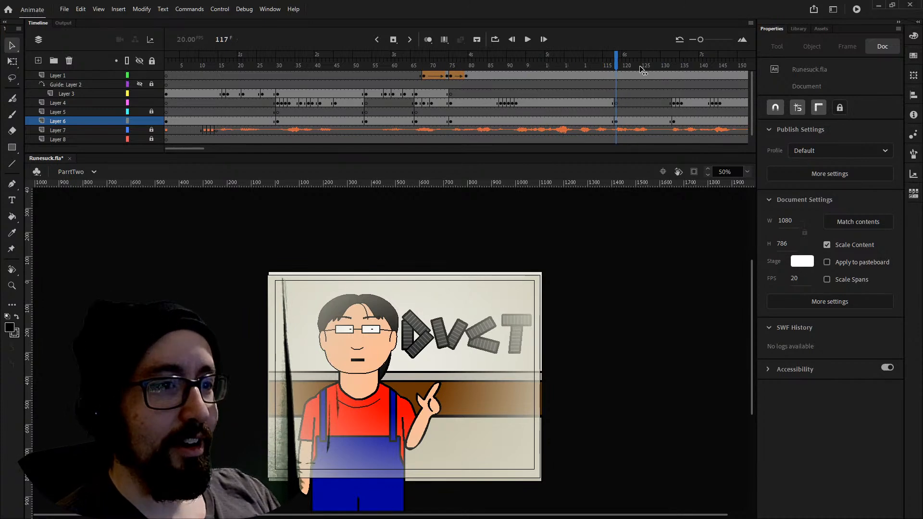
Step to frame 118 and scrub the rescaled scene onward to frame 193, checking the grey-jacketed character's artwork at 100%.
{"action": "key", "text": "period"}
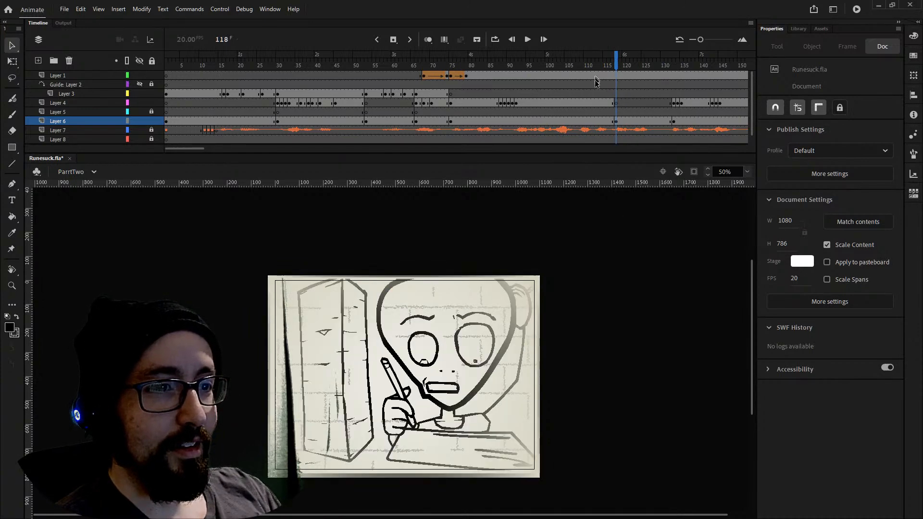
{"action": "left_click_drag", "start_coordinate": [189, 150], "coordinate": [215, 139]}
{"action": "left_click", "coordinate": [277, 64]}
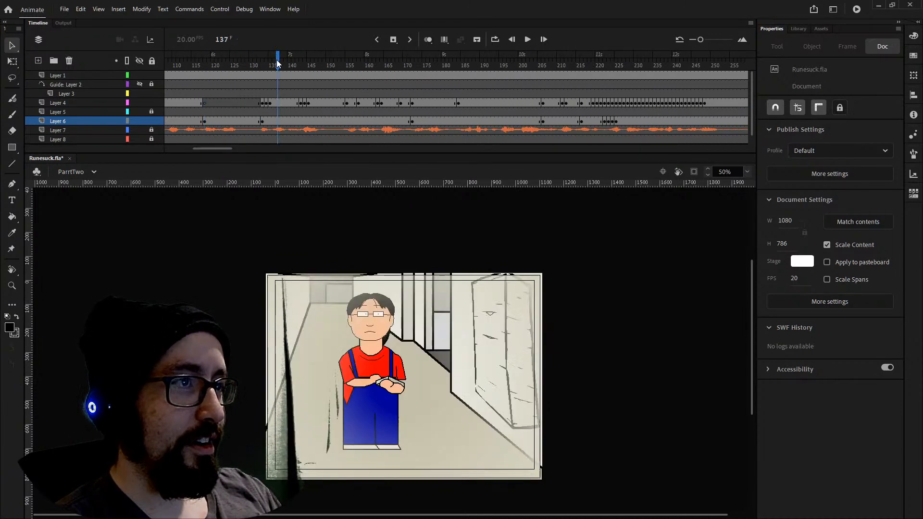
{"action": "left_click_drag", "start_coordinate": [279, 69], "coordinate": [434, 81]}
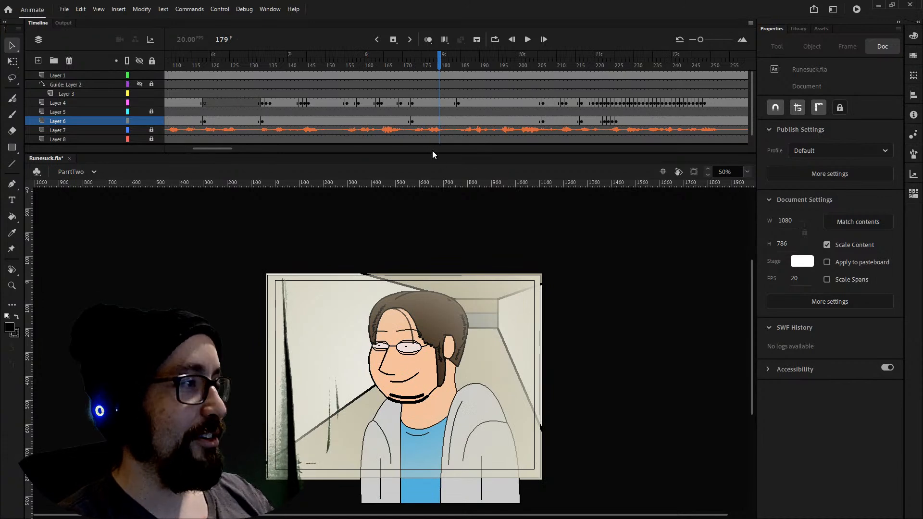
{"action": "key", "text": "ctrl+="}
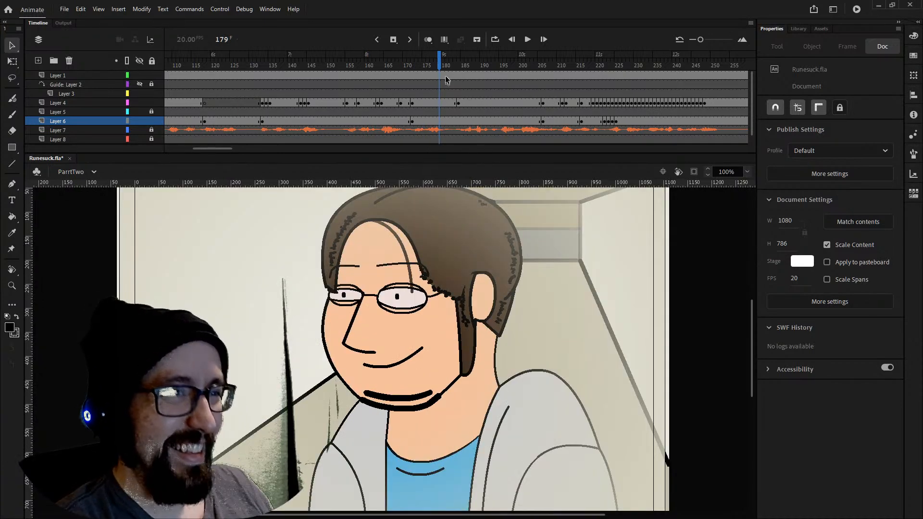
{"action": "left_click_drag", "start_coordinate": [449, 67], "coordinate": [495, 68]}
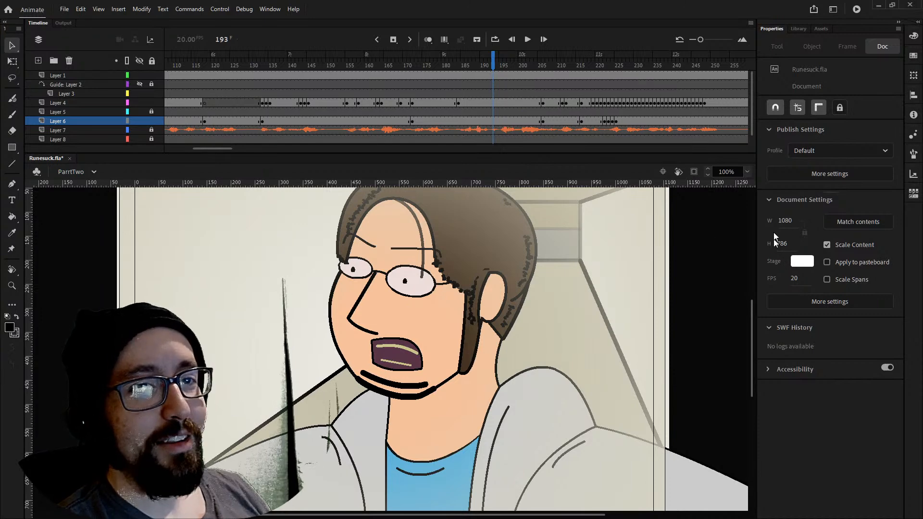
Undo the recent frame selections and the document resize to a width of 1080.
{"action": "left_click", "coordinate": [81, 9]}
{"action": "left_click", "coordinate": [87, 19]}
{"action": "left_click", "coordinate": [81, 9]}
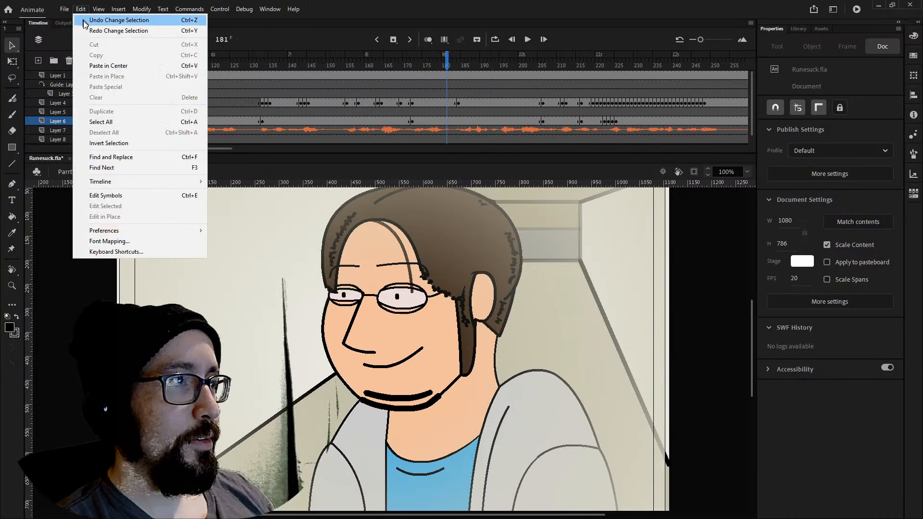
{"action": "left_click", "coordinate": [86, 20]}
{"action": "left_click", "coordinate": [81, 9]}
{"action": "left_click", "coordinate": [87, 19]}
{"action": "left_click", "coordinate": [81, 8]}
{"action": "left_click", "coordinate": [86, 20]}
{"action": "left_click", "coordinate": [81, 8]}
{"action": "left_click", "coordinate": [86, 20]}
{"action": "left_click", "coordinate": [81, 9]}
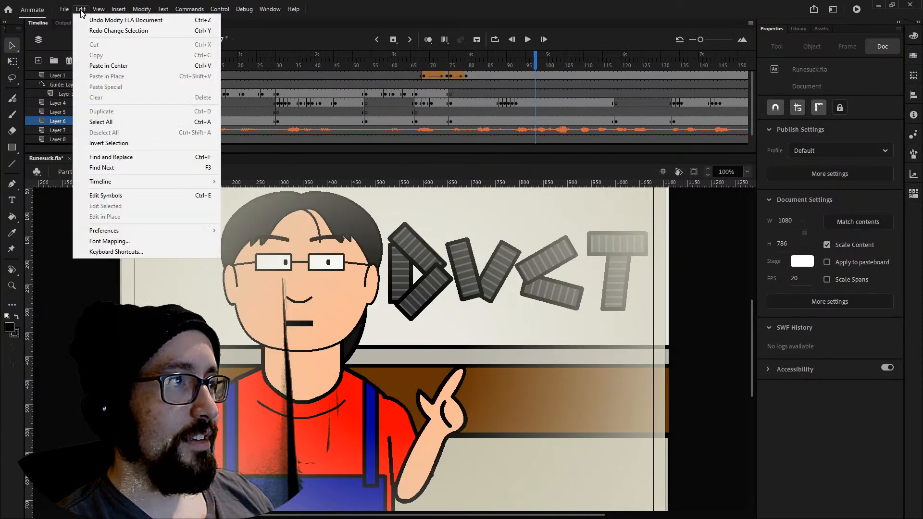
{"action": "left_click", "coordinate": [84, 22]}
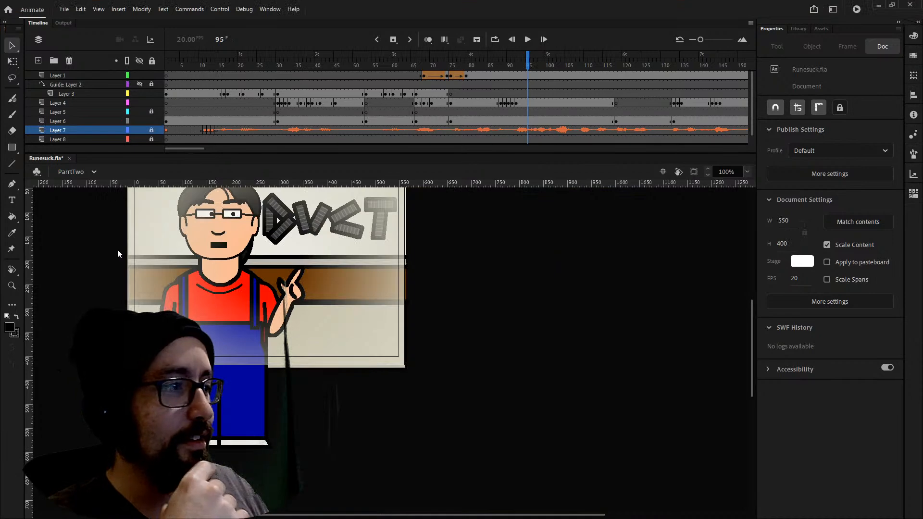
Examine the DUCT shot's line thickness at 200%, return to 100%, and scrub through frame 117 to frame 164.
{"action": "key", "text": "ctrl+equal"}
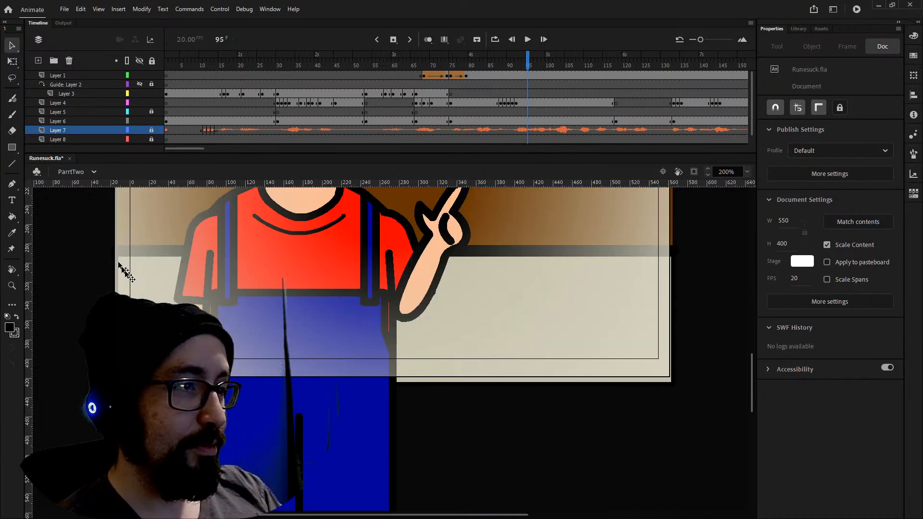
{"action": "scroll", "coordinate": [125, 298], "scroll_direction": "up", "scroll_amount": 4}
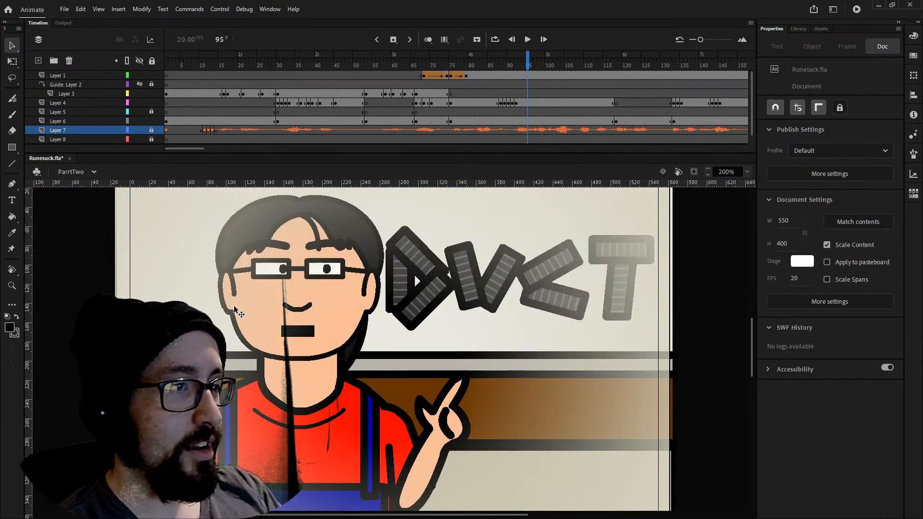
{"action": "key", "text": "ctrl+minus"}
{"action": "left_click_drag", "start_coordinate": [190, 153], "coordinate": [209, 150]}
{"action": "left_click_drag", "start_coordinate": [259, 65], "coordinate": [346, 67]}
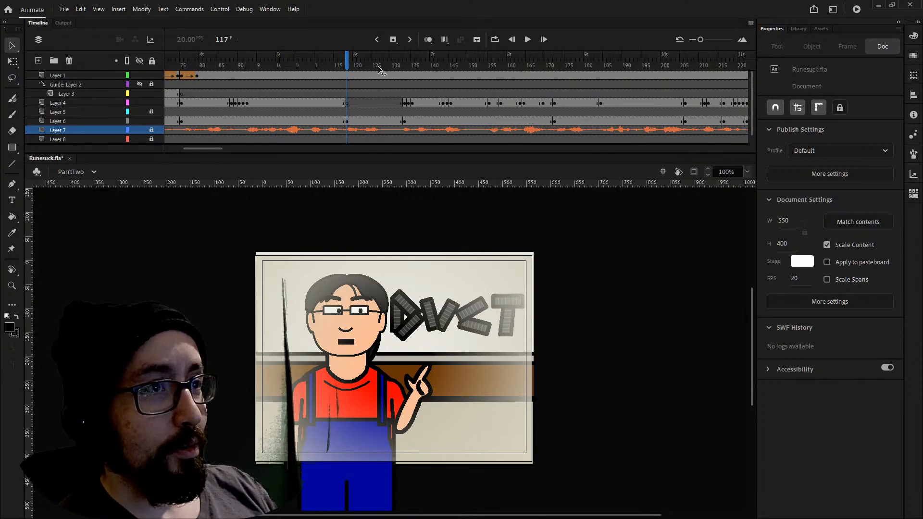
{"action": "left_click_drag", "start_coordinate": [392, 68], "coordinate": [524, 82]}
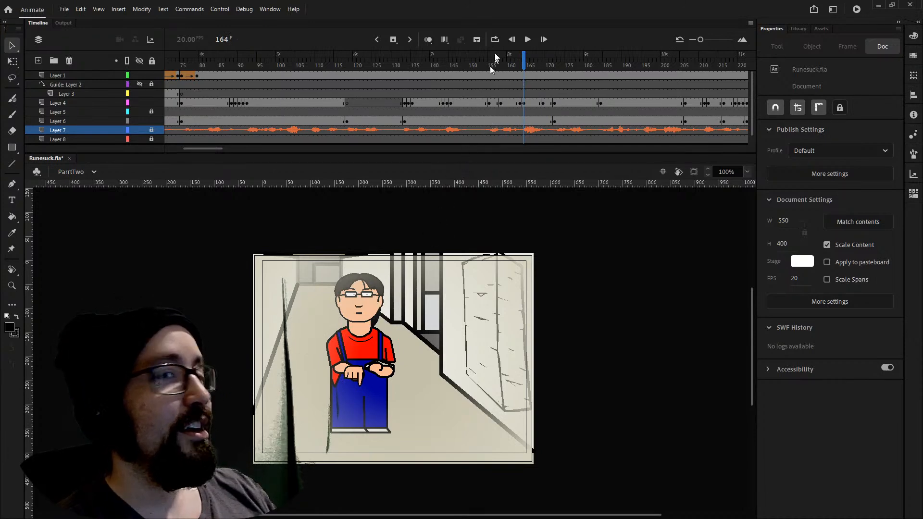
Identify the pale overlay shape covering the hallway scene and hide its layer, Layer 1.
{"action": "left_click", "coordinate": [375, 325]}
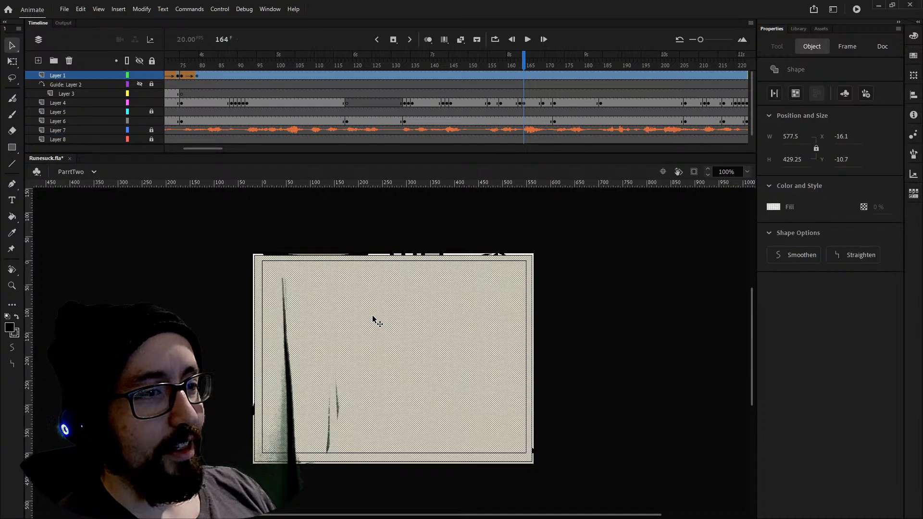
{"action": "left_click", "coordinate": [355, 225]}
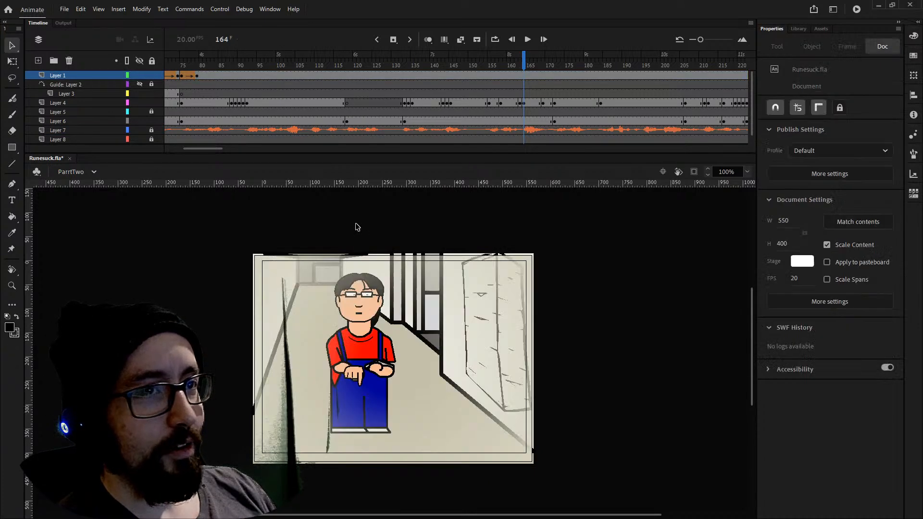
{"action": "left_click", "coordinate": [139, 75]}
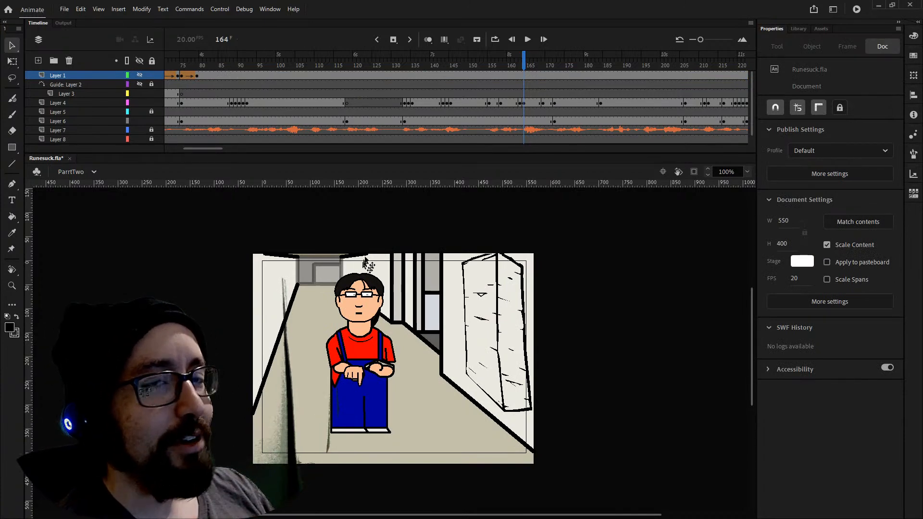
Inspect the head group of the character in blue overalls up close at frame 165.
{"action": "left_click", "coordinate": [528, 74]}
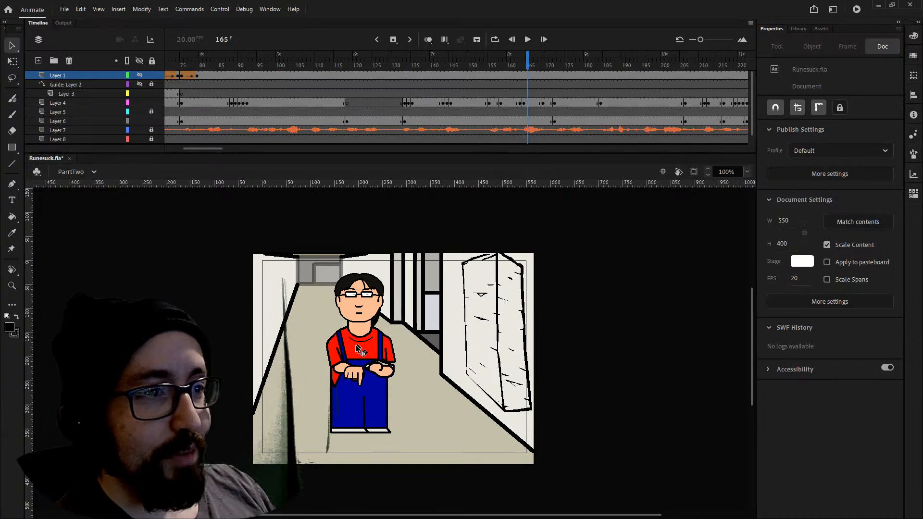
{"action": "left_click", "coordinate": [375, 317]}
{"action": "key", "text": "ctrl+equal"}
{"action": "key", "text": "ctrl+equal"}
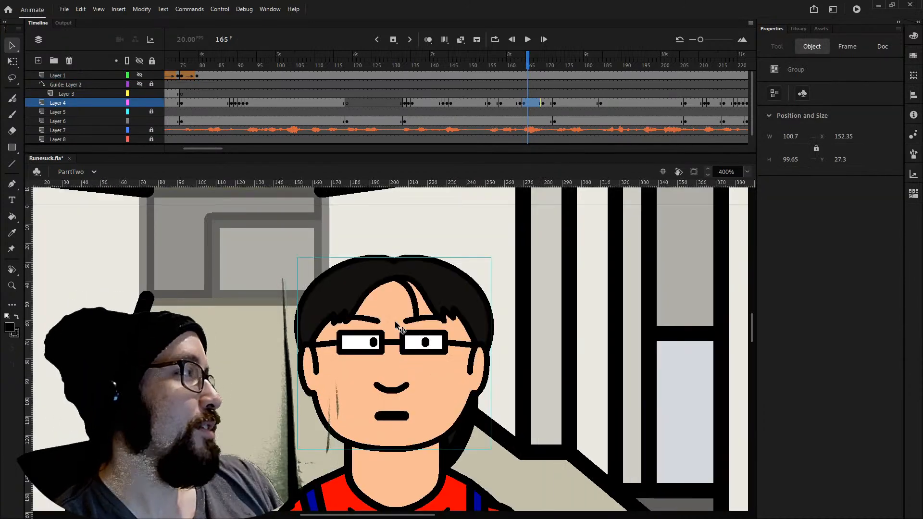
{"action": "key", "text": "ctrl+minus"}
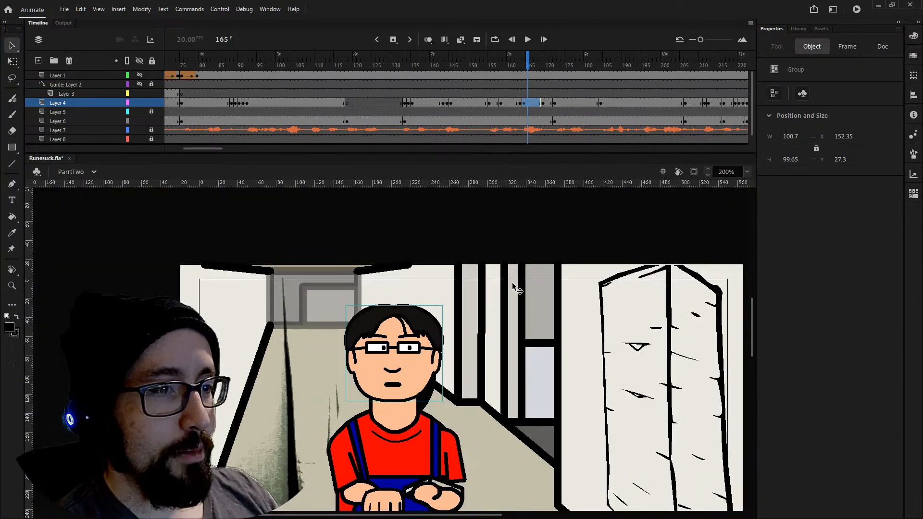
Scrub ahead to the hooded character seen from behind and review his arm-swing animation through frame 229.
{"action": "left_click_drag", "start_coordinate": [529, 62], "coordinate": [724, 66]}
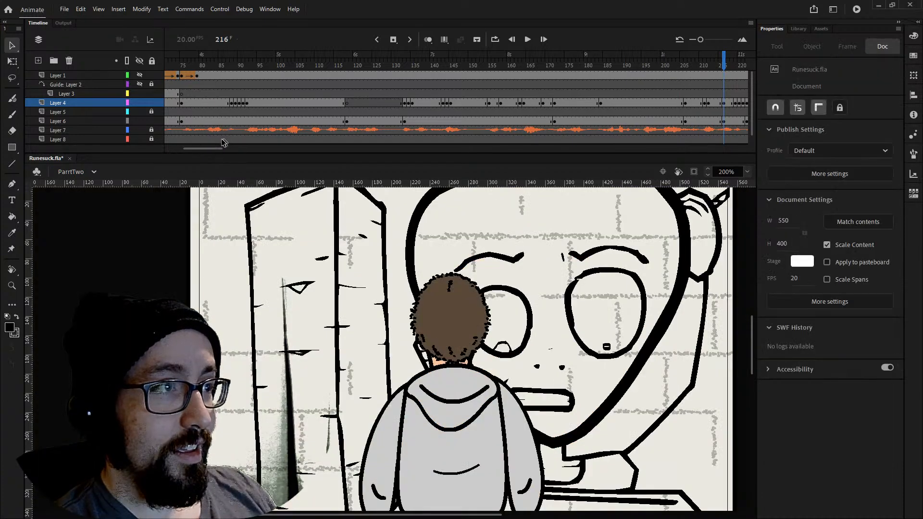
{"action": "left_click_drag", "start_coordinate": [211, 149], "coordinate": [241, 148]}
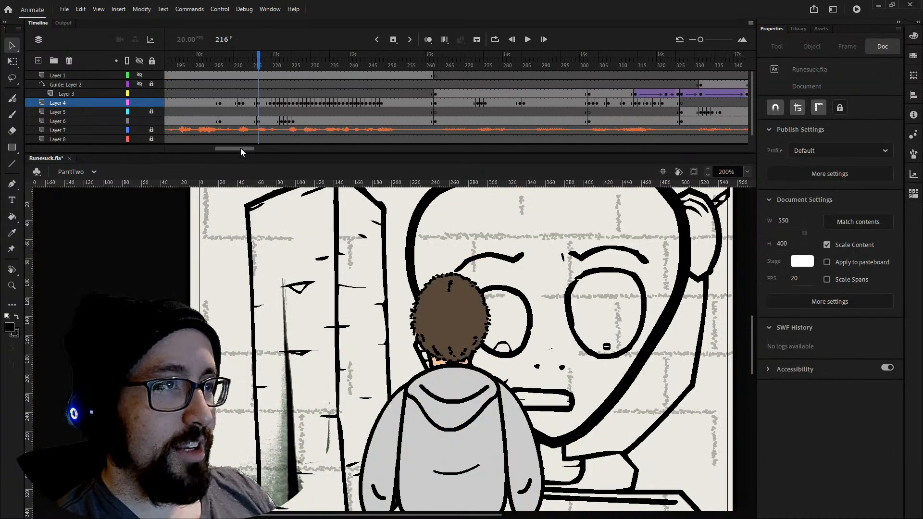
{"action": "left_click_drag", "start_coordinate": [262, 69], "coordinate": [310, 71]}
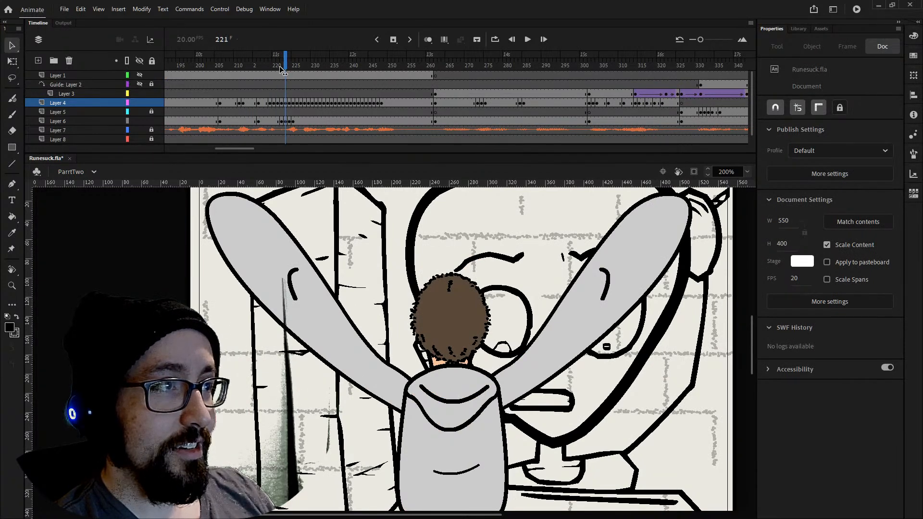
{"action": "left_click", "coordinate": [293, 68]}
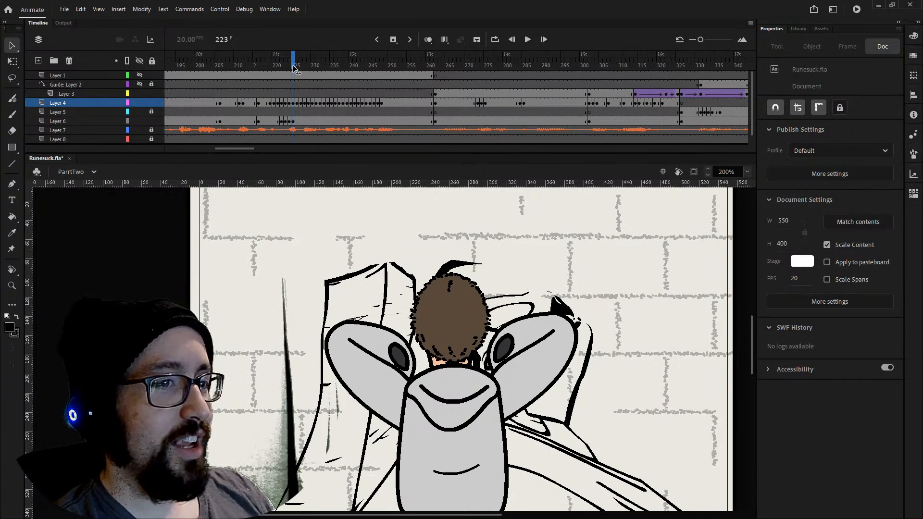
{"action": "left_click_drag", "start_coordinate": [295, 67], "coordinate": [290, 67]}
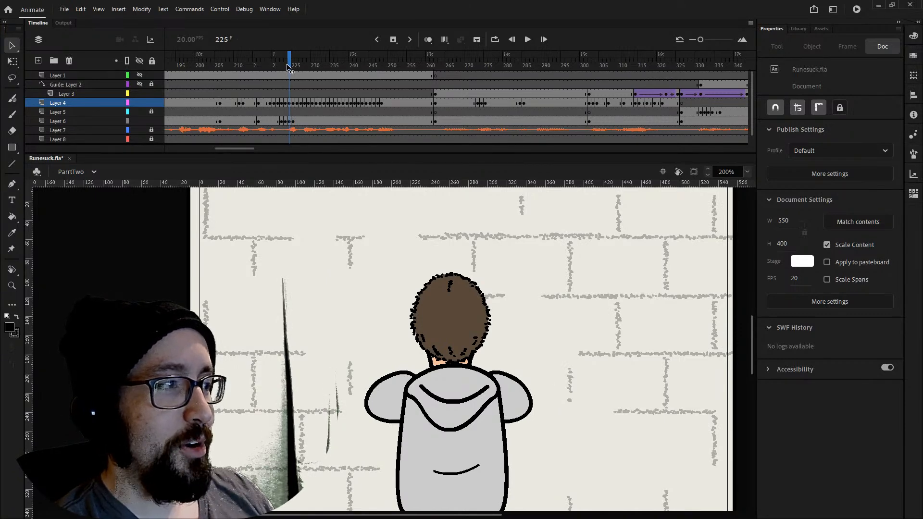
{"action": "left_click_drag", "start_coordinate": [290, 66], "coordinate": [289, 65]}
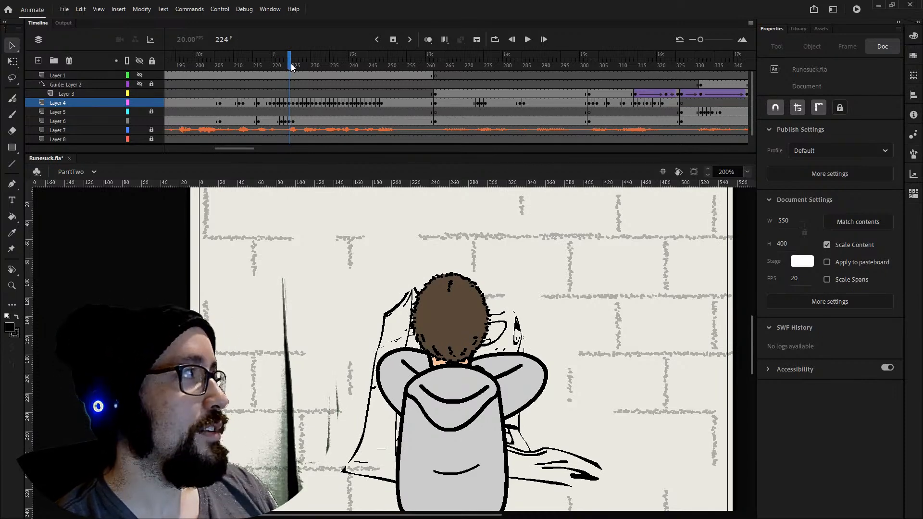
{"action": "left_click", "coordinate": [309, 61]}
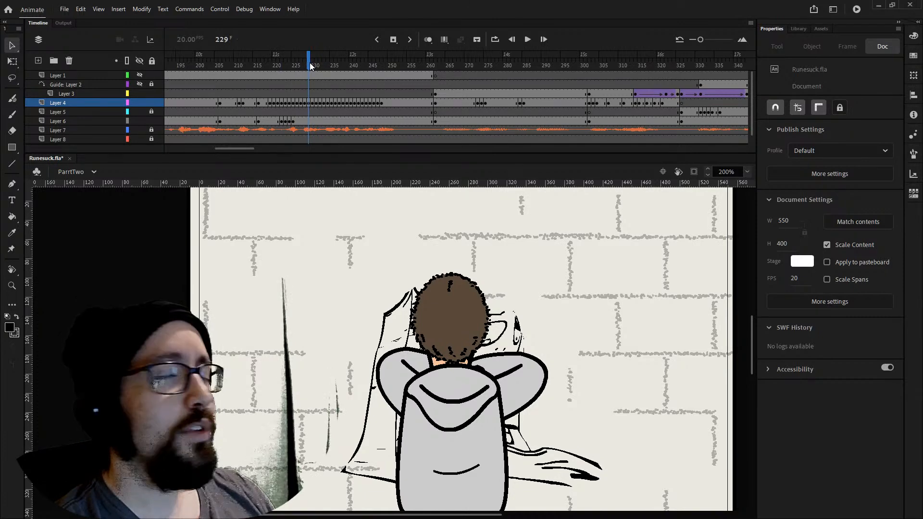
Review the shots holding the black ball from frame 239 through frame 303, viewing the whole scene around the stage.
{"action": "left_click", "coordinate": [349, 65]}
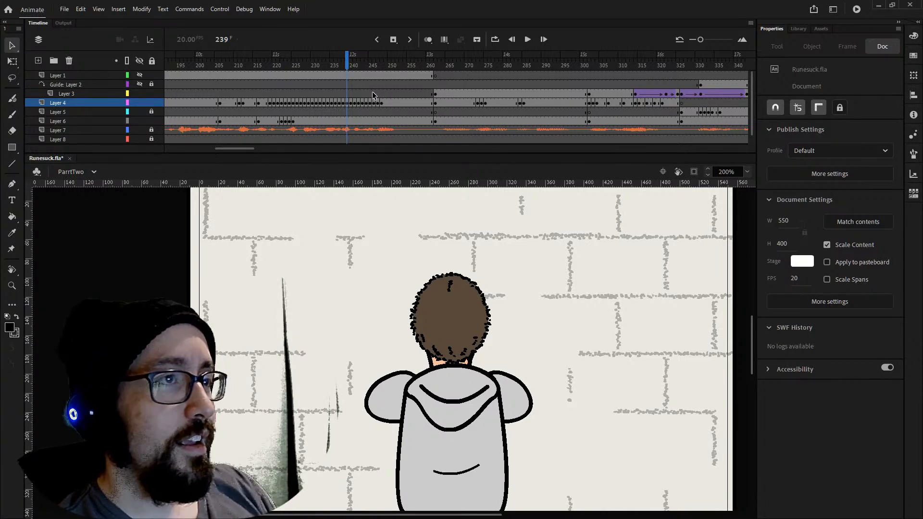
{"action": "left_click_drag", "start_coordinate": [389, 65], "coordinate": [405, 65]}
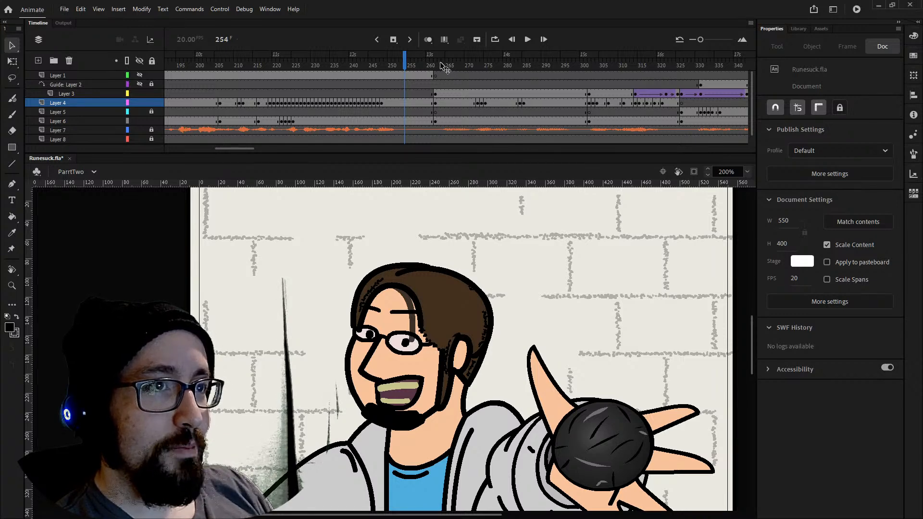
{"action": "scroll", "coordinate": [447, 63], "scroll_direction": "down", "scroll_amount": 2}
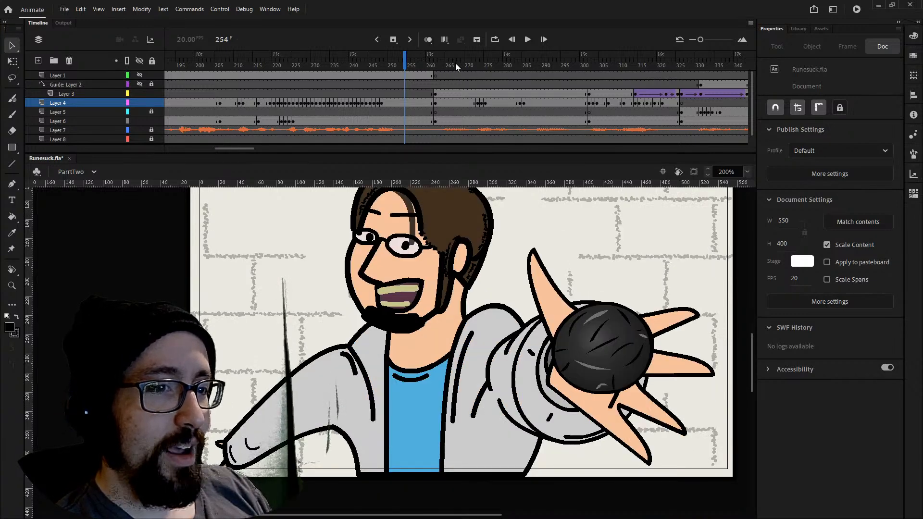
{"action": "left_click", "coordinate": [455, 62]}
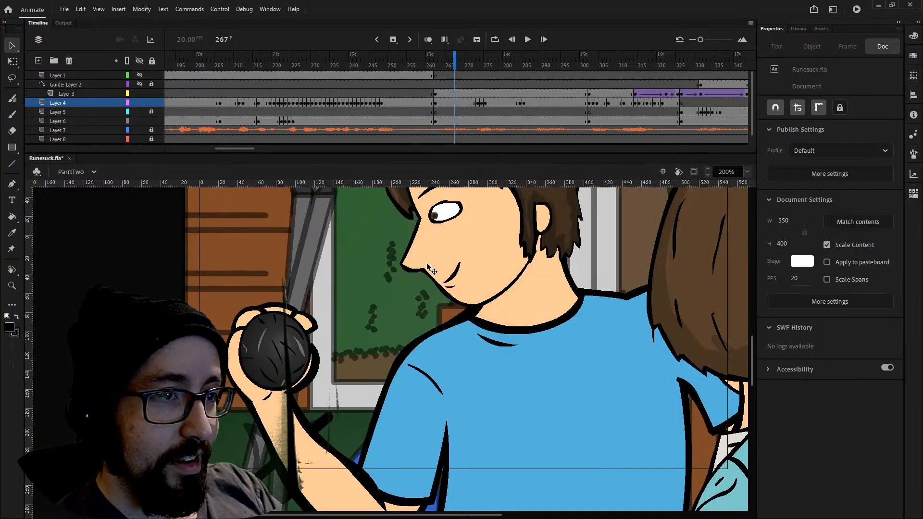
{"action": "key", "text": "ctrl+minus"}
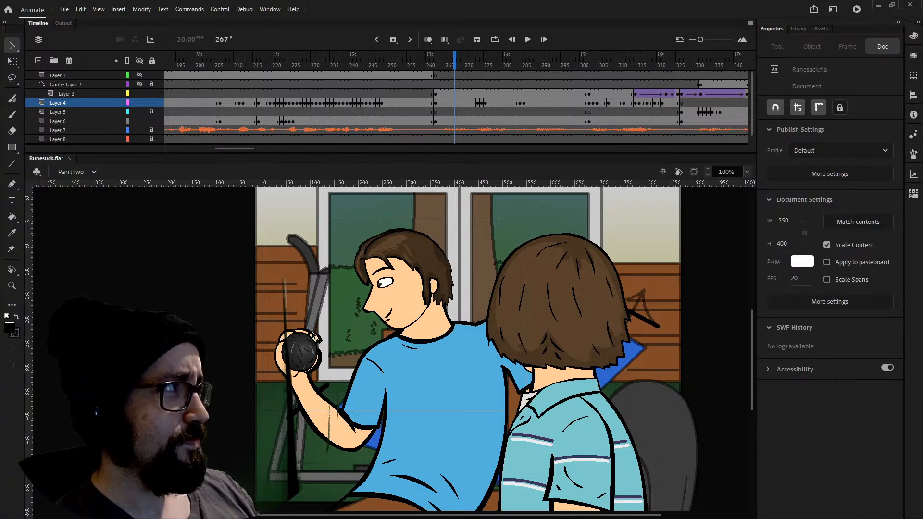
{"action": "left_click_drag", "start_coordinate": [474, 68], "coordinate": [596, 68]}
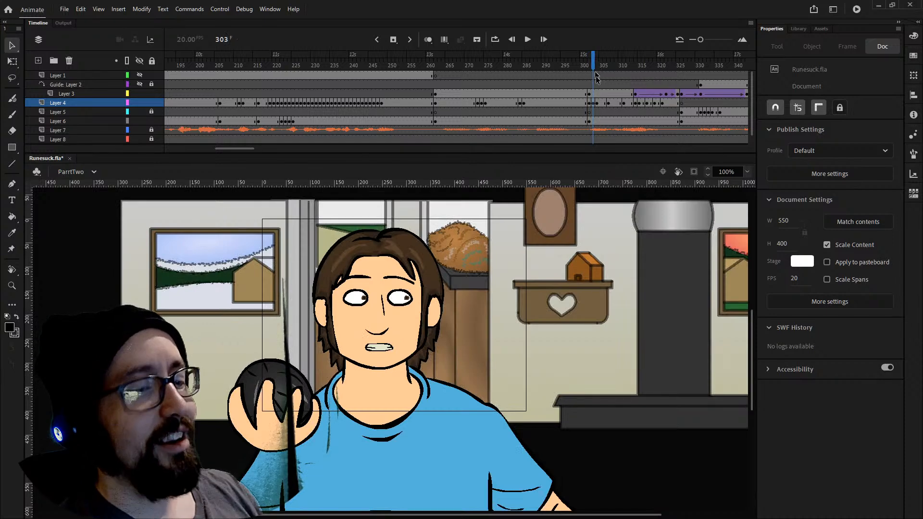
Play the animation from frame 302, pausing at frames 351 and 447 to review the shots.
{"action": "left_click_drag", "start_coordinate": [238, 149], "coordinate": [260, 145]}
{"action": "left_click", "coordinate": [269, 64]}
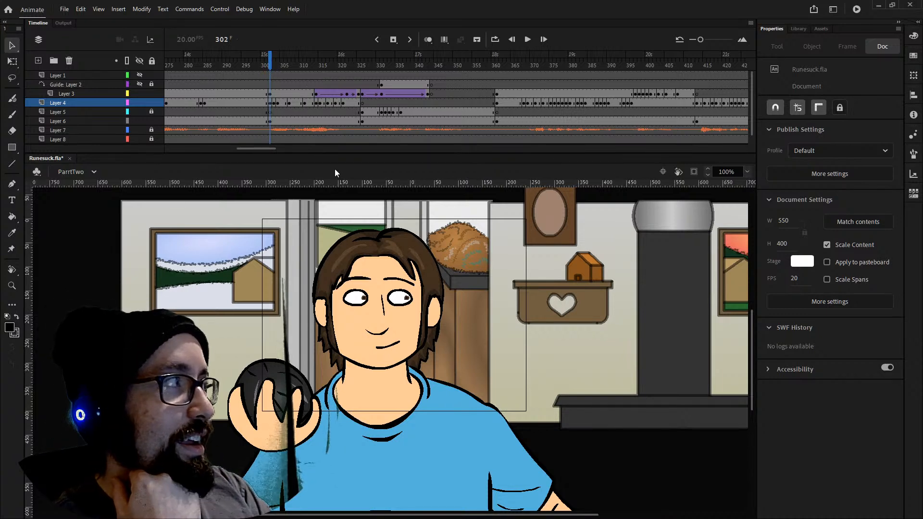
{"action": "key", "text": "Return"}
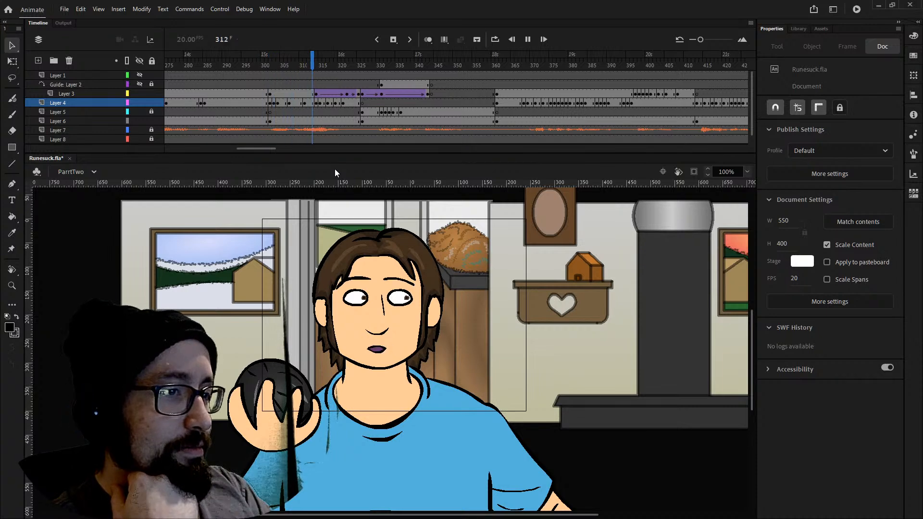
{"action": "key", "text": "Return"}
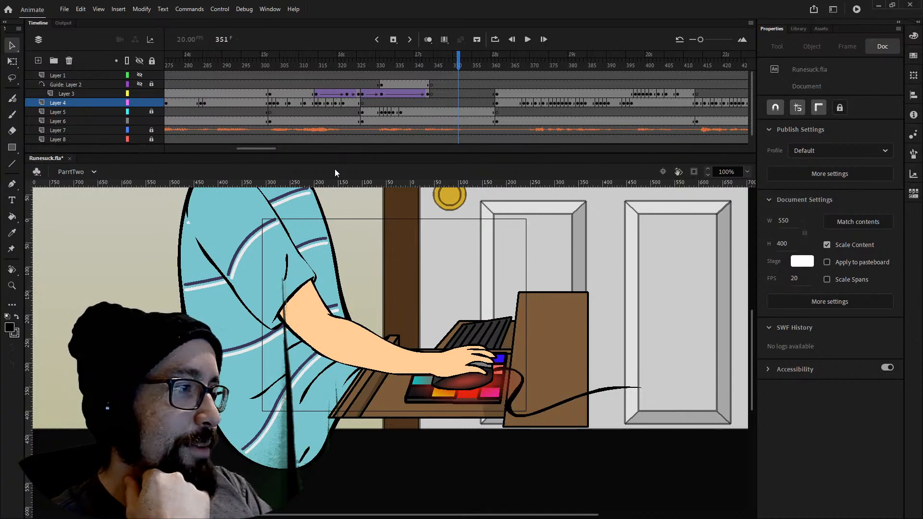
{"action": "key", "text": "Return"}
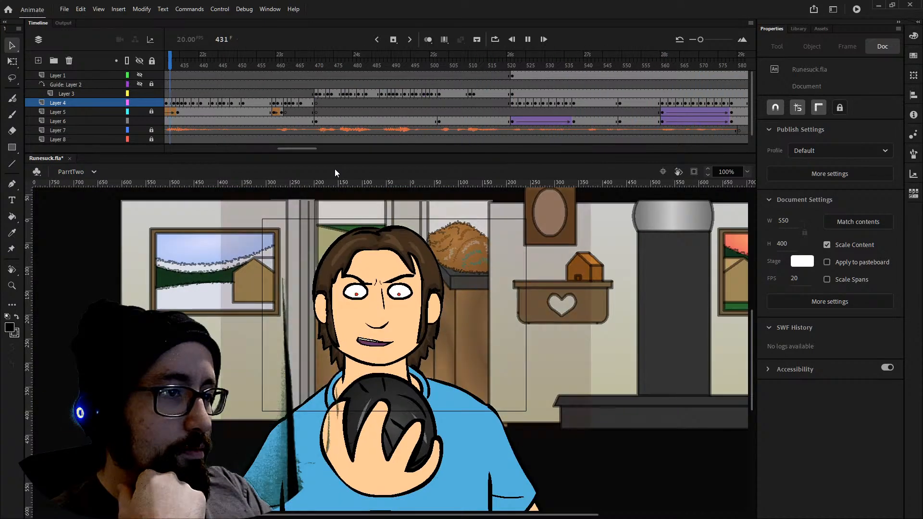
{"action": "key", "text": "Return"}
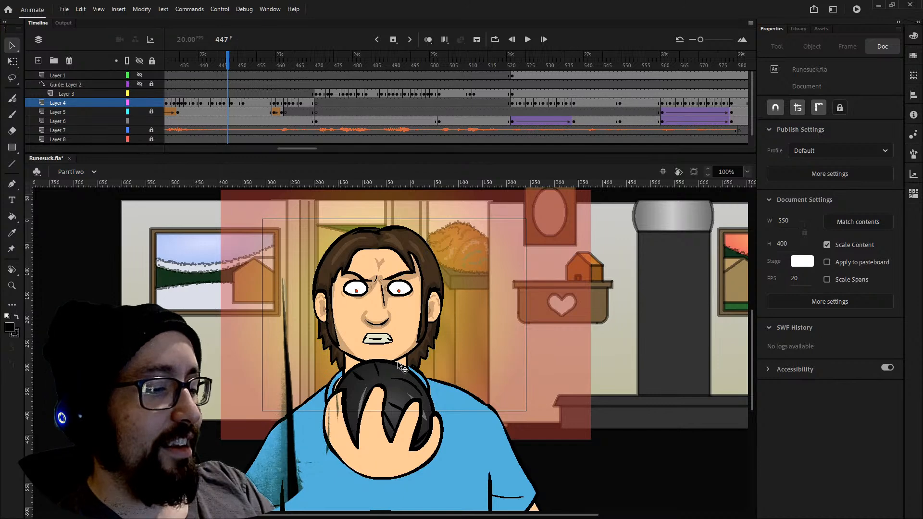
Examine the angry face and its shading up close at frame 447.
{"action": "key", "text": "ctrl+="}
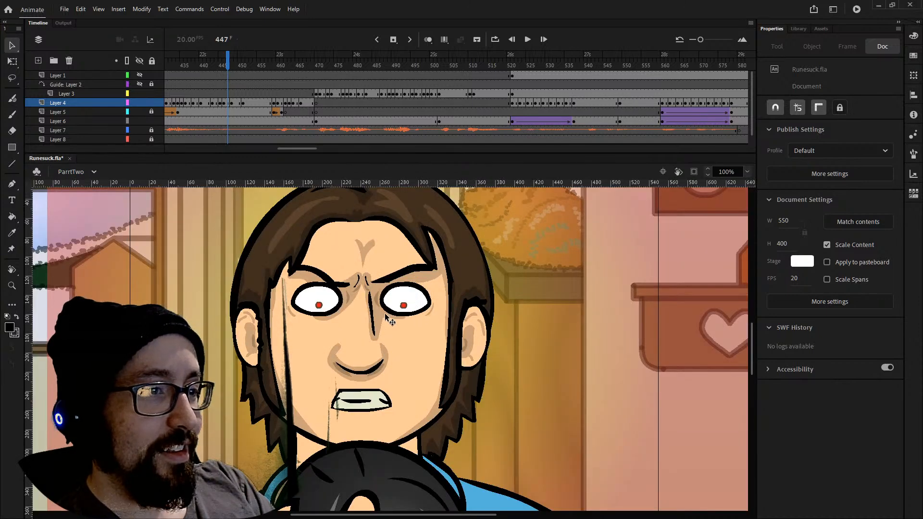
{"action": "scroll", "coordinate": [386, 322], "scroll_direction": "down", "scroll_amount": 3}
{"action": "key", "text": "ctrl+minus"}
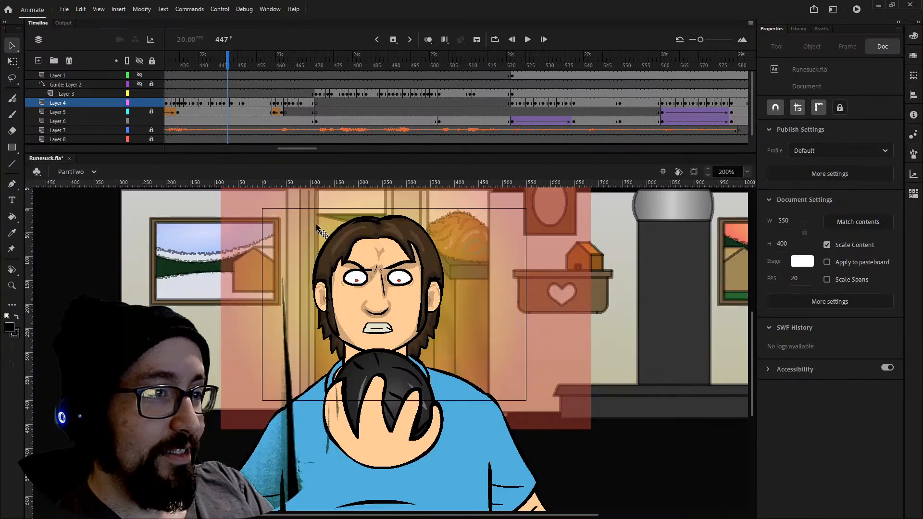
Play on to the computer desk shot and toggle Layer 3's visibility at frame 515 to inspect the background behind the character.
{"action": "key", "text": "Return"}
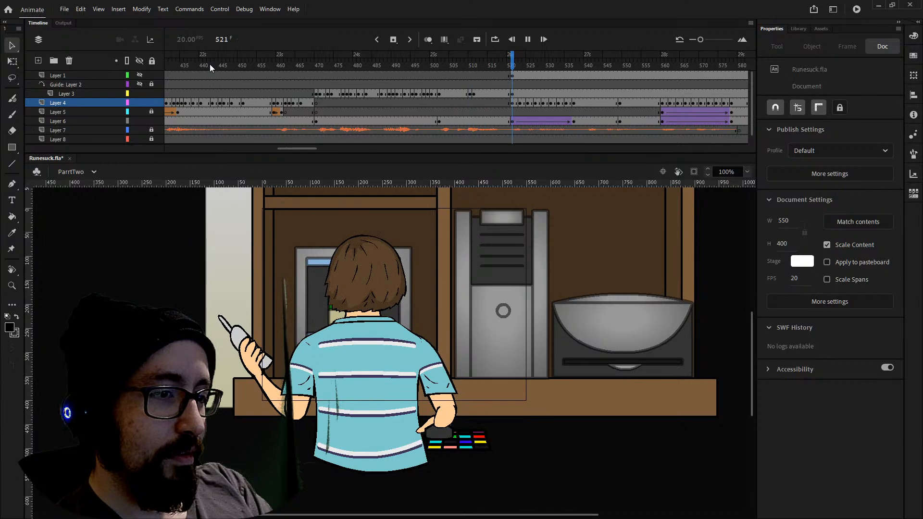
{"action": "left_click", "coordinate": [484, 67]}
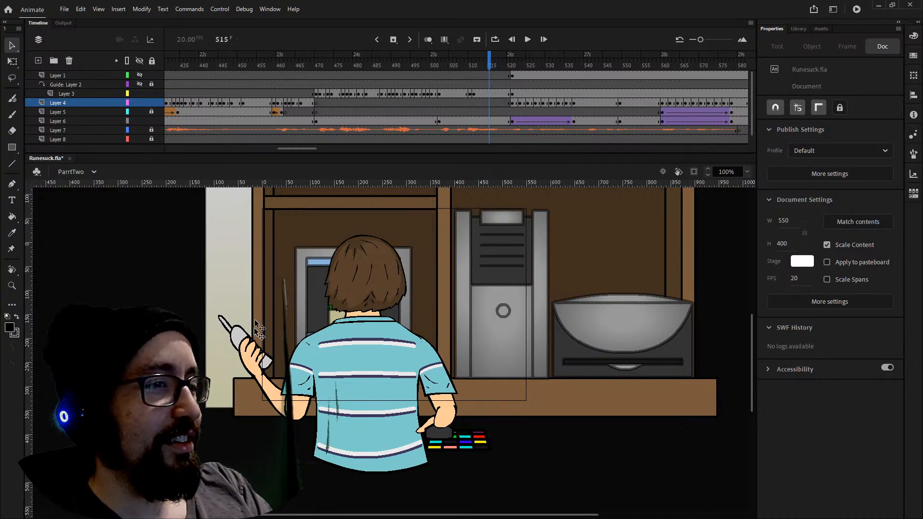
{"action": "left_click", "coordinate": [360, 285]}
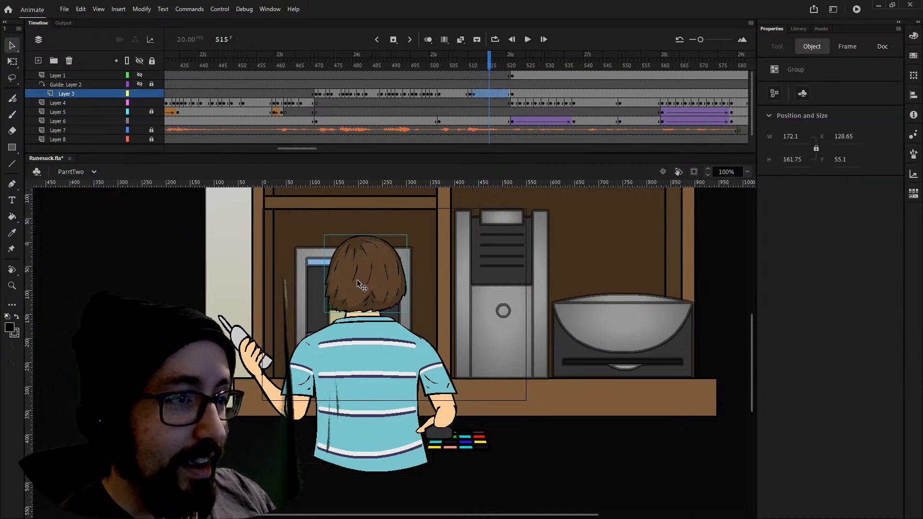
{"action": "left_click", "coordinate": [139, 94]}
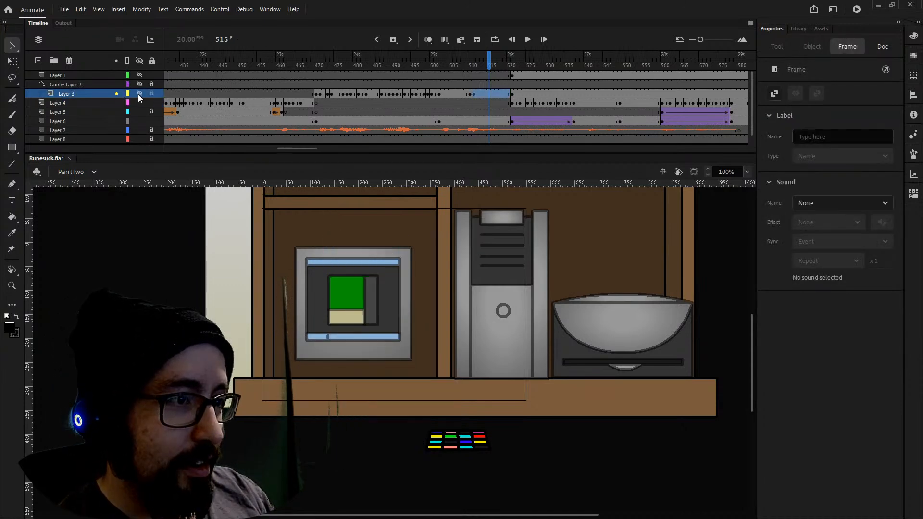
{"action": "left_click", "coordinate": [139, 94]}
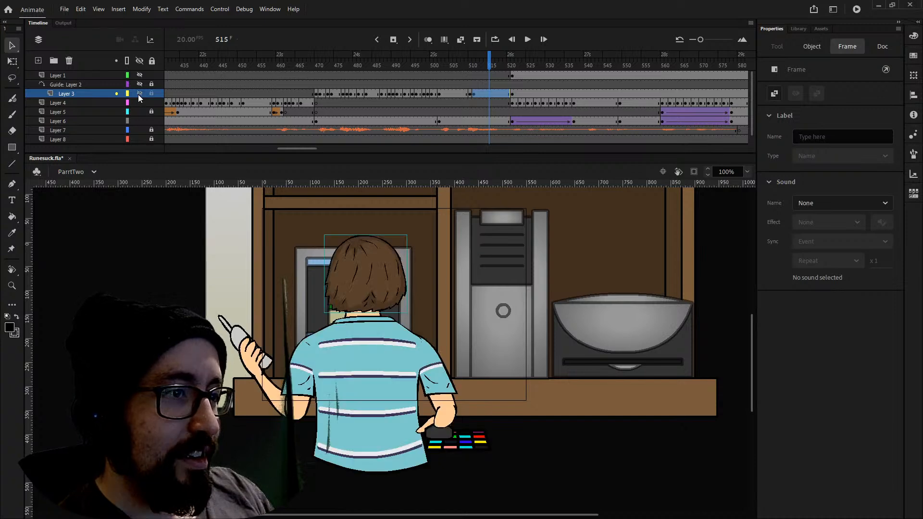
Play further ahead and check the game-screen and living-room shots at frames 682, 655 and 622.
{"action": "key", "text": "Return"}
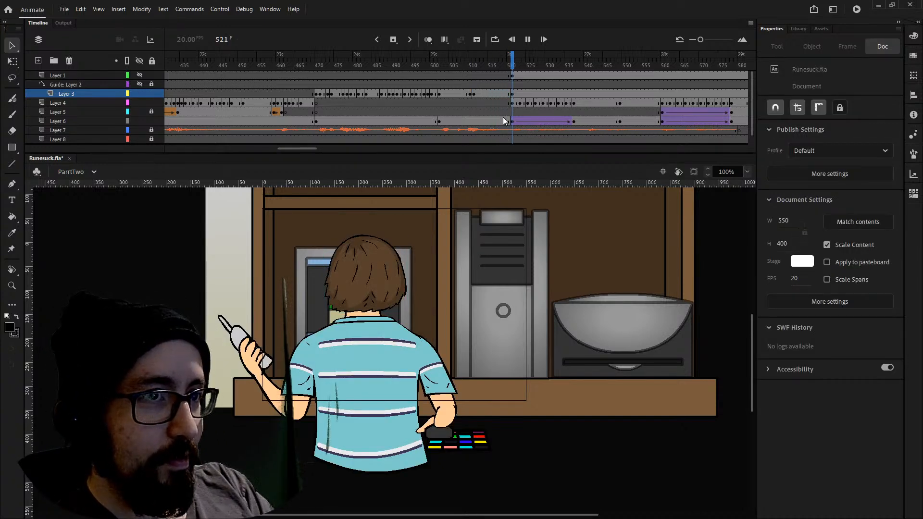
{"action": "left_click", "coordinate": [520, 66]}
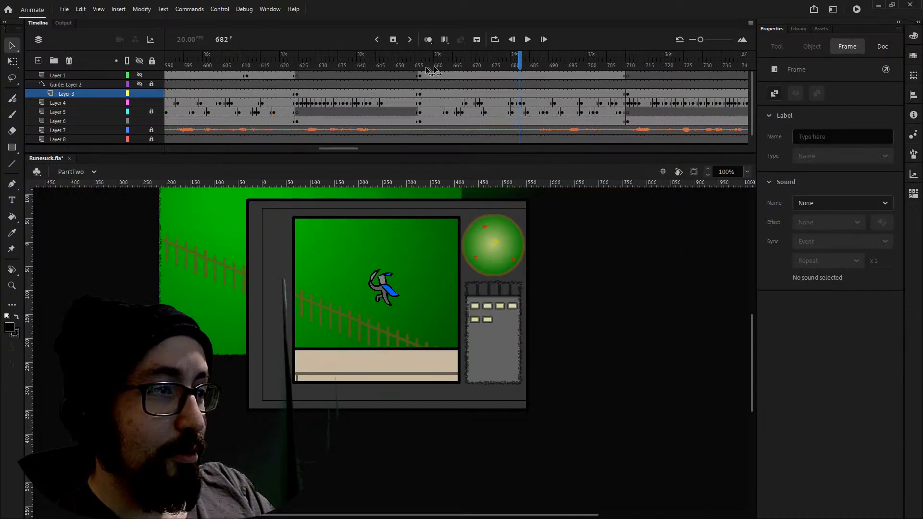
{"action": "mouse_move", "coordinate": [432, 66]}
{"action": "left_mouse_down"}
{"action": "mouse_move", "coordinate": [394, 67]}
{"action": "mouse_move", "coordinate": [425, 64]}
{"action": "left_mouse_up"}
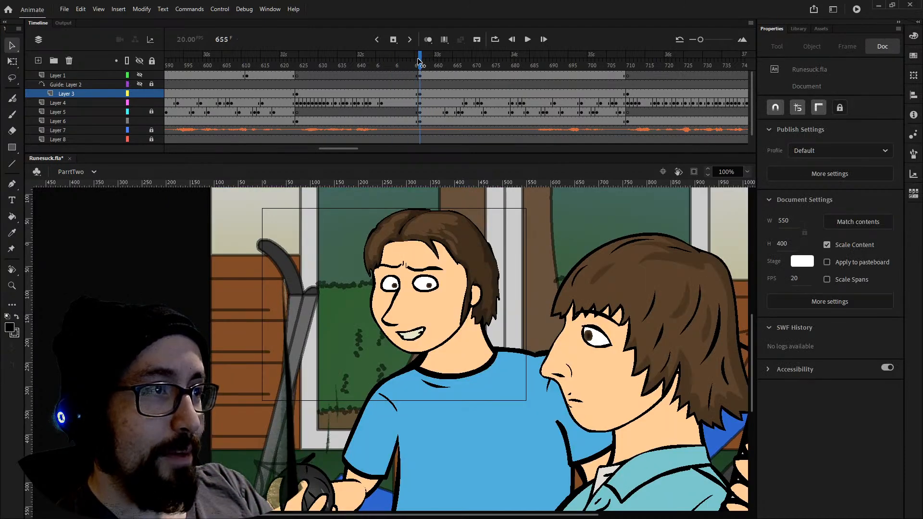
{"action": "left_click", "coordinate": [290, 65]}
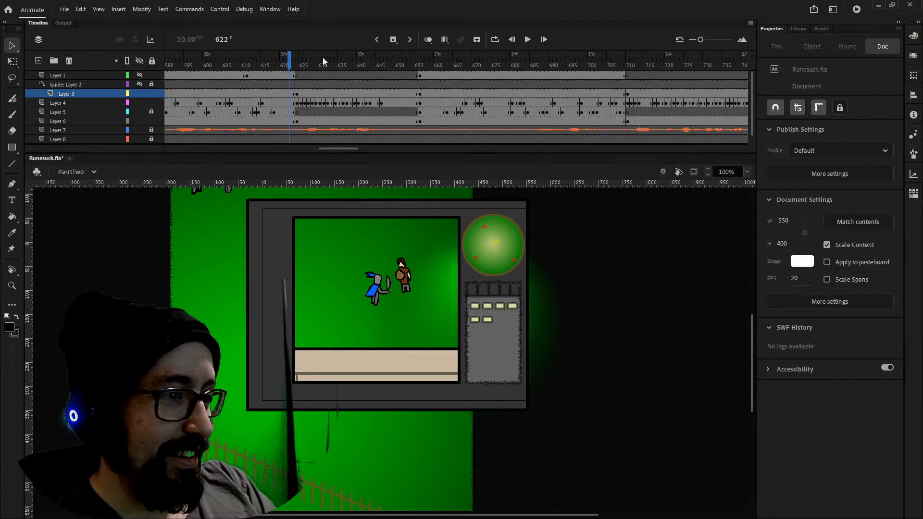
Scrub ahead through the living-room shots, stopping at frames 655 and 715.
{"action": "left_click_drag", "start_coordinate": [323, 61], "coordinate": [420, 61]}
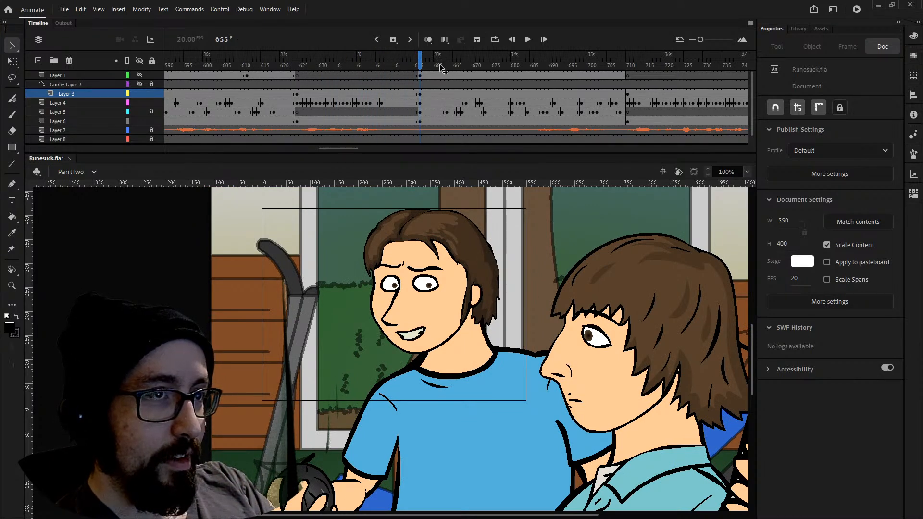
{"action": "left_click", "coordinate": [442, 66]}
{"action": "left_click_drag", "start_coordinate": [454, 67], "coordinate": [647, 66]}
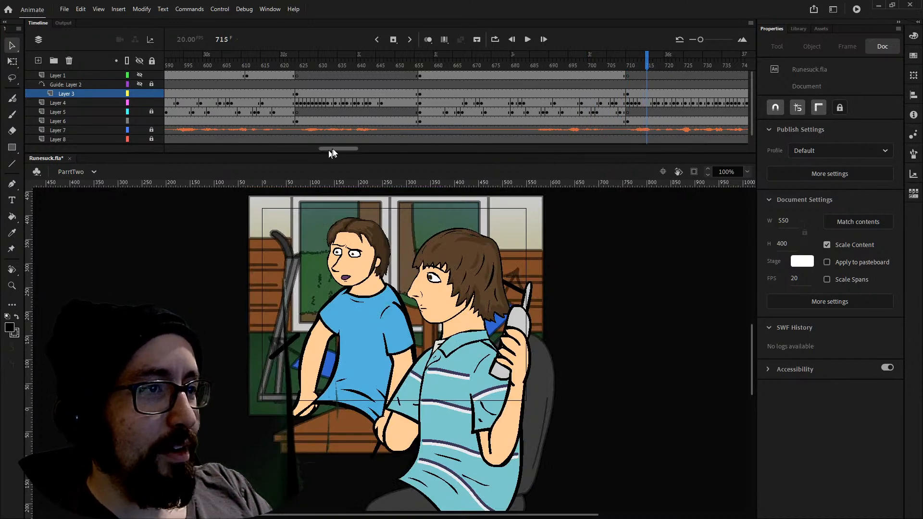
Scrub on through frames 739 and 762, and view the striped-shirt character holding the phone at 200% zoom.
{"action": "left_click_drag", "start_coordinate": [336, 149], "coordinate": [362, 147]}
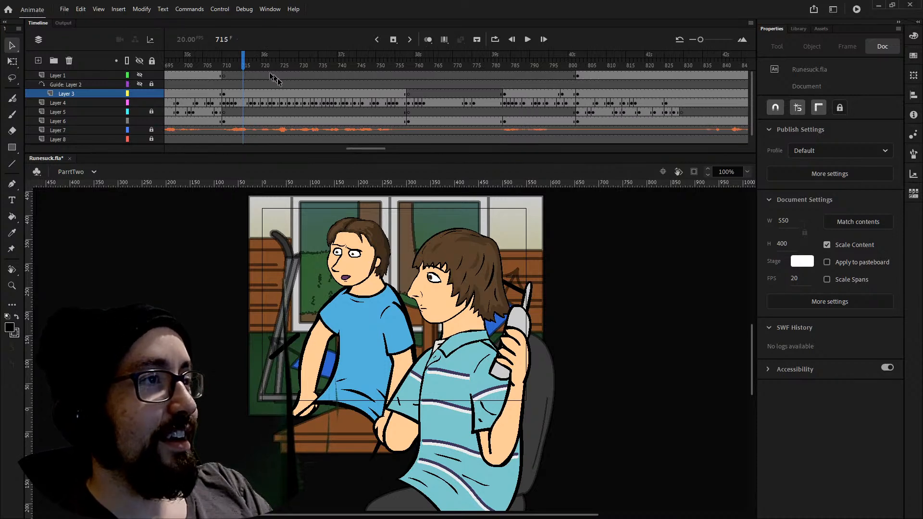
{"action": "left_click_drag", "start_coordinate": [246, 65], "coordinate": [338, 61]}
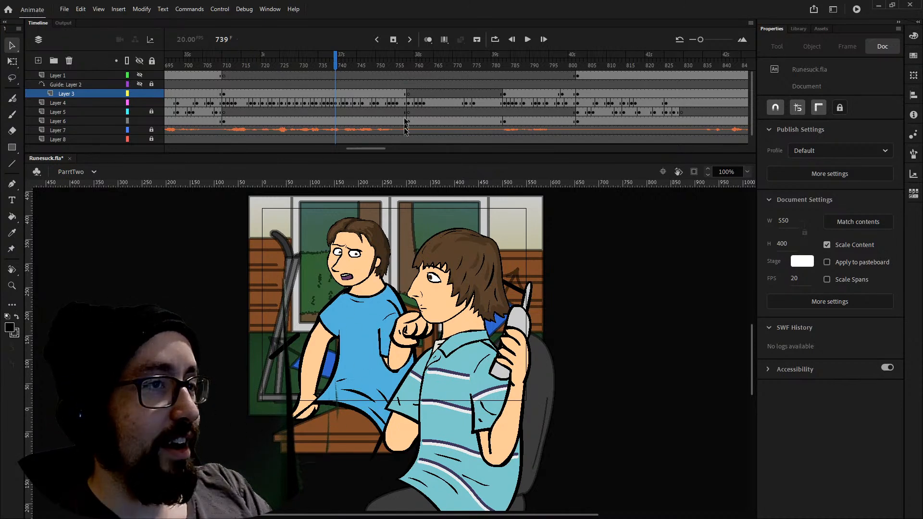
{"action": "left_click", "coordinate": [360, 67]}
{"action": "left_click_drag", "start_coordinate": [359, 68], "coordinate": [425, 68]}
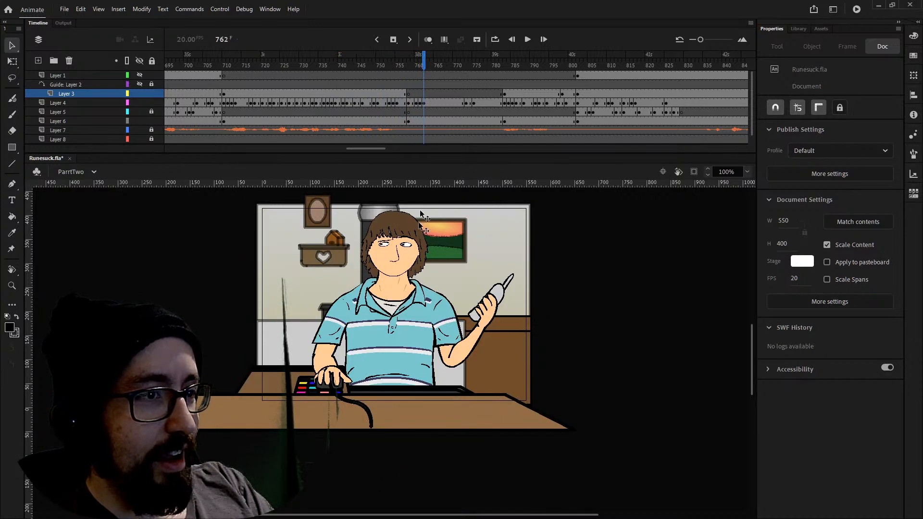
{"action": "key", "text": "ctrl+equal"}
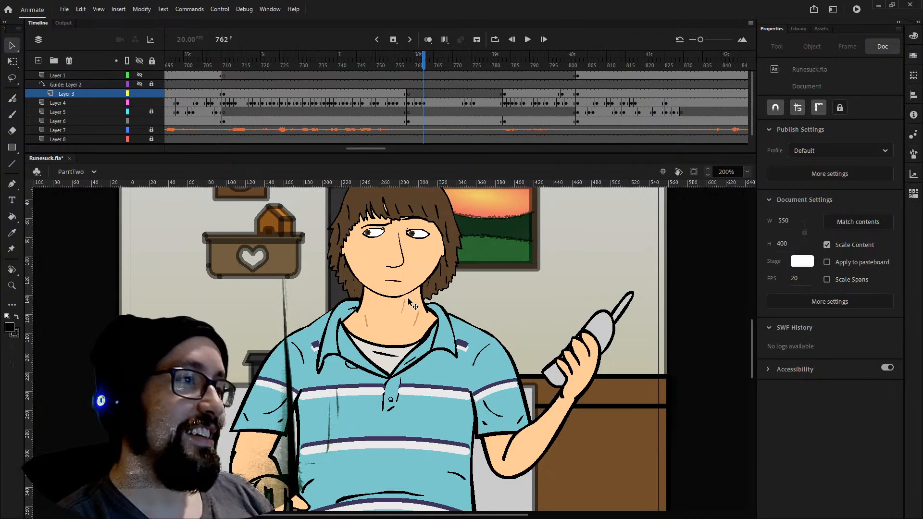
Play the phone scene from frame 766 and pause at the game-screen shot at frame 803.
{"action": "left_click_drag", "start_coordinate": [423, 66], "coordinate": [442, 84]}
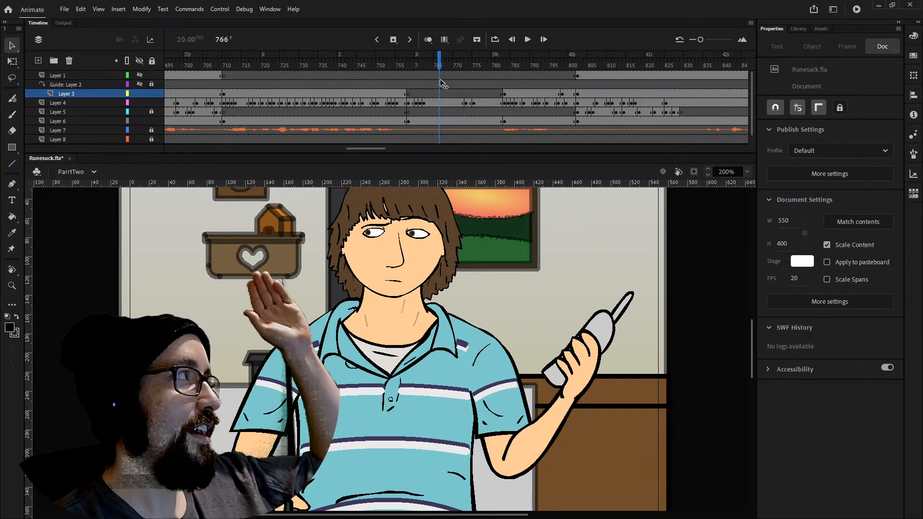
{"action": "mouse_move", "coordinate": [442, 85]}
{"action": "left_mouse_down"}
{"action": "mouse_move", "coordinate": [467, 77]}
{"action": "mouse_move", "coordinate": [418, 77]}
{"action": "mouse_move", "coordinate": [481, 69]}
{"action": "mouse_move", "coordinate": [438, 77]}
{"action": "left_mouse_up"}
{"action": "key", "text": "Return"}
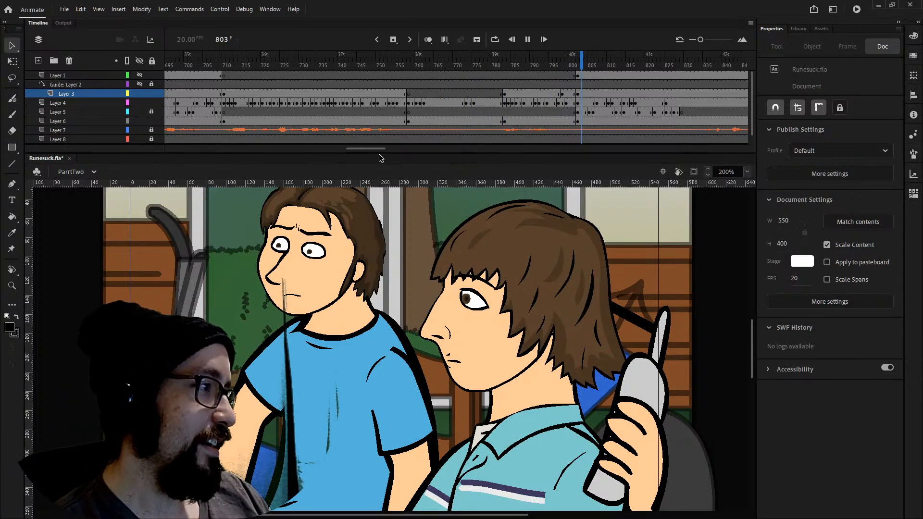
{"action": "key", "text": "Return"}
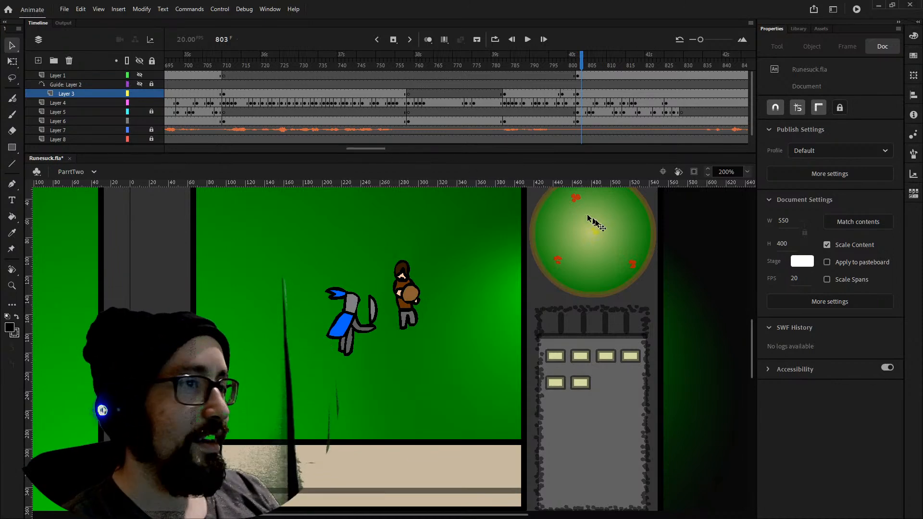
Play the game-screen shot from frame 803 twice and check the lone knight at frame 830.
{"action": "left_click_drag", "start_coordinate": [366, 149], "coordinate": [383, 151]}
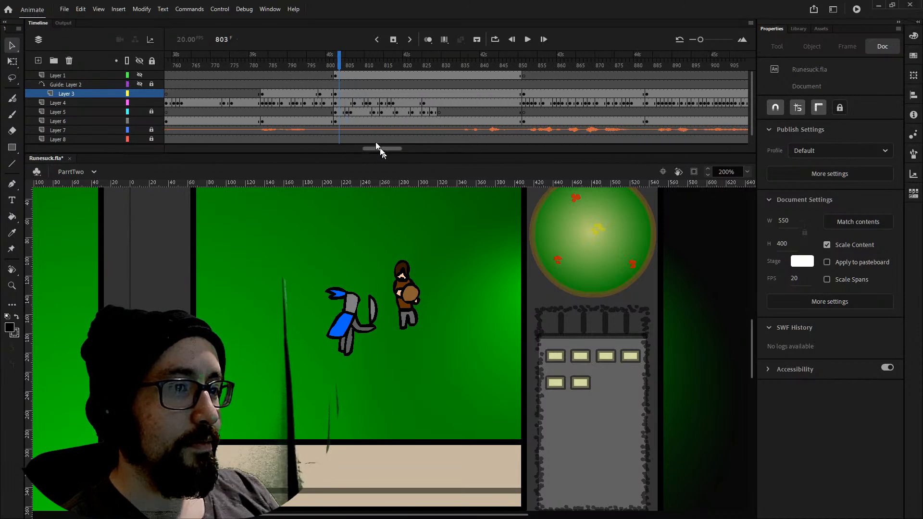
{"action": "key", "text": "Return"}
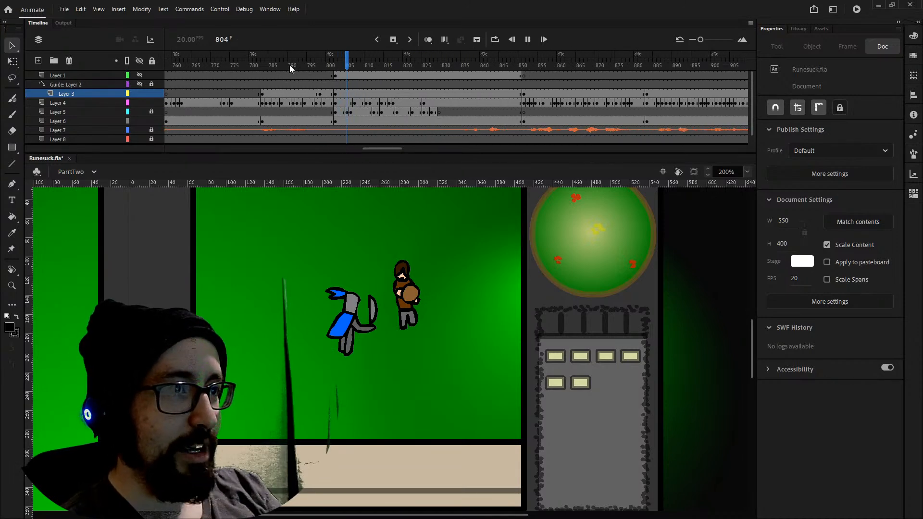
{"action": "key", "text": "Return"}
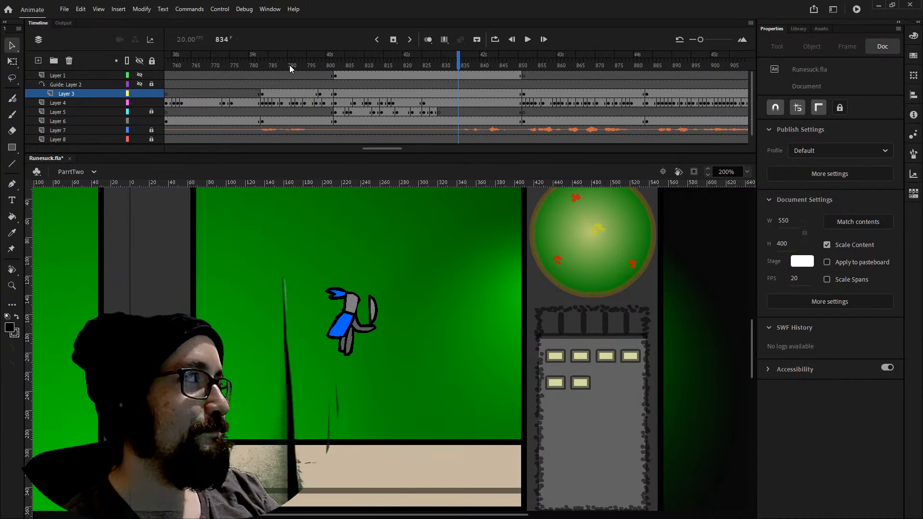
{"action": "left_click", "coordinate": [339, 65]}
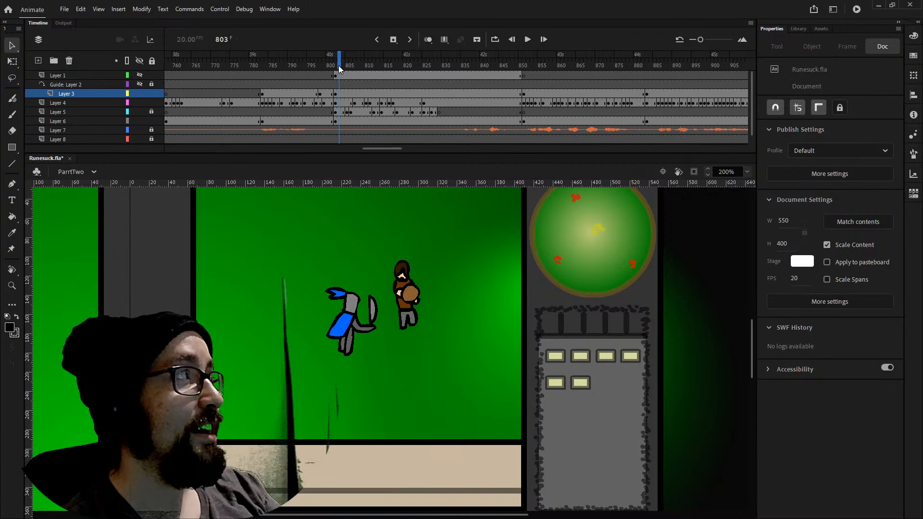
{"action": "key", "text": "Return"}
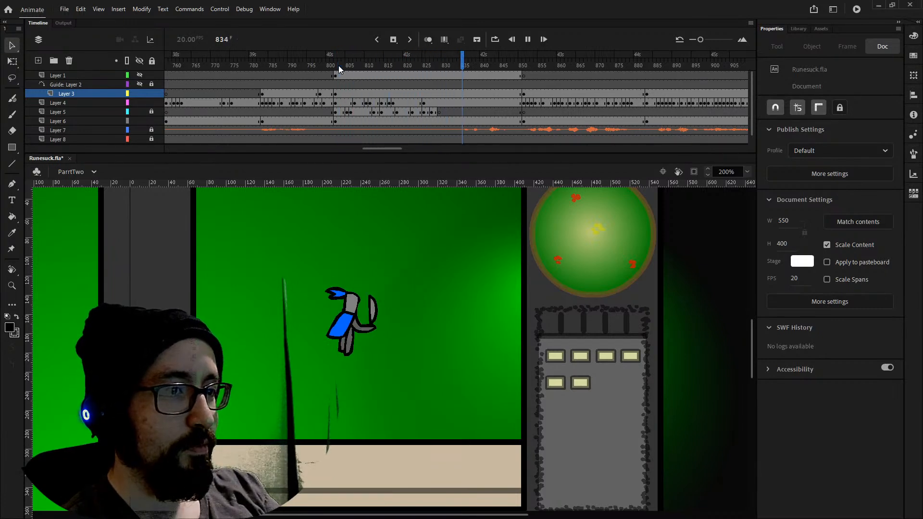
{"action": "left_click", "coordinate": [432, 66]}
{"action": "mouse_move", "coordinate": [432, 64]}
{"action": "left_mouse_down"}
{"action": "mouse_move", "coordinate": [423, 65]}
{"action": "mouse_move", "coordinate": [444, 65]}
{"action": "left_mouse_up"}
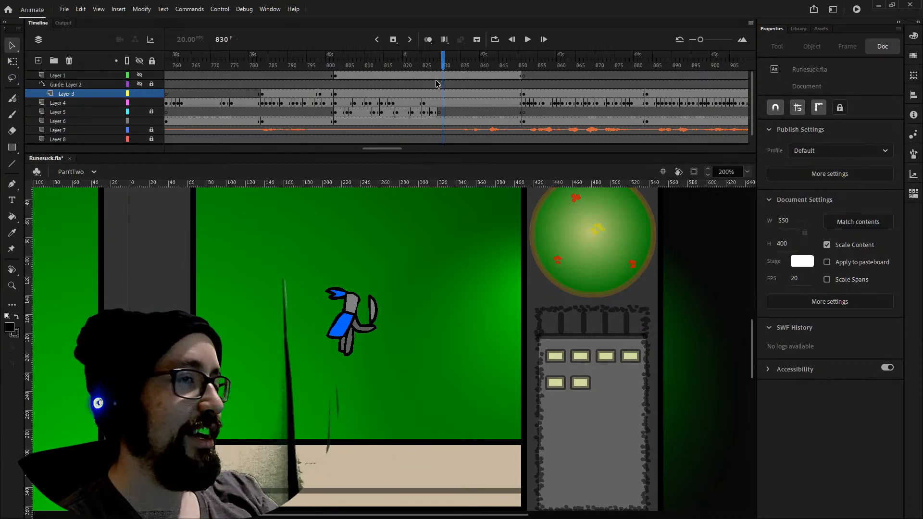
Skip further ahead on the timeline and play the two-character conversation through frame 974, pausing at frame 1047.
{"action": "left_click_drag", "start_coordinate": [385, 148], "coordinate": [400, 150]}
{"action": "left_click", "coordinate": [260, 65]}
{"action": "key", "text": "Return"}
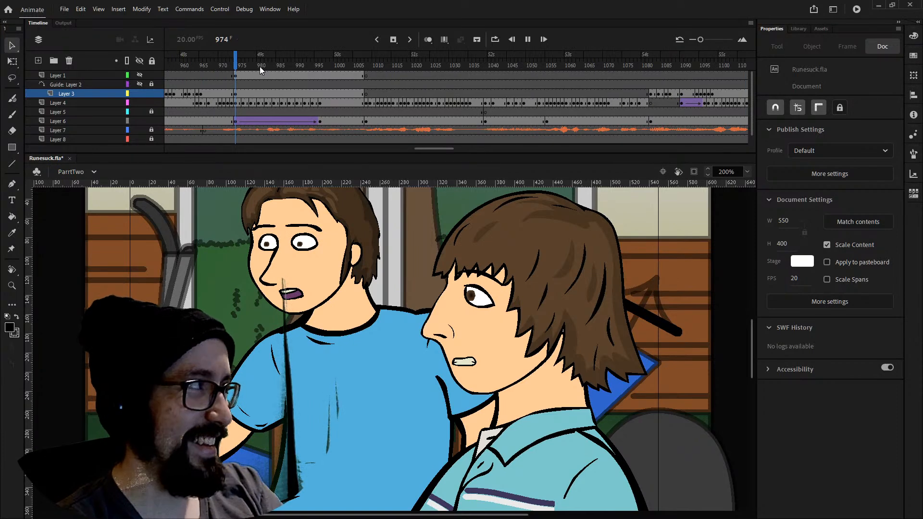
{"action": "key", "text": "Return"}
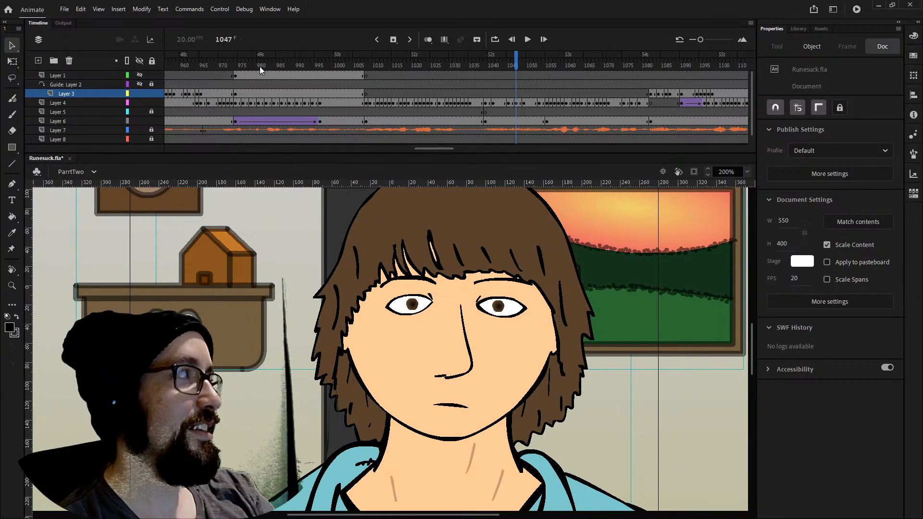
Play the close-up of the blue-shirted character from frame 1008, pausing at frames 1036 and 1080.
{"action": "left_click", "coordinate": [368, 63]}
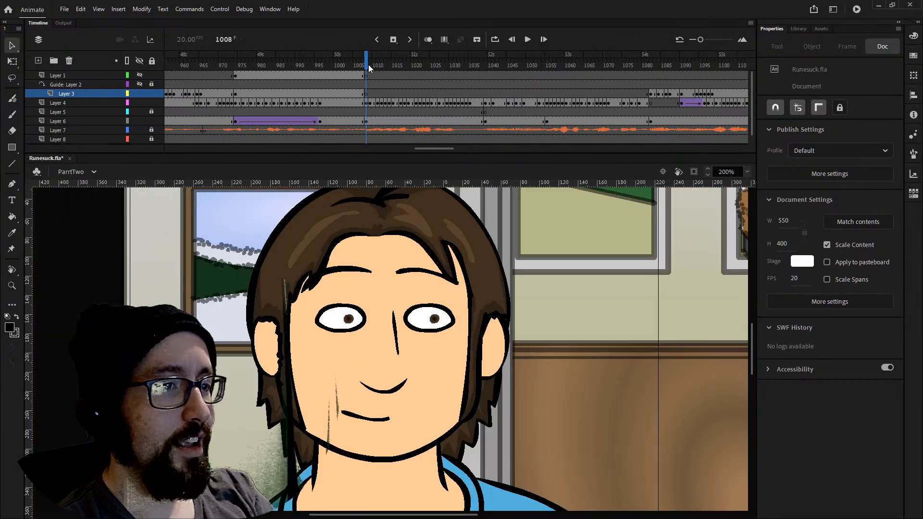
{"action": "key", "text": "Return"}
{"action": "key", "text": "Return"}
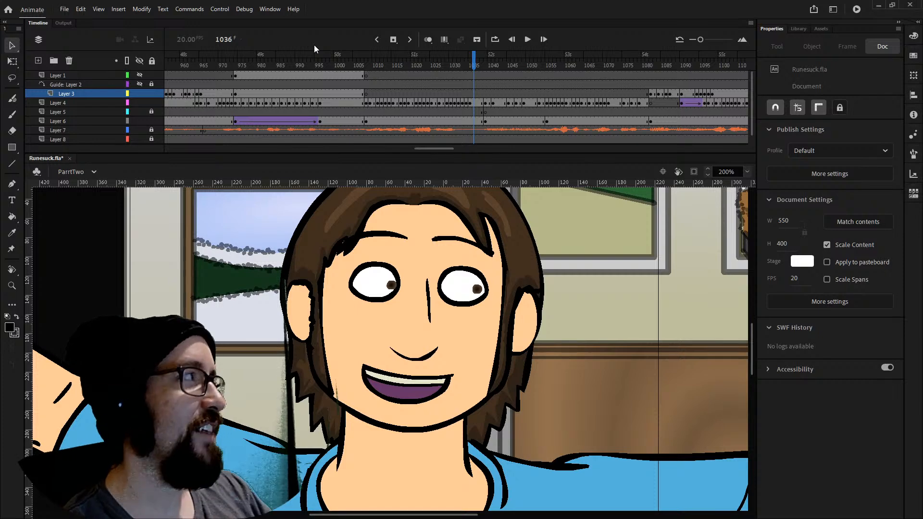
{"action": "key", "text": "Return"}
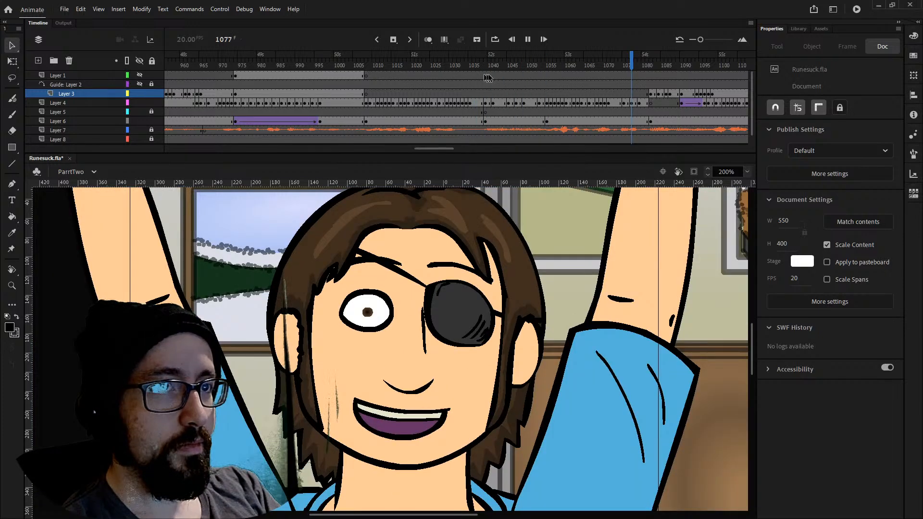
{"action": "key", "text": "Return"}
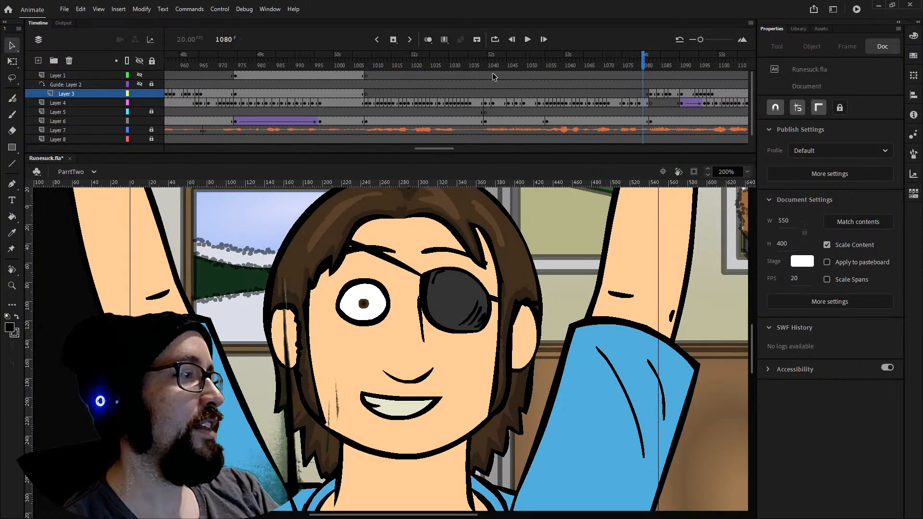
Play on to frame 1299, examine the striped-shirt character's face at up to 800% zoom, and check his eyes at frame 1271.
{"action": "key", "text": "Return"}
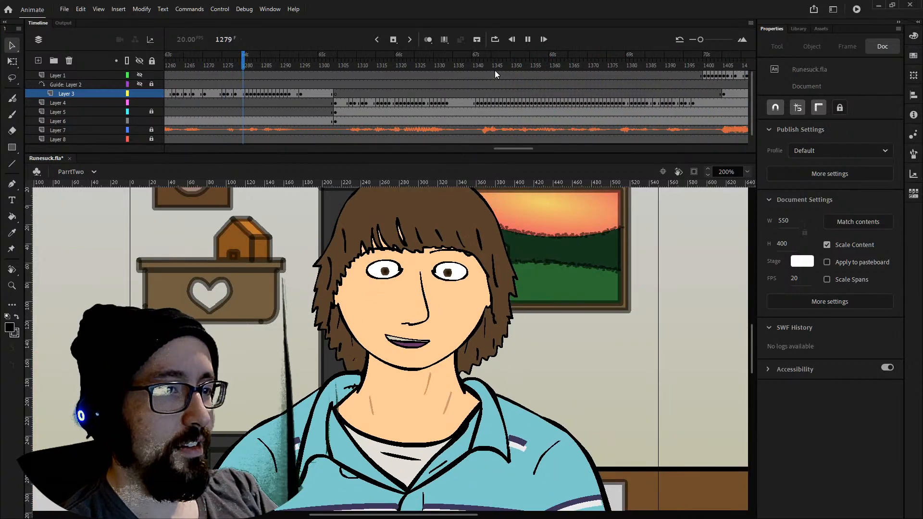
{"action": "key", "text": "Return"}
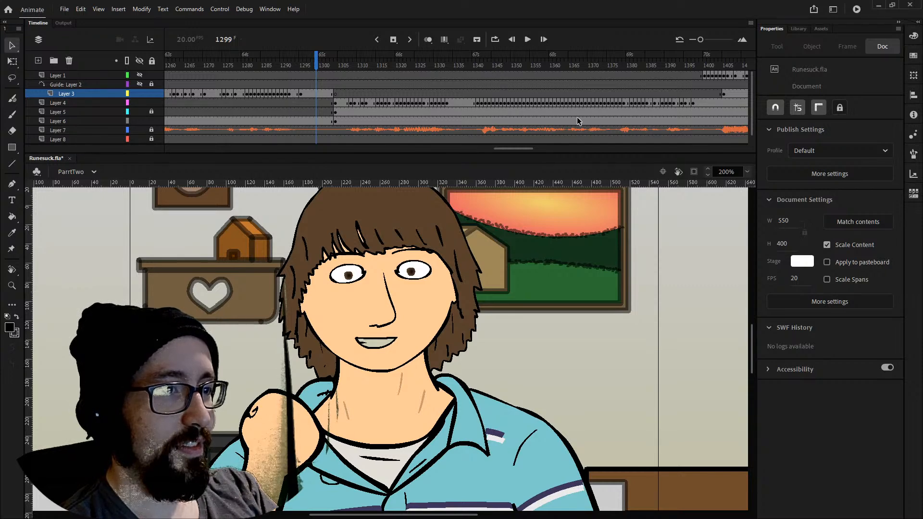
{"action": "scroll", "coordinate": [406, 270], "scroll_direction": "up", "scroll_amount": 1}
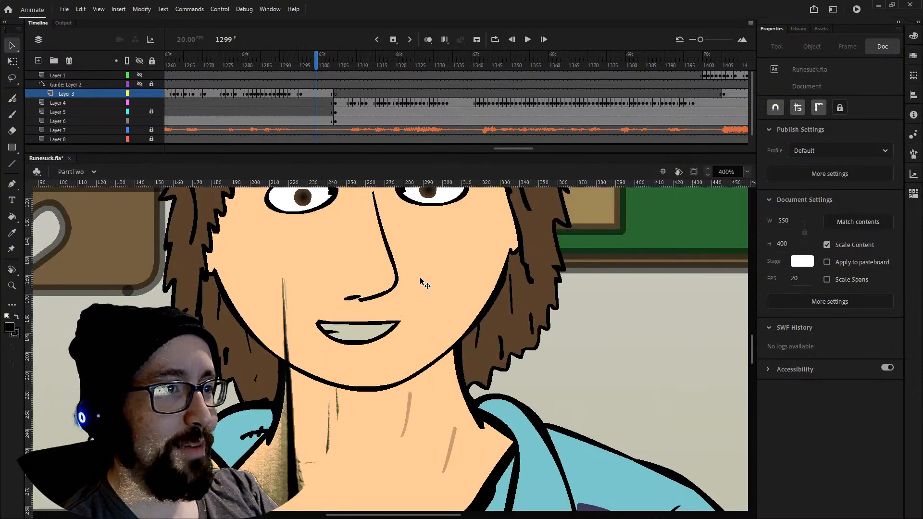
{"action": "scroll", "coordinate": [421, 278], "scroll_direction": "up", "scroll_amount": 1}
{"action": "scroll", "coordinate": [428, 287], "scroll_direction": "up", "scroll_amount": 3}
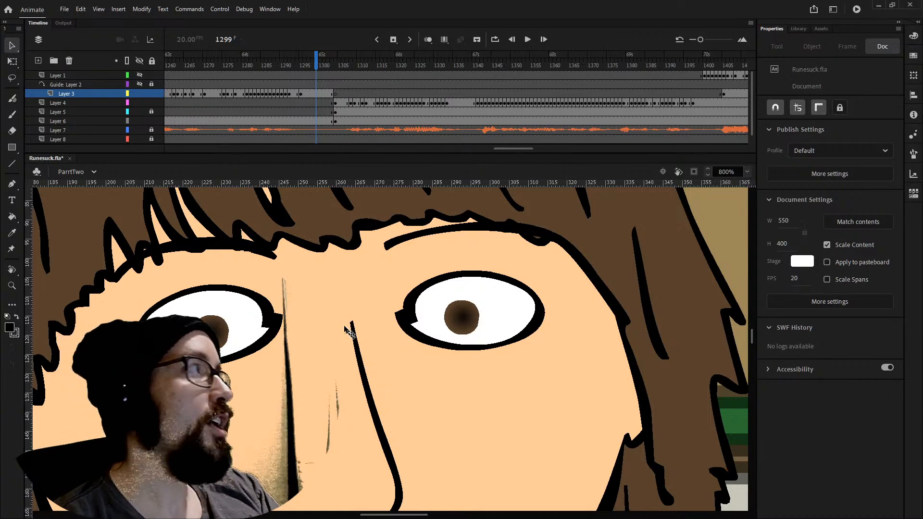
{"action": "left_click", "coordinate": [209, 65]}
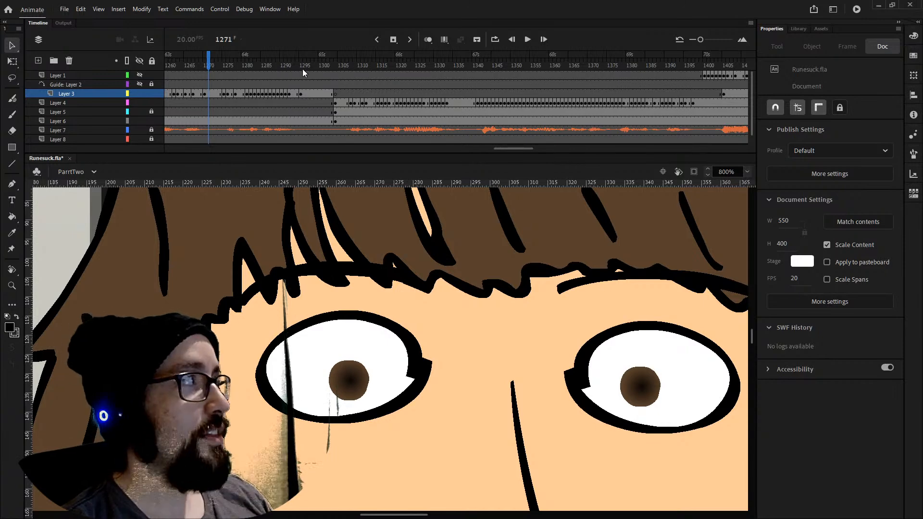
Play the pirate shot from frame 1304 at 200% zoom, pausing at frame 1335 and again at frame 1440.
{"action": "left_click", "coordinate": [342, 69]}
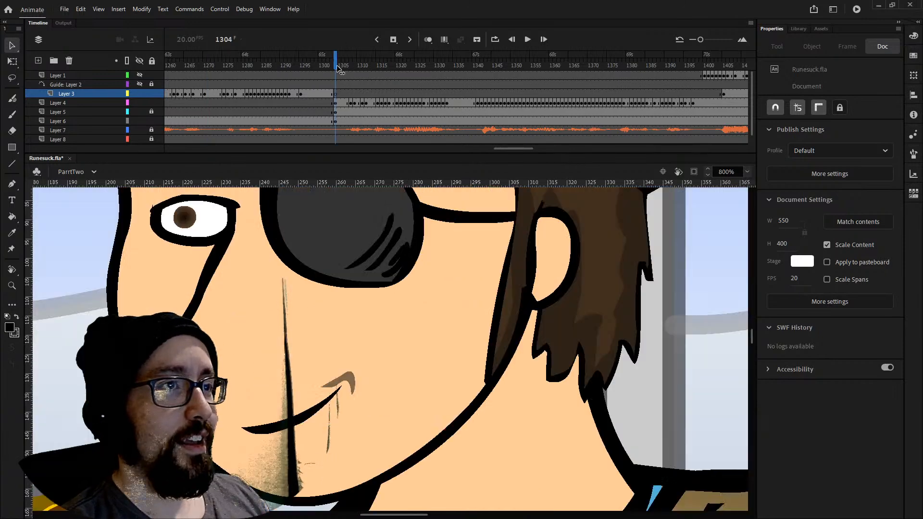
{"action": "key", "text": "ctrl+minus"}
{"action": "key", "text": "ctrl+minus"}
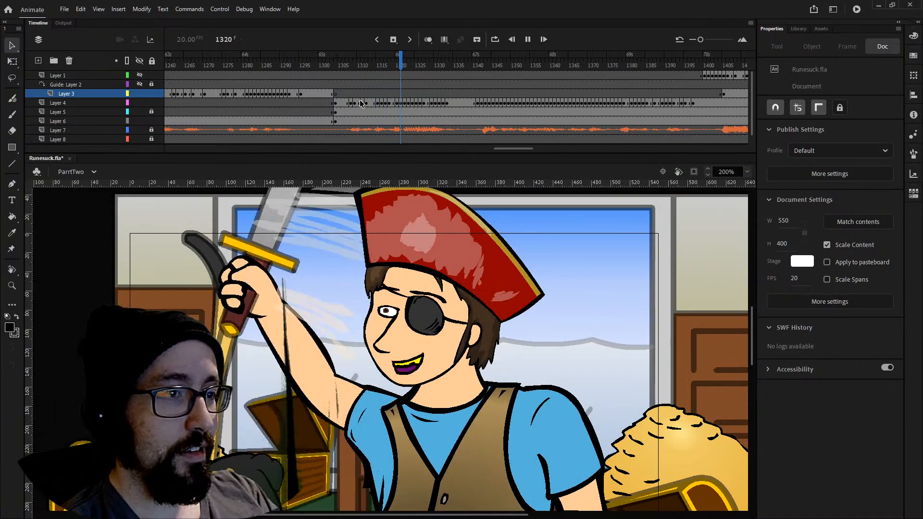
{"action": "key", "text": "Return"}
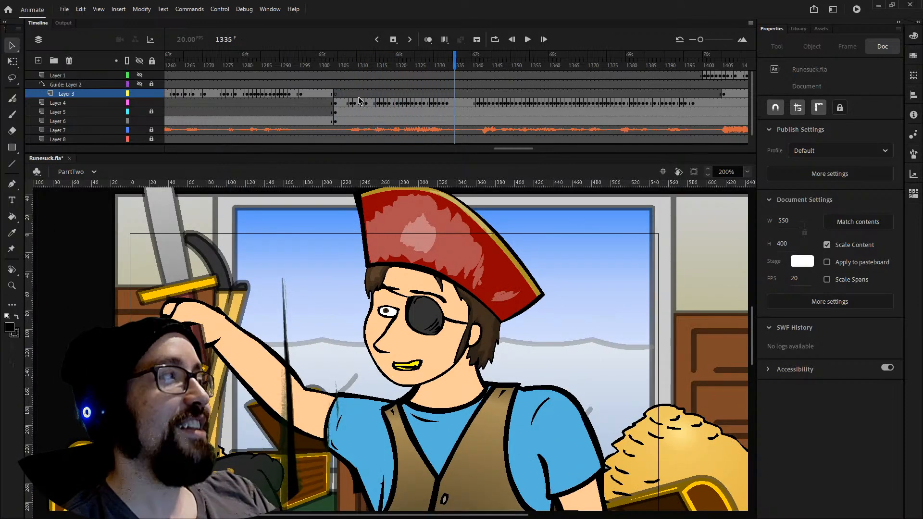
{"action": "key", "text": "Return"}
{"action": "key", "text": "Return"}
{"action": "key", "text": "Return"}
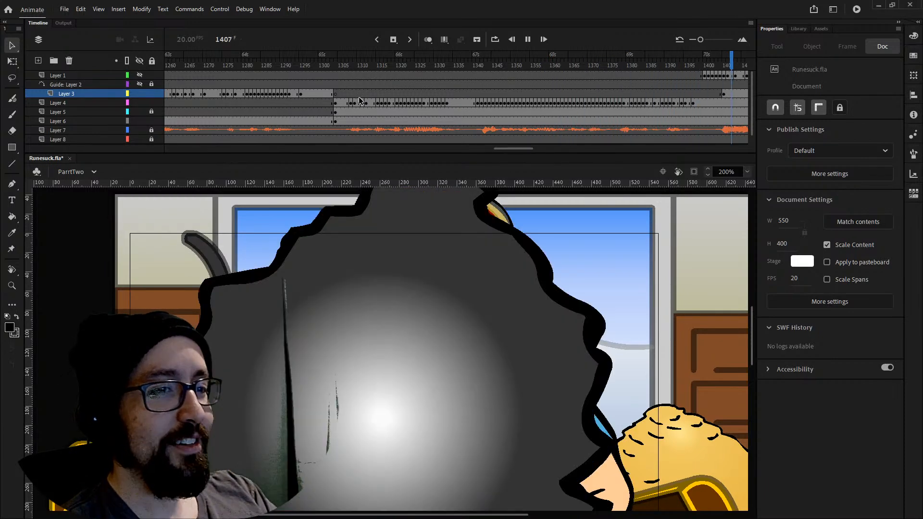
{"action": "key", "text": "Return"}
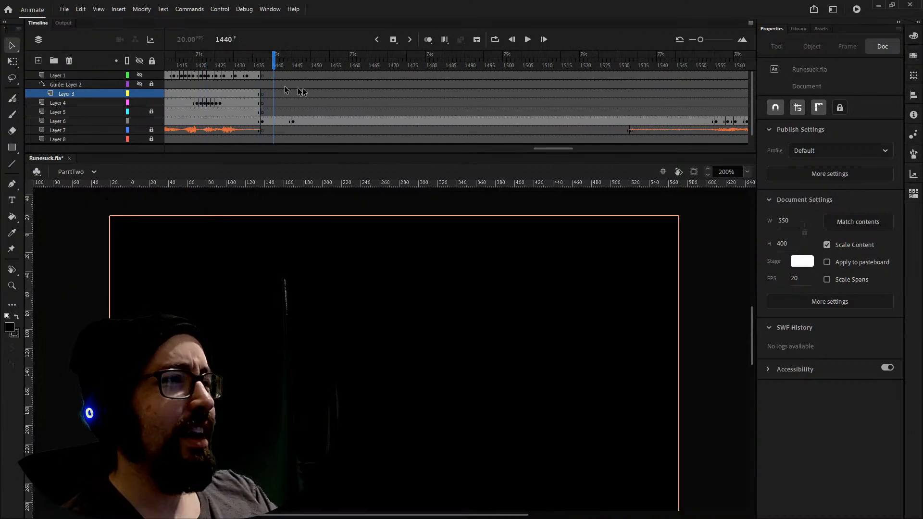
Toggle Layer 1's visibility at frame 1434 to inspect the red-shirted character in the wall hole, leaving the layer hidden.
{"action": "left_click", "coordinate": [251, 66]}
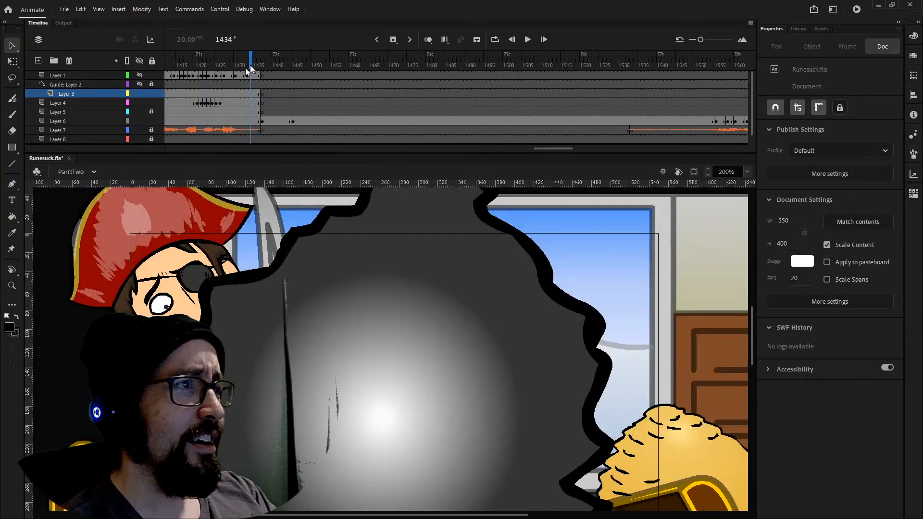
{"action": "left_click", "coordinate": [139, 76]}
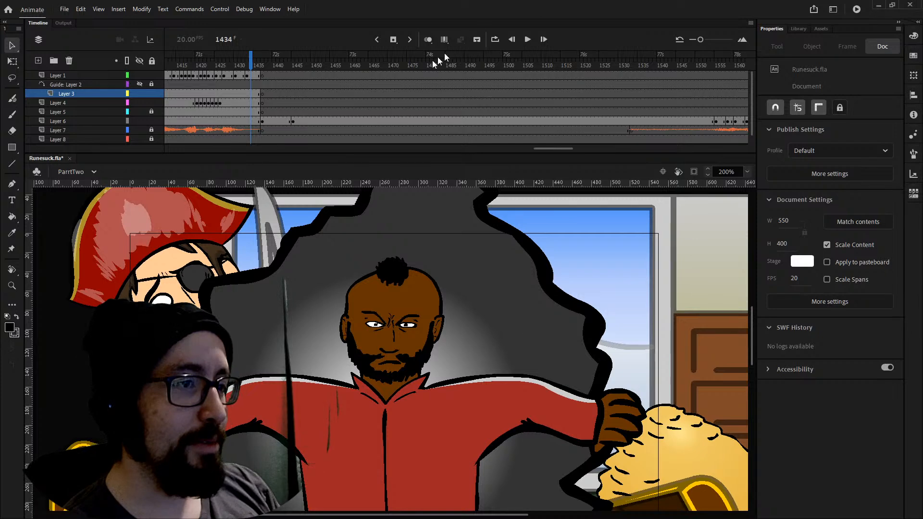
{"action": "scroll", "coordinate": [316, 389], "scroll_direction": "down", "scroll_amount": 3}
{"action": "scroll", "coordinate": [317, 389], "scroll_direction": "up", "scroll_amount": 3}
{"action": "scroll", "coordinate": [318, 389], "scroll_direction": "down", "scroll_amount": 3}
{"action": "scroll", "coordinate": [318, 390], "scroll_direction": "up", "scroll_amount": 3}
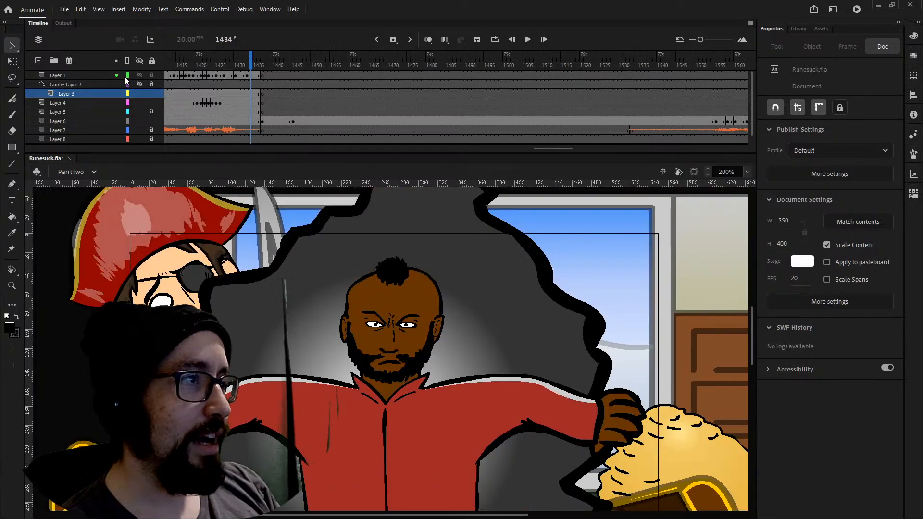
{"action": "left_click", "coordinate": [139, 75]}
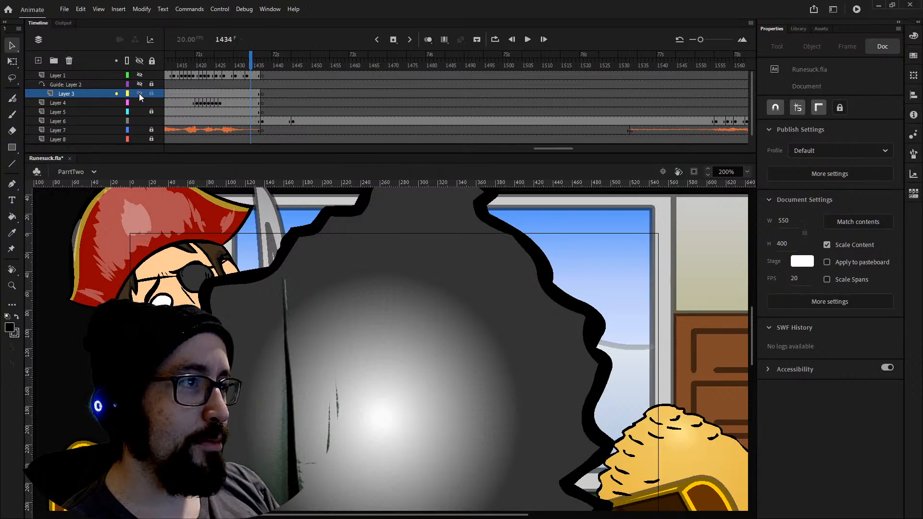
Hide Layer 3 at frame 1434 and examine the pirate's body, hook and surrounding treasure room.
{"action": "left_click", "coordinate": [140, 93]}
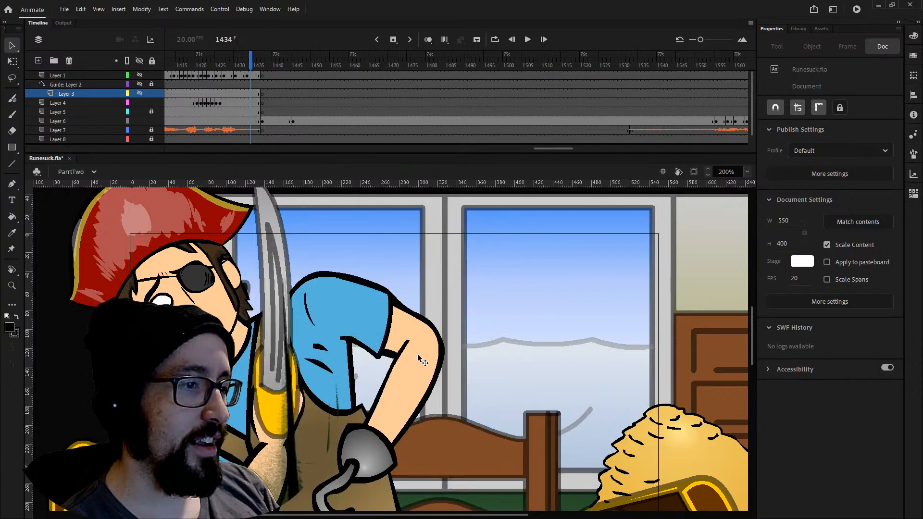
{"action": "scroll", "coordinate": [421, 357], "scroll_direction": "down", "scroll_amount": 3}
{"action": "scroll", "coordinate": [421, 357], "scroll_direction": "up", "scroll_amount": 3}
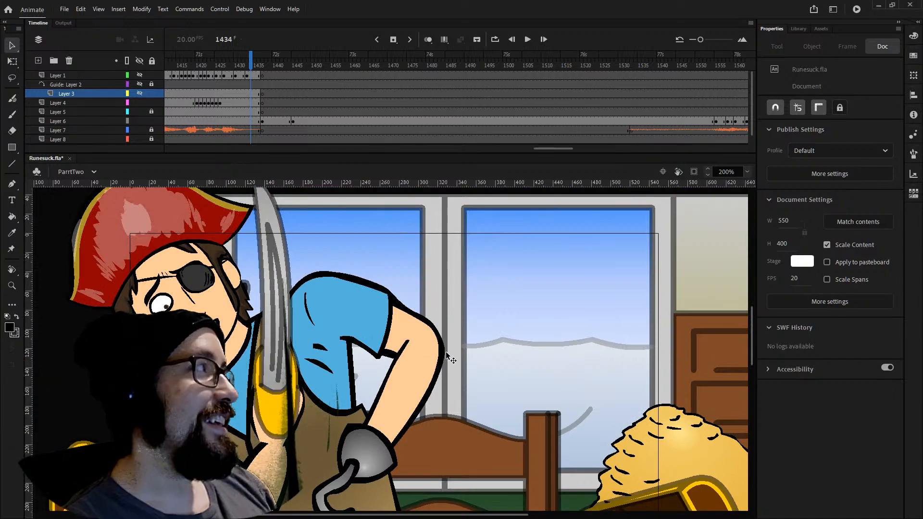
{"action": "scroll", "coordinate": [452, 345], "scroll_direction": "down", "scroll_amount": 5}
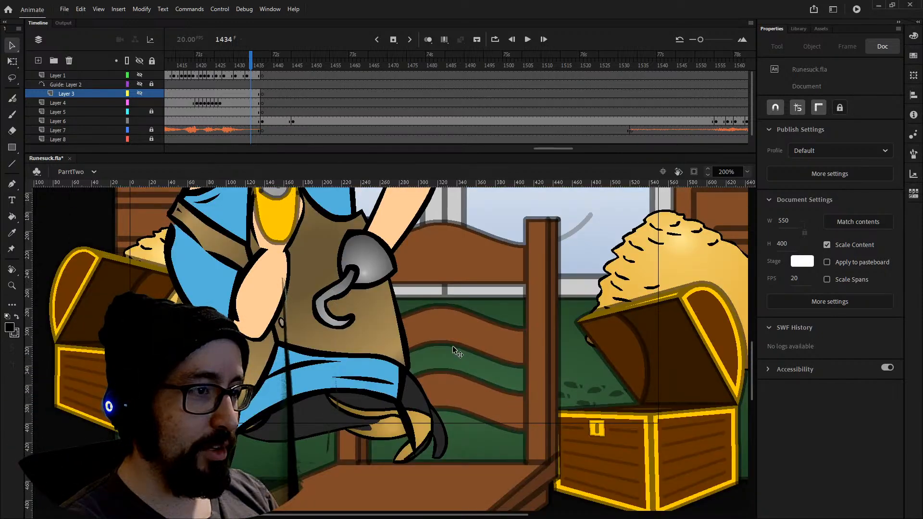
{"action": "scroll", "coordinate": [443, 356], "scroll_direction": "up", "scroll_amount": 3}
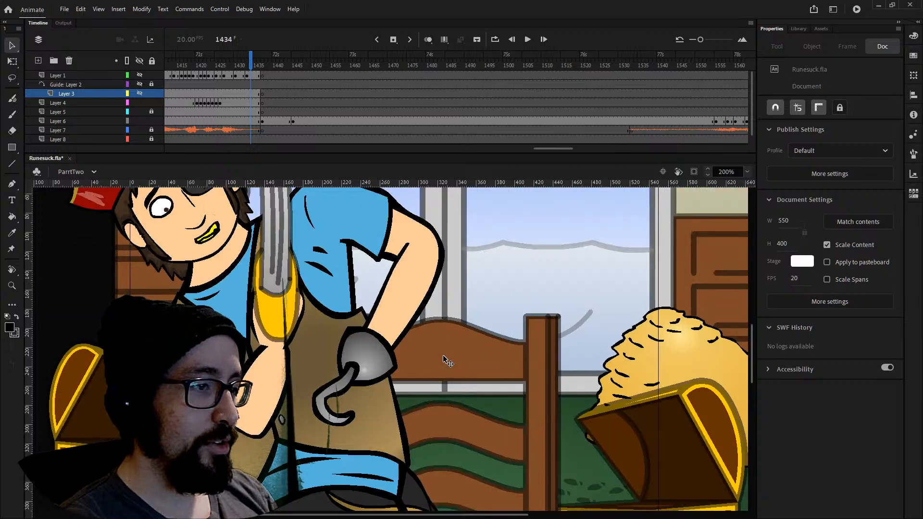
{"action": "scroll", "coordinate": [443, 358], "scroll_direction": "down", "scroll_amount": 3}
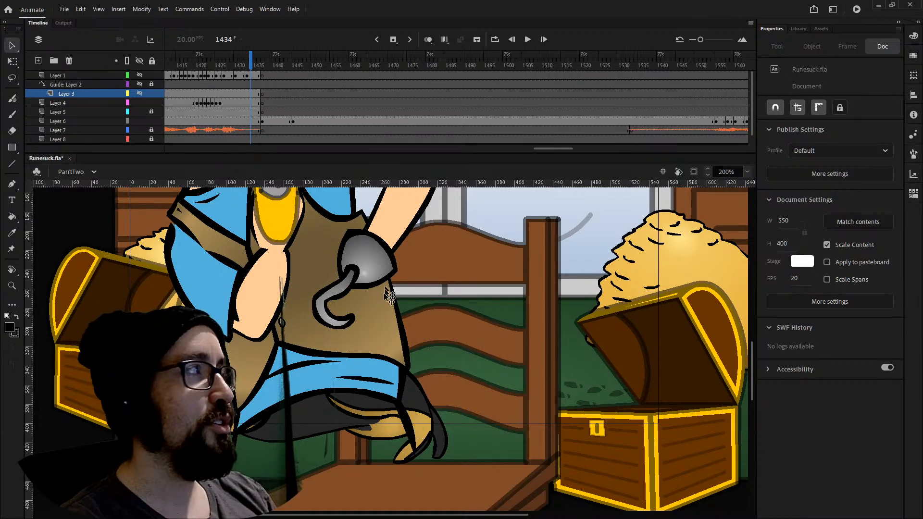
{"action": "scroll", "coordinate": [399, 383], "scroll_direction": "up", "scroll_amount": 3}
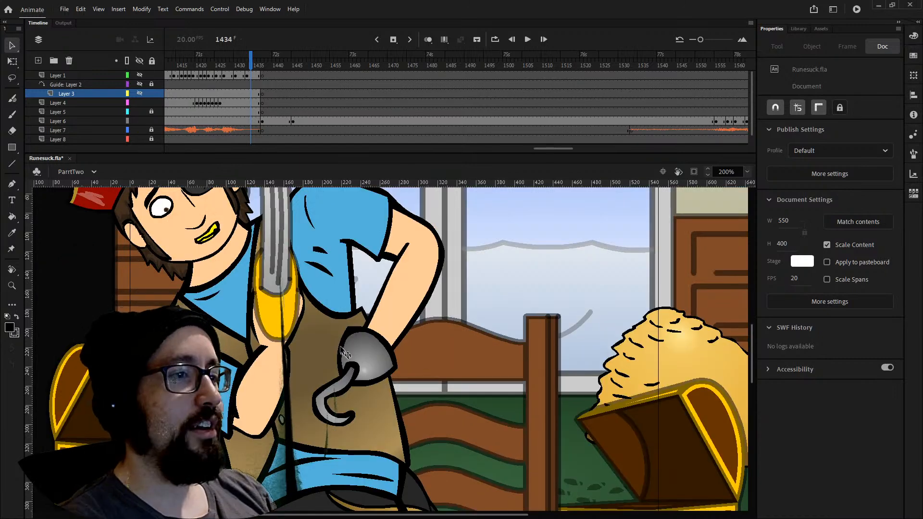
{"action": "scroll", "coordinate": [404, 400], "scroll_direction": "down", "scroll_amount": 3}
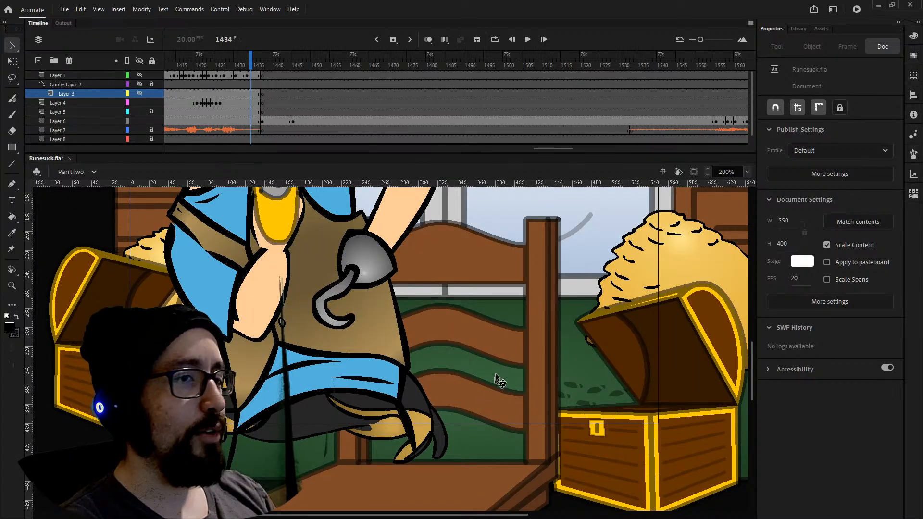
{"action": "scroll", "coordinate": [498, 372], "scroll_direction": "up", "scroll_amount": 3}
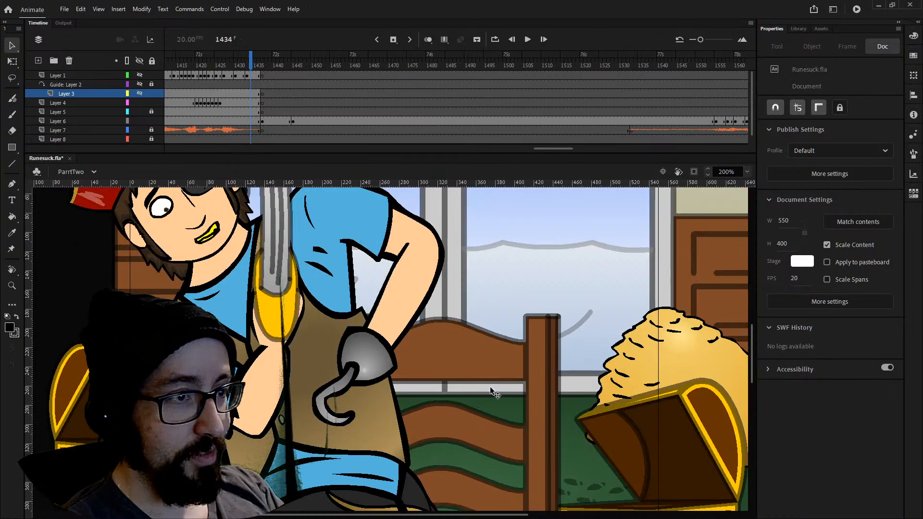
Hide Layer 4 and Layer 5 to isolate the treasure room background, viewed at 100% zoom.
{"action": "key", "text": "ctrl+minus"}
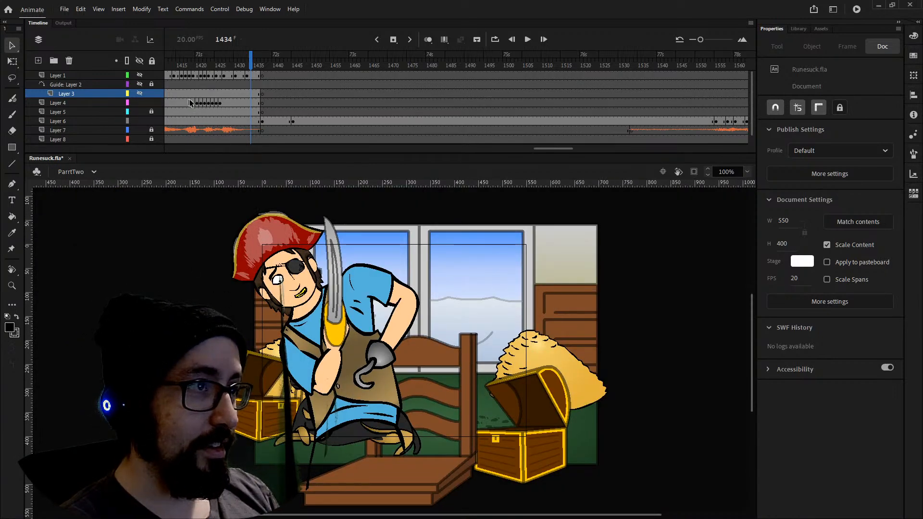
{"action": "left_click", "coordinate": [140, 103]}
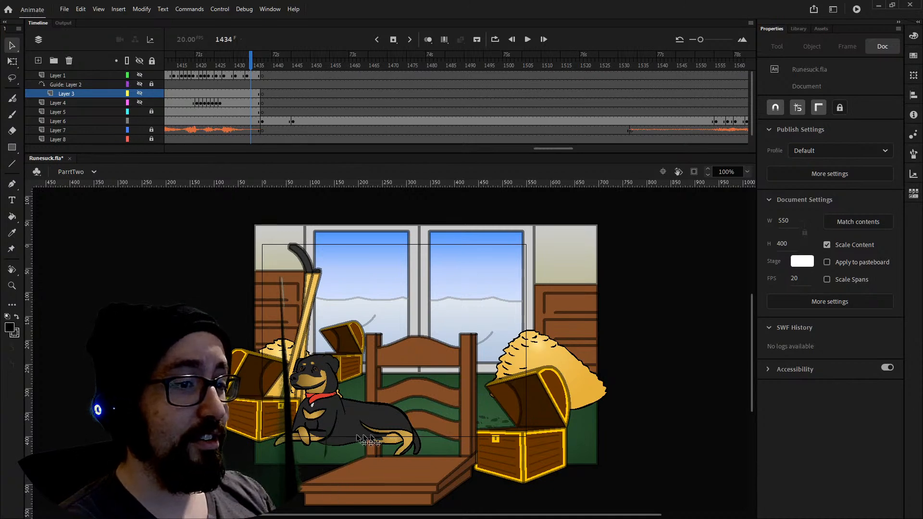
{"action": "left_click", "coordinate": [139, 111]}
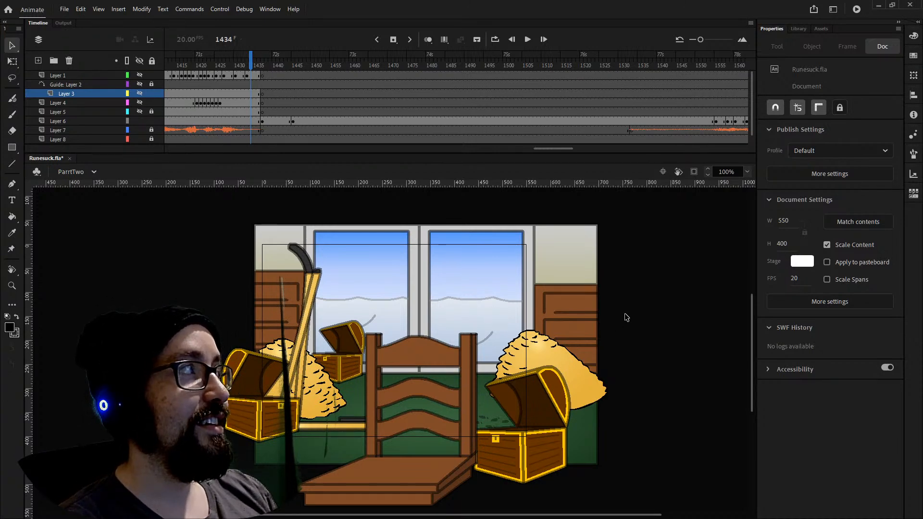
Scrub and play past frame 1435 through the rough blue face sketches, returning to frame 1556.
{"action": "left_click", "coordinate": [262, 66]}
{"action": "mouse_move", "coordinate": [291, 65]}
{"action": "left_mouse_down"}
{"action": "mouse_move", "coordinate": [688, 84]}
{"action": "mouse_move", "coordinate": [715, 76]}
{"action": "mouse_move", "coordinate": [672, 78]}
{"action": "left_mouse_up"}
{"action": "mouse_move", "coordinate": [531, 78]}
{"action": "left_mouse_down"}
{"action": "mouse_move", "coordinate": [746, 77]}
{"action": "mouse_move", "coordinate": [616, 76]}
{"action": "left_mouse_up"}
{"action": "key", "text": "Return"}
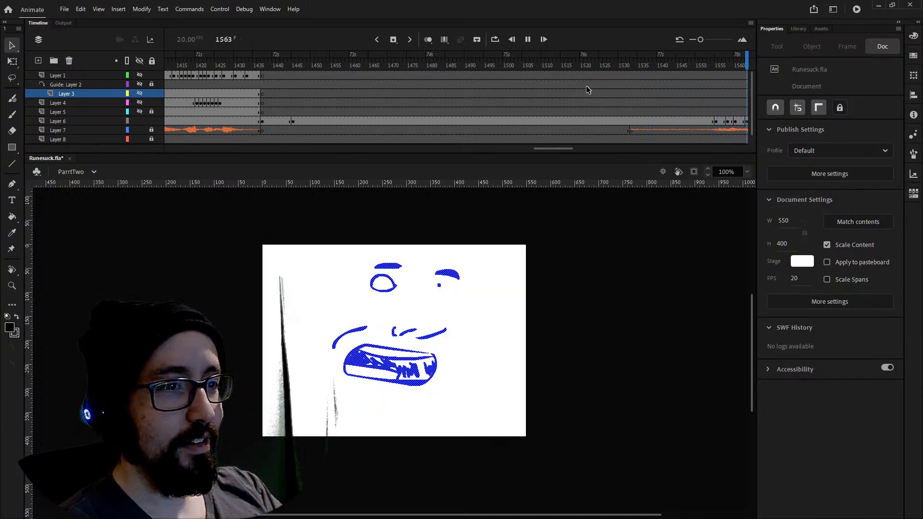
{"action": "mouse_move", "coordinate": [189, 65]}
{"action": "left_mouse_down"}
{"action": "mouse_move", "coordinate": [113, 74]}
{"action": "mouse_move", "coordinate": [236, 74]}
{"action": "mouse_move", "coordinate": [267, 84]}
{"action": "left_mouse_up"}
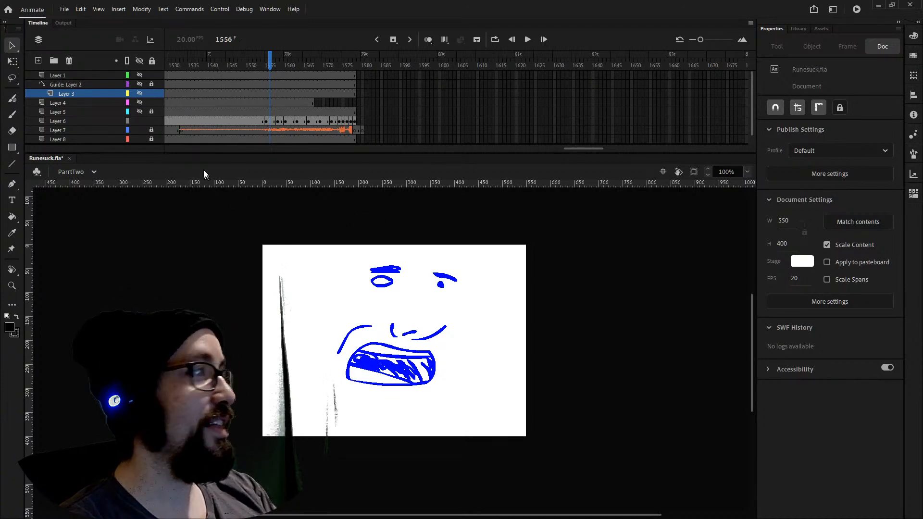
Switch to the ParrtOne scene and go to frame 284, showing the striped-shirt character holding the phone.
{"action": "left_click", "coordinate": [63, 176]}
{"action": "left_click", "coordinate": [83, 221]}
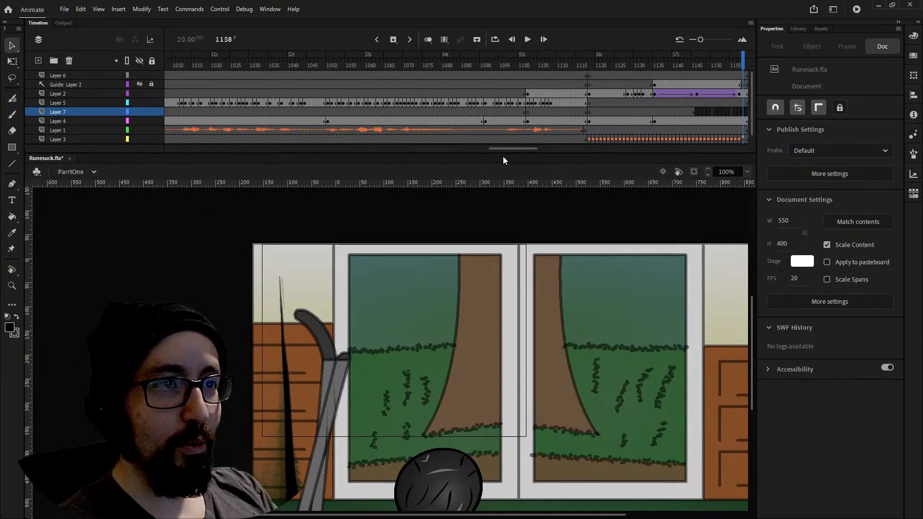
{"action": "left_click_drag", "start_coordinate": [504, 150], "coordinate": [468, 150]}
{"action": "left_click_drag", "start_coordinate": [426, 152], "coordinate": [262, 153]}
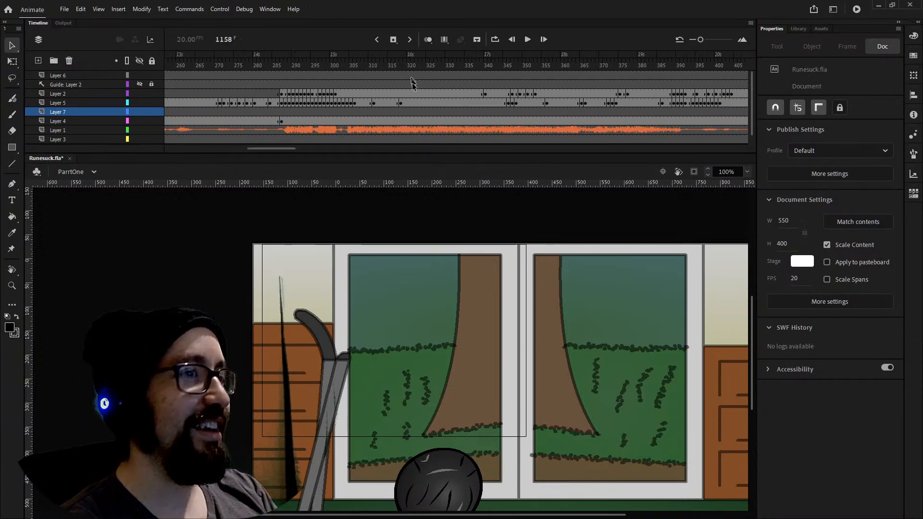
{"action": "left_click", "coordinate": [271, 63]}
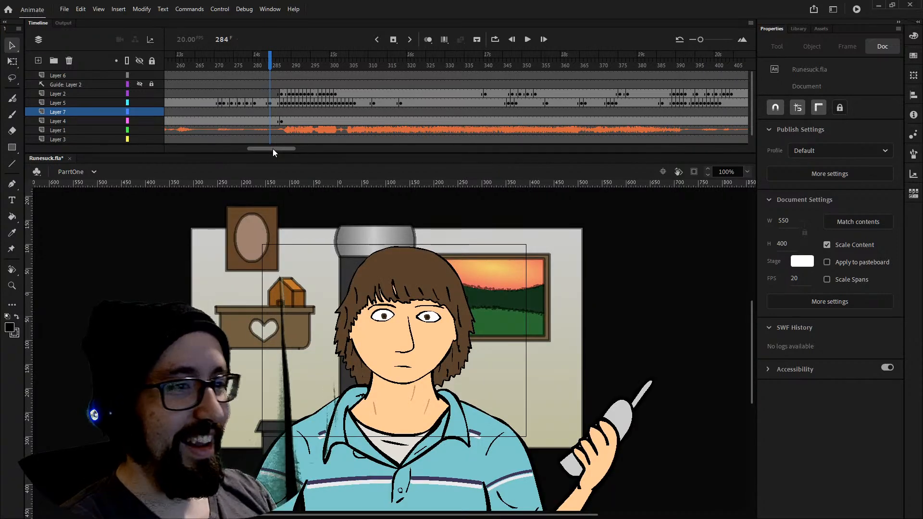
Play the ParrtOne scene from shortly before frame 284 and pause at frame 429.
{"action": "left_click_drag", "start_coordinate": [273, 148], "coordinate": [262, 148]}
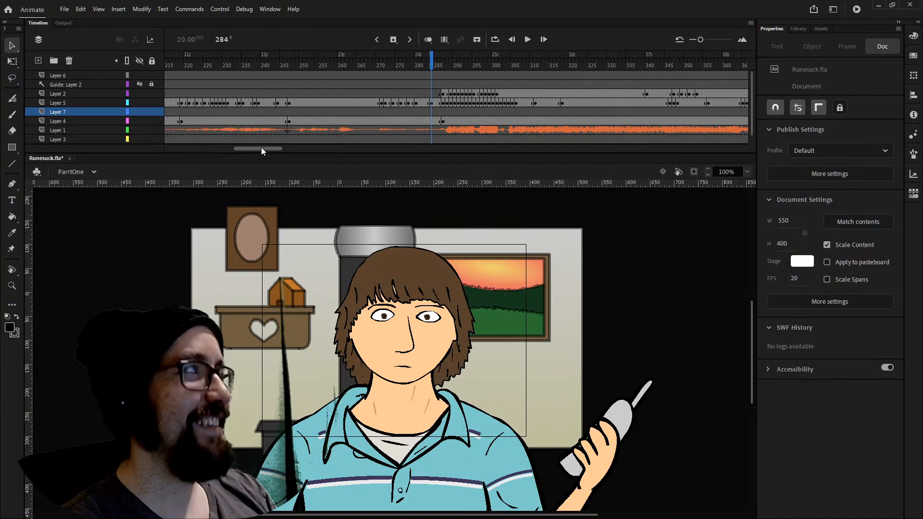
{"action": "left_click", "coordinate": [289, 65]}
{"action": "key", "text": "Return"}
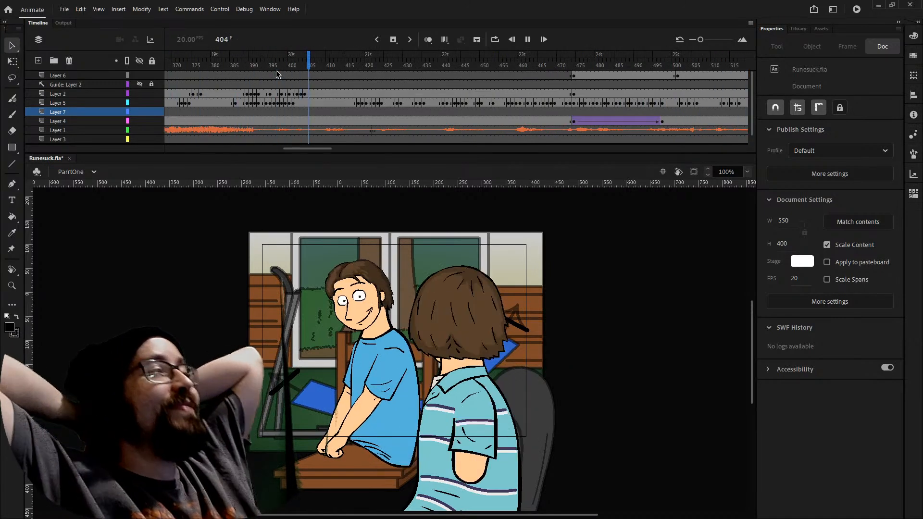
{"action": "key", "text": "Return"}
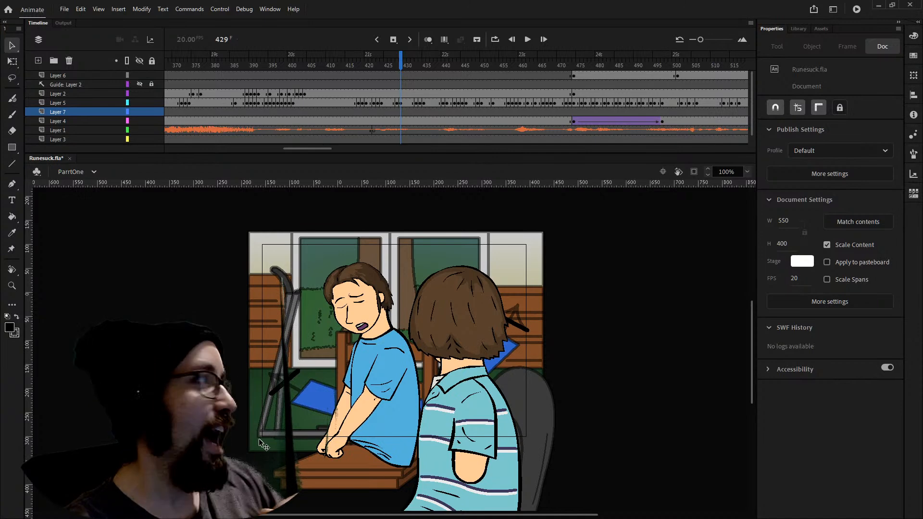
Open the background group on Layer 4 at frame 429 and inspect the green floor shape's fill.
{"action": "double_click", "coordinate": [296, 426]}
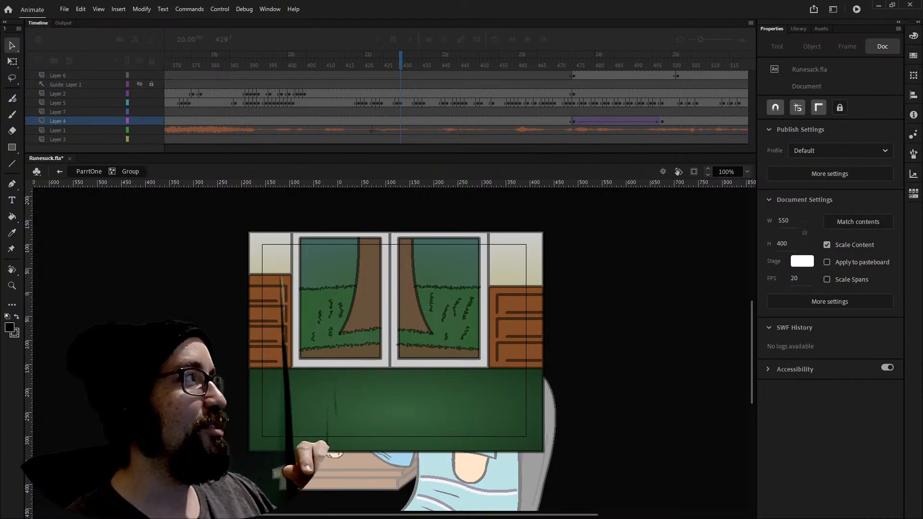
{"action": "left_click", "coordinate": [371, 406]}
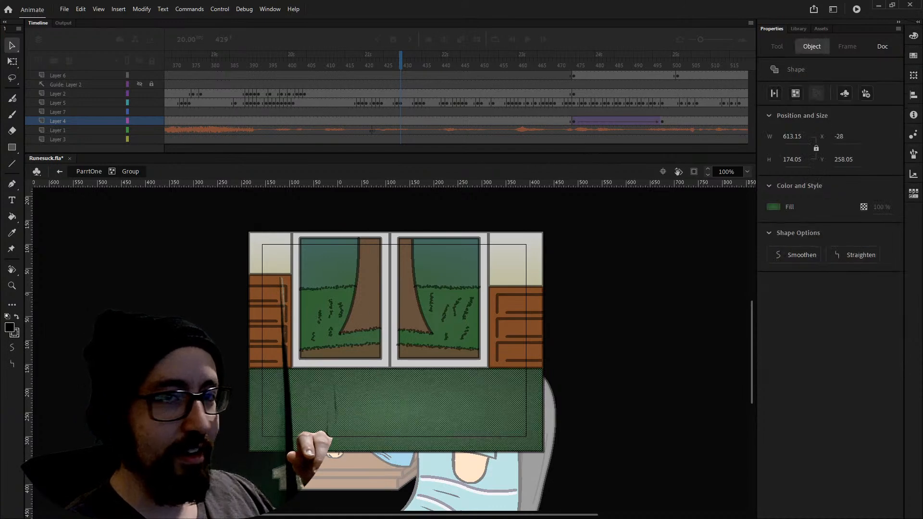
{"action": "left_click", "coordinate": [198, 337]}
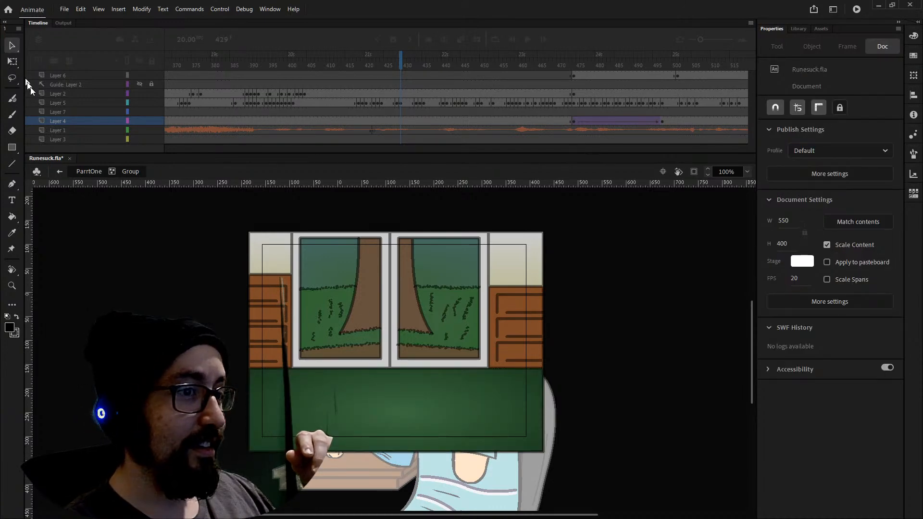
Set the stipple stroke thickness of a grass mark in the background's window to 8 pts.
{"action": "left_click", "coordinate": [431, 300]}
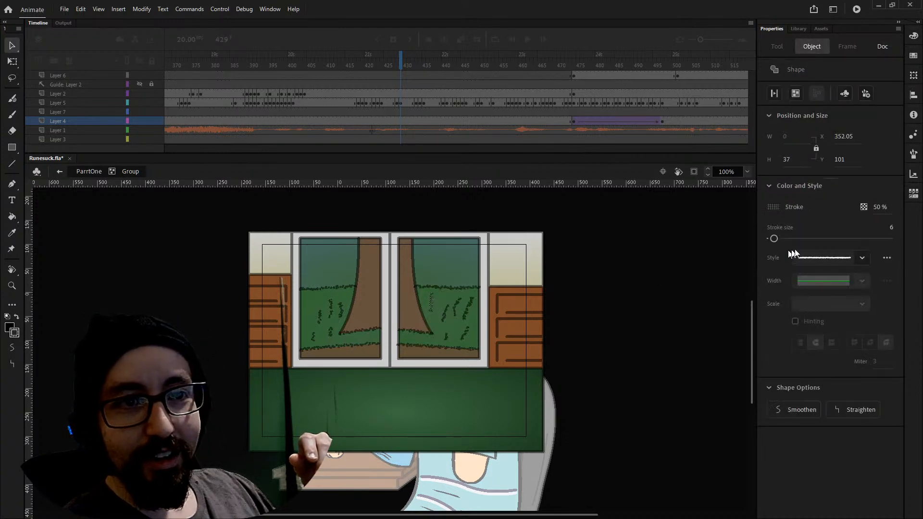
{"action": "left_click", "coordinate": [885, 259]}
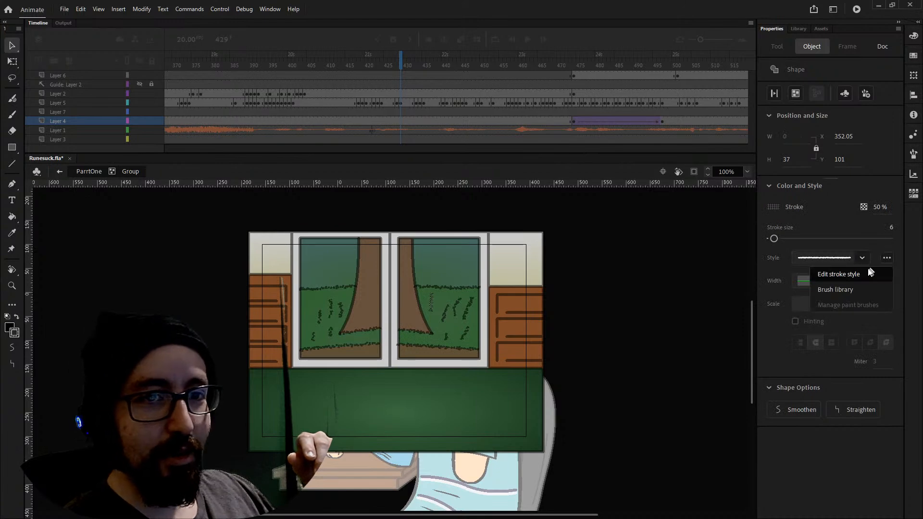
{"action": "left_click", "coordinate": [834, 276]}
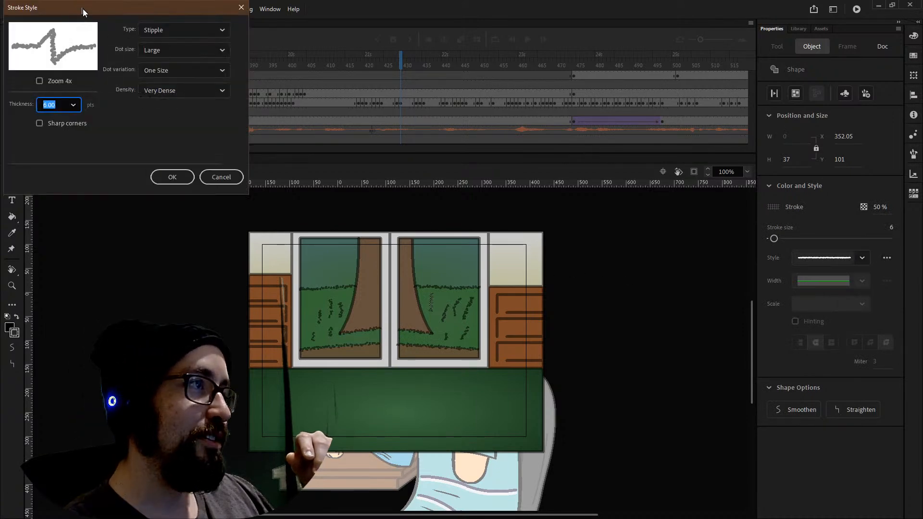
{"action": "left_click_drag", "start_coordinate": [87, 13], "coordinate": [124, 144]}
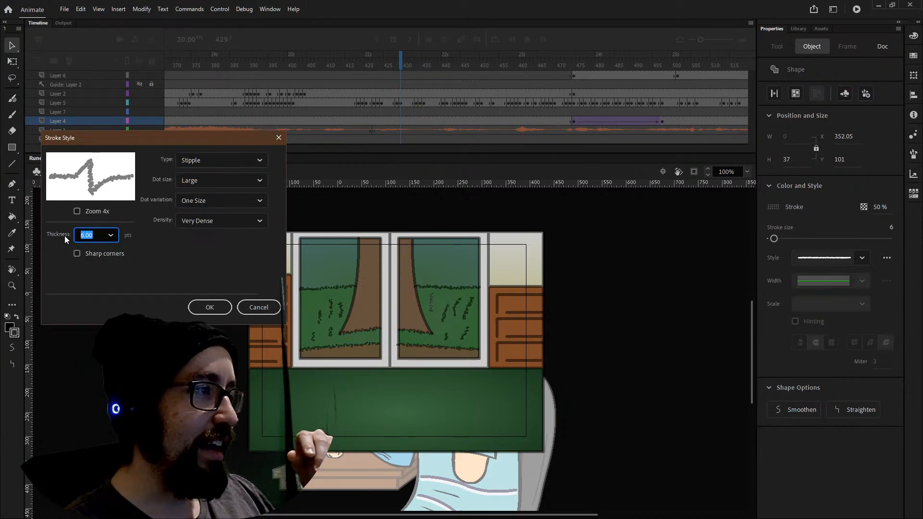
{"action": "left_click", "coordinate": [111, 235]}
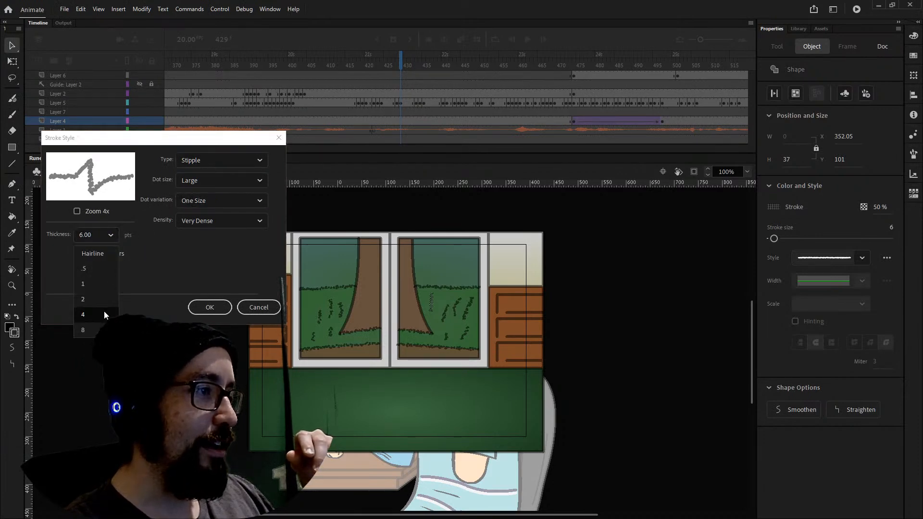
{"action": "left_click", "coordinate": [83, 330]}
{"action": "left_click", "coordinate": [214, 308]}
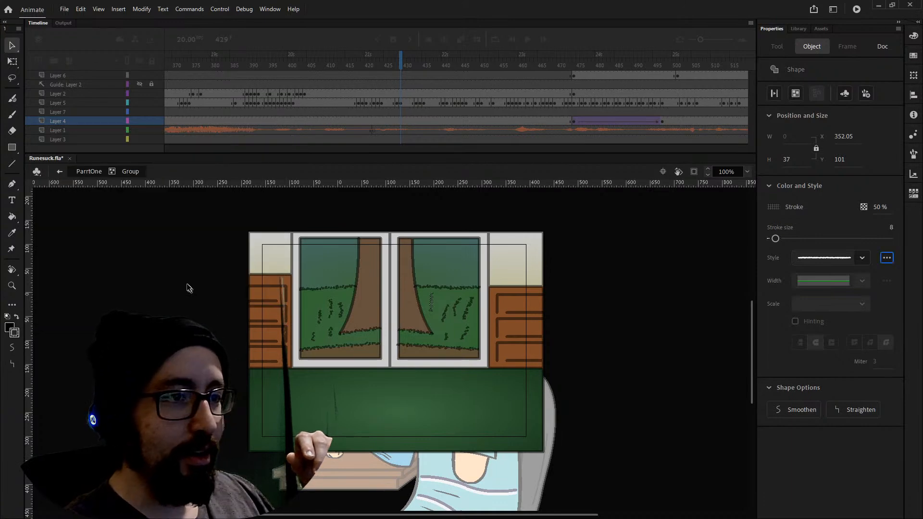
{"action": "left_click", "coordinate": [181, 300]}
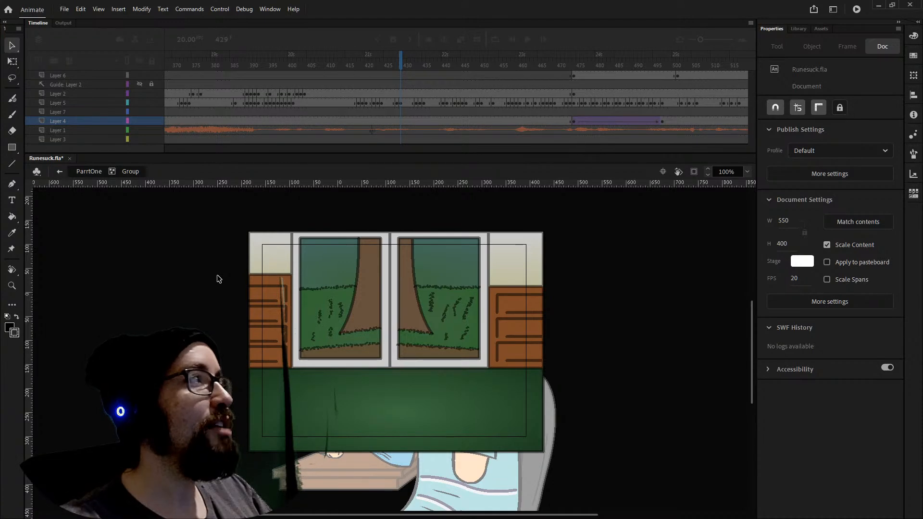
Examine the anchor points of the background's wall, window frame and drawer outlines at 200% zoom.
{"action": "left_click", "coordinate": [292, 329]}
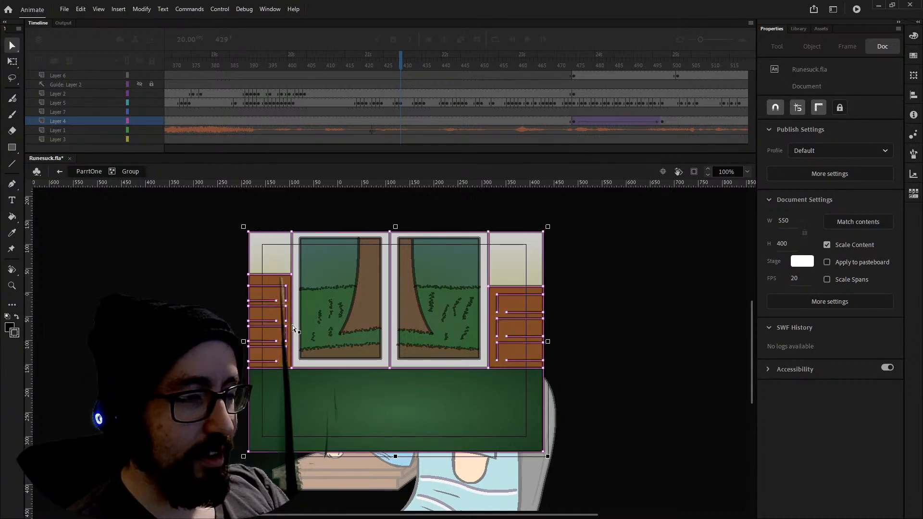
{"action": "key", "text": "ctrl+equal"}
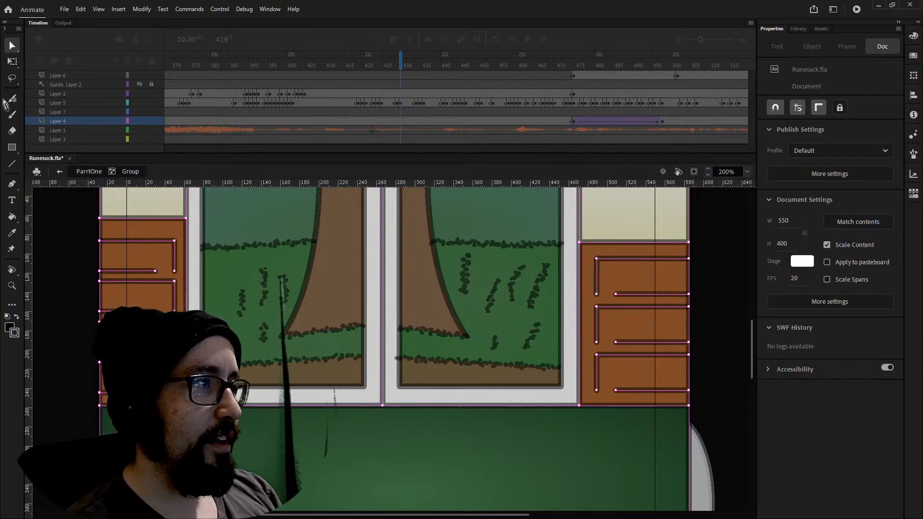
{"action": "scroll", "coordinate": [73, 255], "scroll_direction": "up", "scroll_amount": 2}
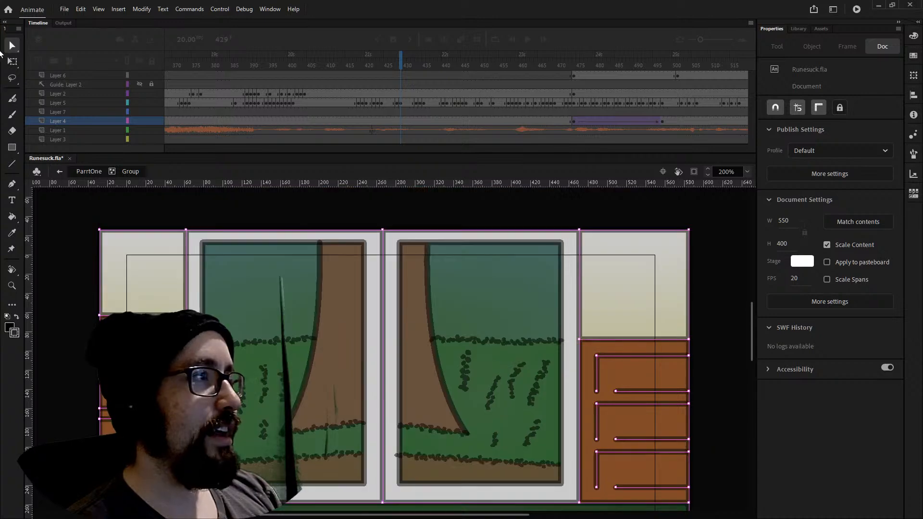
{"action": "left_click", "coordinate": [73, 254]}
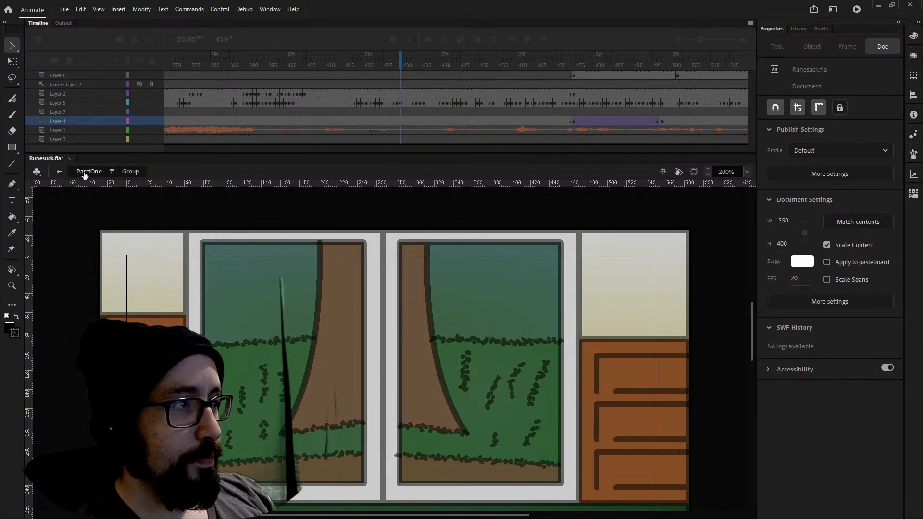
Exit the background group and switch back to the ParrtTwo scene.
{"action": "left_click", "coordinate": [59, 172]}
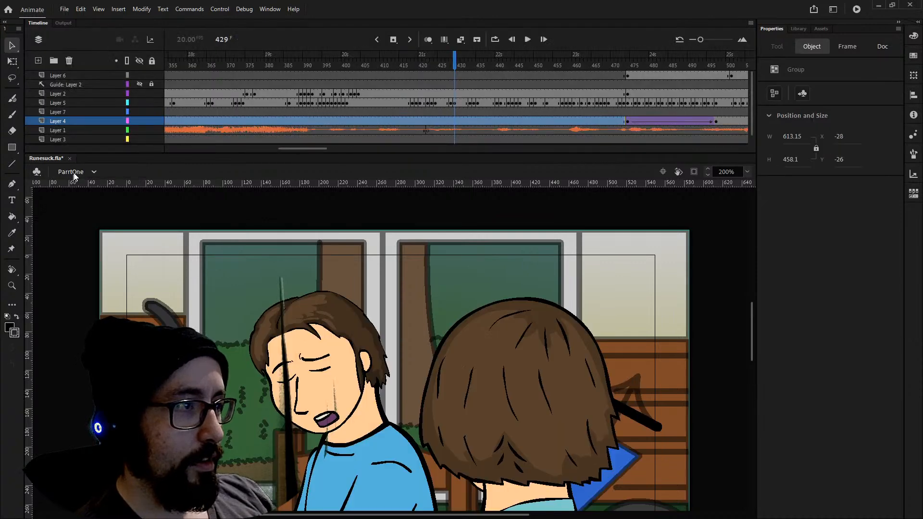
{"action": "left_click", "coordinate": [63, 175]}
{"action": "left_click", "coordinate": [78, 236]}
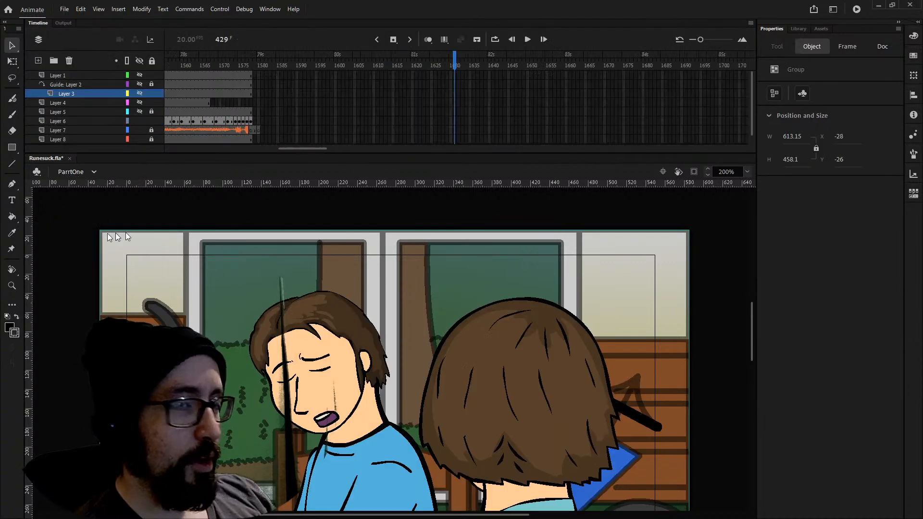
Examine the ParrtTwo backgrounds with the character layers hidden at frames 1436, 1372 and 1297.
{"action": "left_click_drag", "start_coordinate": [588, 149], "coordinate": [532, 155]}
{"action": "left_click", "coordinate": [547, 65]}
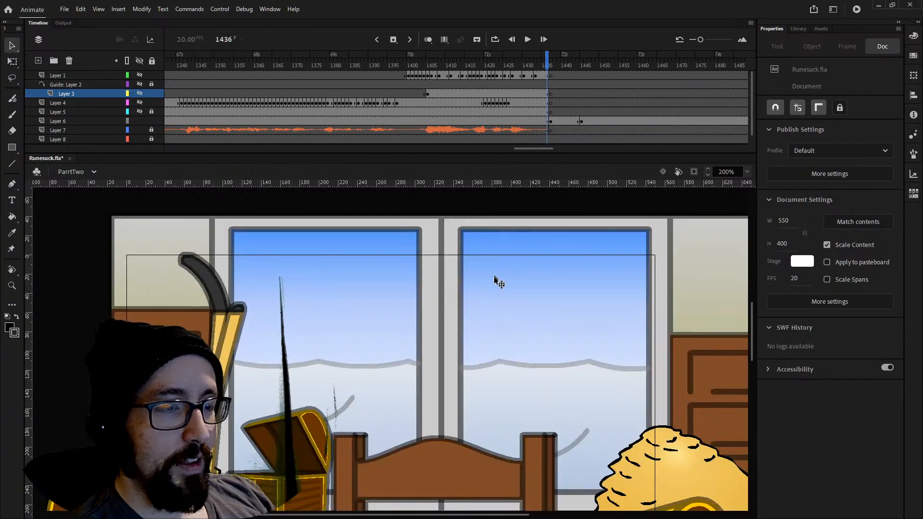
{"action": "key", "text": "ctrl+minus"}
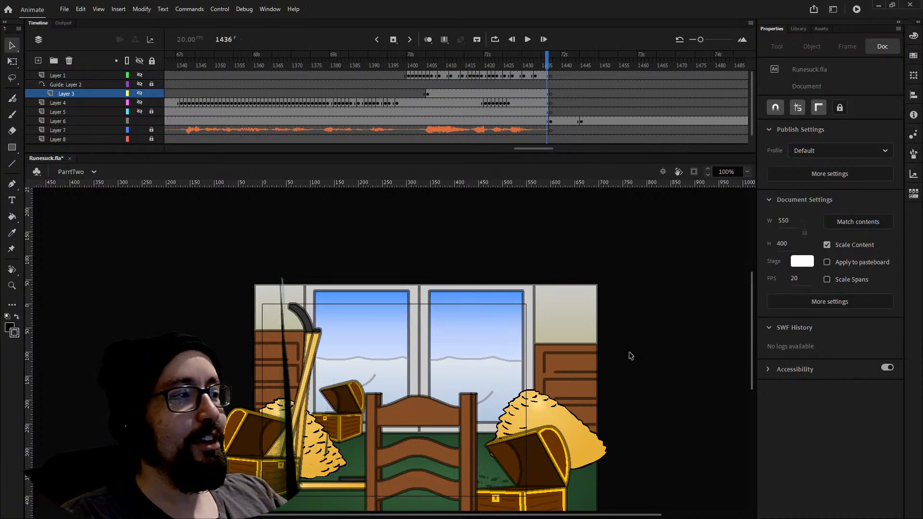
{"action": "left_click", "coordinate": [176, 68]}
{"action": "left_click_drag", "start_coordinate": [176, 68], "coordinate": [301, 69]}
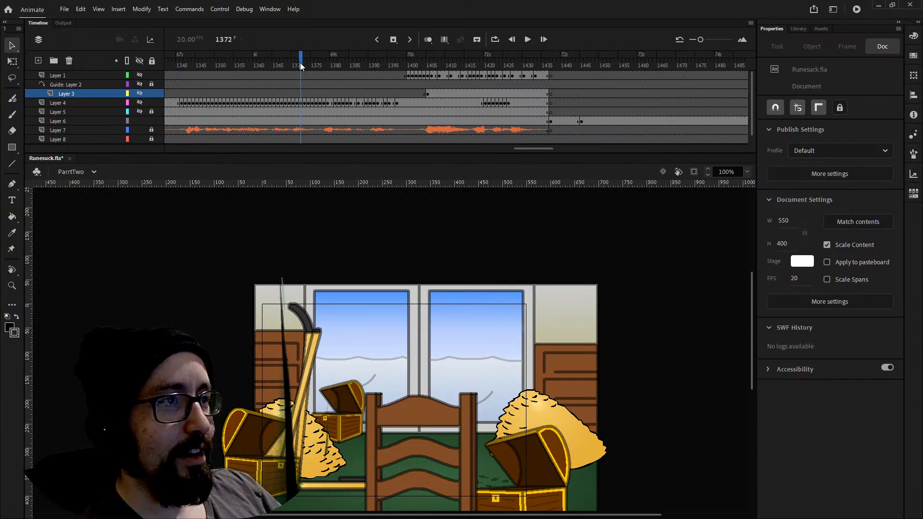
{"action": "left_click_drag", "start_coordinate": [523, 150], "coordinate": [509, 150]}
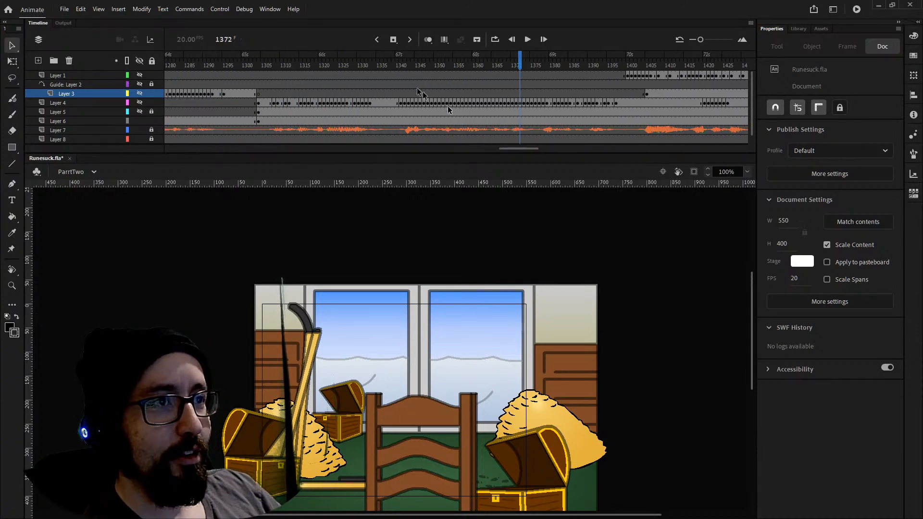
{"action": "left_click", "coordinate": [232, 65]}
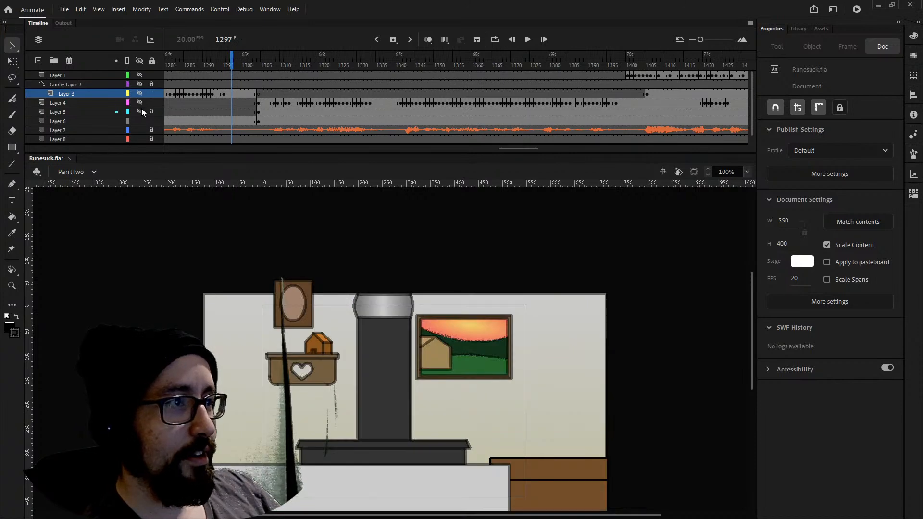
Show the hidden character layers between Layer 1 and Layer 5 and scrub the ParrtTwo timeline to frame 1369.
{"action": "left_click_drag", "start_coordinate": [140, 76], "coordinate": [140, 111]}
{"action": "left_click_drag", "start_coordinate": [233, 66], "coordinate": [509, 61]}
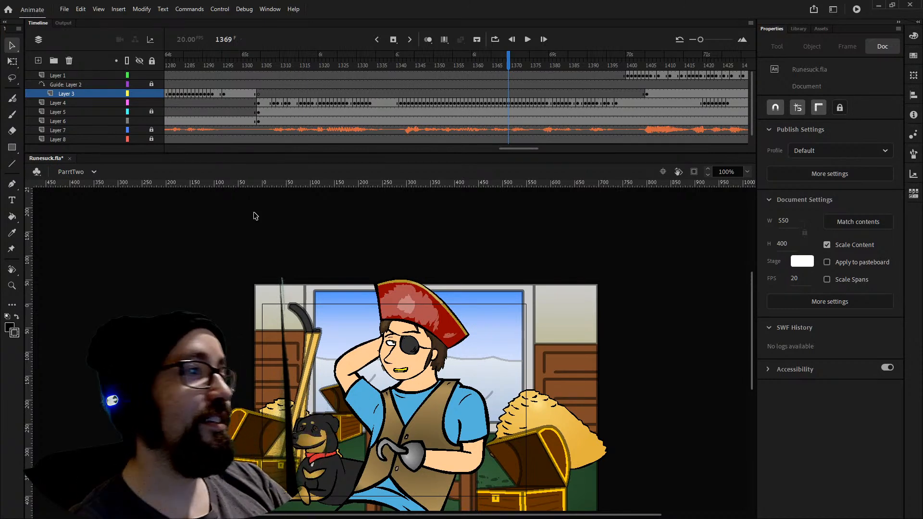
Switch to the MainMenu scene and look over its title artwork and Play Movie button.
{"action": "left_click", "coordinate": [82, 169]}
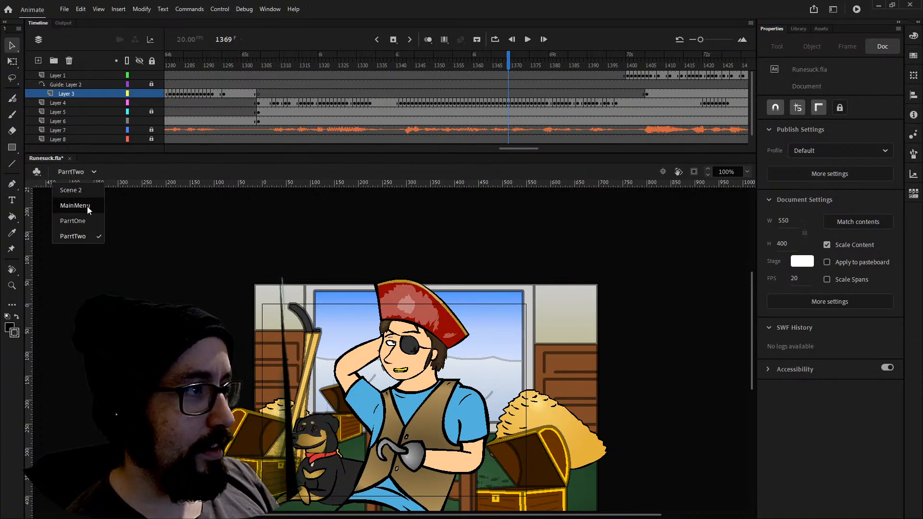
{"action": "left_click", "coordinate": [88, 206]}
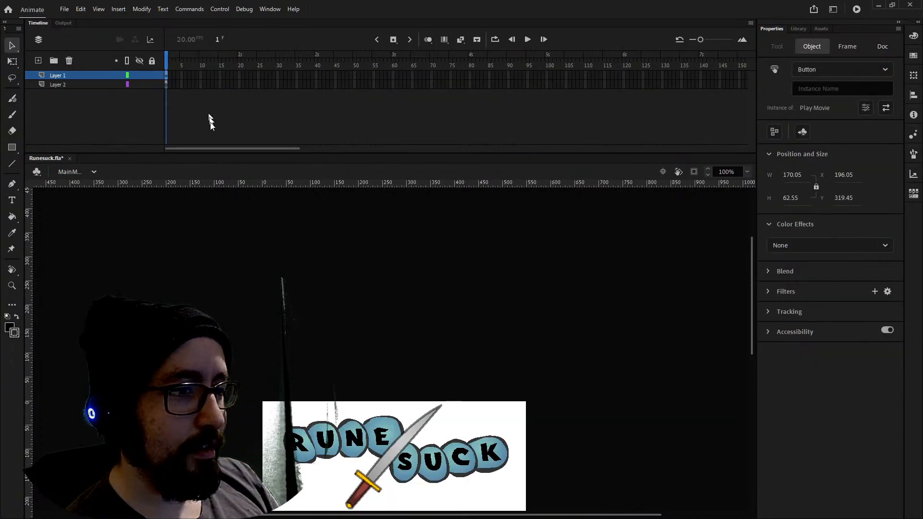
{"action": "scroll", "coordinate": [252, 246], "scroll_direction": "down", "scroll_amount": 4}
{"action": "scroll", "coordinate": [252, 247], "scroll_direction": "up", "scroll_amount": 2}
{"action": "left_click", "coordinate": [78, 172]}
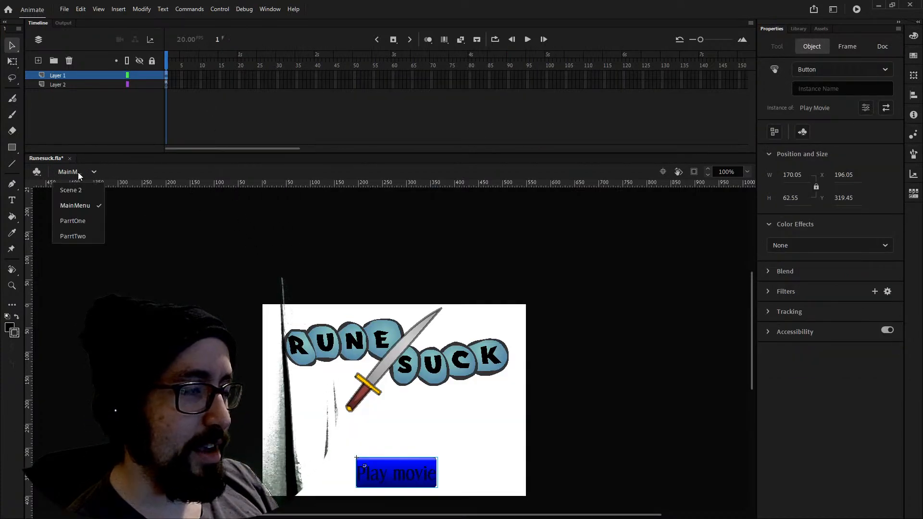
Switch to Scene 2 and compare the drawings on frames 1 and 2.
{"action": "left_click", "coordinate": [80, 190]}
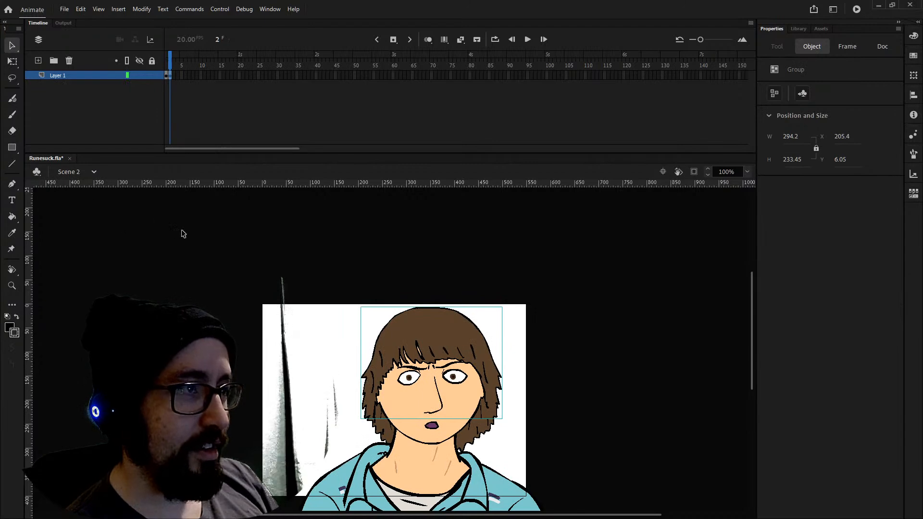
{"action": "left_click_drag", "start_coordinate": [171, 67], "coordinate": [174, 68]}
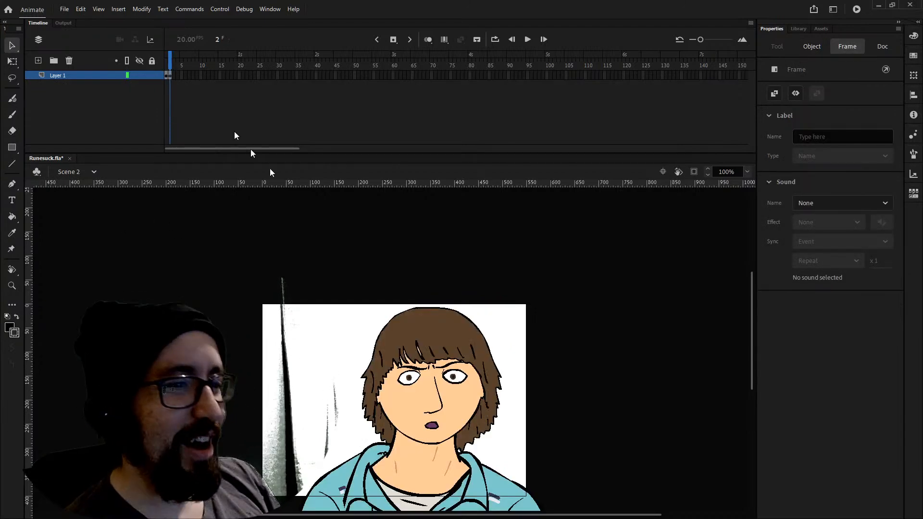
{"action": "left_click", "coordinate": [199, 93]}
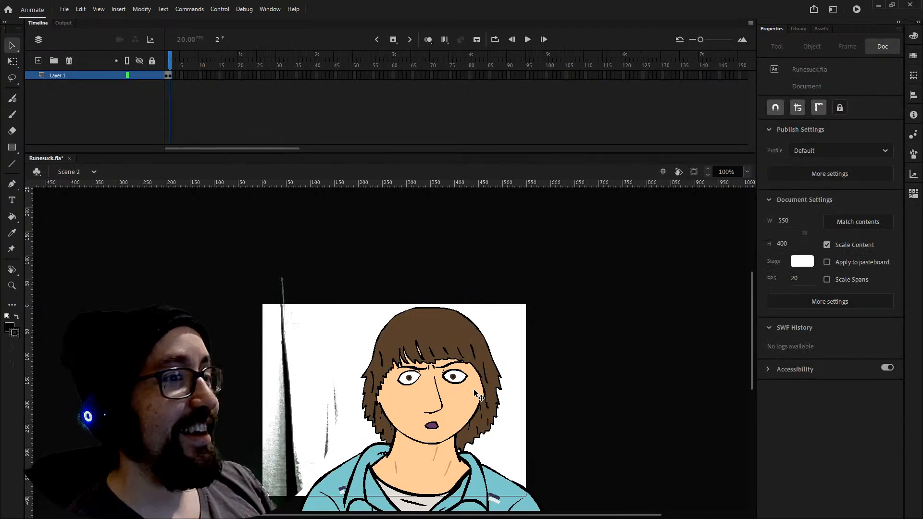
{"action": "left_click", "coordinate": [166, 63]}
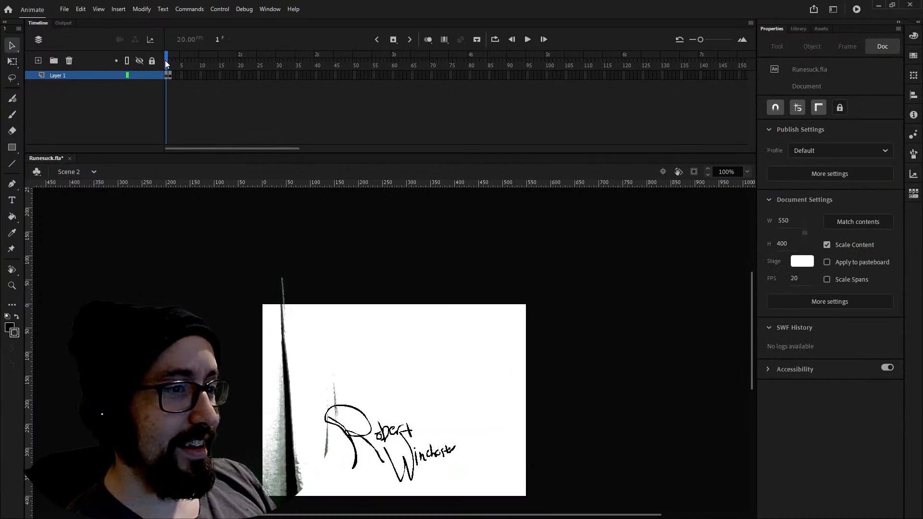
{"action": "left_click", "coordinate": [172, 63]}
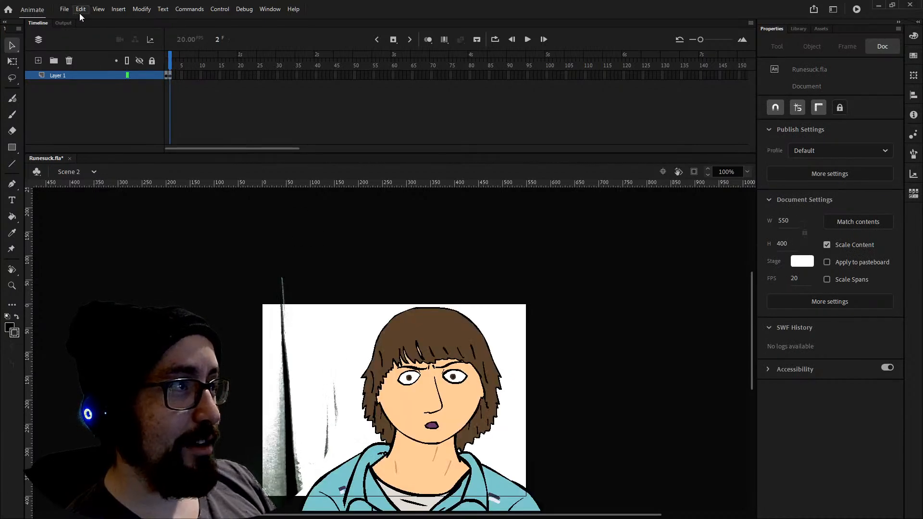
Open Runesuck MX04.fla from the Bobert folder and accept the ActionScript 3.0 conversion notice.
{"action": "left_click", "coordinate": [65, 9]}
{"action": "left_click", "coordinate": [78, 42]}
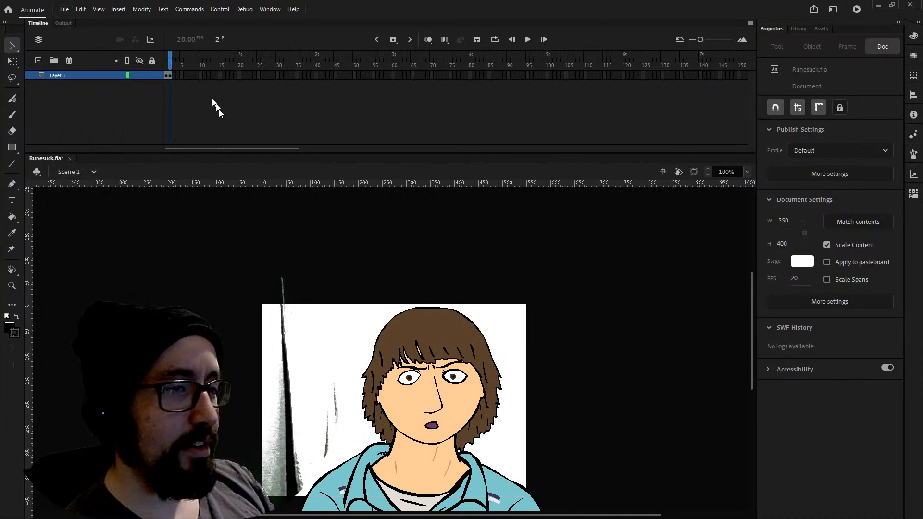
{"action": "scroll", "coordinate": [304, 228], "scroll_direction": "down", "scroll_amount": 10}
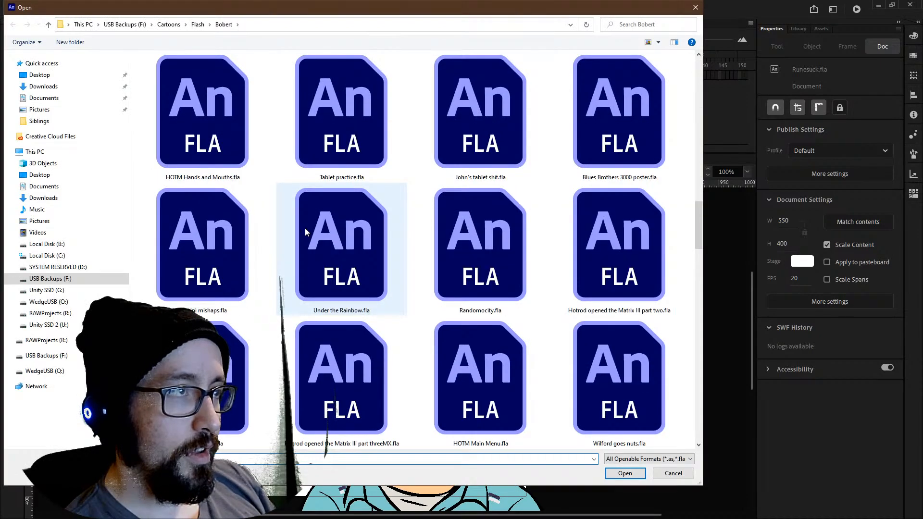
{"action": "type", "text": "r"}
{"action": "left_click", "coordinate": [334, 198]}
{"action": "key", "text": "r"}
{"action": "key", "text": "r"}
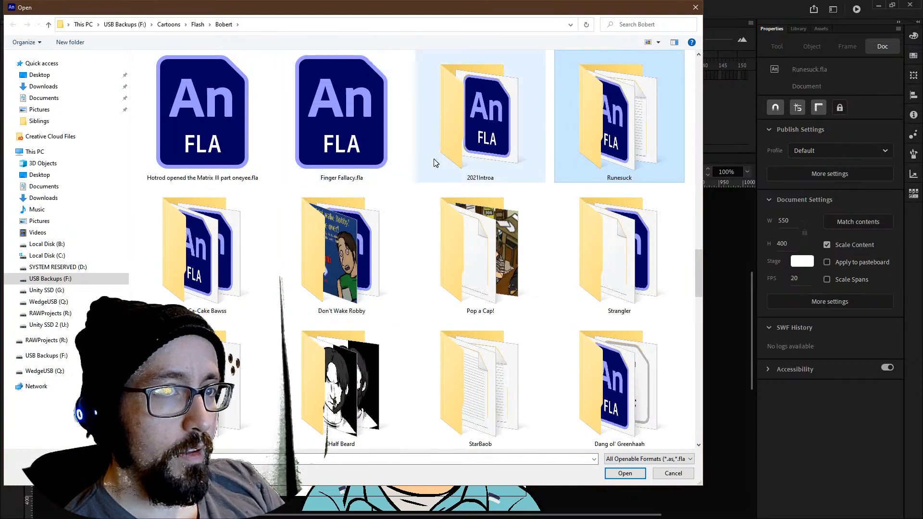
{"action": "key", "text": "r"}
{"action": "key", "text": "r"}
{"action": "key", "text": "r"}
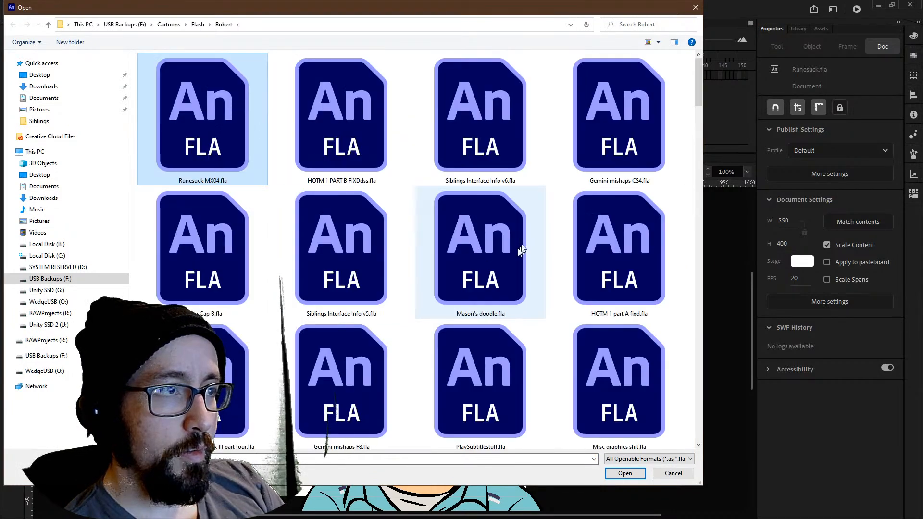
{"action": "scroll", "coordinate": [305, 144], "scroll_direction": "up", "scroll_amount": 5}
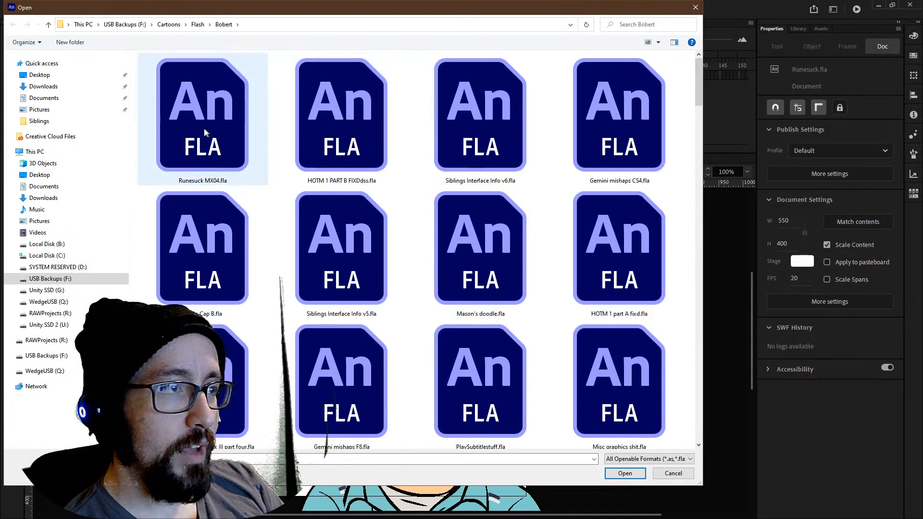
{"action": "double_click", "coordinate": [230, 134]}
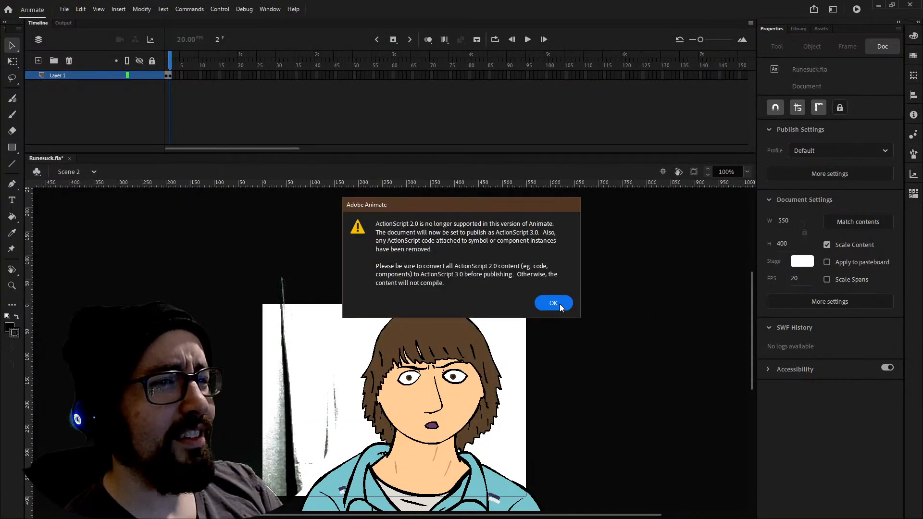
{"action": "left_click", "coordinate": [554, 303]}
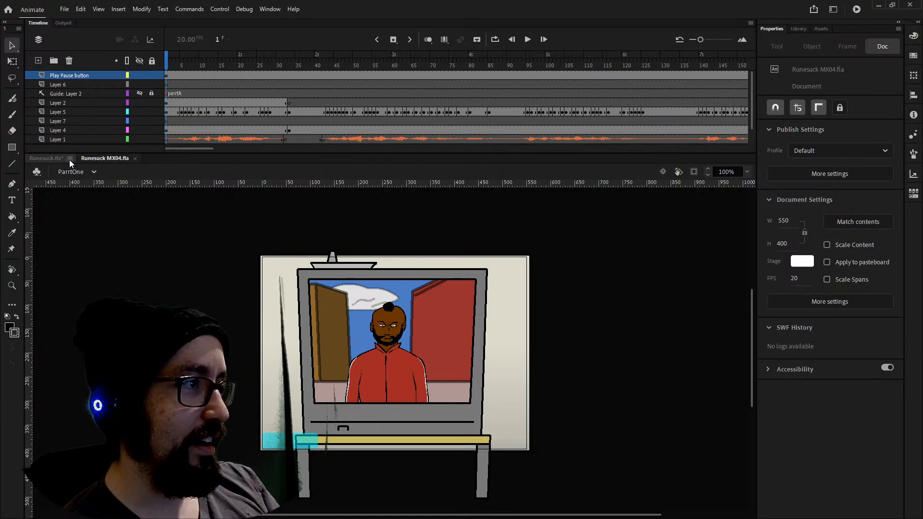
Close the Runesuck.fla document and scrub the ParrtOne scene of Runesuck MX04.fla to frame 575.
{"action": "left_click", "coordinate": [70, 159]}
{"action": "left_click", "coordinate": [466, 278]}
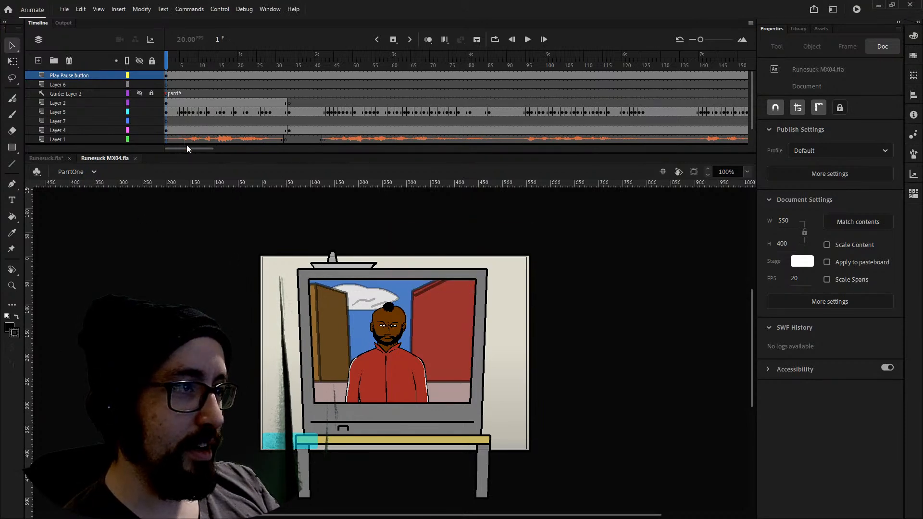
{"action": "left_click_drag", "start_coordinate": [185, 150], "coordinate": [345, 167]}
{"action": "left_click_drag", "start_coordinate": [319, 68], "coordinate": [451, 72]}
Switch to the ParrtTwo scene and view the shots at frames 600 and 613.
{"action": "left_click", "coordinate": [85, 169]}
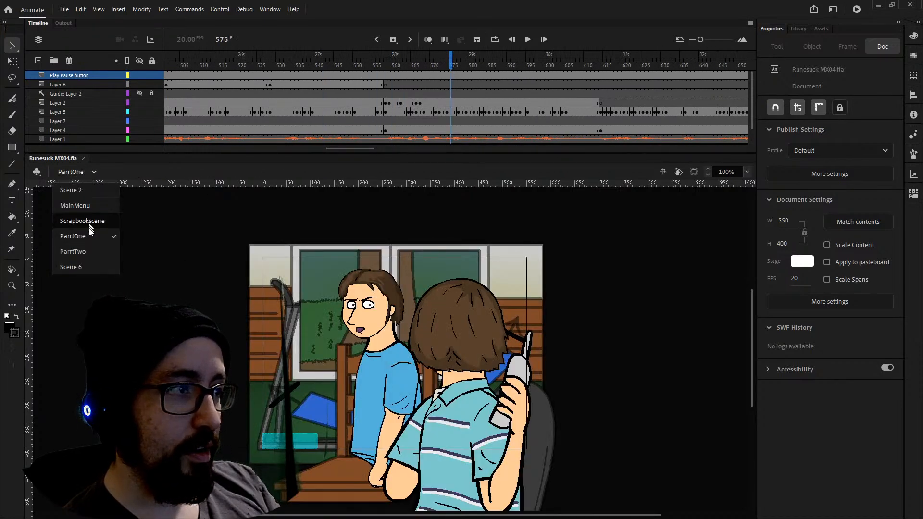
{"action": "left_click", "coordinate": [89, 251]}
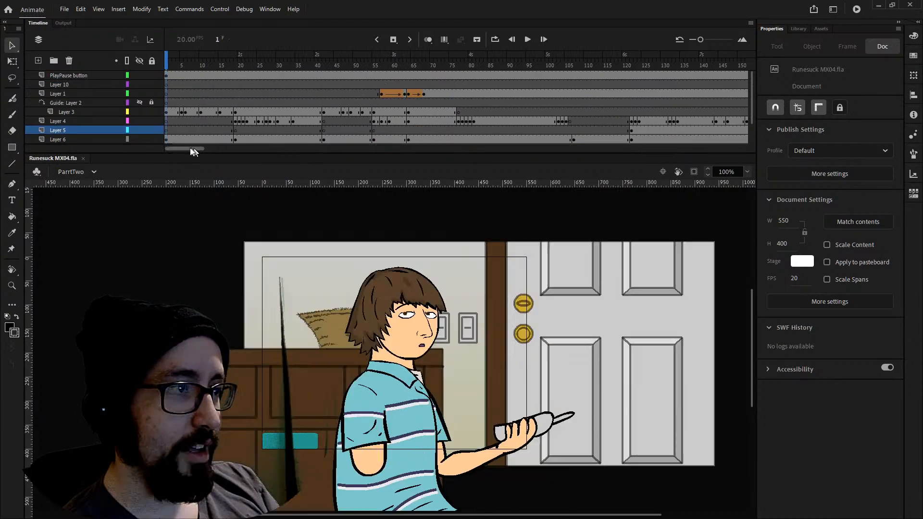
{"action": "left_click_drag", "start_coordinate": [183, 148], "coordinate": [337, 156]}
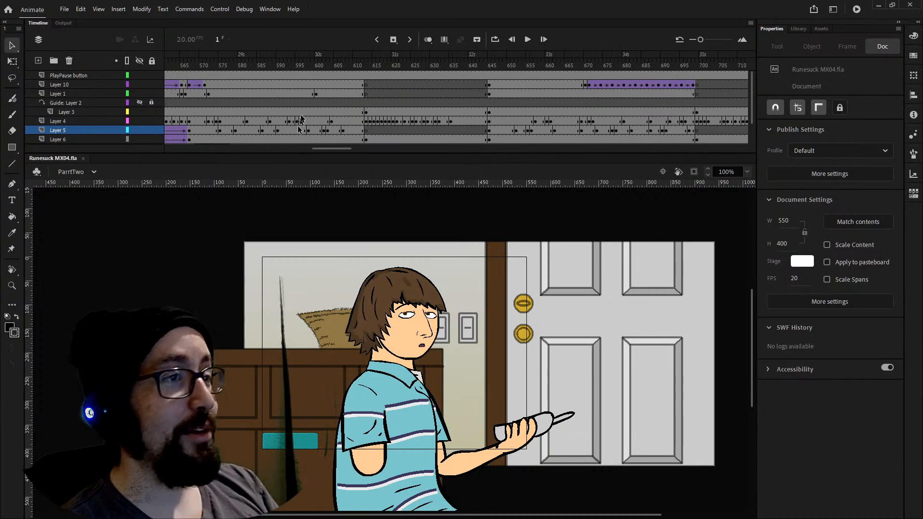
{"action": "left_click", "coordinate": [316, 66]}
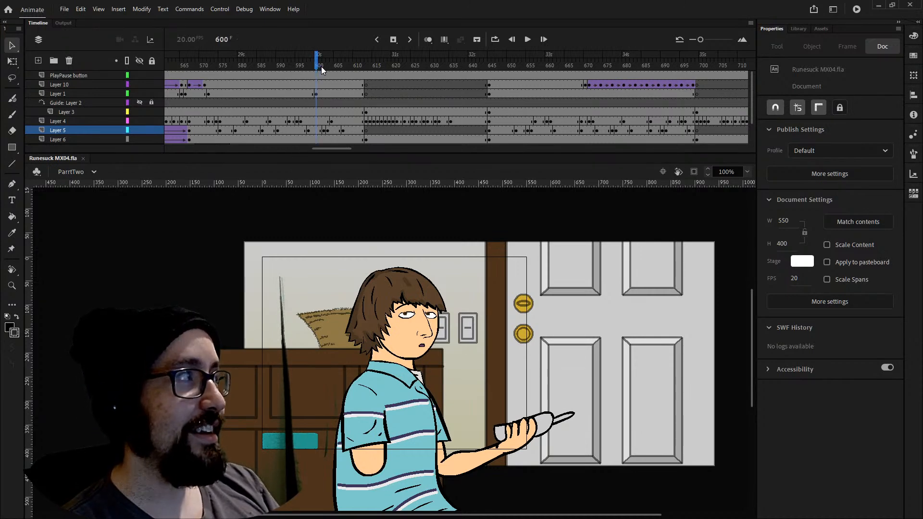
{"action": "left_click", "coordinate": [371, 68]}
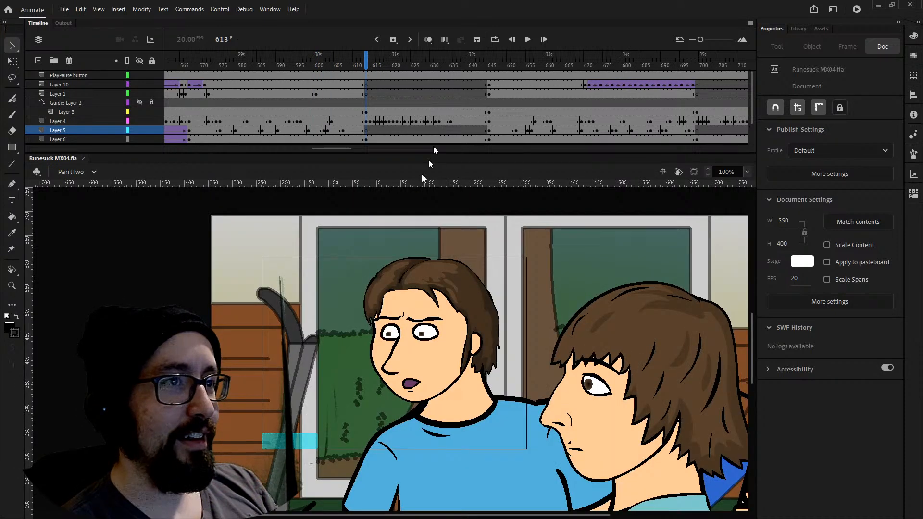
Open the "Johny kills a man mc" movie clip for editing and check its timeline at frames 33 and 18.
{"action": "left_click_drag", "start_coordinate": [328, 149], "coordinate": [362, 148]}
{"action": "scroll", "coordinate": [339, 144], "scroll_direction": "down", "scroll_amount": 2}
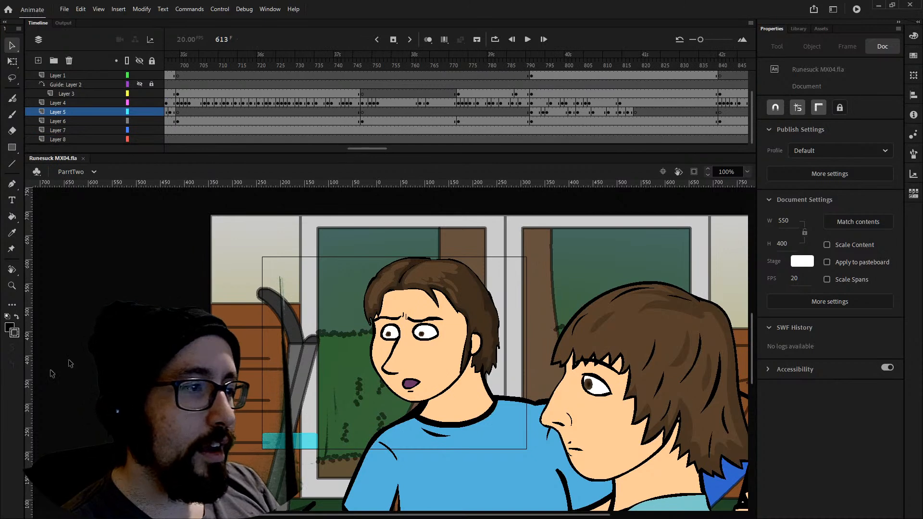
{"action": "double_click", "coordinate": [289, 414]}
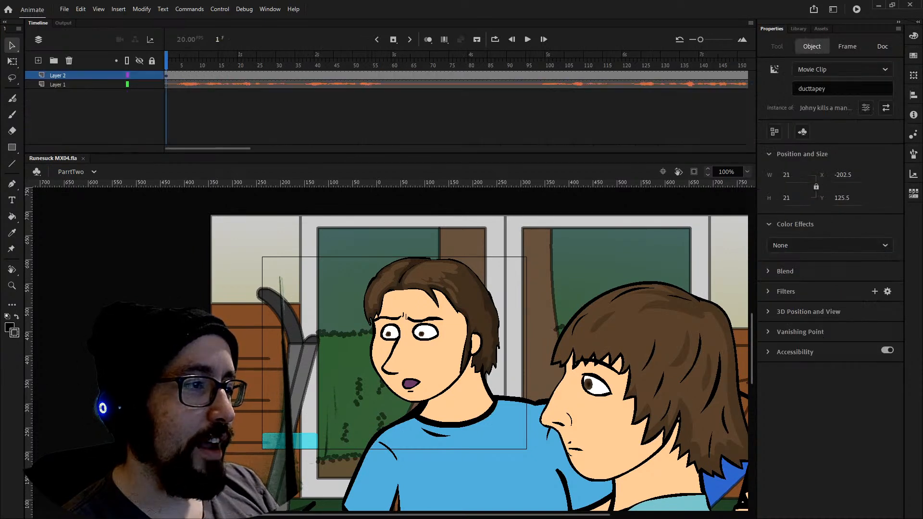
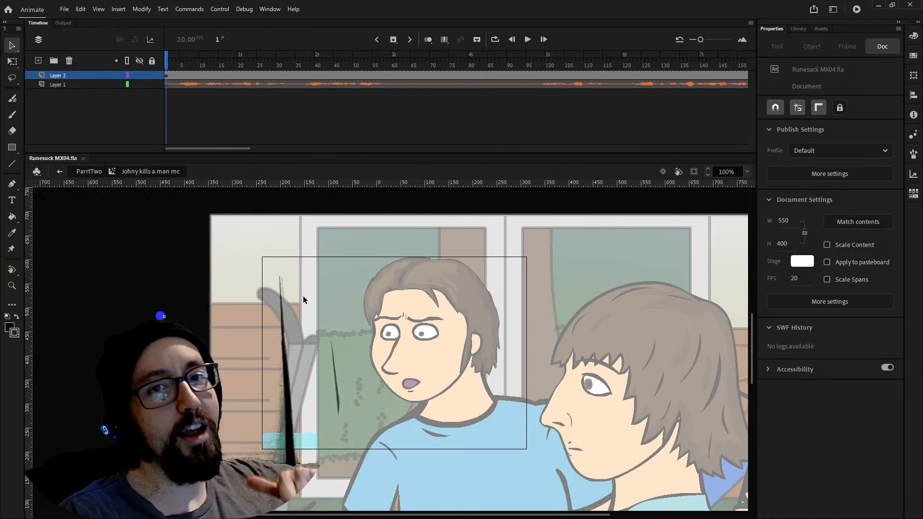
{"action": "left_click", "coordinate": [289, 64]}
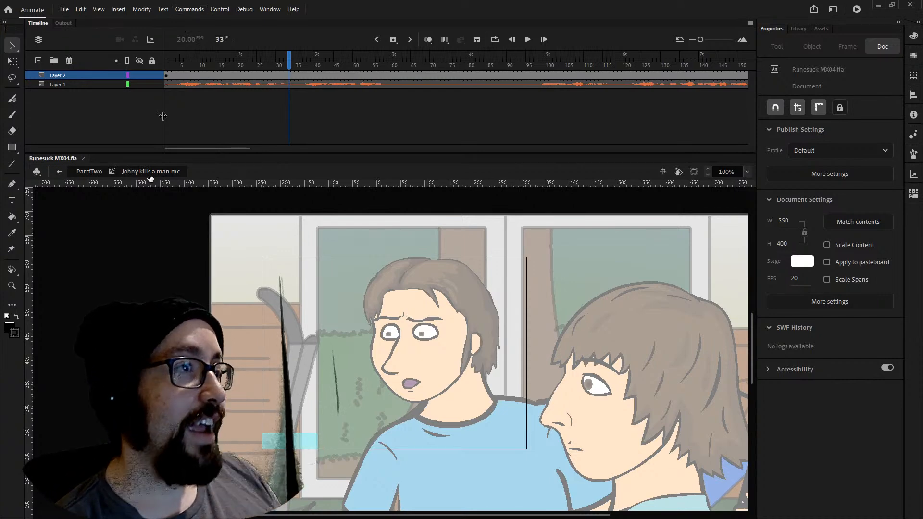
{"action": "left_click", "coordinate": [232, 62]}
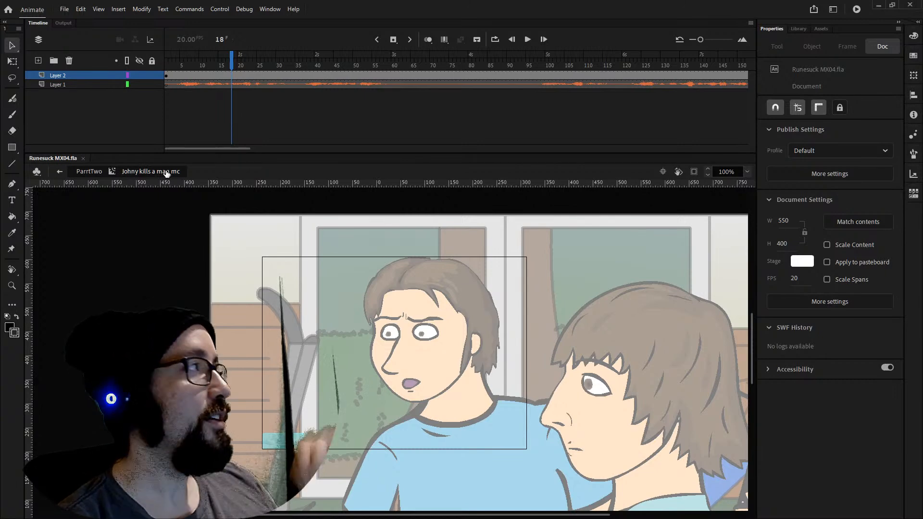
Return to the ParrtTwo scene and view the green game-screen shot at frame 579.
{"action": "left_click", "coordinate": [89, 171]}
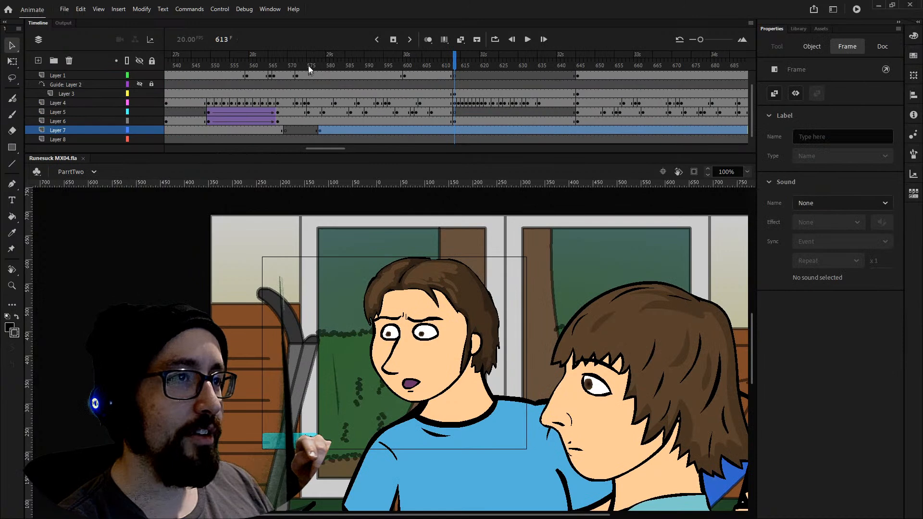
{"action": "left_click", "coordinate": [312, 66]}
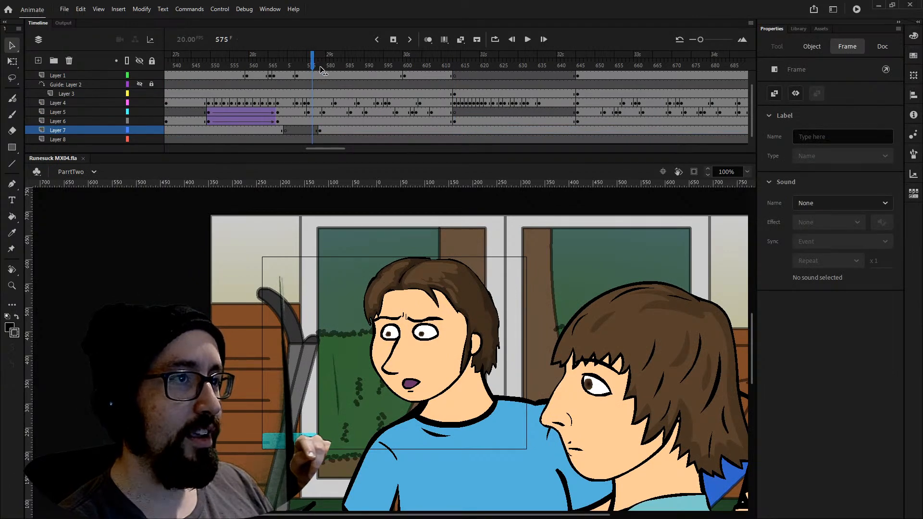
{"action": "left_click", "coordinate": [323, 66]}
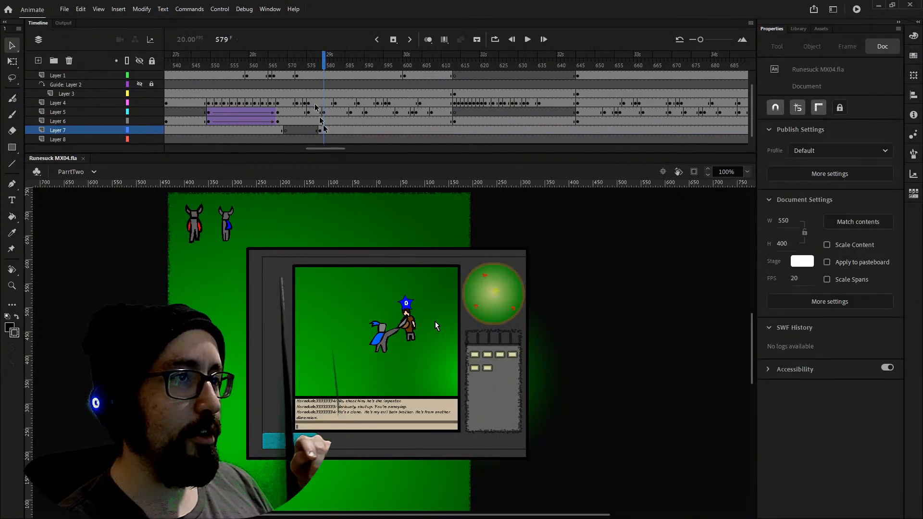
View the game-screen shot at frame 578, open the "Johny kills a man mc" movie clip, and return to the ParrtTwo scene.
{"action": "left_click", "coordinate": [319, 66]}
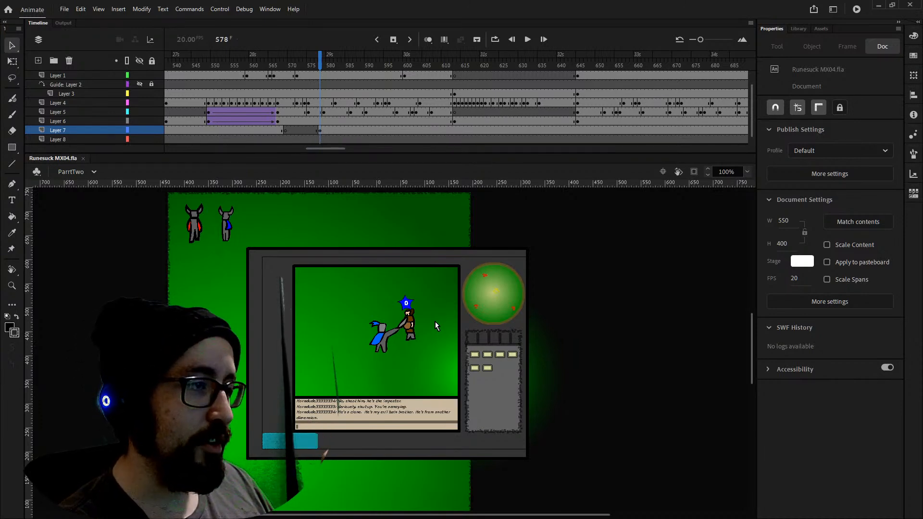
{"action": "double_click", "coordinate": [436, 322]}
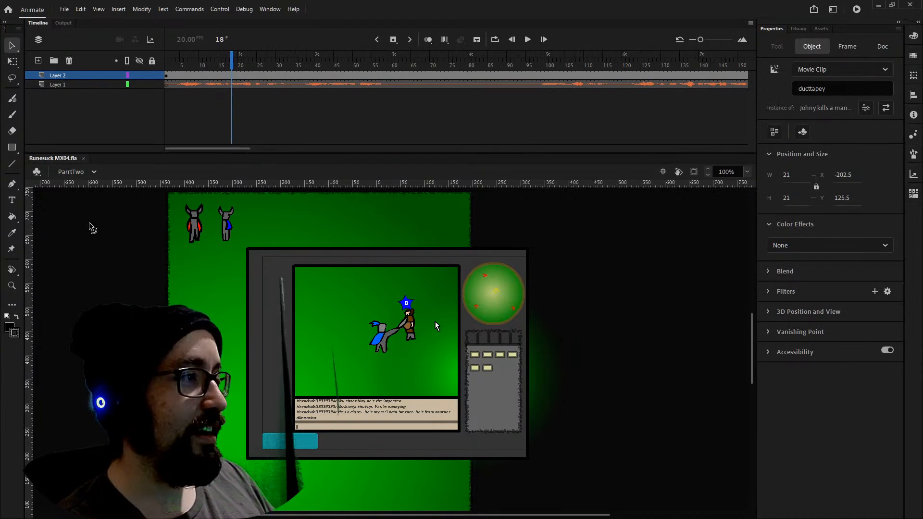
{"action": "key", "text": "ctrl+z"}
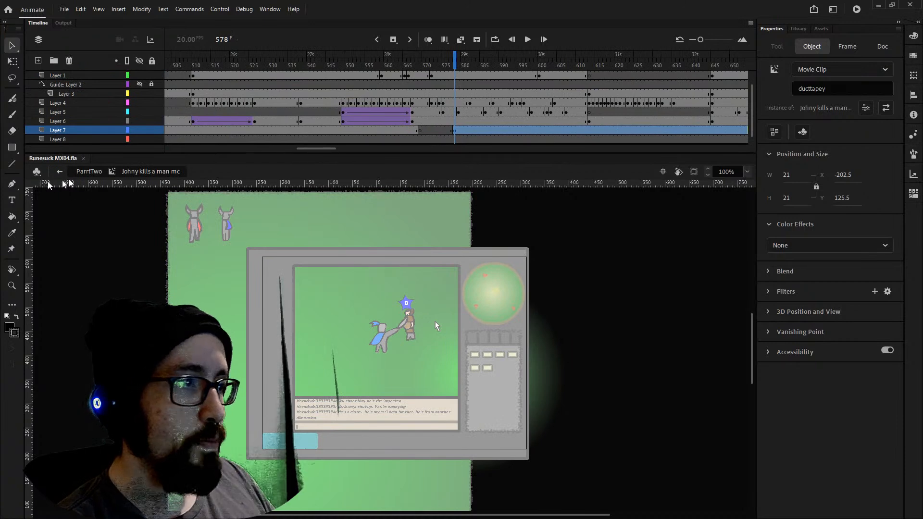
{"action": "left_click", "coordinate": [95, 171]}
Move further along the ParrtTwo timeline and play the pirate conversation shot, stopping at frame 1103.
{"action": "left_click_drag", "start_coordinate": [321, 149], "coordinate": [431, 130]}
{"action": "left_click_drag", "start_coordinate": [349, 62], "coordinate": [435, 82]}
{"action": "key", "text": "Return"}
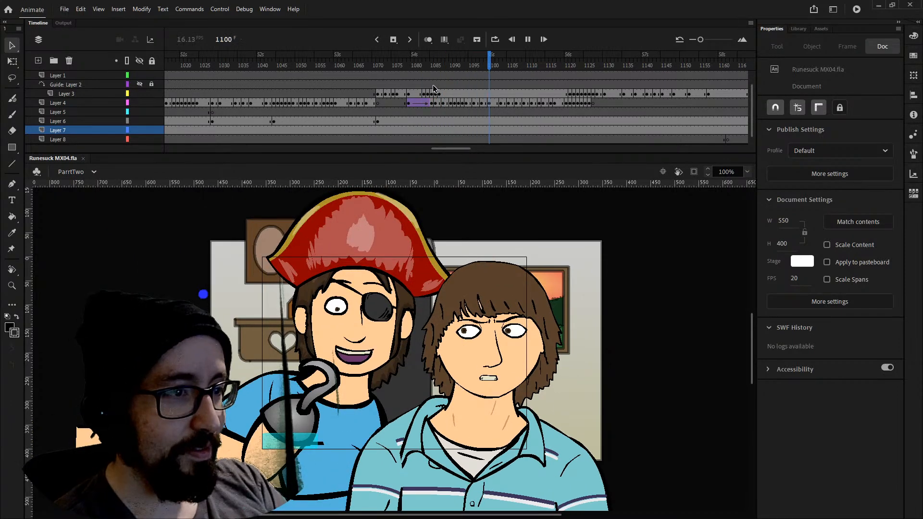
{"action": "key", "text": "Return"}
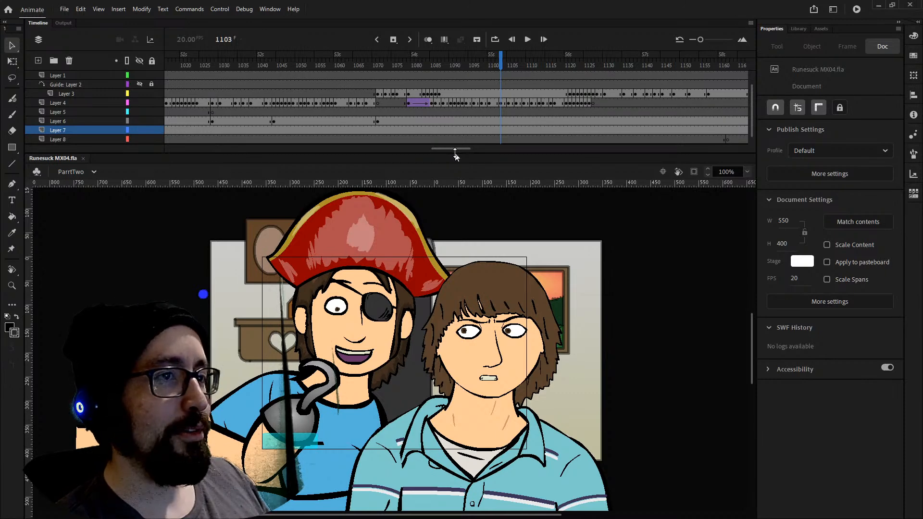
View the credits shot at frame 1477 and hide Layer 4 and Layer 5 to expose the pirate artwork behind the text.
{"action": "left_click_drag", "start_coordinate": [455, 149], "coordinate": [544, 149]}
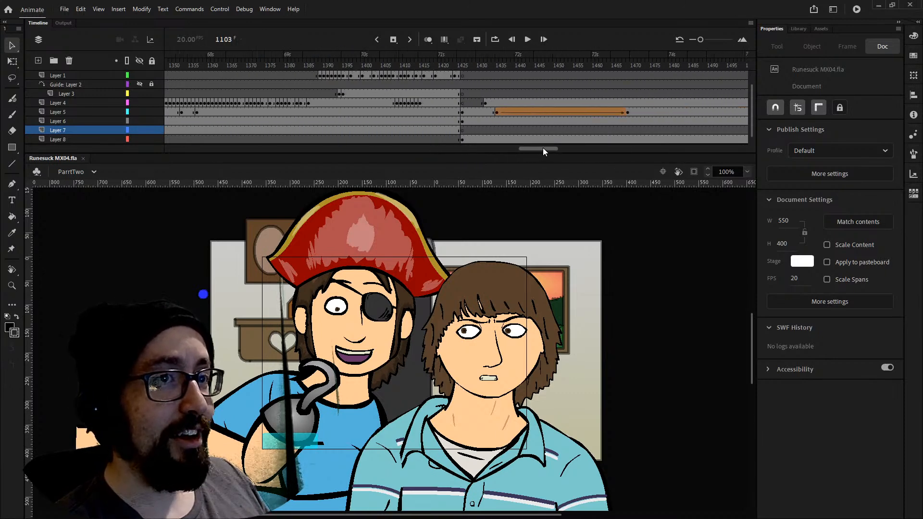
{"action": "left_click", "coordinate": [494, 66]}
{"action": "left_click_drag", "start_coordinate": [502, 67], "coordinate": [659, 67]}
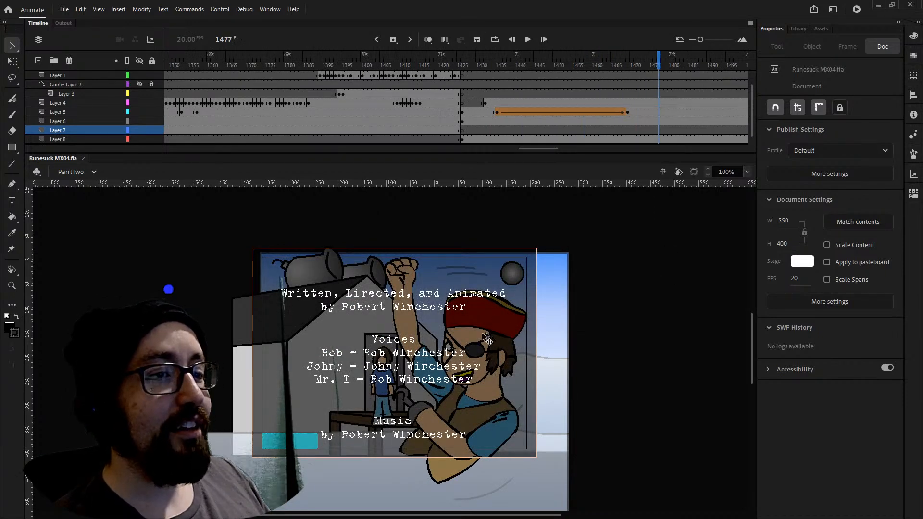
{"action": "left_click", "coordinate": [138, 111]}
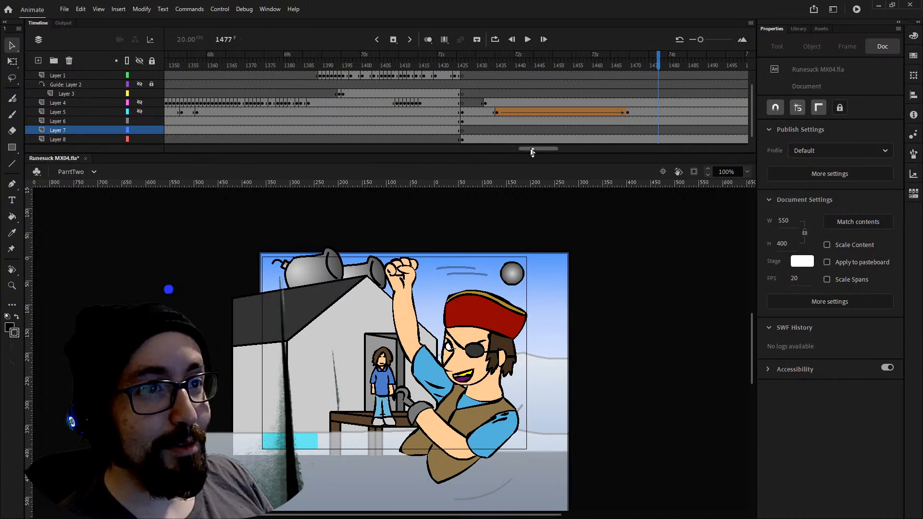
{"action": "left_click_drag", "start_coordinate": [533, 150], "coordinate": [559, 151]}
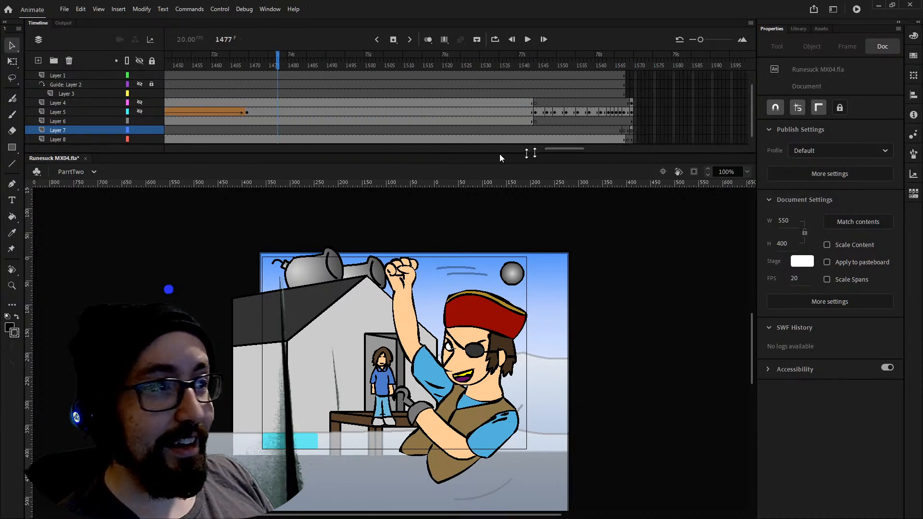
Switch to Scrapbookscene and open the "Scrapbook bunchofbuttons" movie clip for editing.
{"action": "left_click", "coordinate": [71, 173]}
{"action": "left_click", "coordinate": [91, 220]}
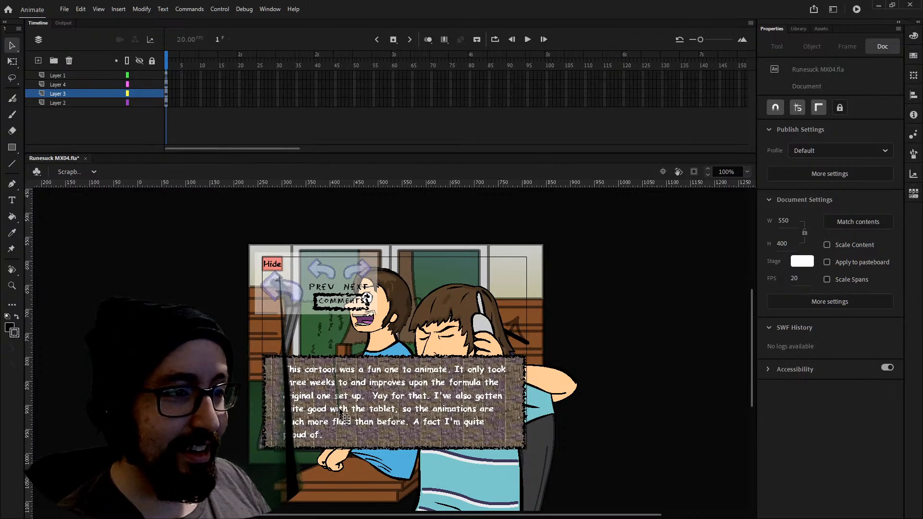
{"action": "left_click", "coordinate": [287, 292]}
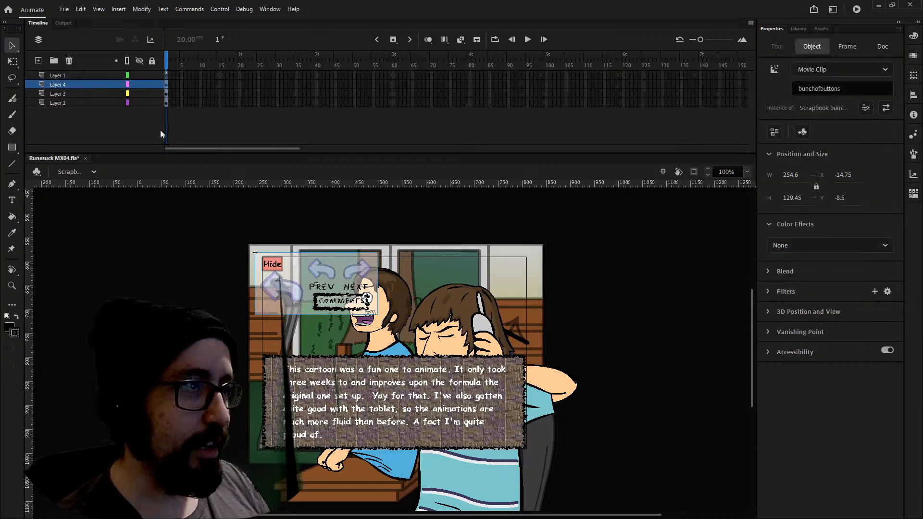
{"action": "double_click", "coordinate": [294, 292]}
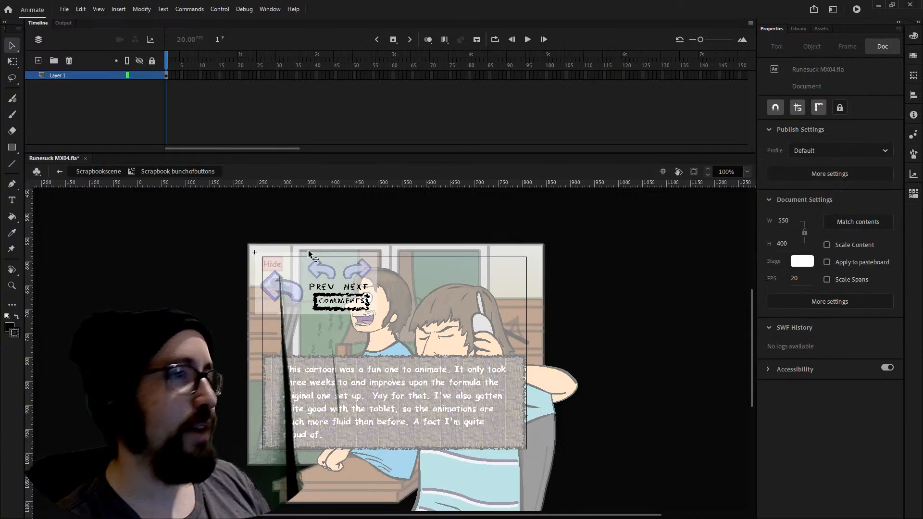
Check the state frames of the PREV "b Arrow" button, inspect the Comments button, and return to Scrapbookscene.
{"action": "left_click", "coordinate": [302, 294]}
{"action": "double_click", "coordinate": [322, 275]}
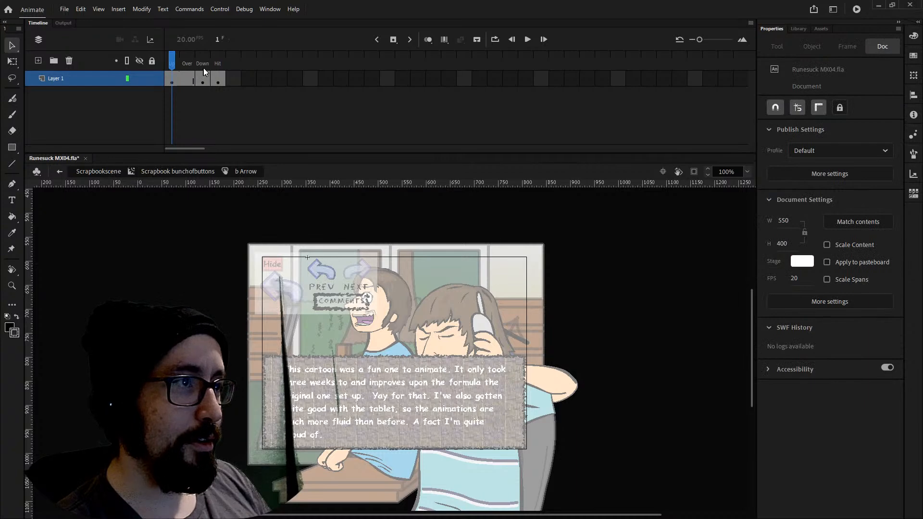
{"action": "left_click", "coordinate": [203, 68]}
{"action": "left_click_drag", "start_coordinate": [210, 71], "coordinate": [172, 69]}
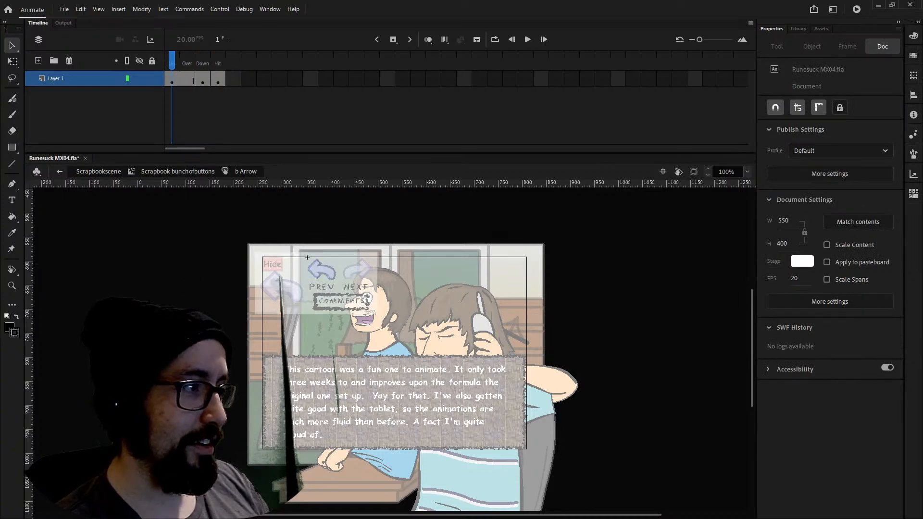
{"action": "double_click", "coordinate": [229, 331]}
{"action": "left_click", "coordinate": [325, 309]}
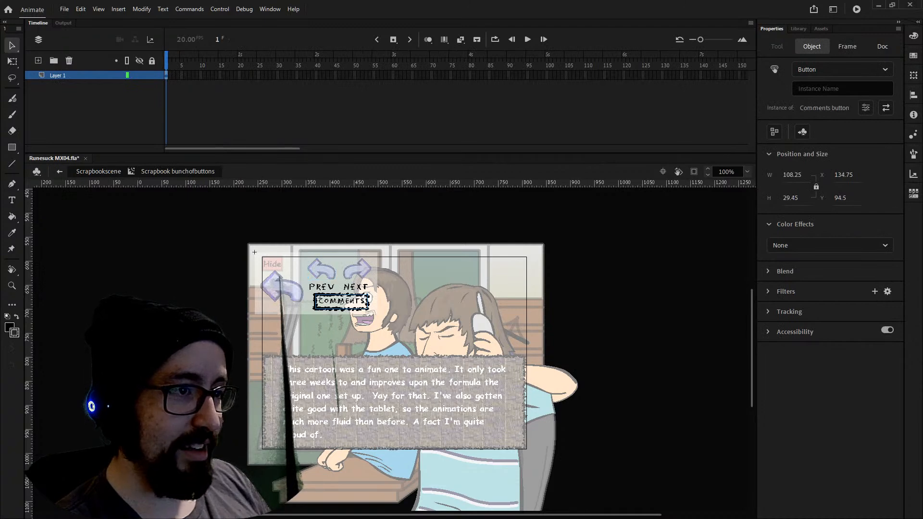
{"action": "double_click", "coordinate": [236, 312]}
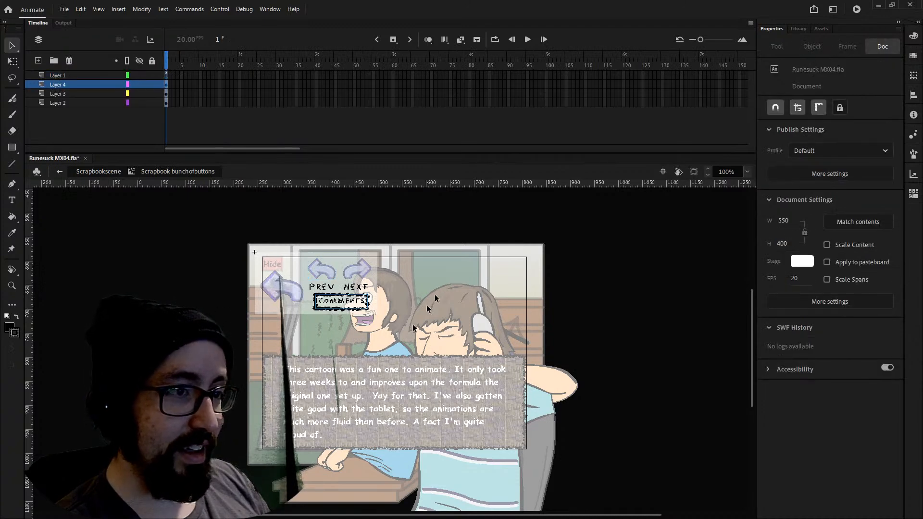
Open the "Scrapbookpictures mc" movie clip and view its pictures frame by frame from frame 1 to frame 7.
{"action": "double_click", "coordinate": [458, 304]}
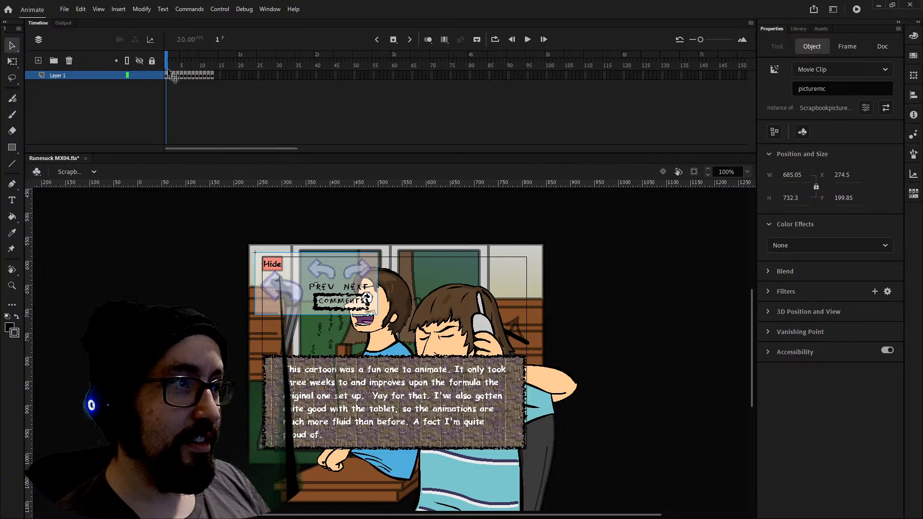
{"action": "left_click_drag", "start_coordinate": [167, 65], "coordinate": [167, 66]}
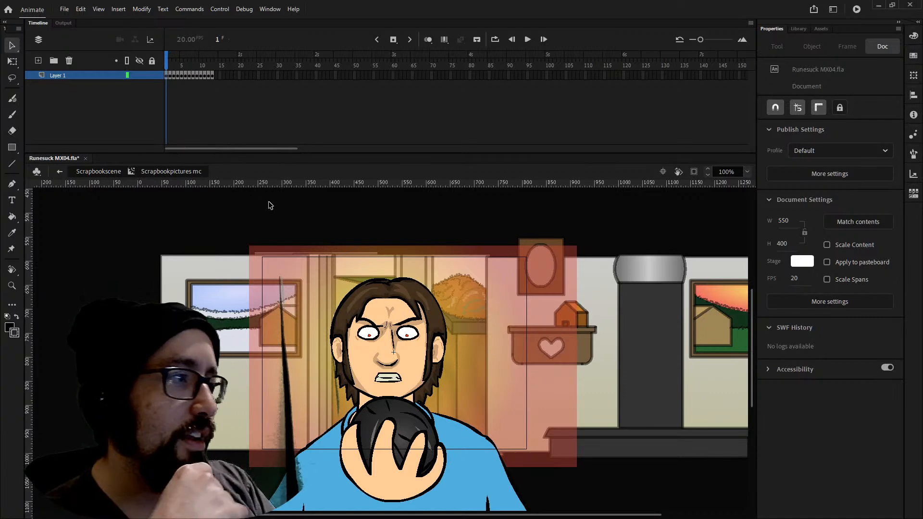
{"action": "key", "text": "period"}
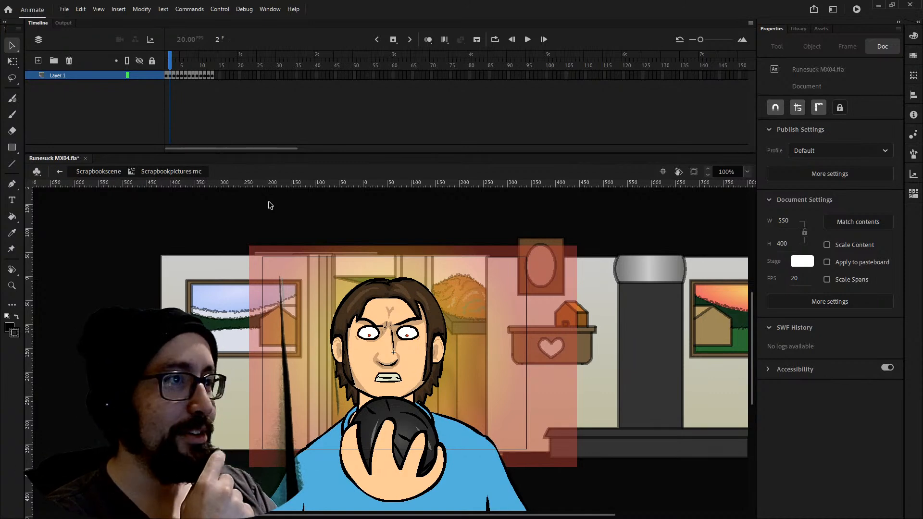
{"action": "key", "text": "period"}
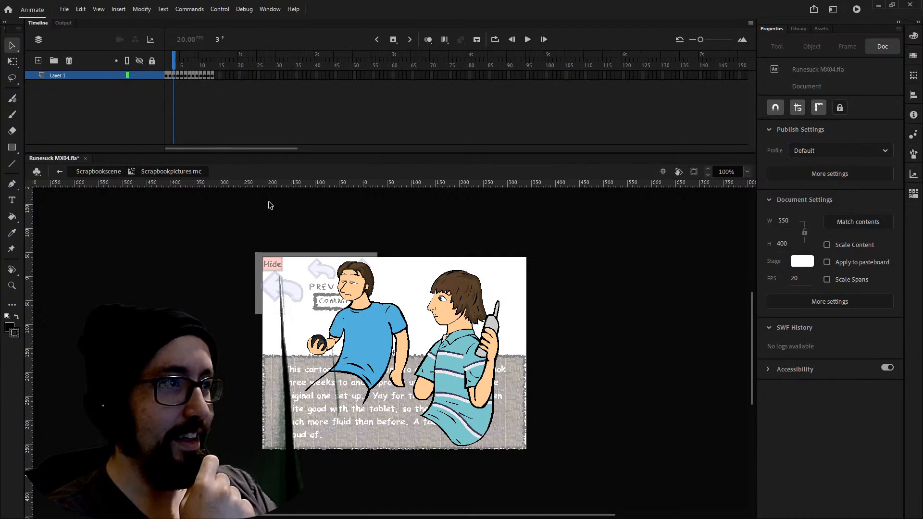
{"action": "key", "text": "period"}
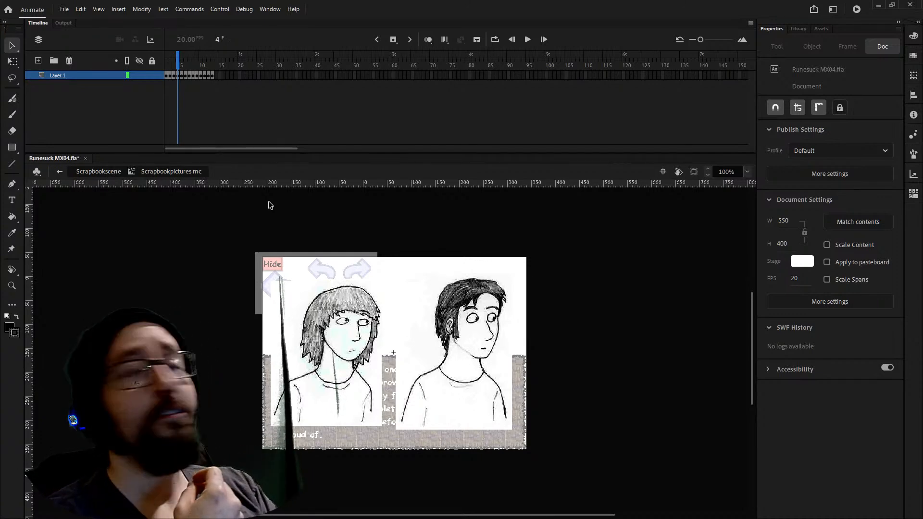
{"action": "key", "text": "."}
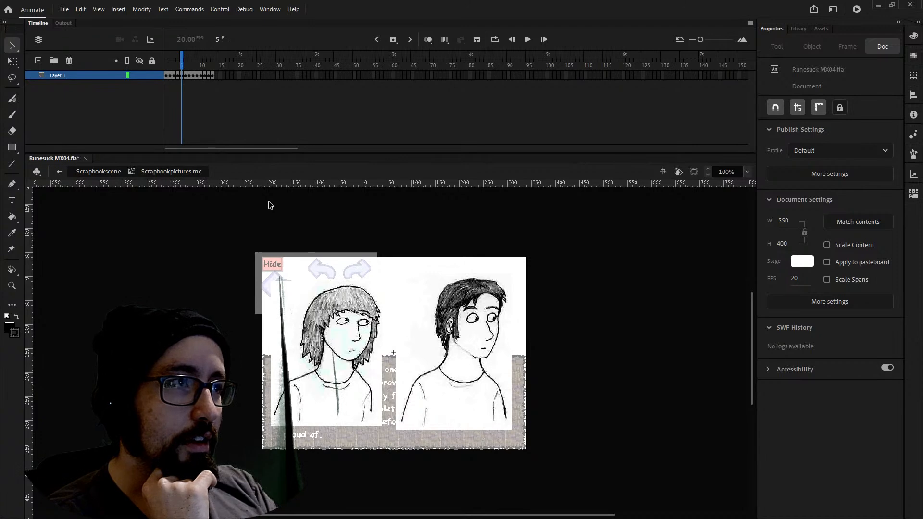
{"action": "key", "text": "."}
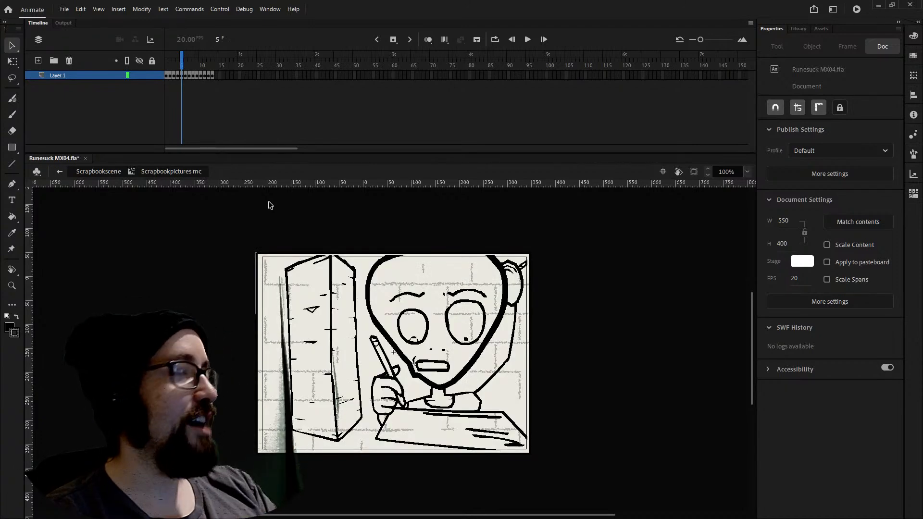
{"action": "key", "text": "."}
{"action": "key", "text": "."}
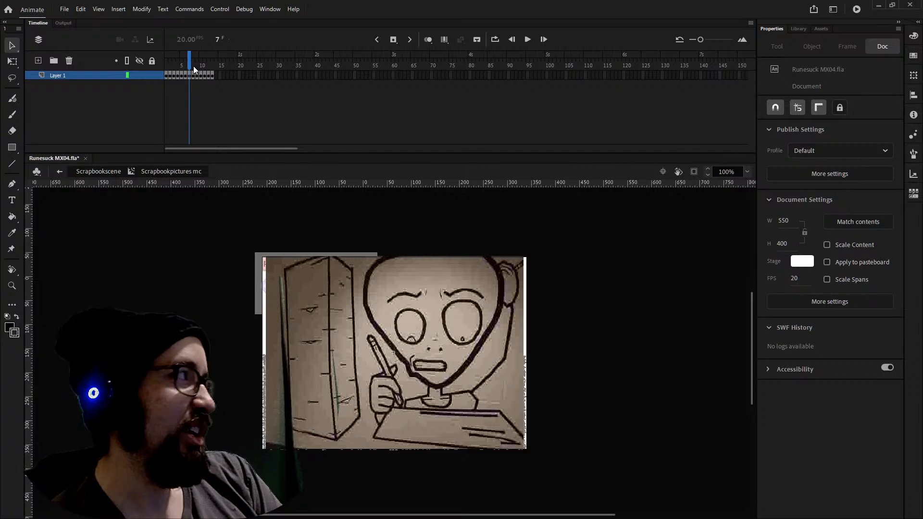
View the remaining pictures of "Scrapbookpictures mc" frame by frame from frame 8 to frame 13.
{"action": "left_click", "coordinate": [193, 66]}
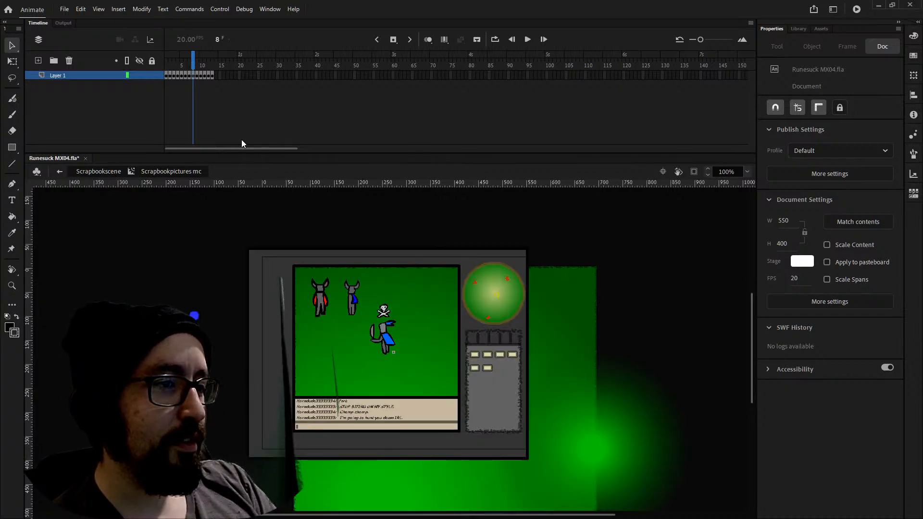
{"action": "key", "text": "."}
{"action": "key", "text": "."}
{"action": "key", "text": "."}
{"action": "key", "text": "."}
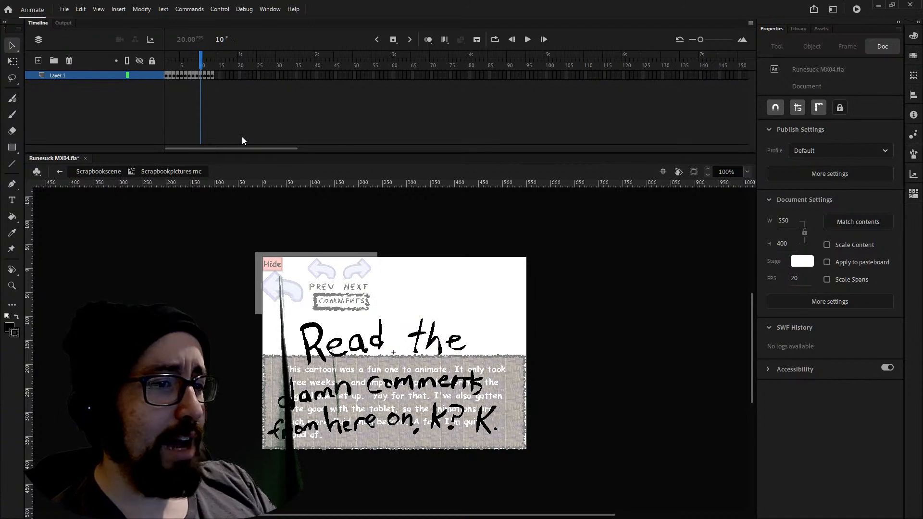
{"action": "key", "text": "."}
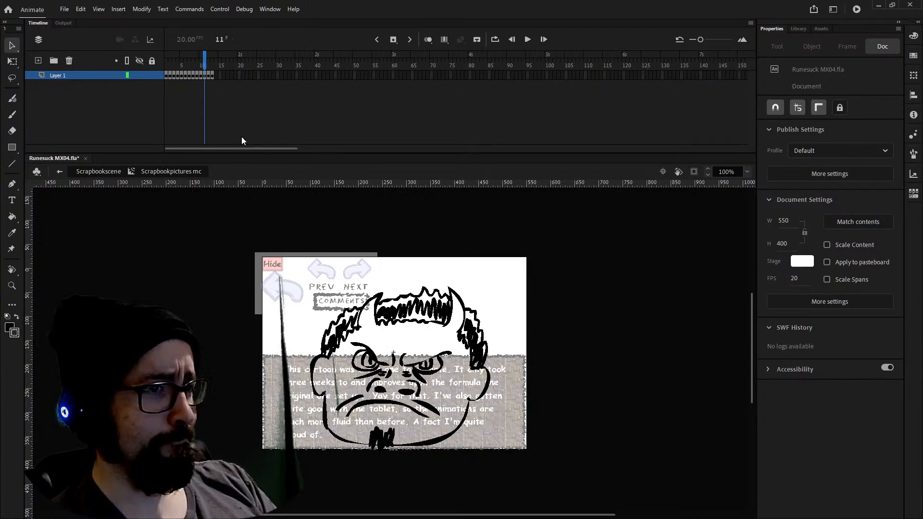
{"action": "key", "text": "."}
{"action": "key", "text": "."}
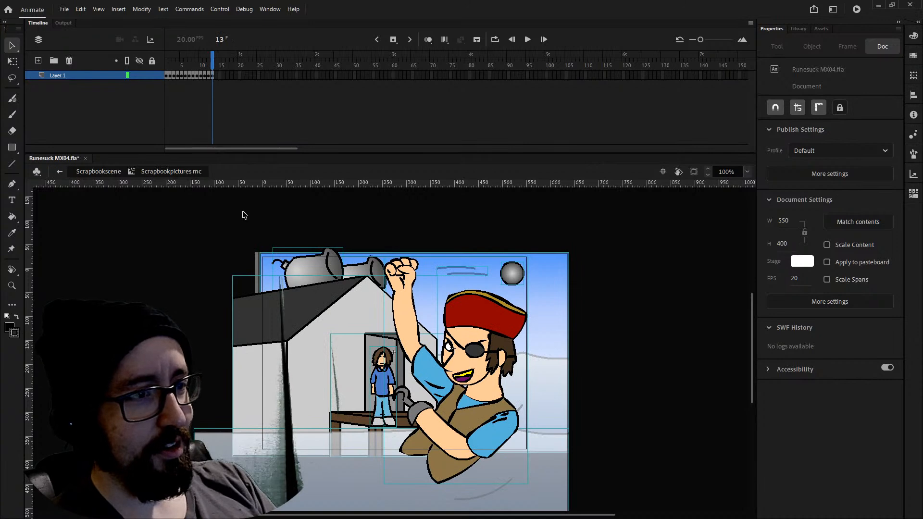
{"action": "key", "text": "."}
{"action": "key", "text": "."}
{"action": "key", "text": "."}
{"action": "left_click", "coordinate": [210, 262]}
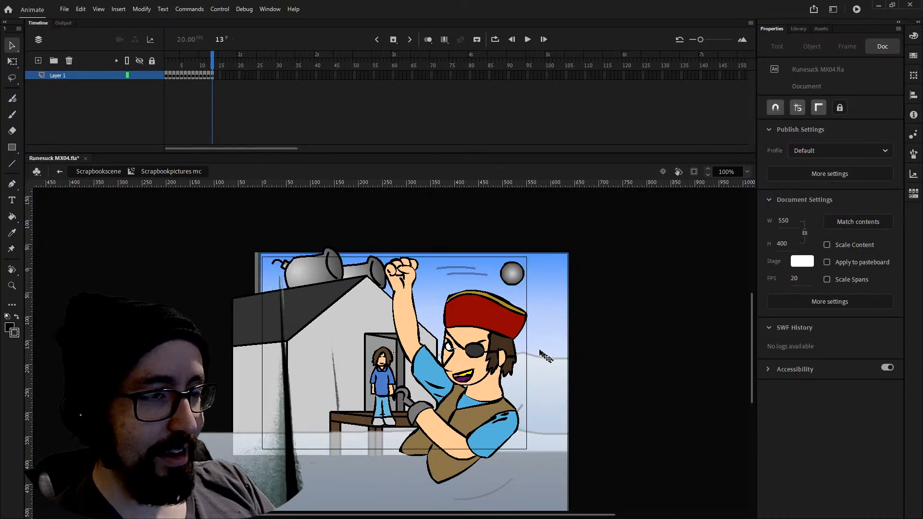
Leave the pictures clip, switch to the MainMenu scene, and view its scene-select screen at frame 2 and title screen at frame 1.
{"action": "left_click", "coordinate": [100, 171]}
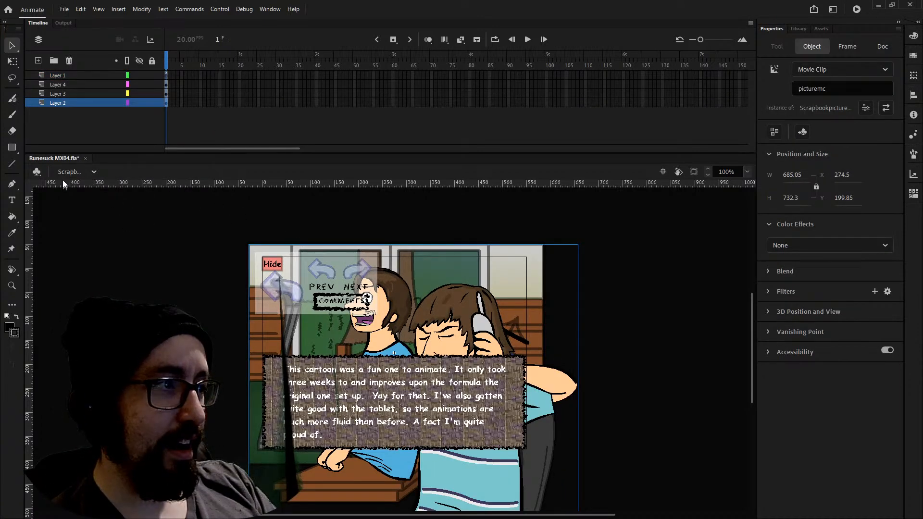
{"action": "left_click", "coordinate": [77, 175]}
{"action": "left_click", "coordinate": [91, 207]}
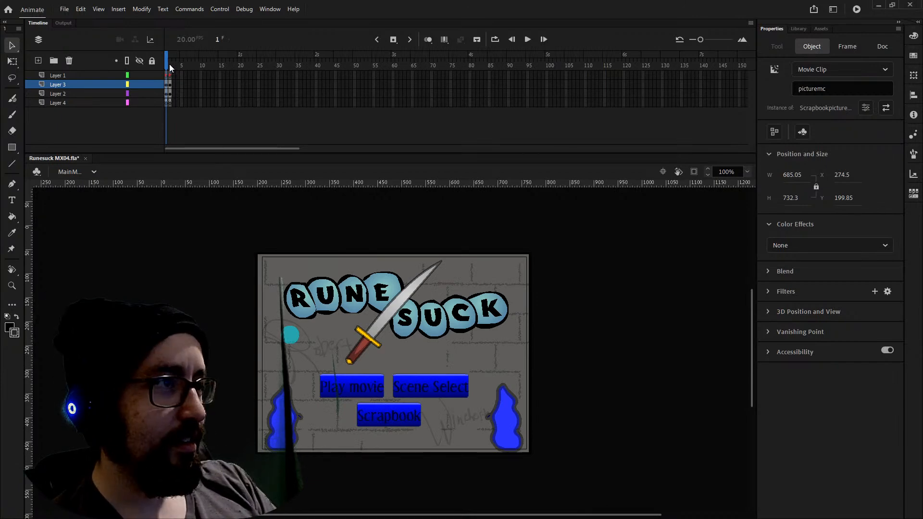
{"action": "left_click", "coordinate": [169, 65]}
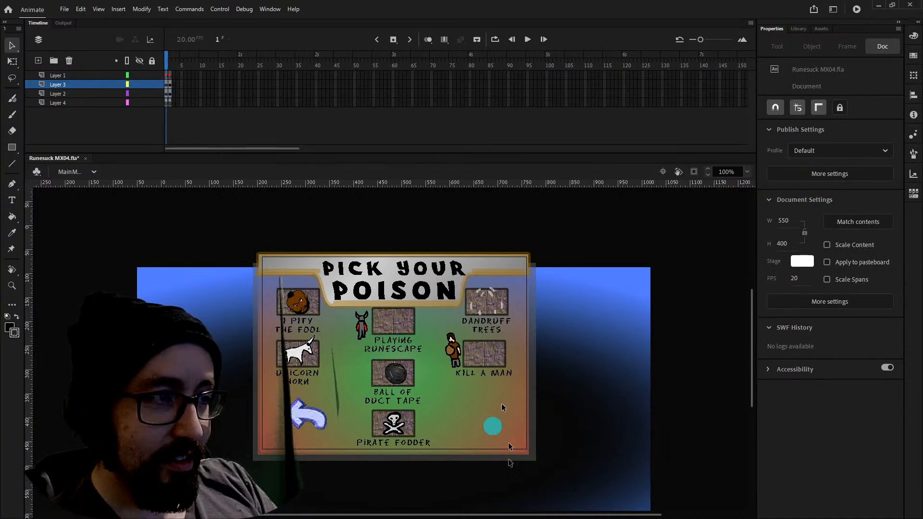
{"action": "left_click", "coordinate": [166, 64]}
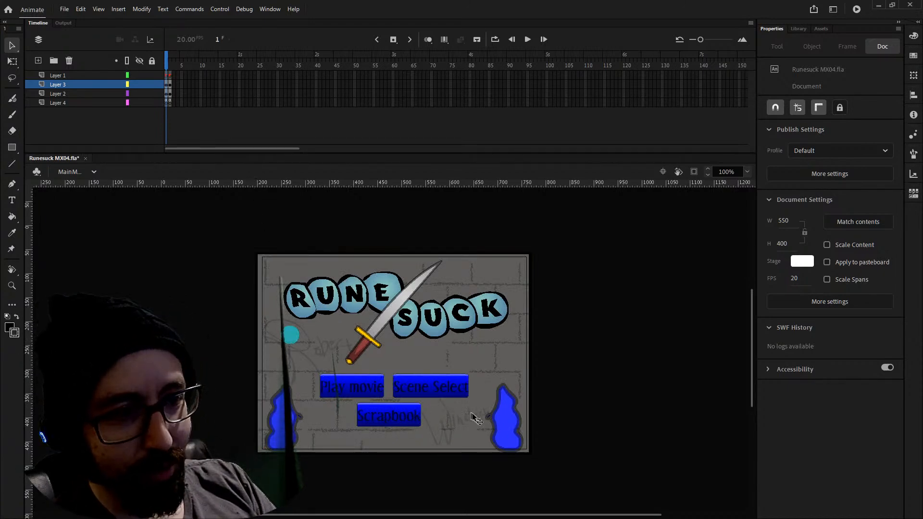
Open the Flame movie clip on the MainMenu title screen, play its animation, and inspect the flame shape at frame 7 up close.
{"action": "left_click", "coordinate": [500, 422]}
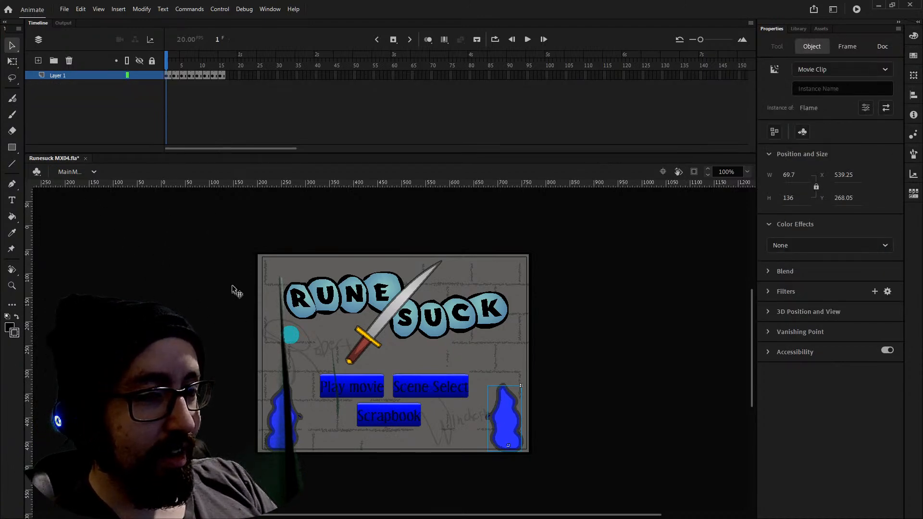
{"action": "double_click", "coordinate": [502, 418]}
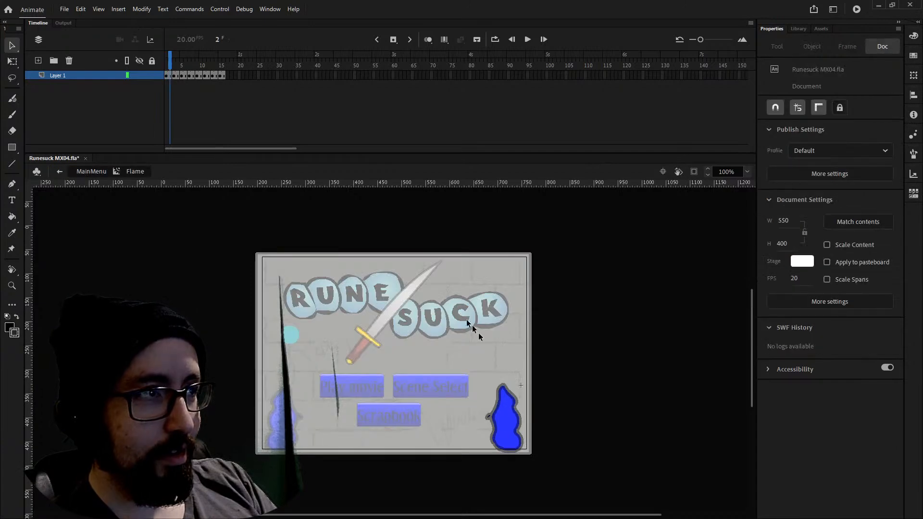
{"action": "key", "text": "Return"}
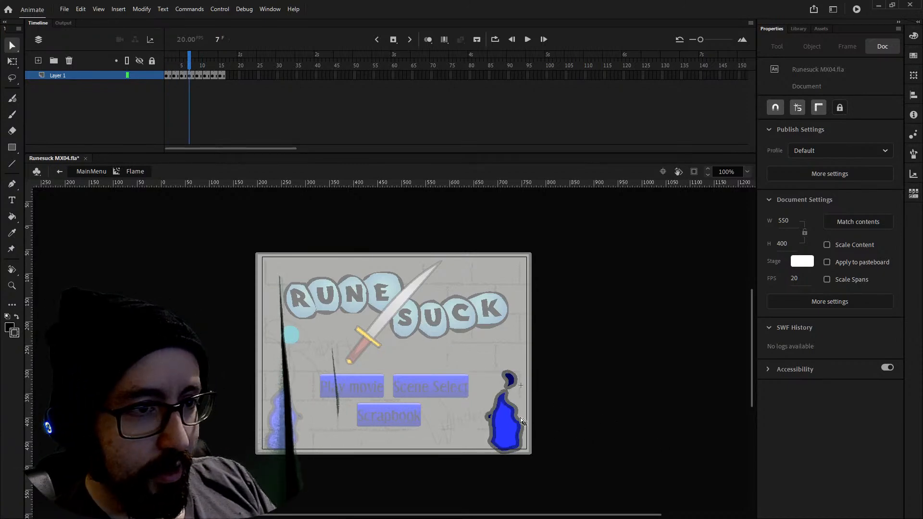
{"action": "left_click", "coordinate": [498, 409]}
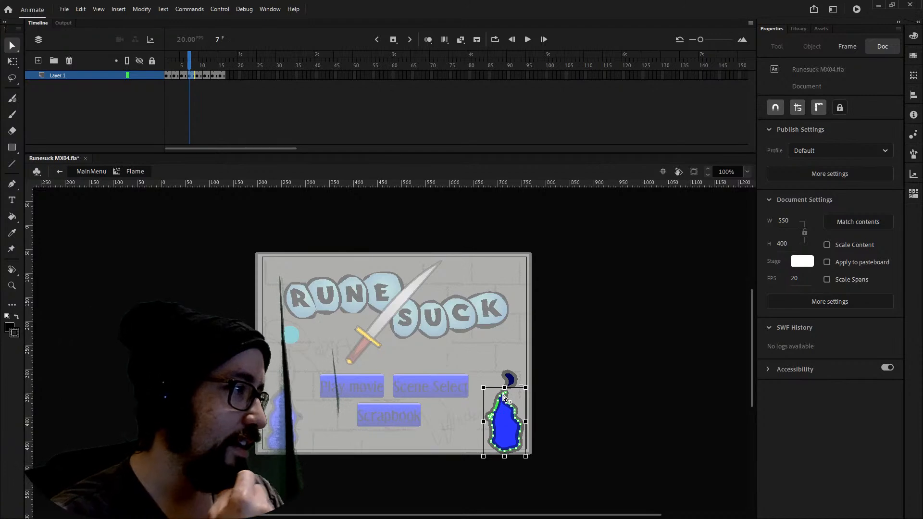
{"action": "key", "text": "ctrl+="}
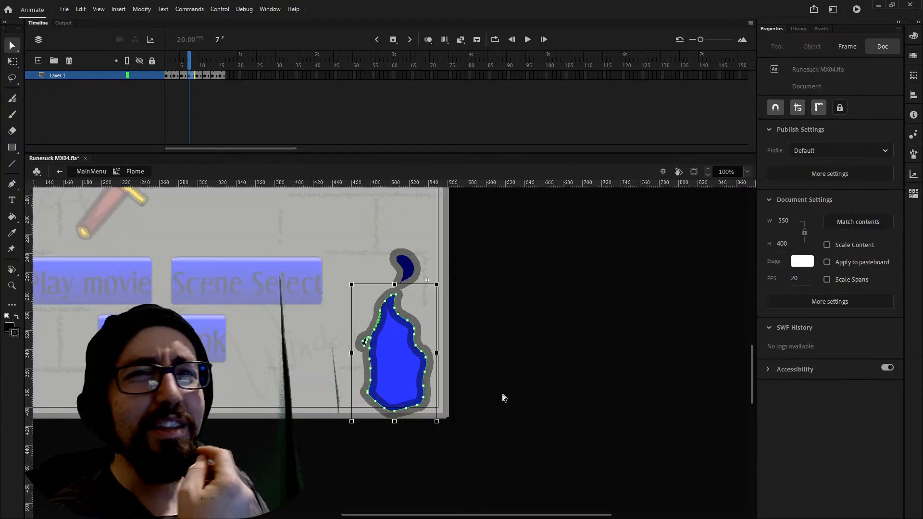
{"action": "key", "text": "ctrl+="}
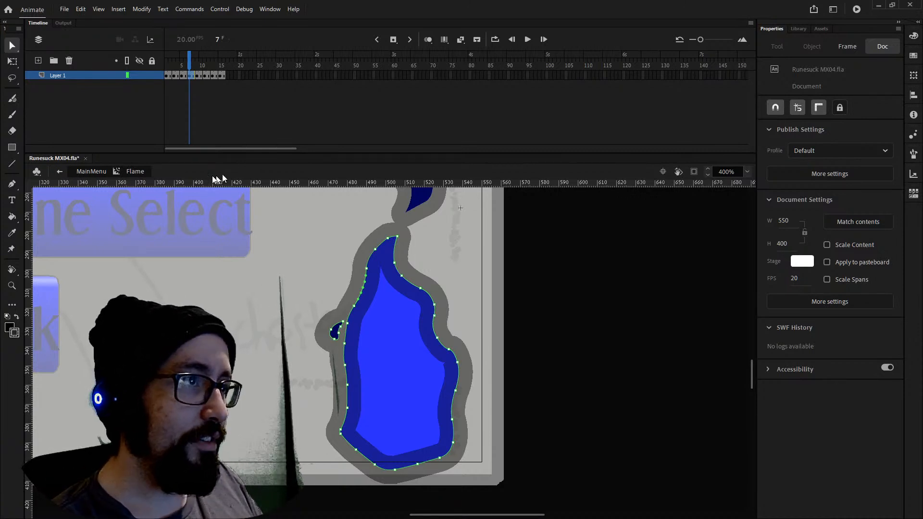
Return to the MainMenu scene and view the "Pick Your Poison" scene-select screen at frame 2.
{"action": "left_click", "coordinate": [91, 171]}
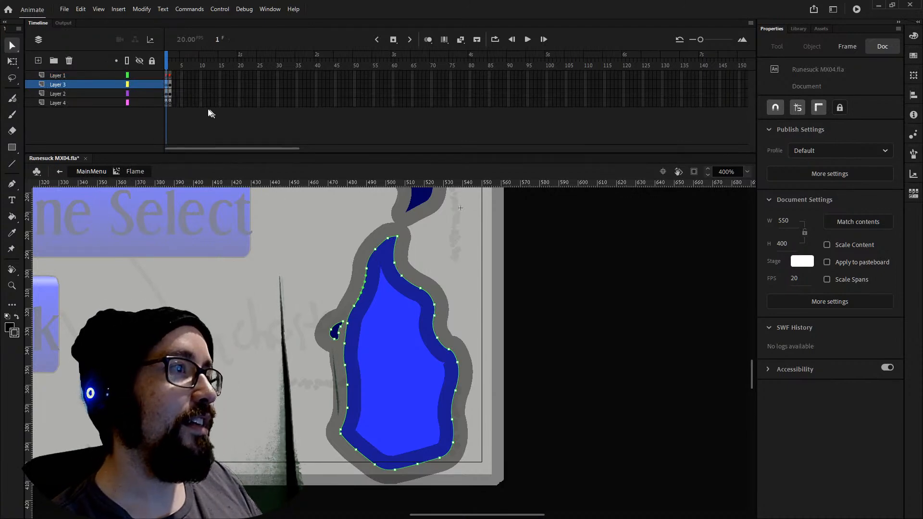
{"action": "left_click", "coordinate": [171, 73]}
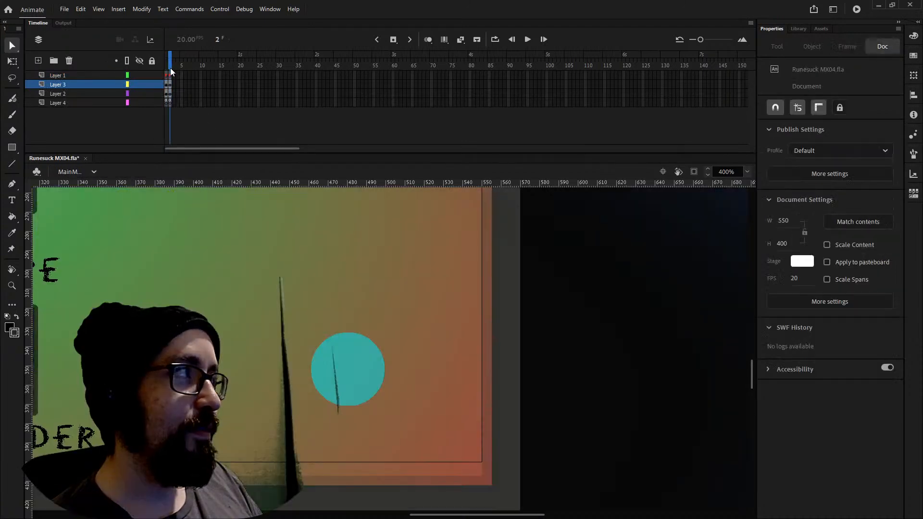
{"action": "key", "text": "ctrl+minus"}
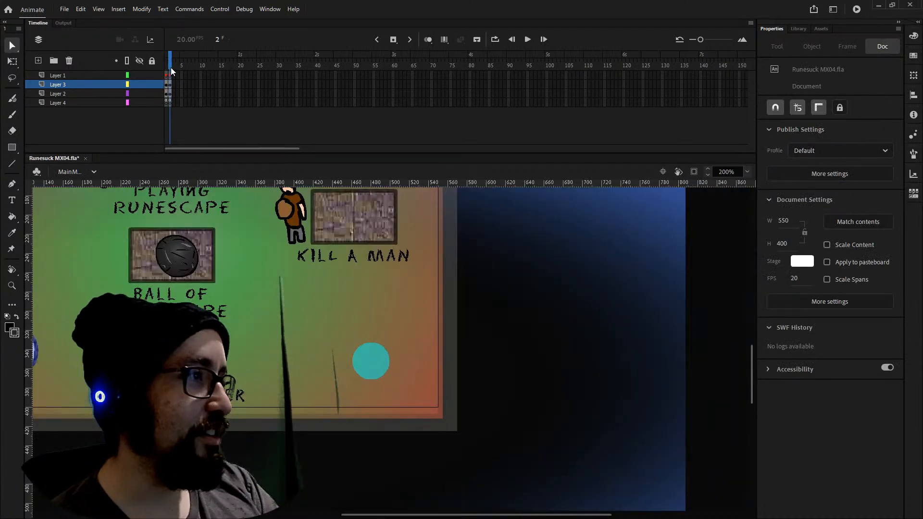
{"action": "left_click_drag", "start_coordinate": [390, 517], "coordinate": [317, 514]}
{"action": "scroll", "coordinate": [299, 423], "scroll_direction": "up", "scroll_amount": 5}
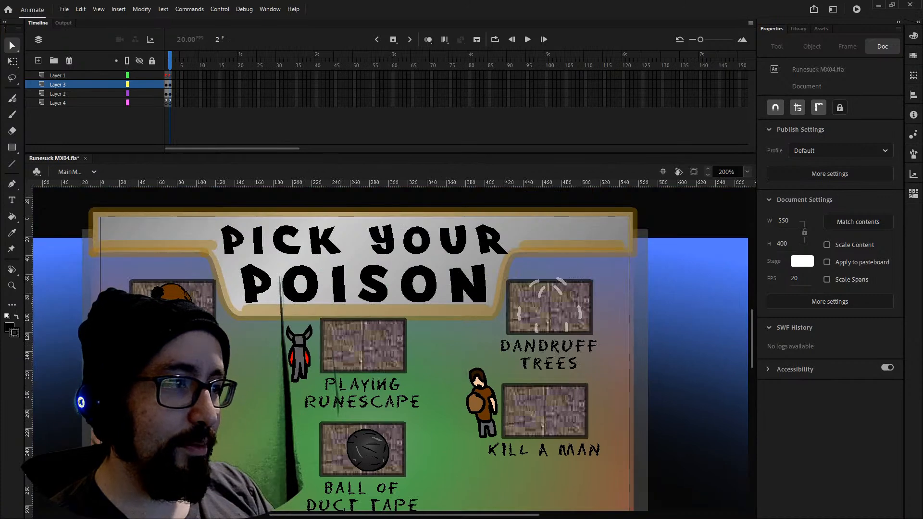
Open the "2 Playing Runescape" button, check its state frames, and inspect the brick-textured fill inside its group.
{"action": "left_click", "coordinate": [379, 343]}
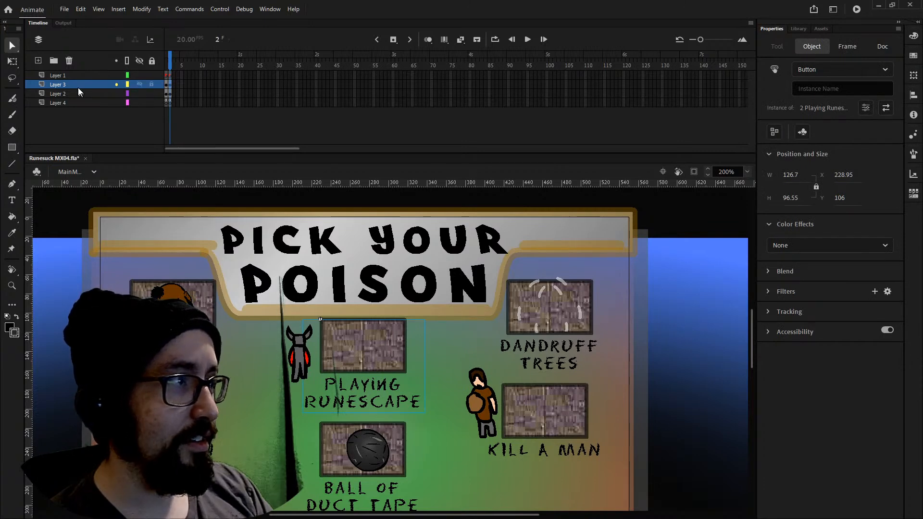
{"action": "double_click", "coordinate": [383, 349]}
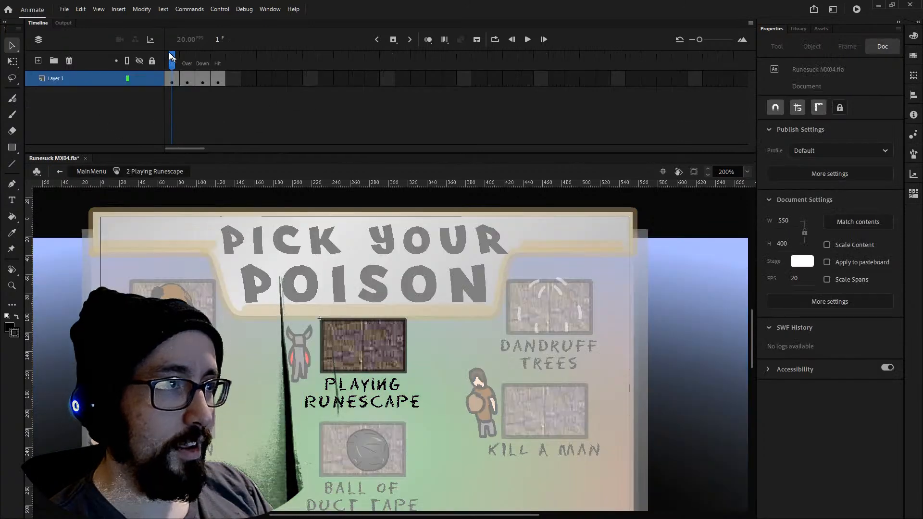
{"action": "left_click_drag", "start_coordinate": [187, 69], "coordinate": [166, 62]}
{"action": "left_click", "coordinate": [368, 359]}
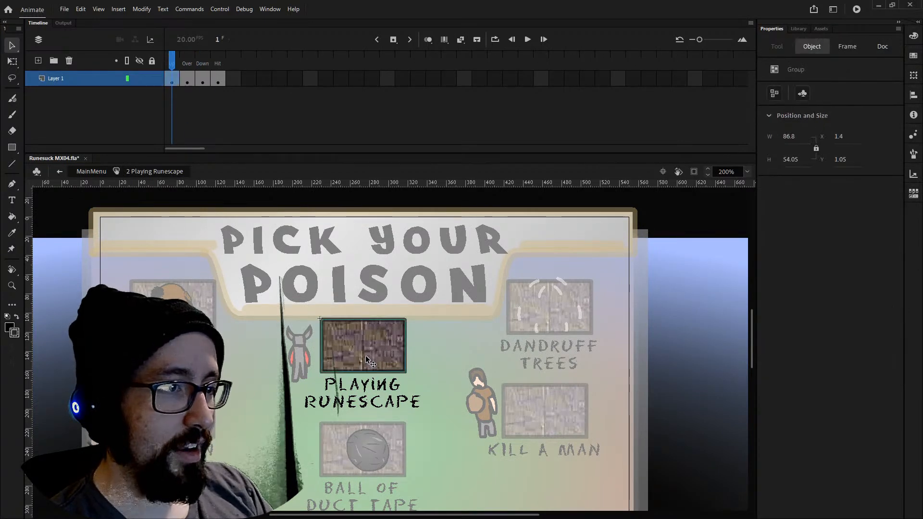
{"action": "double_click", "coordinate": [368, 360]}
{"action": "left_click", "coordinate": [392, 301]}
{"action": "left_click", "coordinate": [384, 347]}
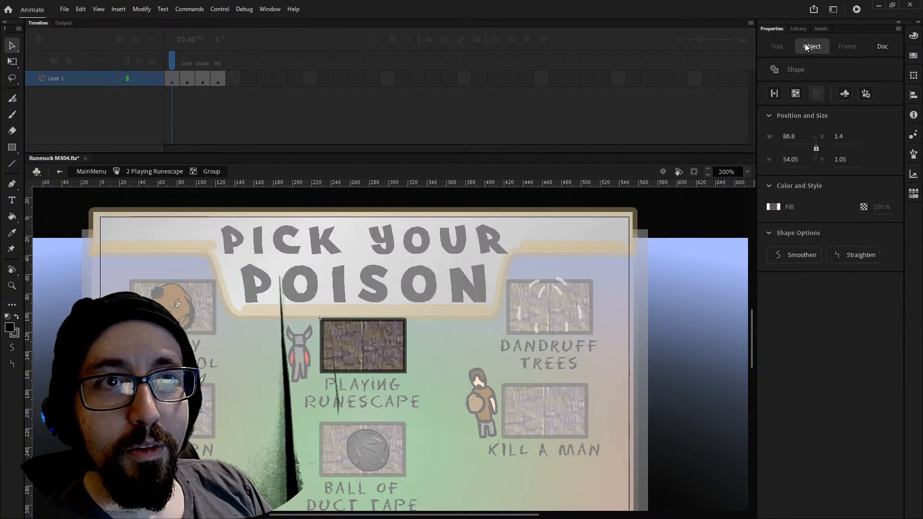
Find Bitmap 1 in the document's library and view its brick texture in an enlarged preview.
{"action": "left_click", "coordinate": [798, 28]}
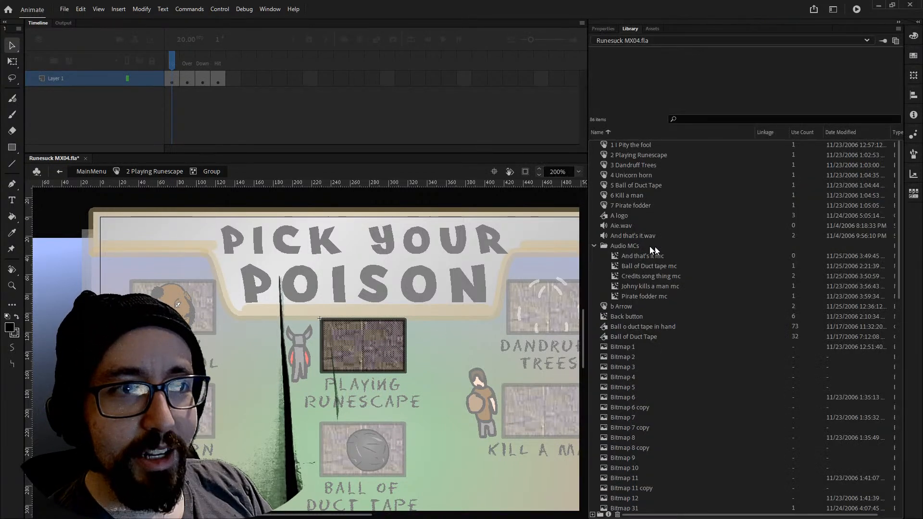
{"action": "scroll", "coordinate": [649, 237], "scroll_direction": "down", "scroll_amount": 5}
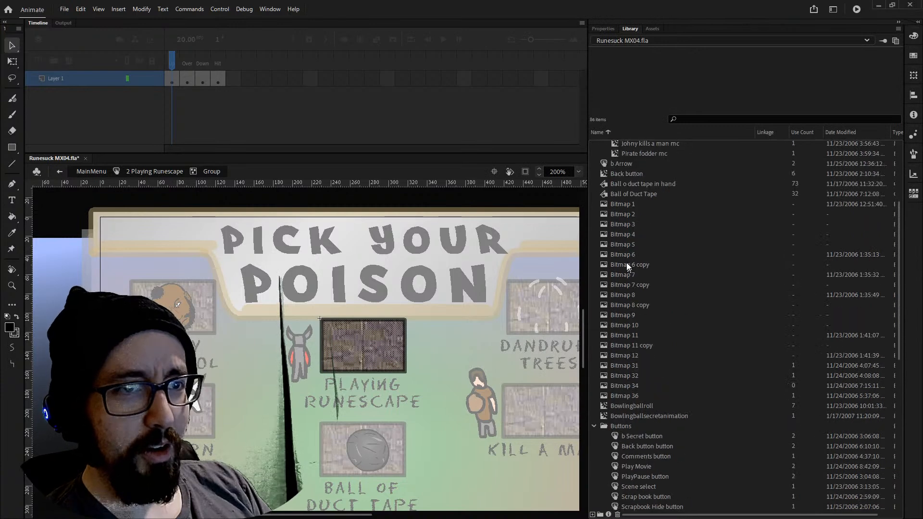
{"action": "left_click", "coordinate": [617, 206]}
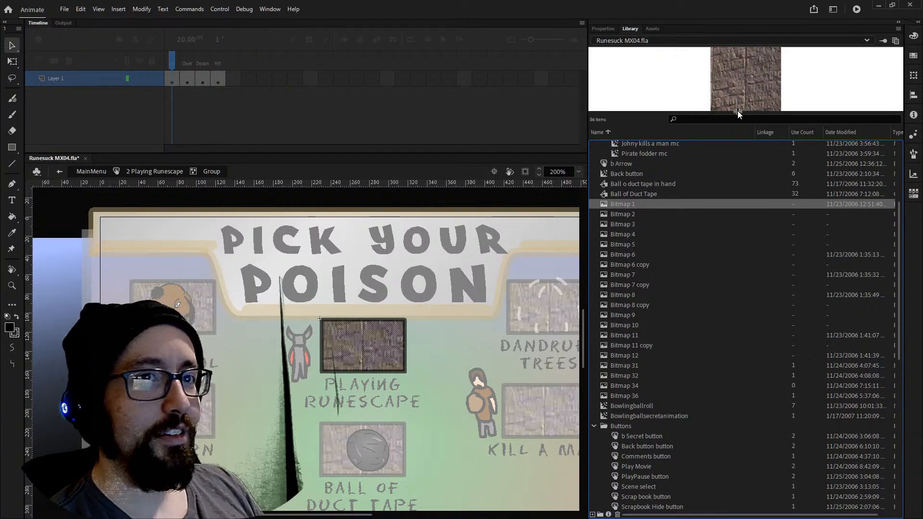
{"action": "left_click_drag", "start_coordinate": [741, 113], "coordinate": [695, 160]}
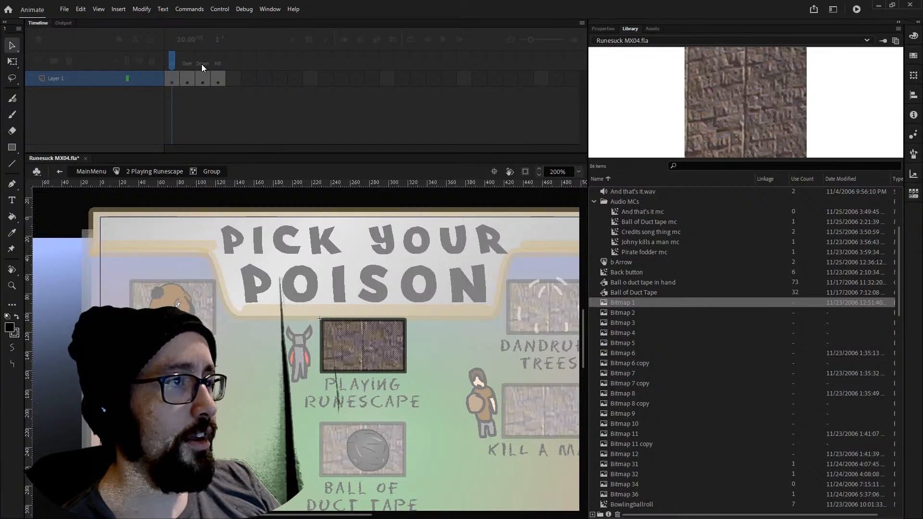
Leave the button's group, return to the MainMenu scene, and view the title screen at frame 1.
{"action": "left_click", "coordinate": [154, 172]}
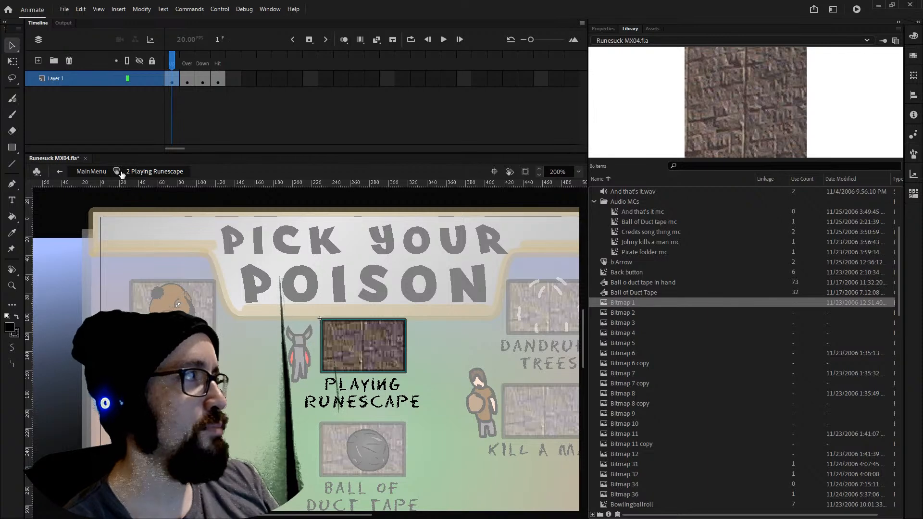
{"action": "left_click", "coordinate": [105, 171]}
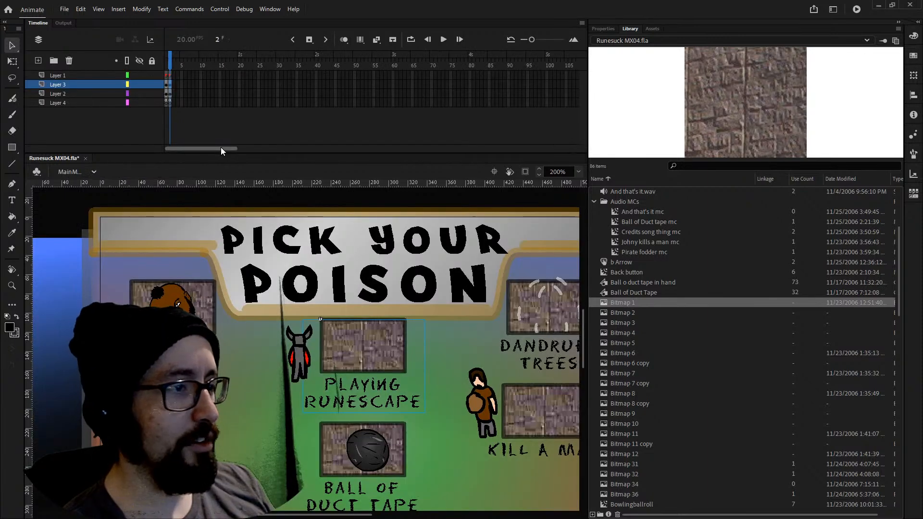
{"action": "key", "text": "ctrl+1"}
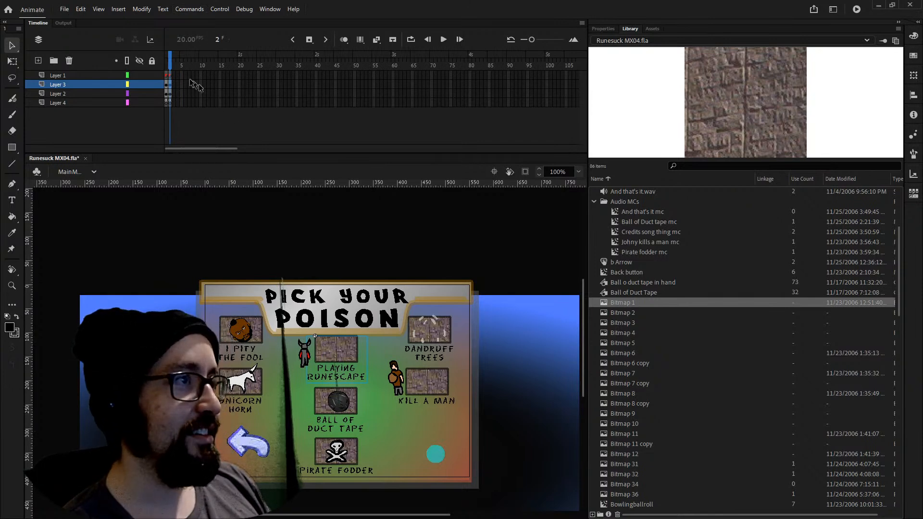
{"action": "left_click", "coordinate": [168, 64]}
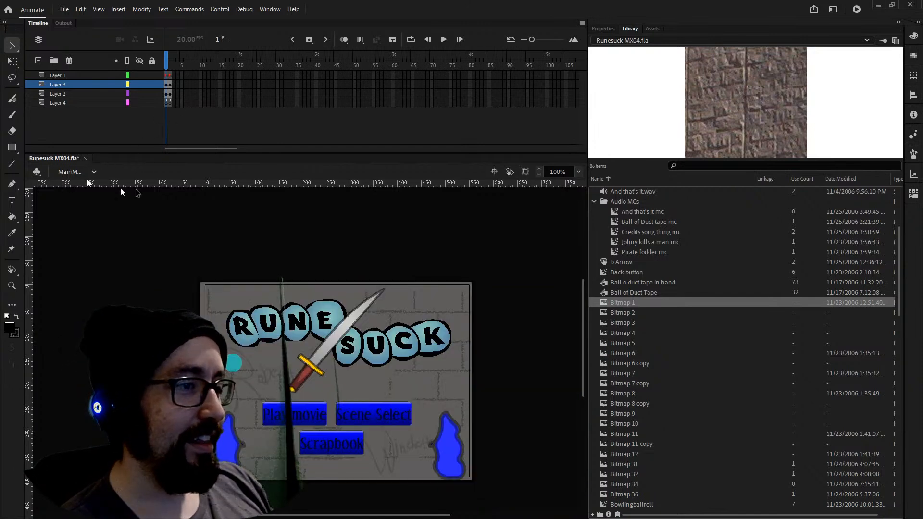
Switch to Scene 2 and examine the loading screen's Siblings banner, Runesuck logo, loading bar and Newgrounds logo.
{"action": "left_click", "coordinate": [77, 171]}
{"action": "left_click", "coordinate": [72, 188]}
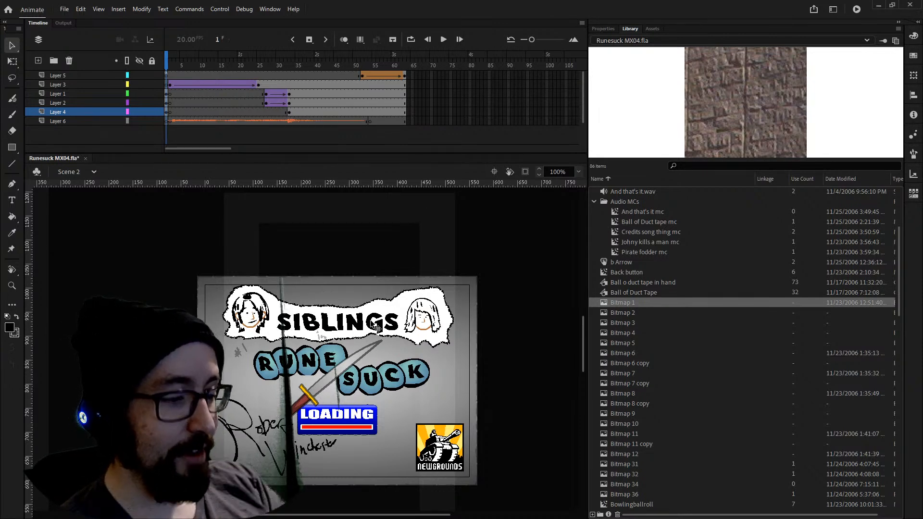
{"action": "key", "text": "ctrl+equal"}
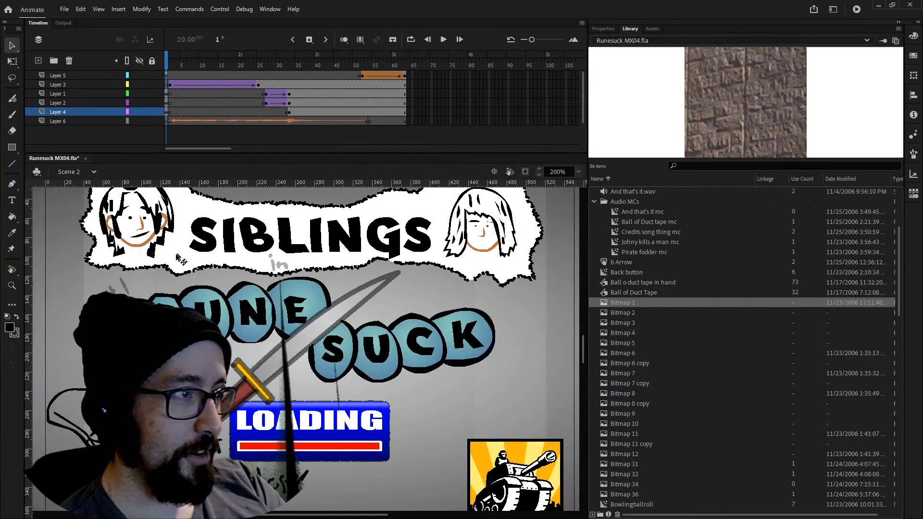
{"action": "scroll", "coordinate": [150, 238], "scroll_direction": "up", "scroll_amount": 2}
{"action": "scroll", "coordinate": [308, 347], "scroll_direction": "down", "scroll_amount": 4}
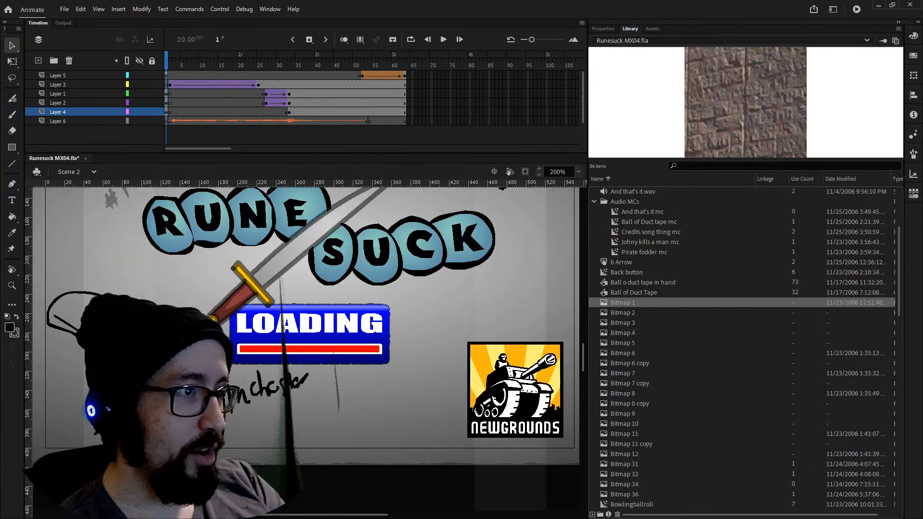
{"action": "scroll", "coordinate": [308, 346], "scroll_direction": "up", "scroll_amount": 2}
{"action": "scroll", "coordinate": [307, 347], "scroll_direction": "down", "scroll_amount": 2}
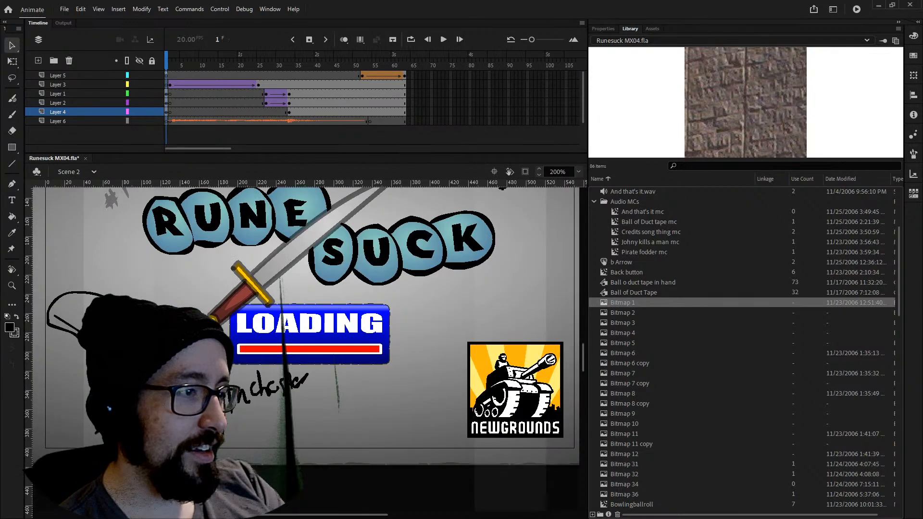
{"action": "scroll", "coordinate": [149, 255], "scroll_direction": "up", "scroll_amount": 4}
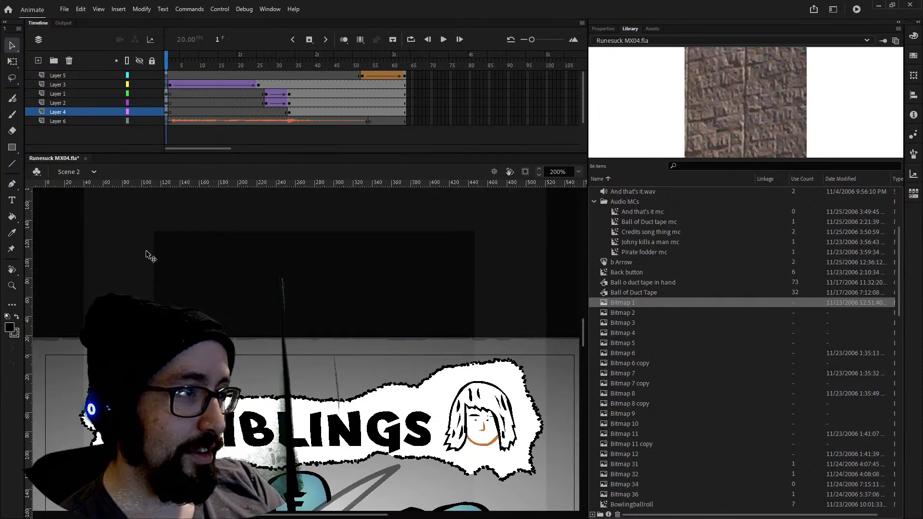
Open the group holding the white torn-edge banner behind the Siblings title, inspect it, and leave the group.
{"action": "left_click", "coordinate": [162, 409]}
{"action": "double_click", "coordinate": [225, 439]}
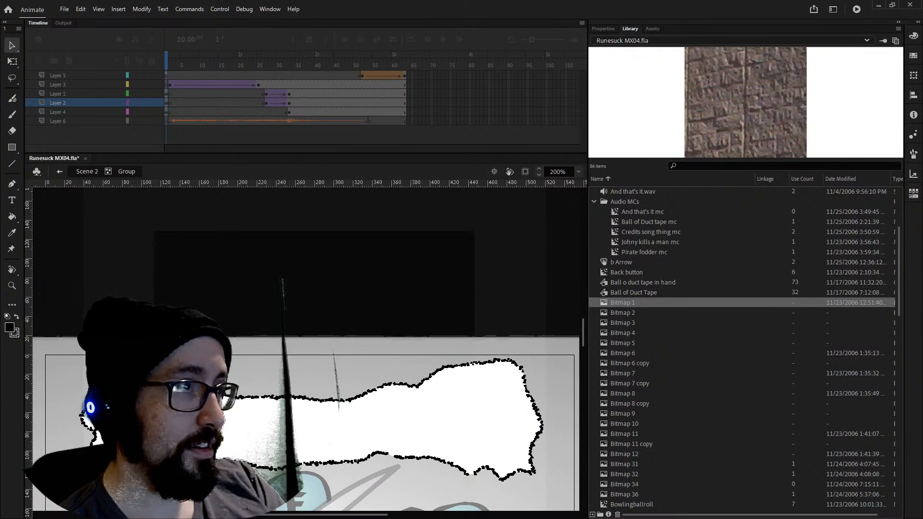
{"action": "double_click", "coordinate": [209, 311]}
Open the group with the two sibling faces and examine the face beside the start of the title, selecting its eye.
{"action": "double_click", "coordinate": [227, 429]}
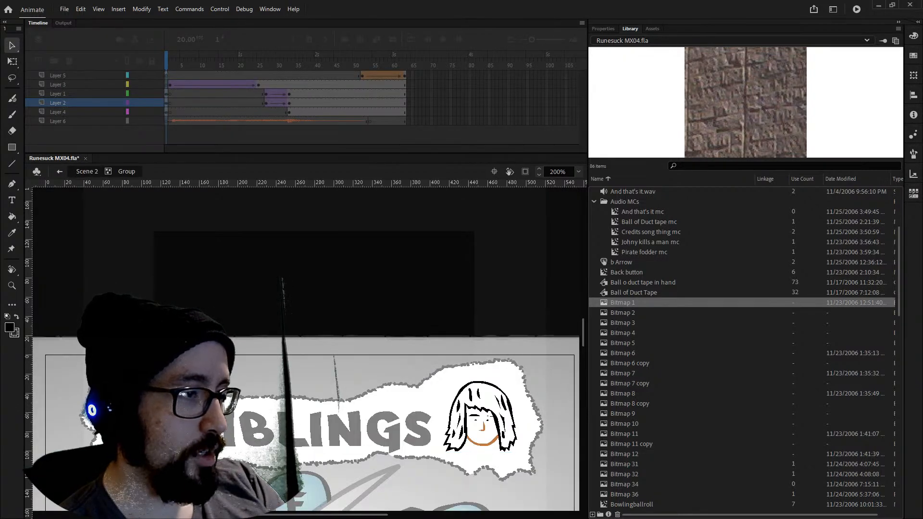
{"action": "key", "text": "ctrl+="}
{"action": "key", "text": "ctrl+="}
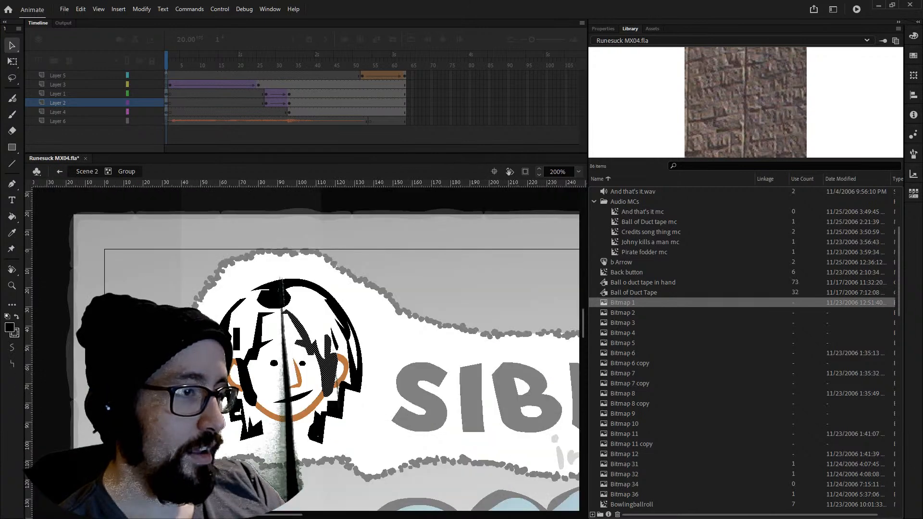
{"action": "left_click", "coordinate": [296, 374]}
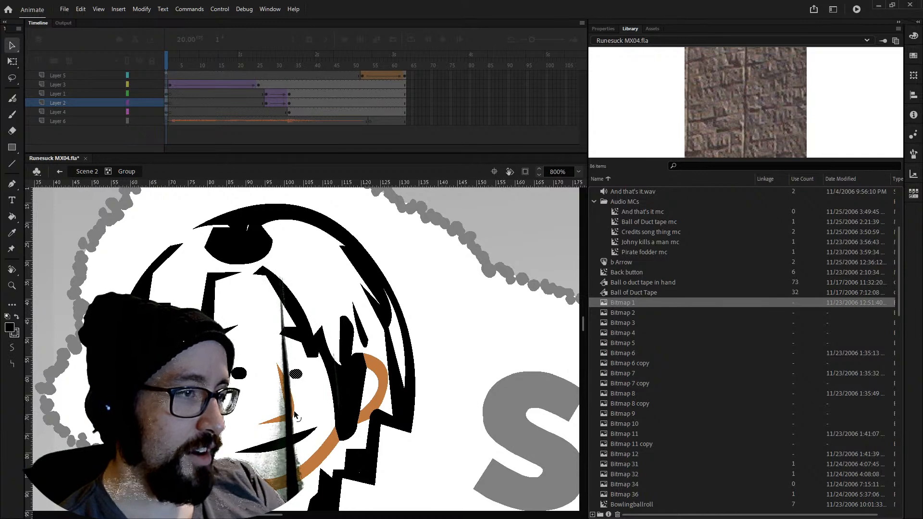
{"action": "scroll", "coordinate": [293, 411], "scroll_direction": "down", "scroll_amount": 3}
{"action": "scroll", "coordinate": [319, 384], "scroll_direction": "up", "scroll_amount": 3}
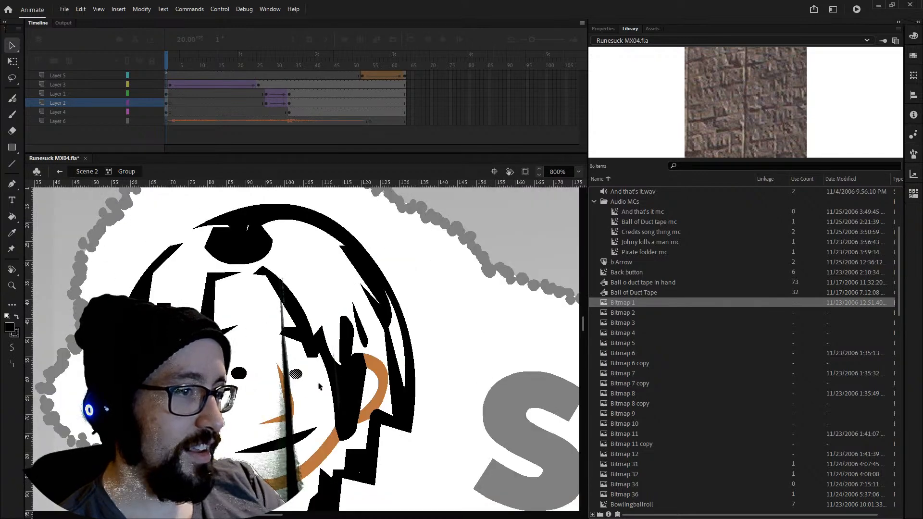
{"action": "key", "text": "ctrl+-"}
Leave the faces group, select the SIBLINGS text, and show its font and text properties.
{"action": "double_click", "coordinate": [441, 269]}
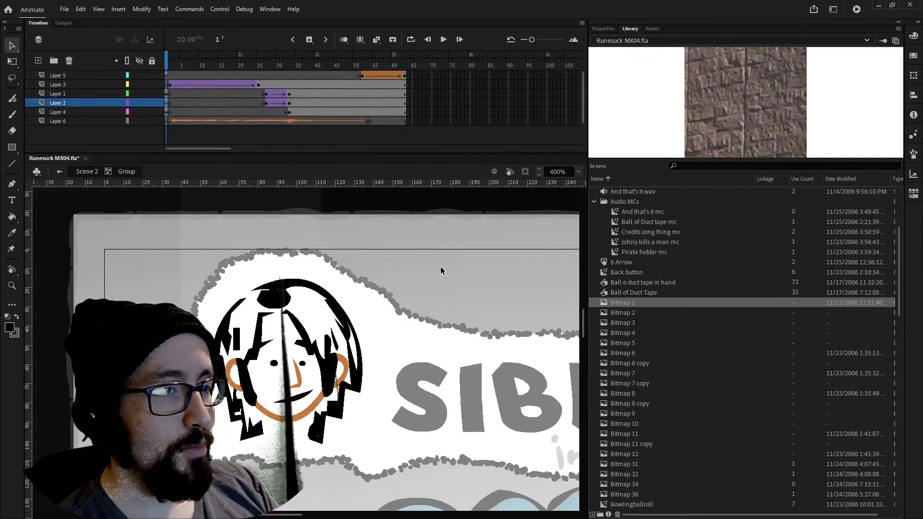
{"action": "left_click", "coordinate": [416, 400]}
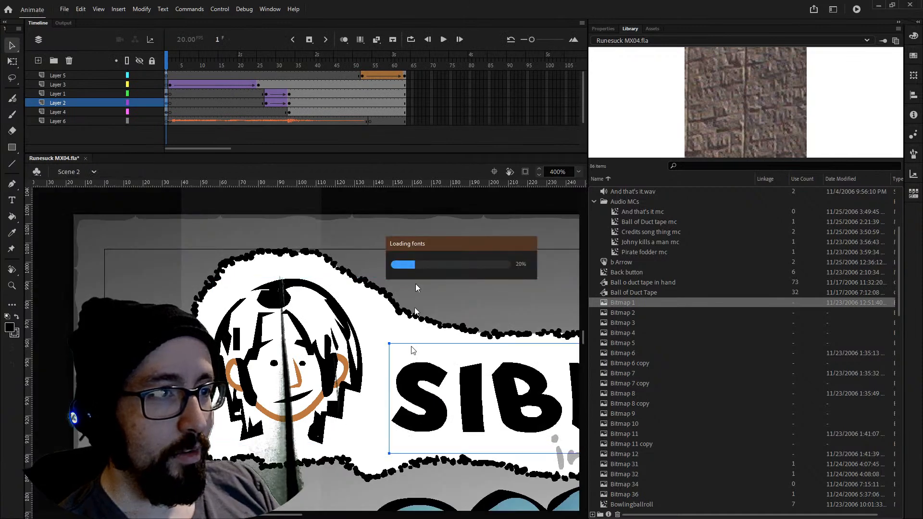
{"action": "left_click", "coordinate": [608, 28]}
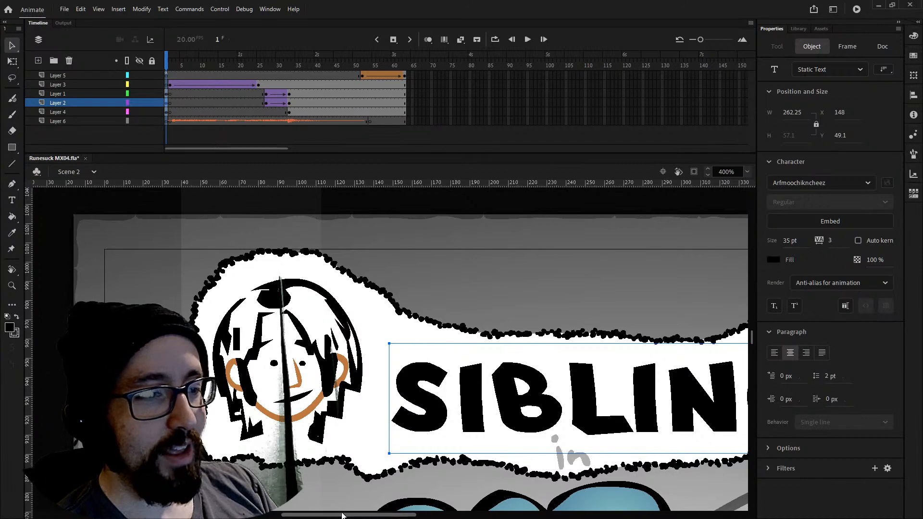
Examine the face at the end of the Siblings banner, the loading bar and the Newgrounds logo.
{"action": "left_click_drag", "start_coordinate": [357, 514], "coordinate": [420, 511]}
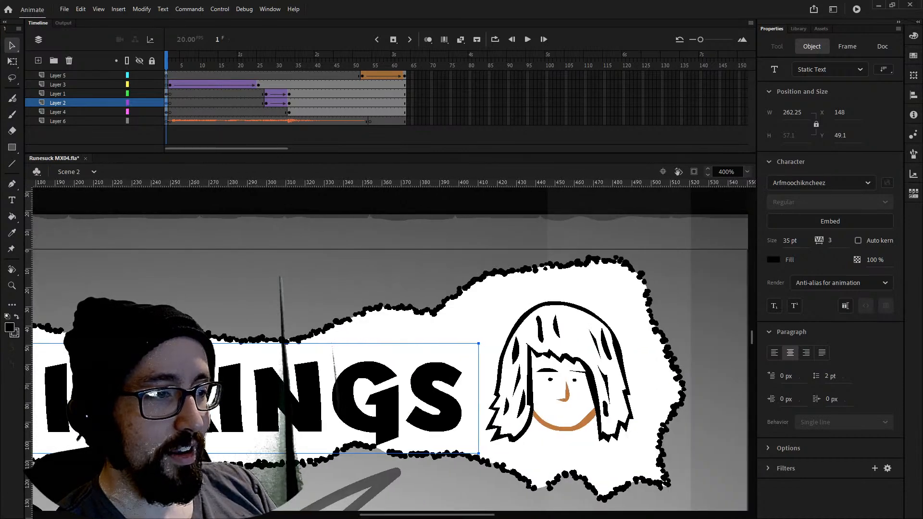
{"action": "scroll", "coordinate": [390, 349], "scroll_direction": "down", "scroll_amount": 5}
{"action": "scroll", "coordinate": [390, 349], "scroll_direction": "down", "scroll_amount": 5}
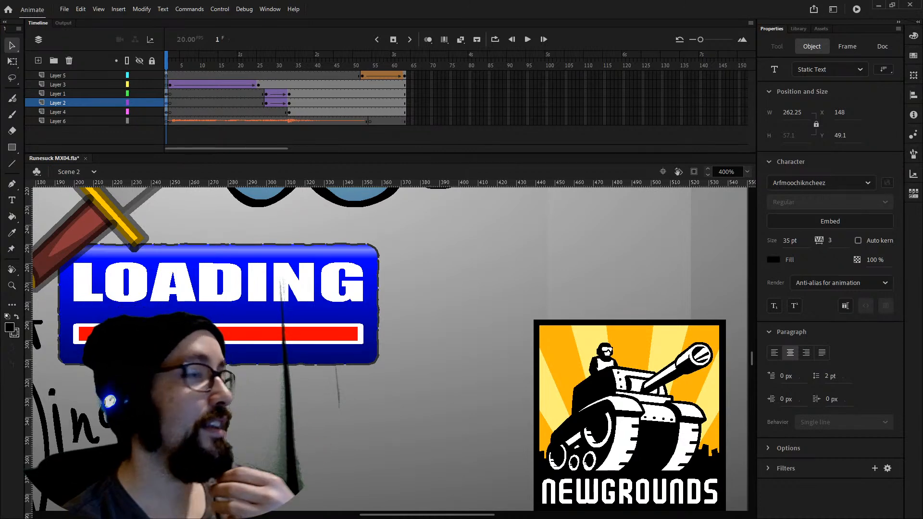
Switch to the ParrtOne scene and examine the shot of the two characters at frame 602.
{"action": "left_click", "coordinate": [91, 172]}
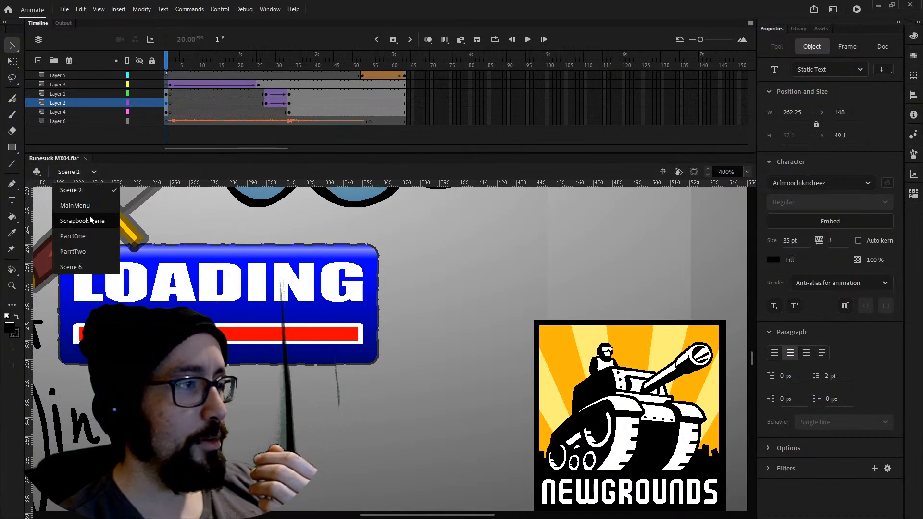
{"action": "left_click", "coordinate": [82, 238]}
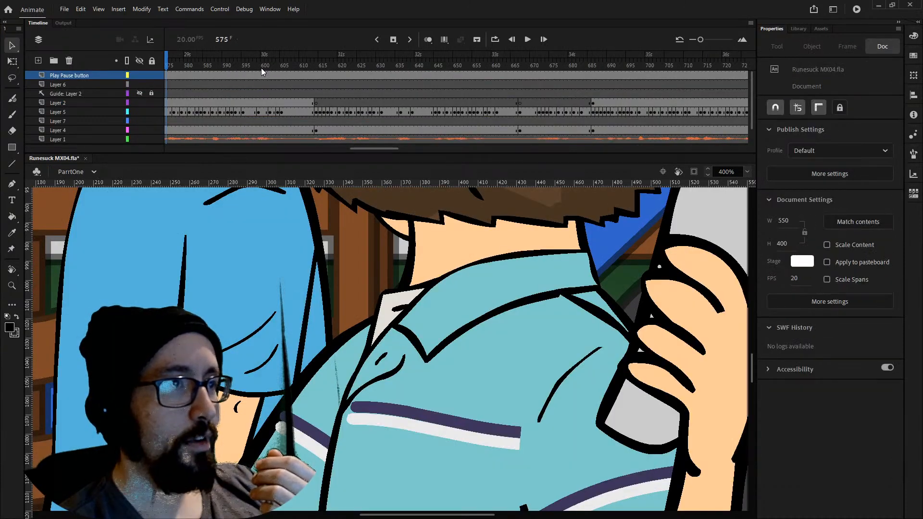
{"action": "mouse_move", "coordinate": [262, 68]}
{"action": "left_mouse_down"}
{"action": "mouse_move", "coordinate": [285, 70]}
{"action": "mouse_move", "coordinate": [269, 72]}
{"action": "left_mouse_up"}
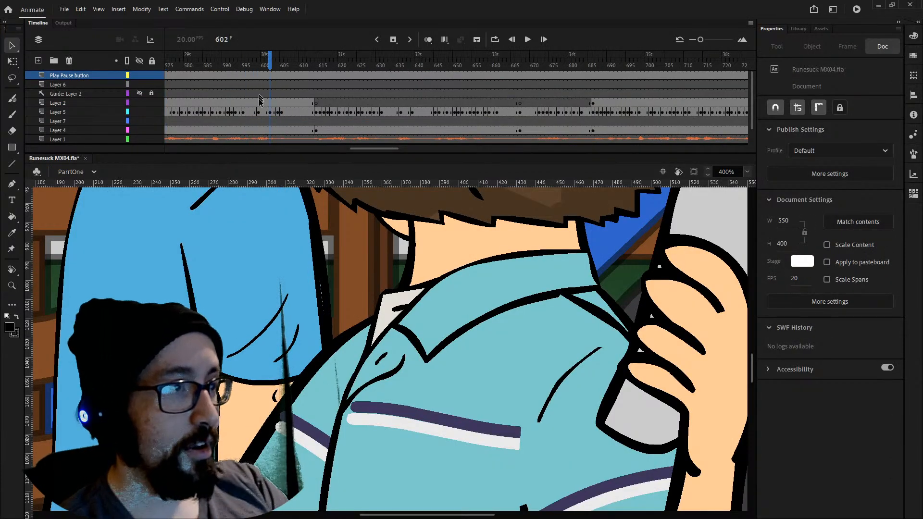
{"action": "key", "text": "ctrl+minus"}
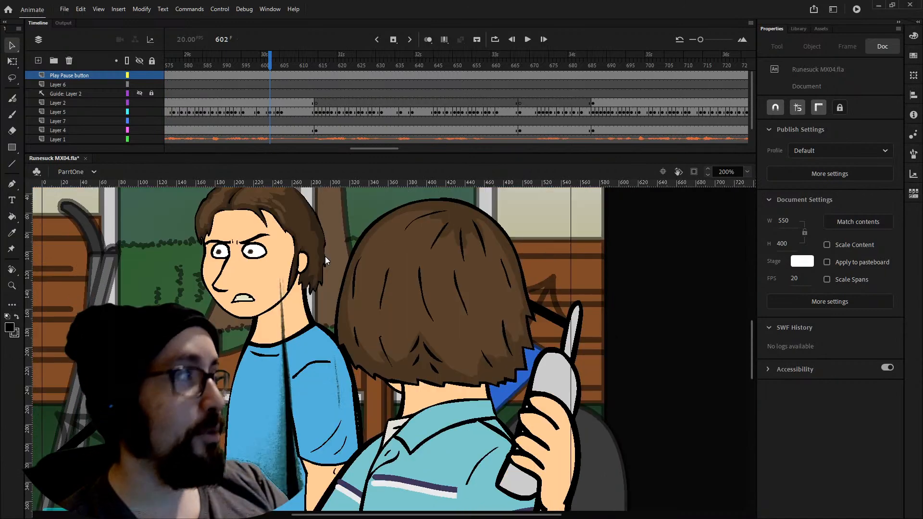
{"action": "key", "text": "ctrl+minus"}
{"action": "key", "text": "ctrl+minus"}
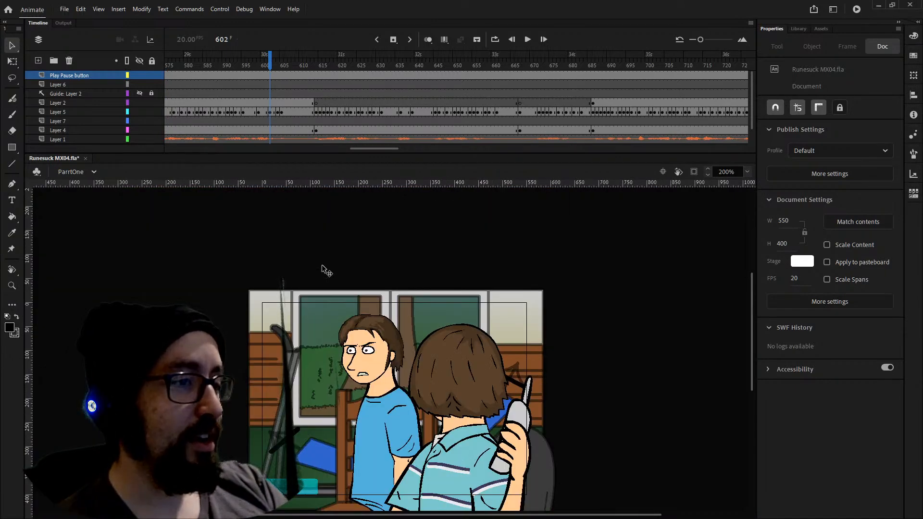
{"action": "key", "text": "ctrl+equal"}
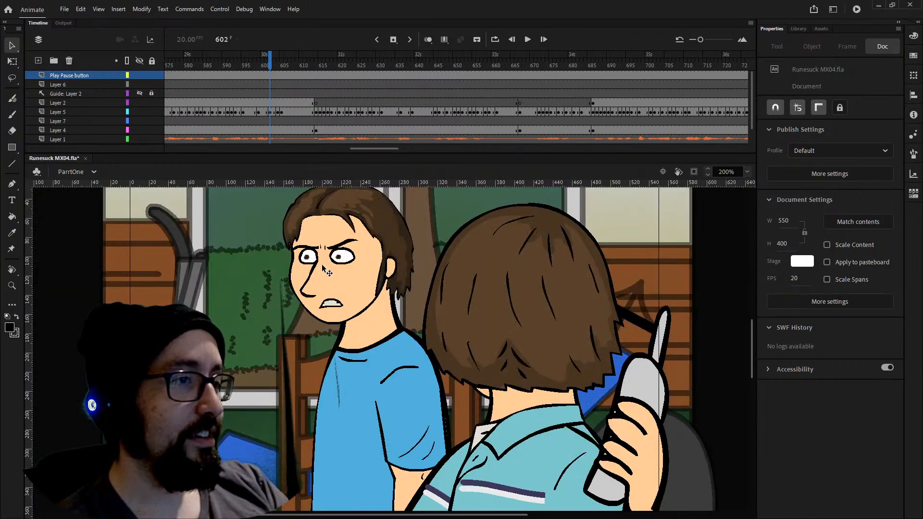
Go back to frame 247 at the parrtB label, play the animation from there, and stop it at frame 453.
{"action": "left_click", "coordinate": [238, 65]}
{"action": "left_click_drag", "start_coordinate": [224, 65], "coordinate": [54, 65]}
{"action": "left_click_drag", "start_coordinate": [350, 150], "coordinate": [248, 153]}
{"action": "left_click", "coordinate": [251, 66]}
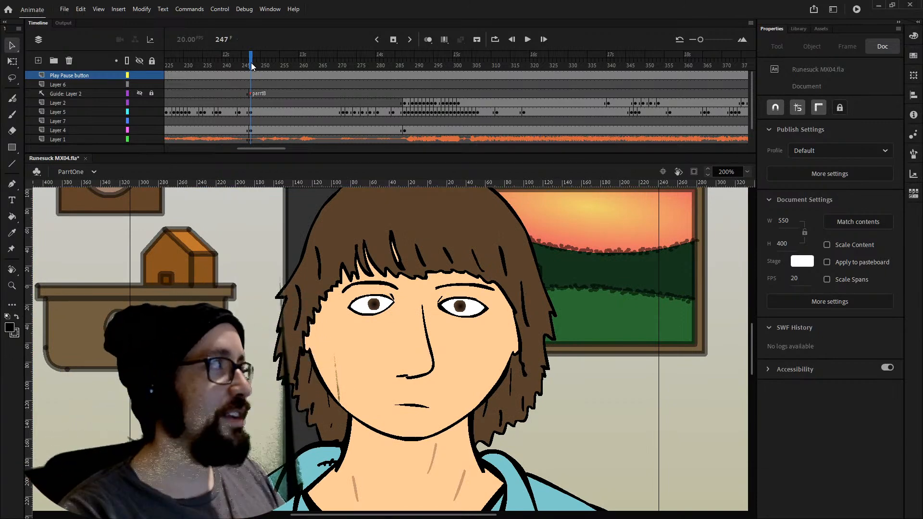
{"action": "key", "text": "Return"}
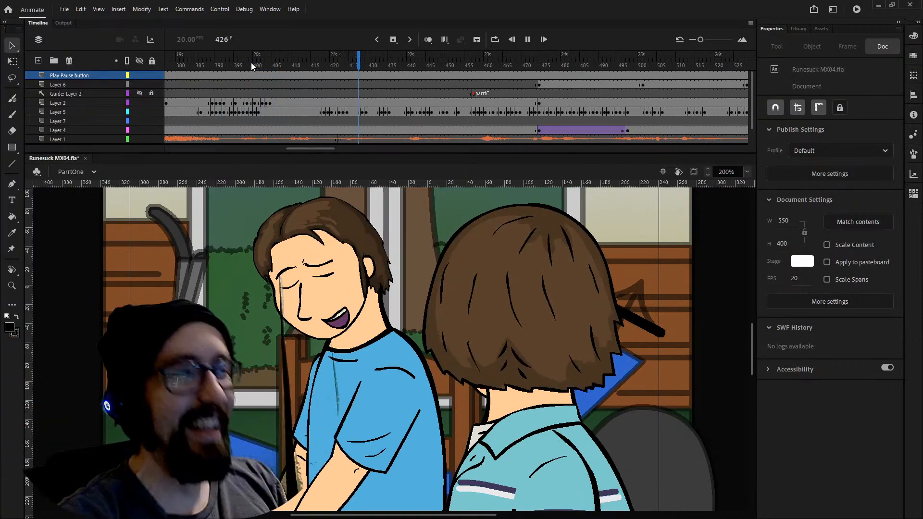
{"action": "key", "text": "Return"}
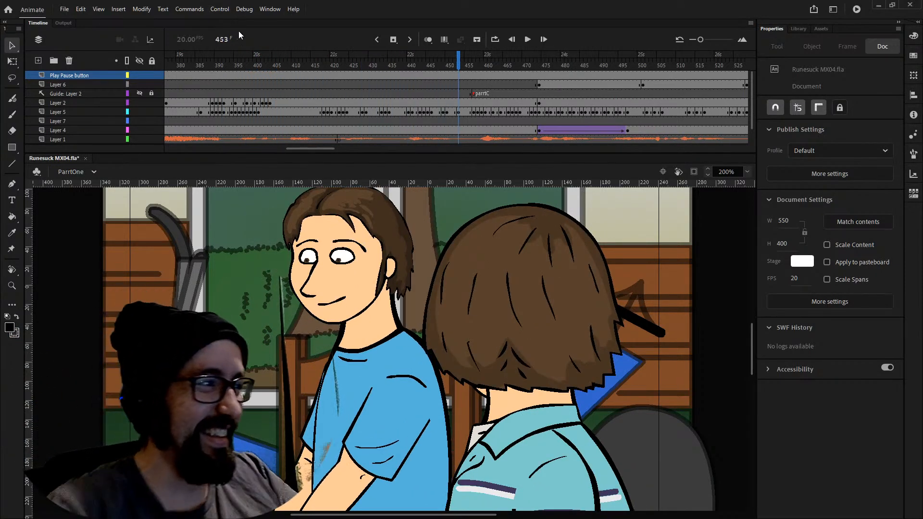